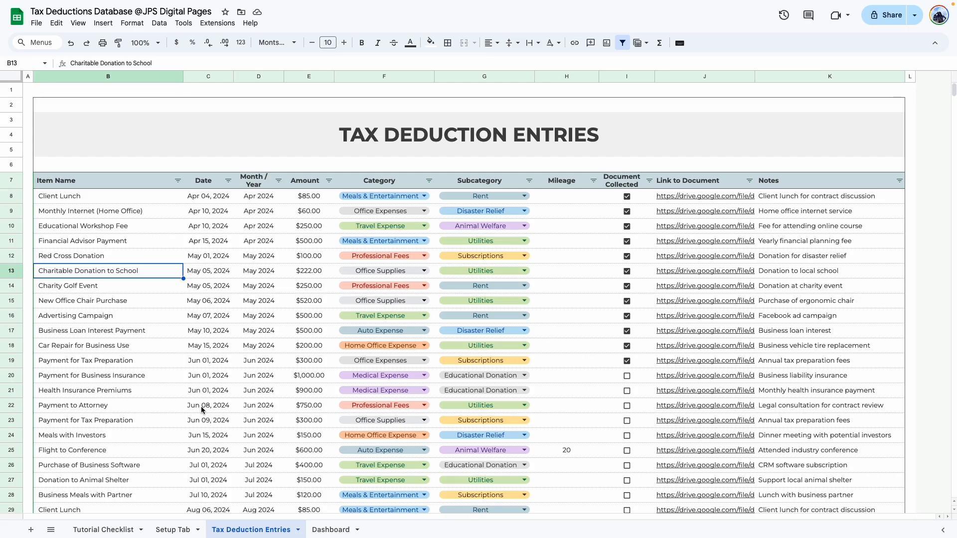
Review the Dashboard sheet's summary cards, distribution pie charts and monthly deductions chart
left_click(331, 529)
scroll(292, 498, "down", 2)
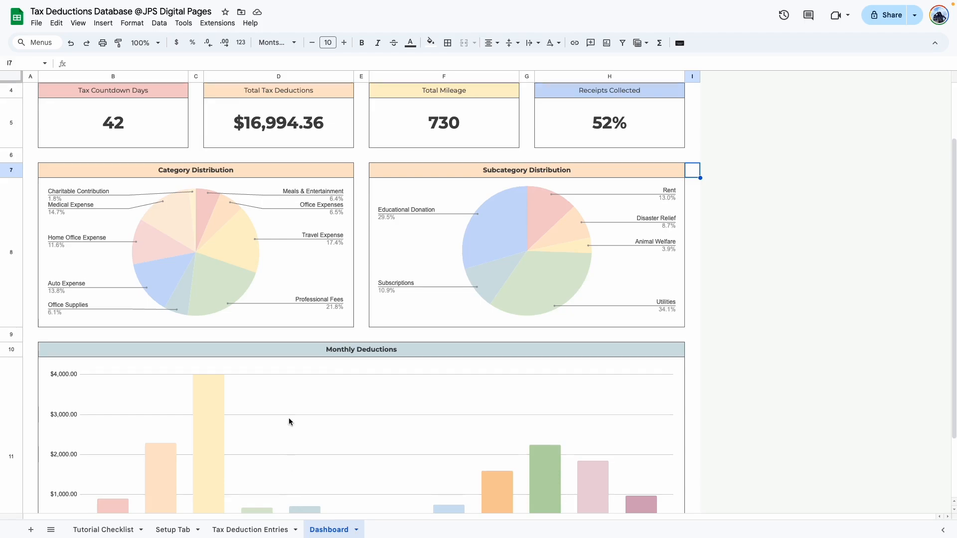
scroll(288, 417, "up", 2)
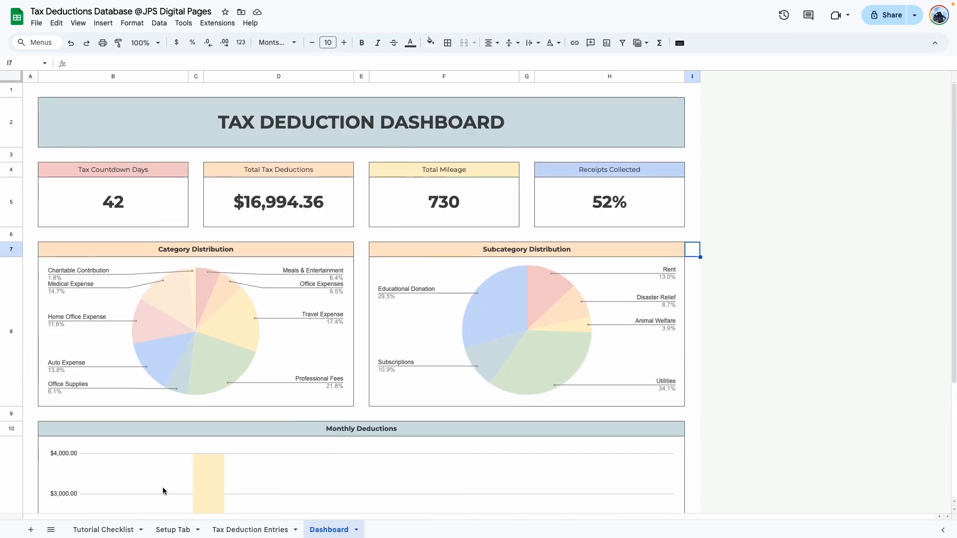
left_click_drag(130, 199, 653, 207)
left_click(692, 235)
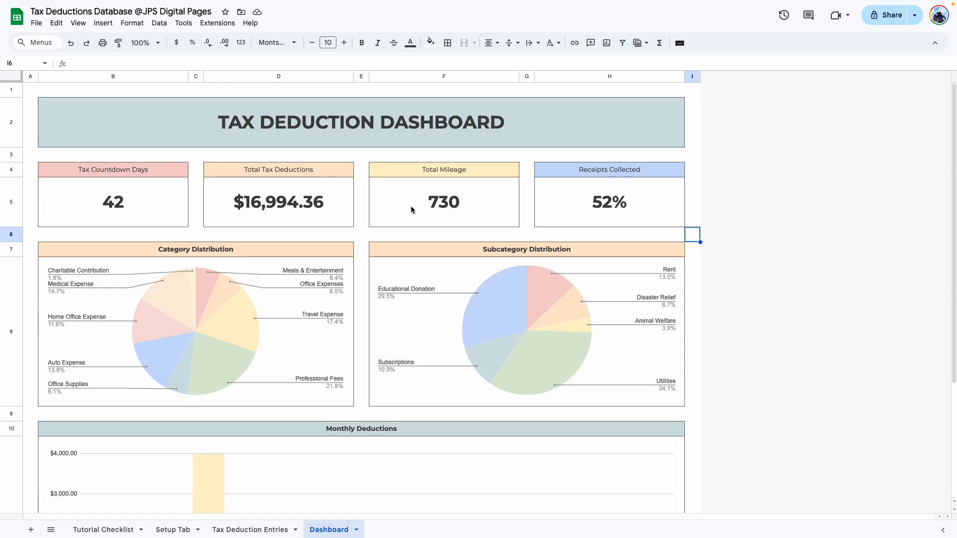
scroll(549, 205, "down", 2)
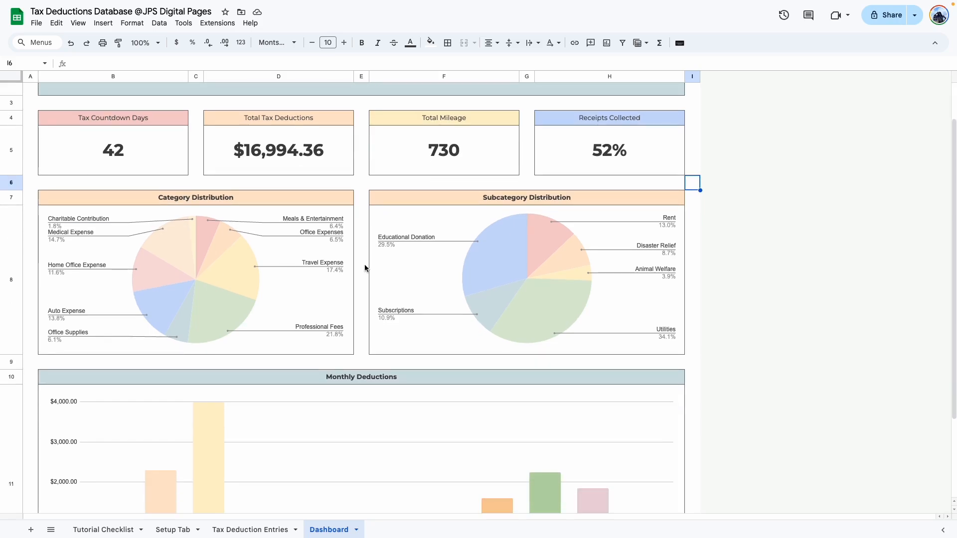
scroll(369, 269, "down", 4)
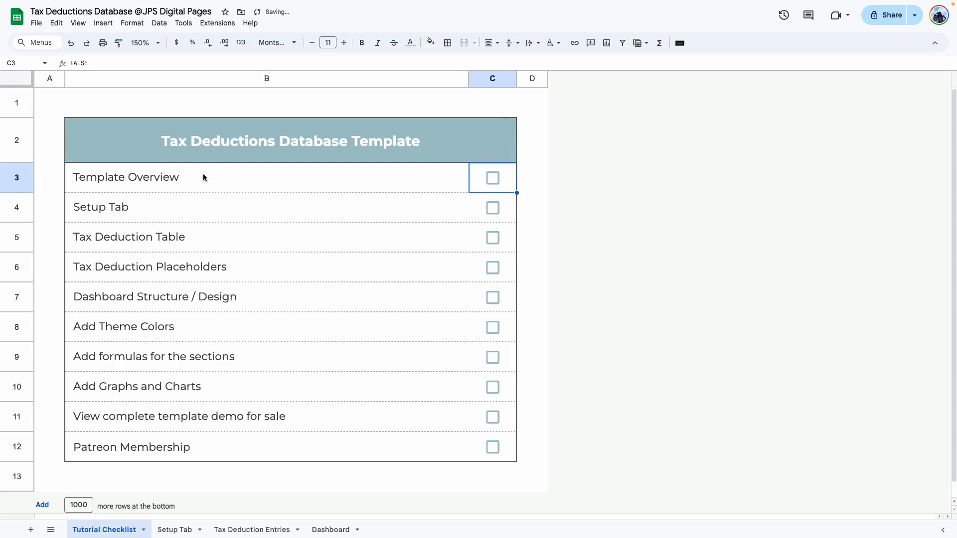
Mark the Template Overview item as done in the tutorial checklist
left_click(199, 177)
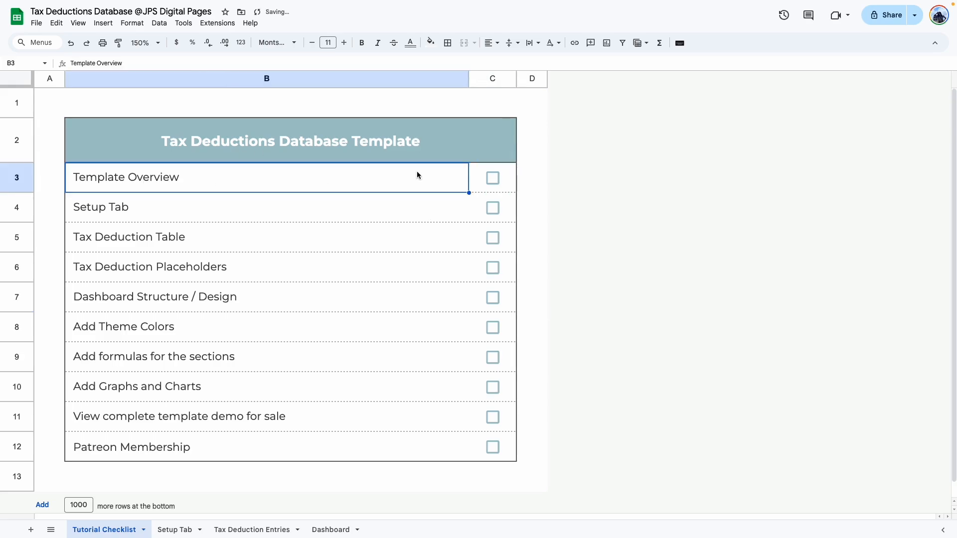
left_click(499, 183)
left_click(198, 203)
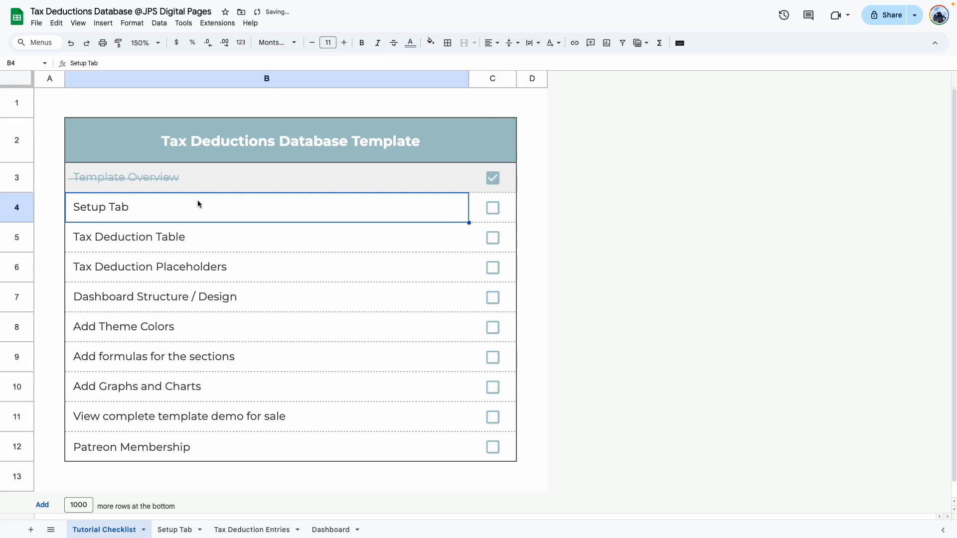
Examine the Setup Tab's tax due date block and the extent of its category and subcategory lists
left_click(174, 529)
left_click(278, 122)
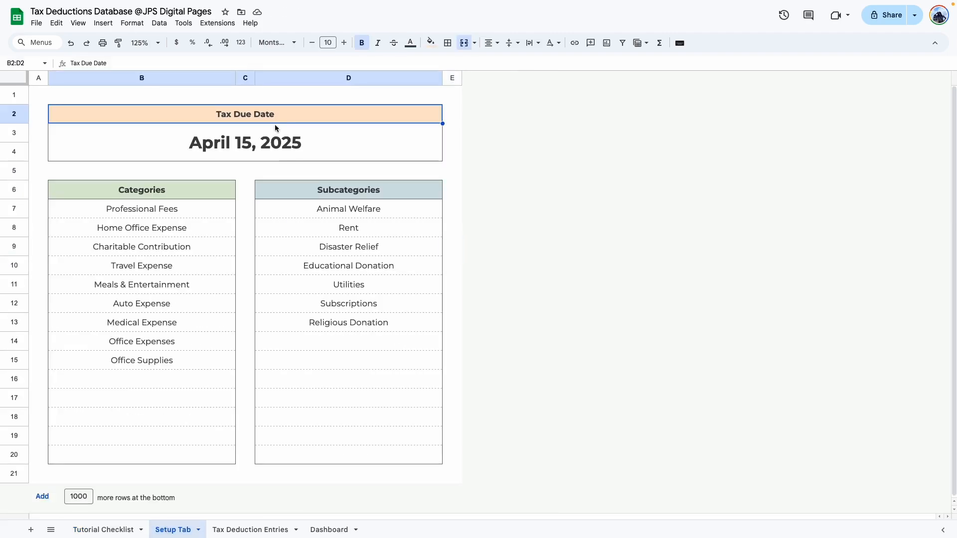
left_click(275, 156)
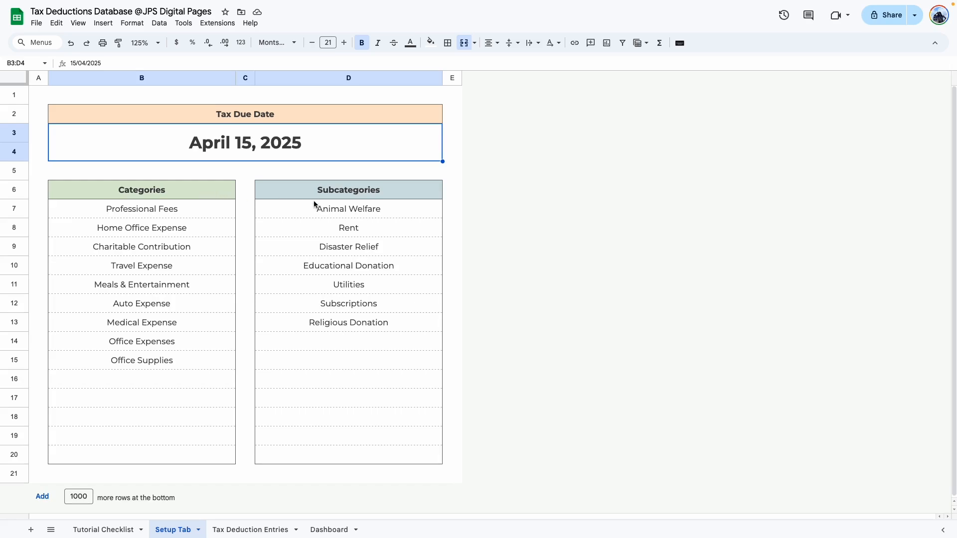
left_click(349, 473)
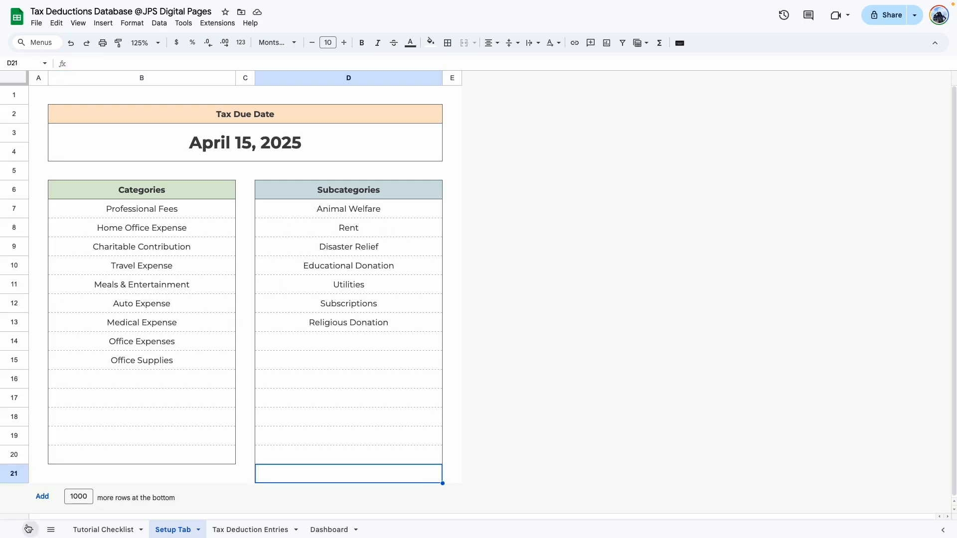
Add a new sheet and format all its cells in Montserrat, centred horizontally and aligned to the middle vertically
left_click(30, 531)
left_click(20, 78)
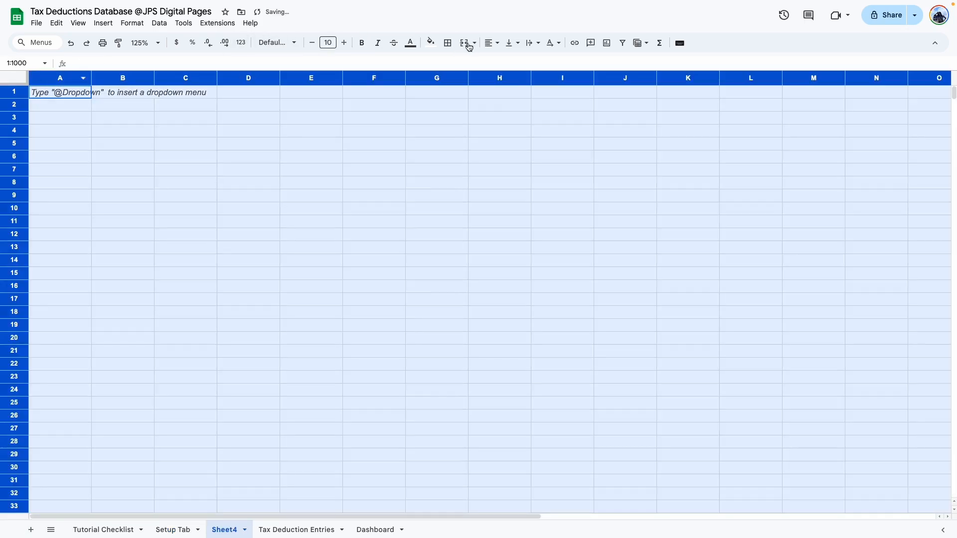
left_click(275, 43)
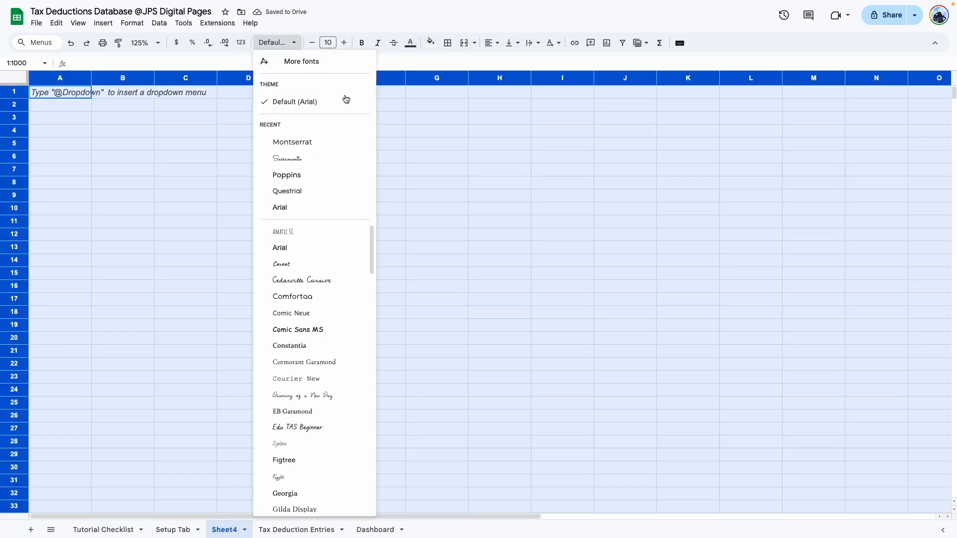
left_click(317, 144)
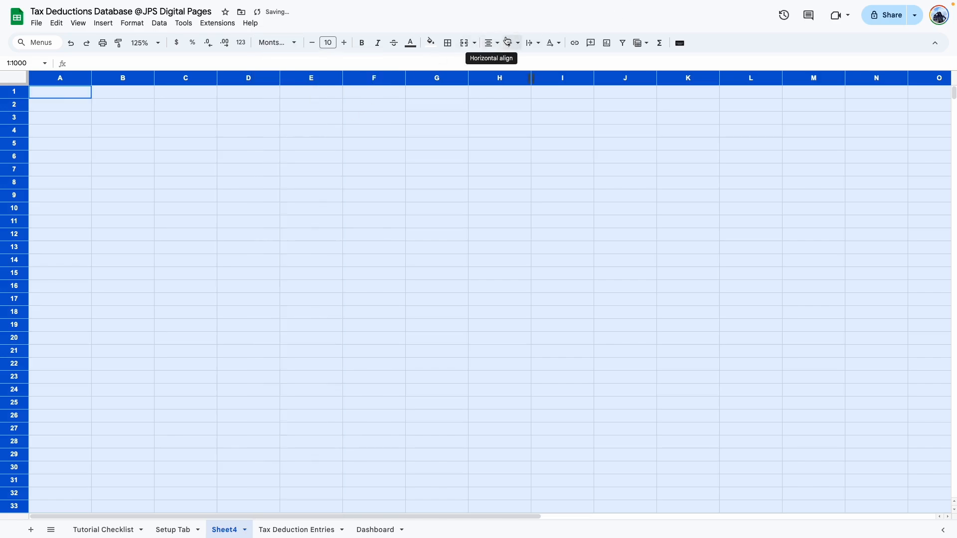
left_click(355, 160)
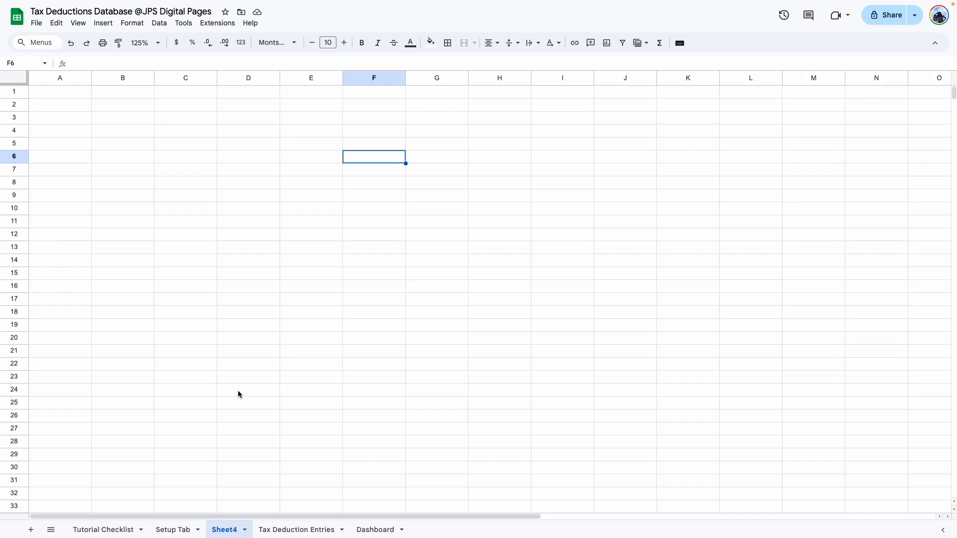
Check the Setup Tab's layout, then delete columns F to Z from the new sheet
left_click(167, 528)
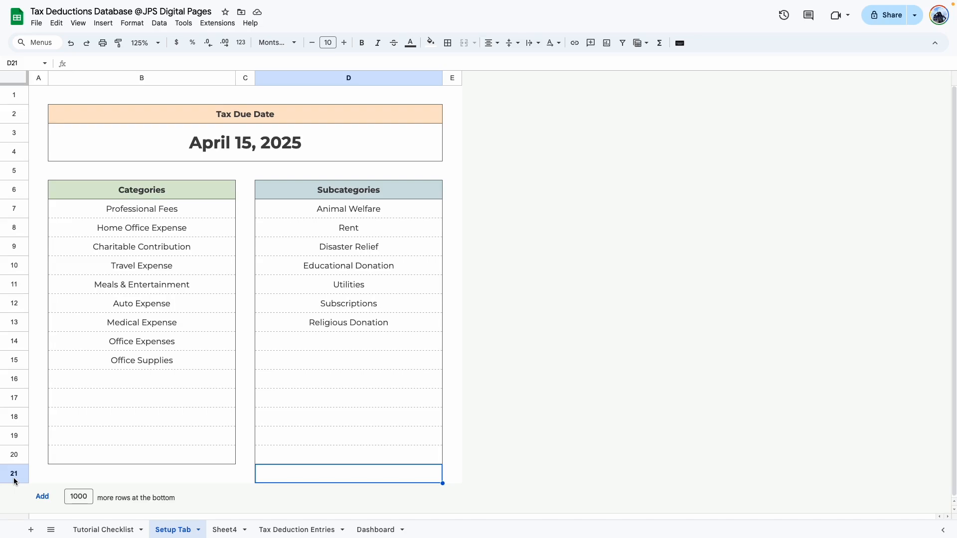
left_click(223, 528)
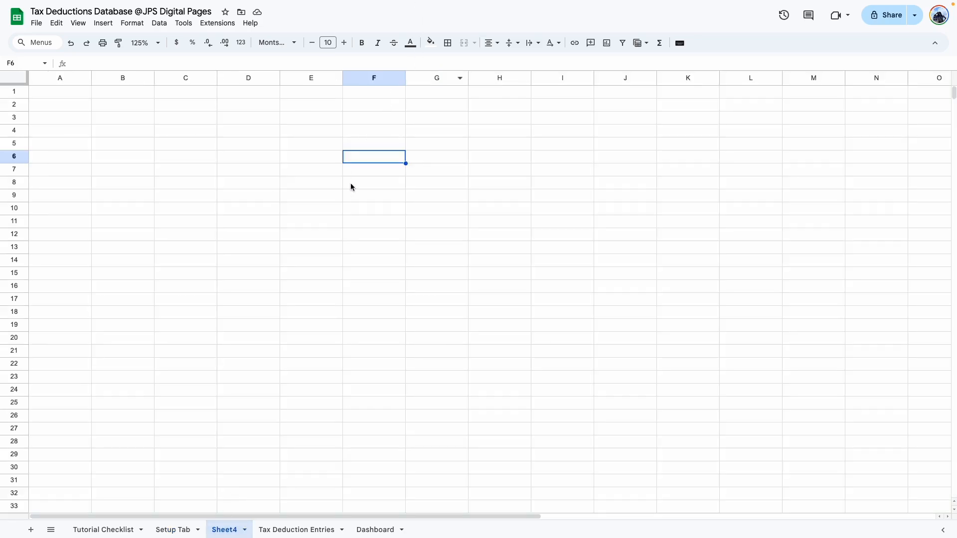
key("Down")
key("Down")
key("Down")
key("Down")
key("Down")
left_click(381, 76)
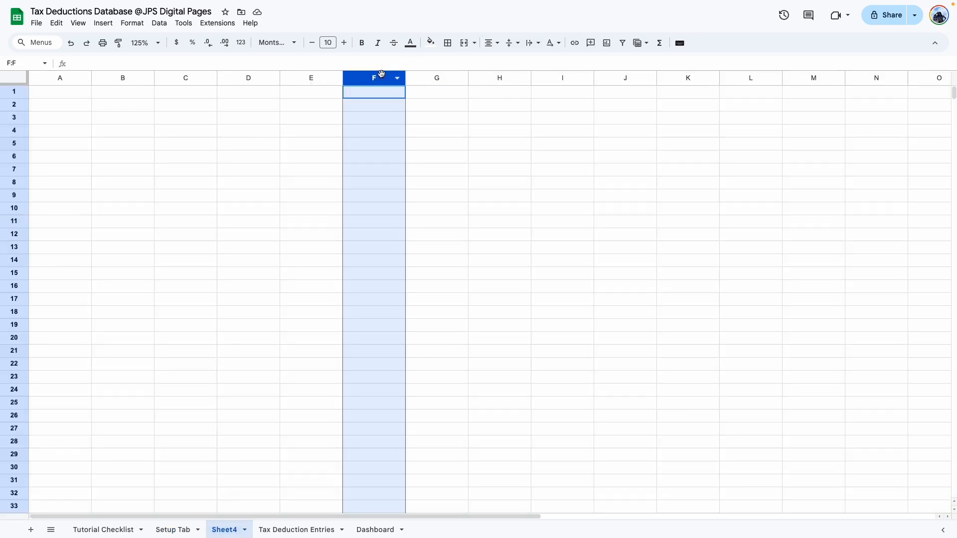
key("ctrl+shift+Right")
right_click(382, 75)
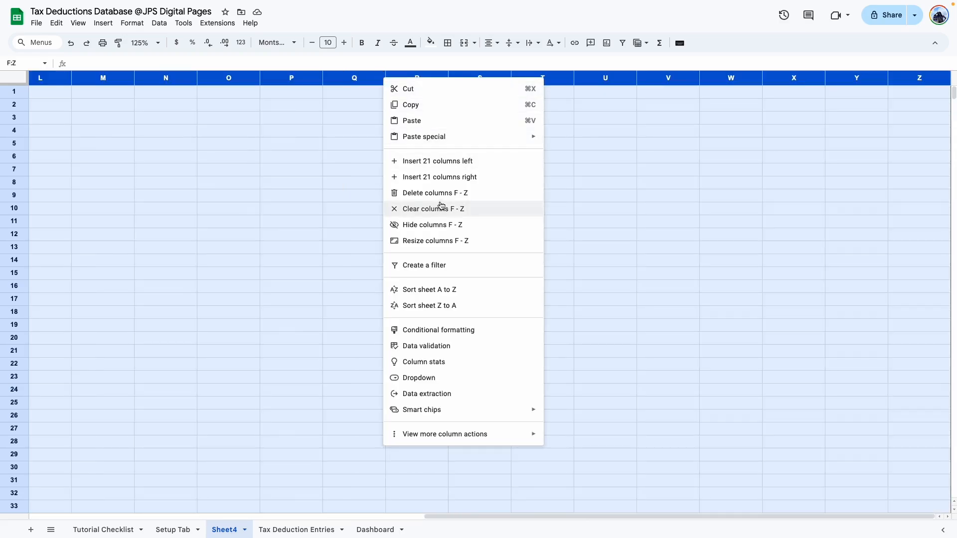
left_click(424, 192)
Delete all rows from row 22 to the end of the new sheet
left_click(35, 363)
left_click(11, 363)
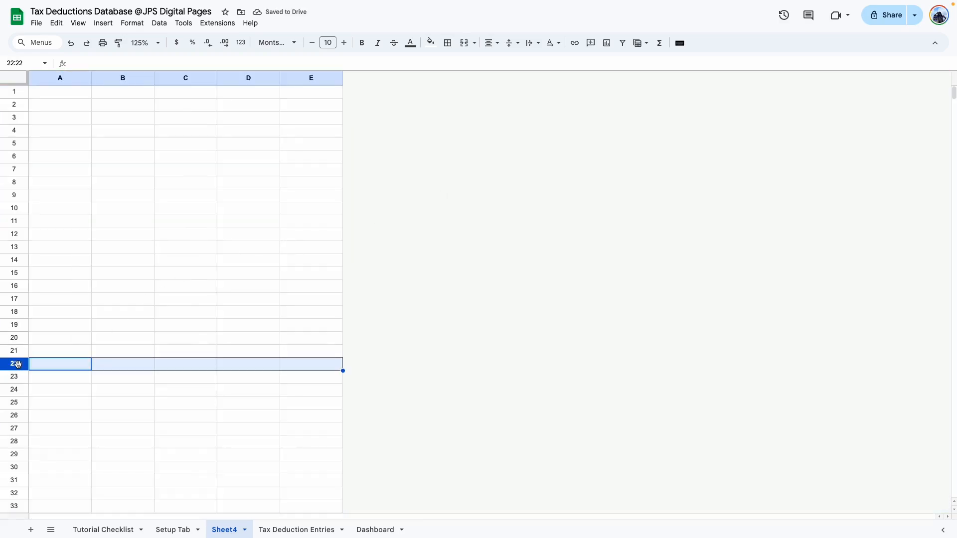
key("ctrl+shift+Down")
right_click(15, 362)
left_click(69, 214)
left_click(311, 351)
Rename the new sheet "Setup Tab 2"
double_click(224, 530)
type("Setup Tab 2")
left_click(186, 273)
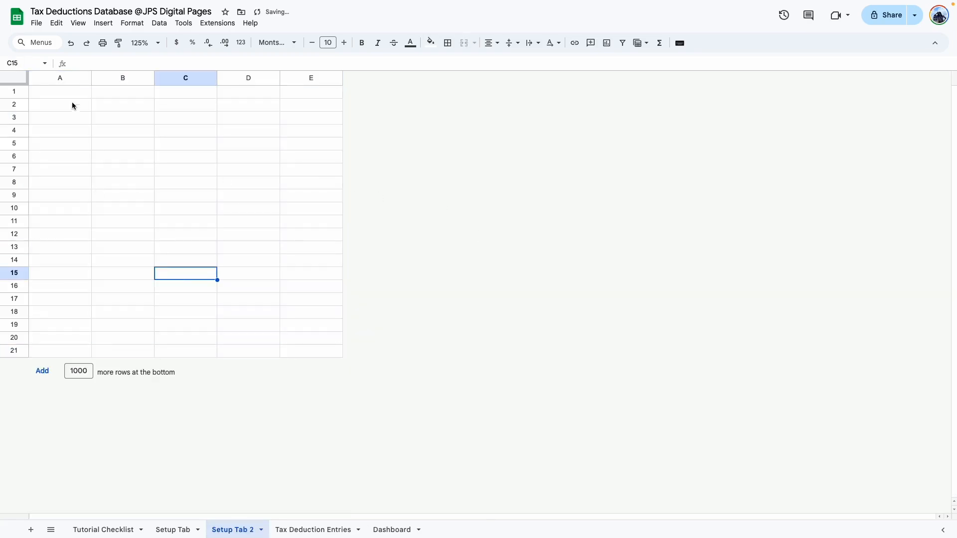
Set the width of columns A, C and E to 30 pixels
left_click(56, 77)
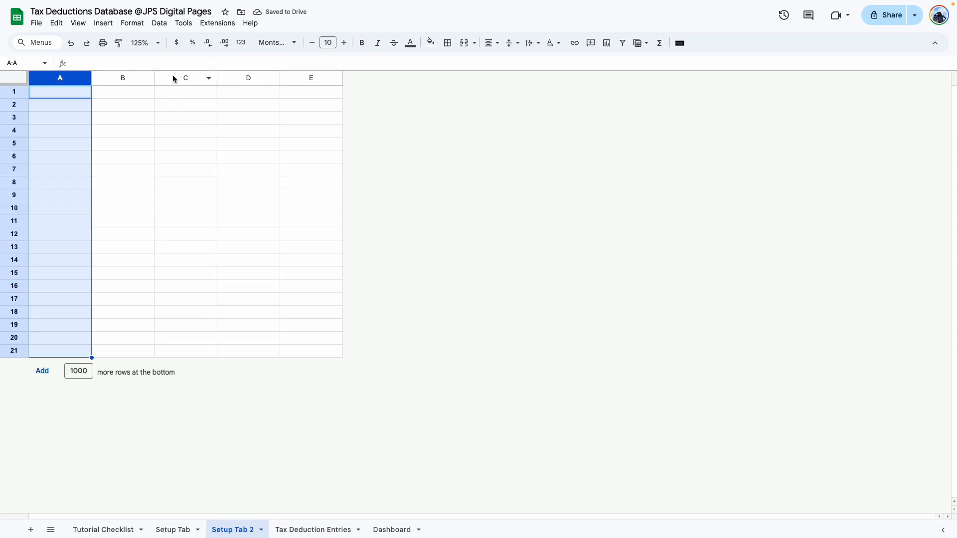
left_click(174, 78, "ctrl")
left_click(299, 77, "ctrl")
right_click(300, 78)
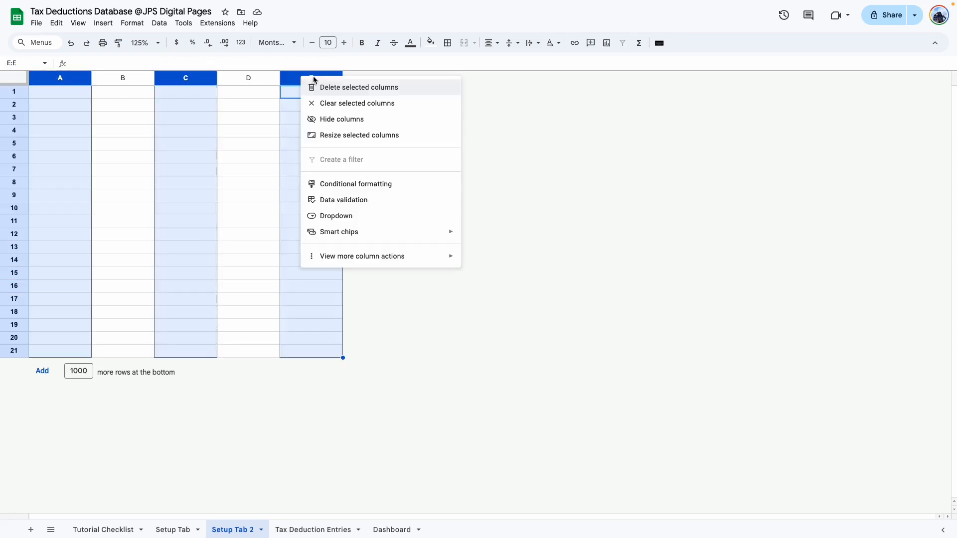
left_click(350, 141)
type("30")
key("Return")
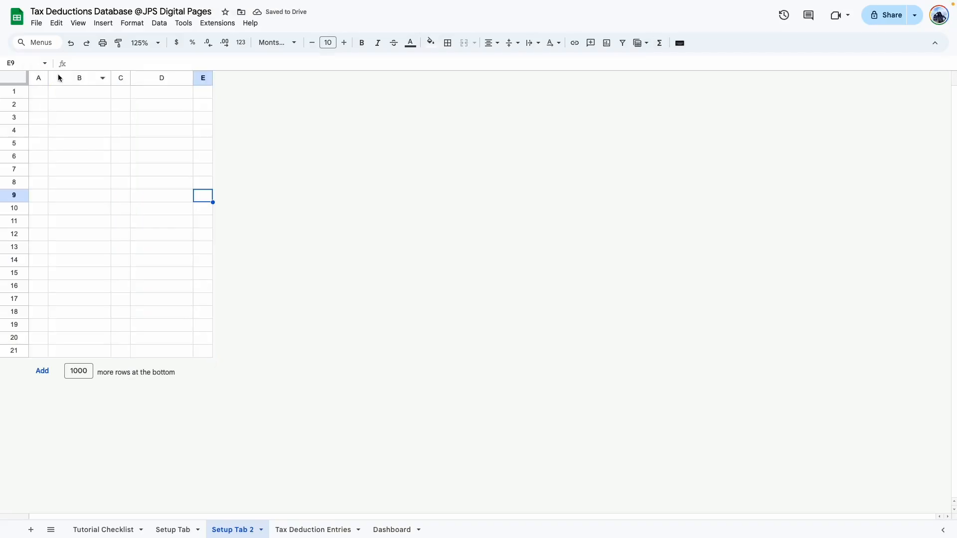
Set the width of columns B and D to 300 pixels
left_click(58, 78)
left_click(156, 78, "ctrl")
right_click(156, 78)
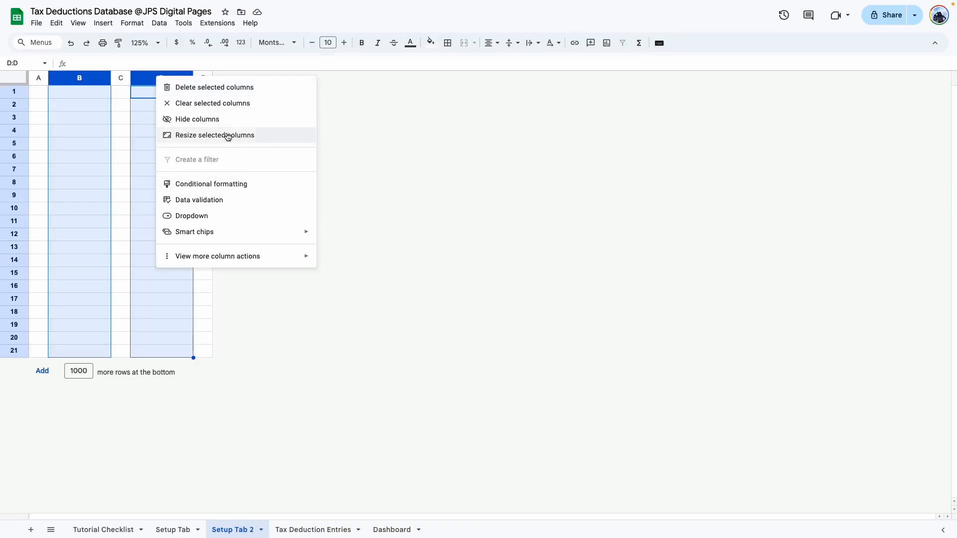
left_click(227, 135)
type("300")
key("Return")
left_click(452, 207)
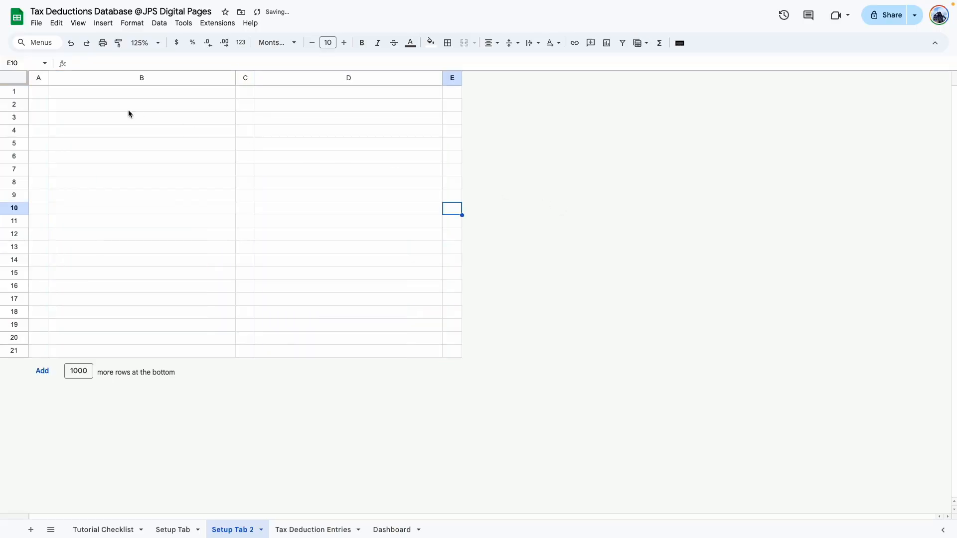
Set the height of rows 1 to 21 to 30 pixels
left_click_drag(13, 94, 18, 352)
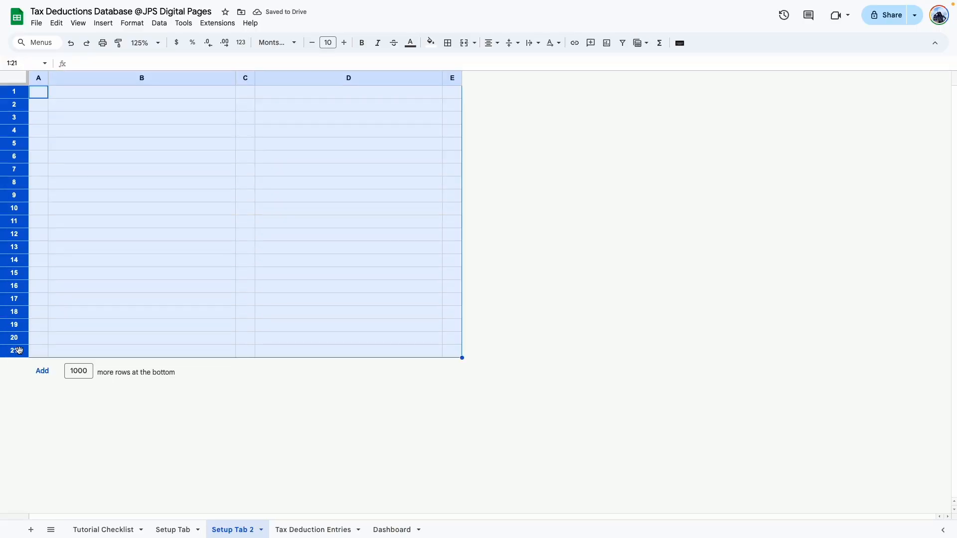
right_click(18, 351)
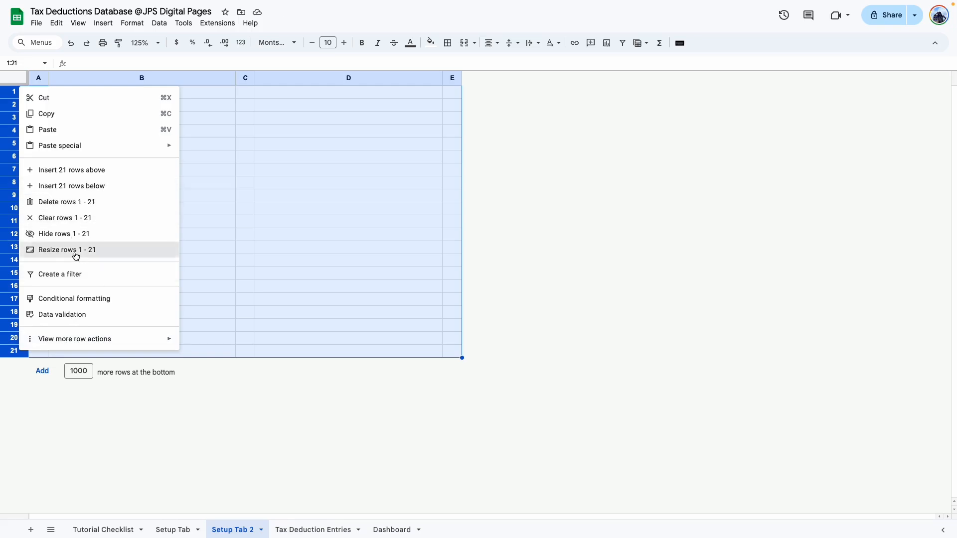
left_click(74, 251)
double_click(448, 266)
type("30")
key("Return")
left_click(344, 190)
Merge cells B2:D2 into one title cell and cells B3:D4 into one cell beneath it
left_click_drag(70, 117, 373, 120)
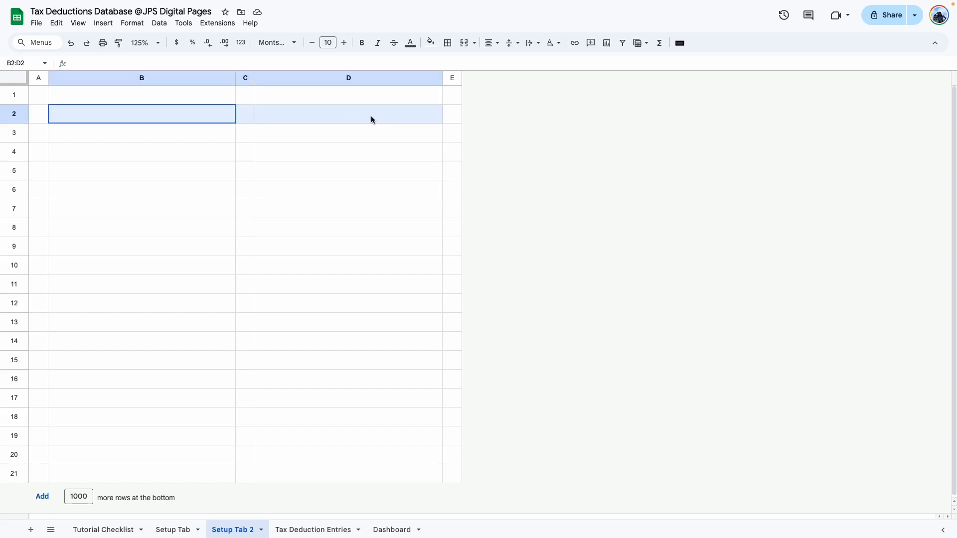
left_click(464, 42)
left_click(280, 171)
left_click(225, 135)
left_click_drag(225, 134, 400, 157)
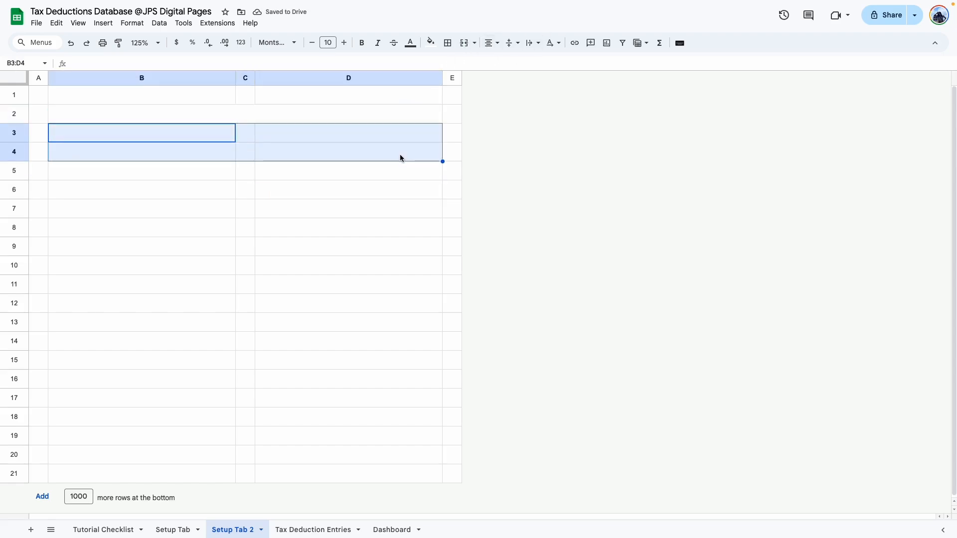
left_click(462, 46)
left_click(303, 262)
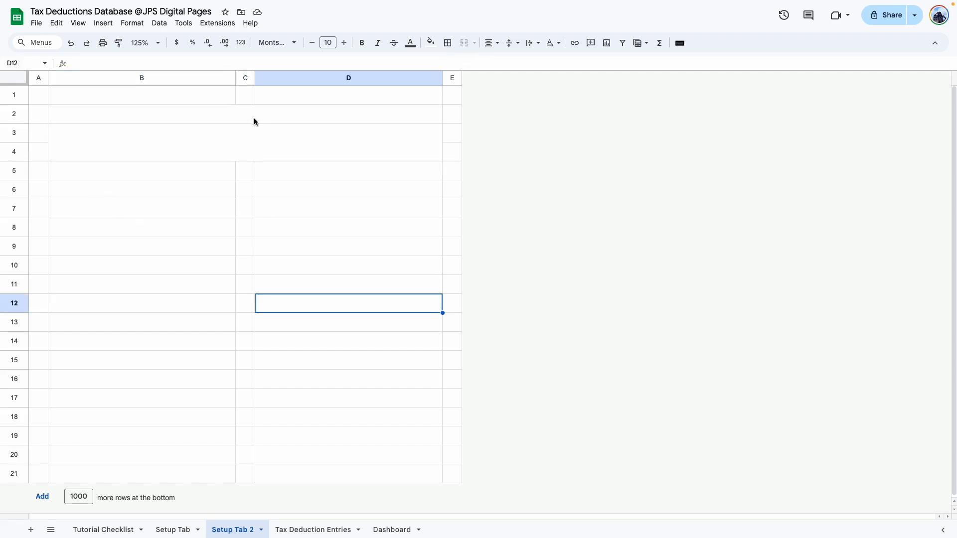
Add a dark grey outer border around the due date block B2:D4
left_click(253, 117)
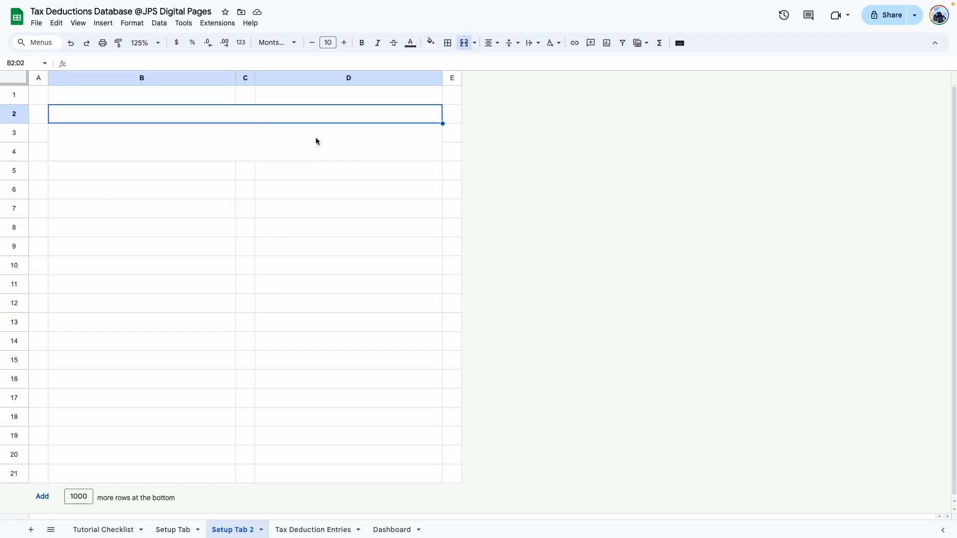
left_click(322, 131)
left_click_drag(280, 119, 309, 134)
left_click(448, 46)
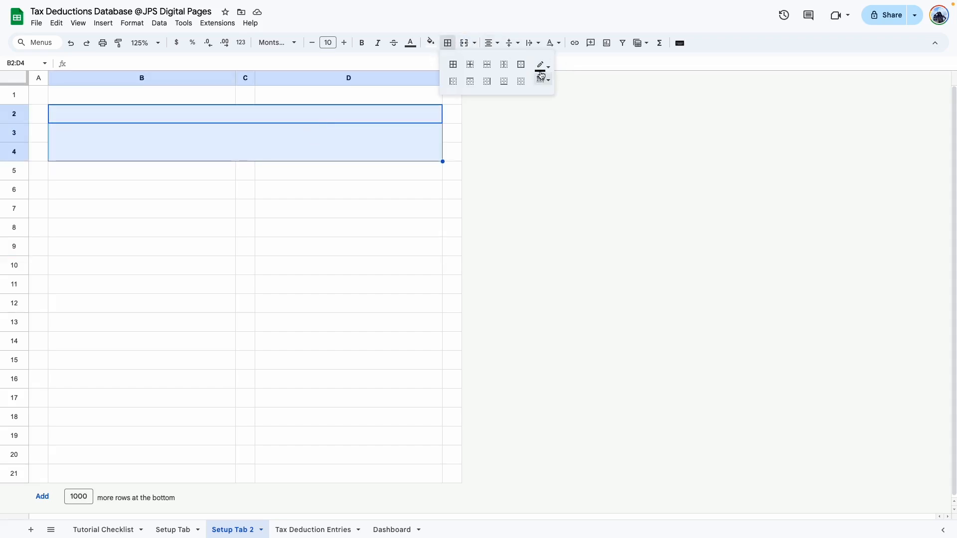
left_click(542, 67)
left_click(567, 101)
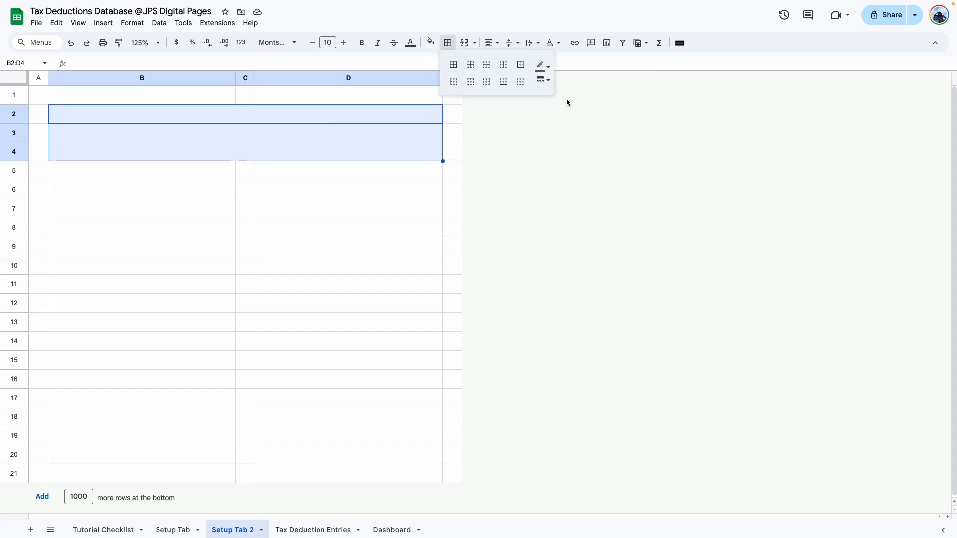
left_click(518, 67)
left_click(452, 246)
Add an outer border around the merged title cell B2:D2 to separate it from the cell below
left_click(217, 119)
left_click(334, 227)
left_click(290, 119)
left_click(448, 43)
left_click(524, 64)
left_click(142, 284)
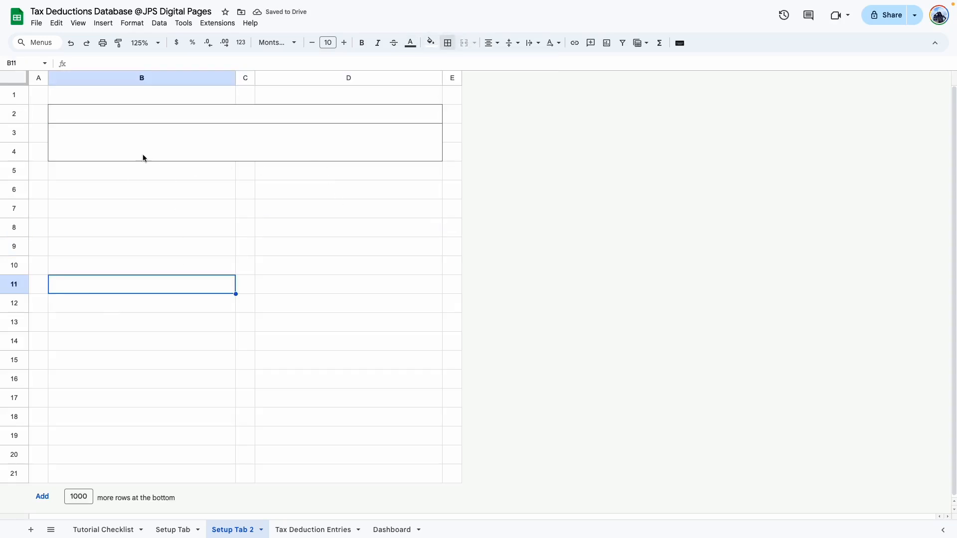
Add an outer border around the first list's header cell B6
left_click(135, 192)
left_click(448, 43)
left_click(520, 64)
Add an outer border around the first list's entry cells B7:B20
left_click_drag(181, 213, 186, 456)
left_click(447, 43)
left_click(521, 64)
Add grey dotted horizontal borders between the rows of the first list, B7:B20
left_click_drag(177, 209, 181, 452)
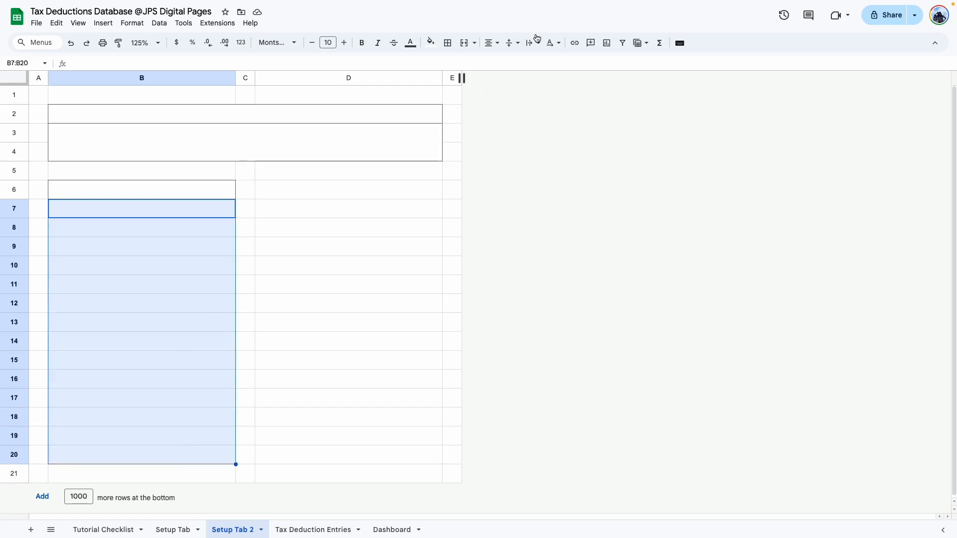
left_click(447, 43)
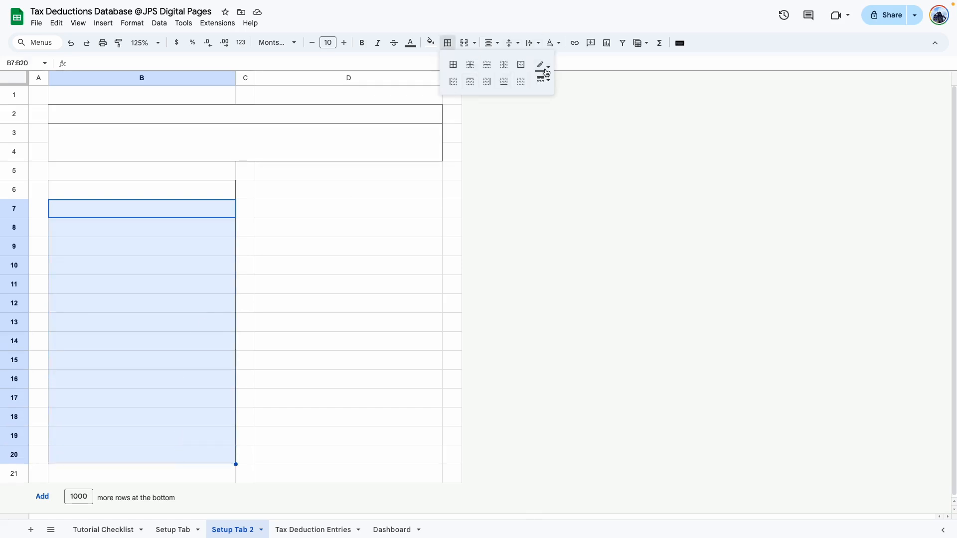
left_click(488, 68)
left_click(542, 66)
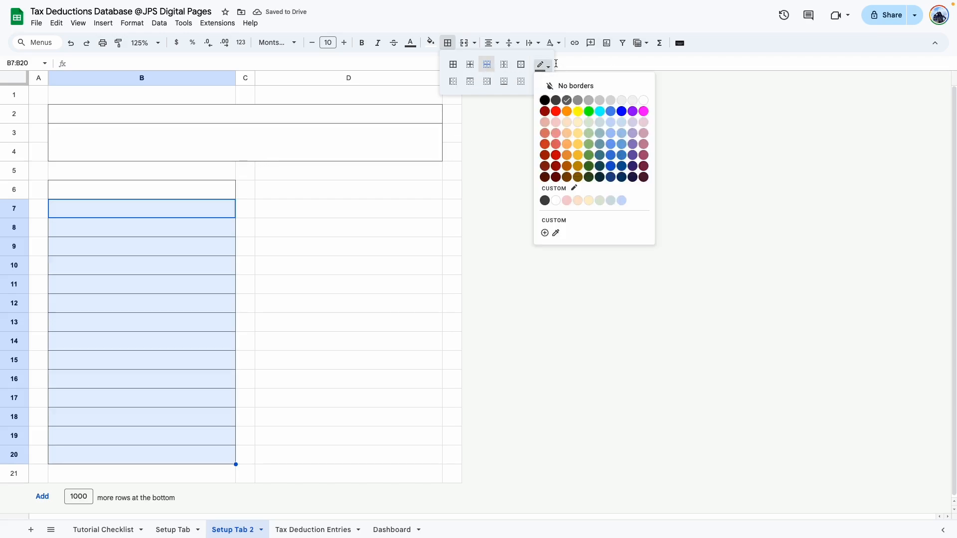
left_click(589, 102)
left_click(543, 79)
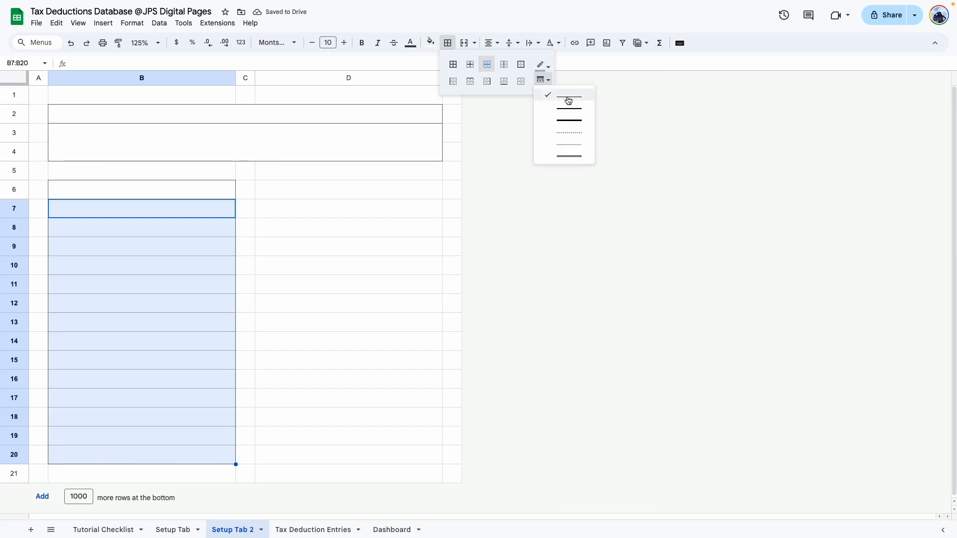
left_click(571, 145)
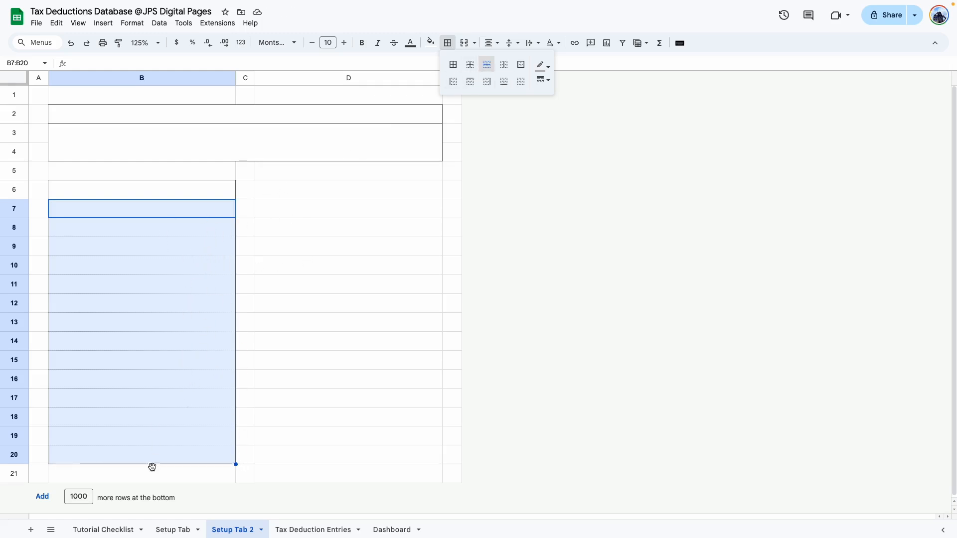
left_click(302, 436)
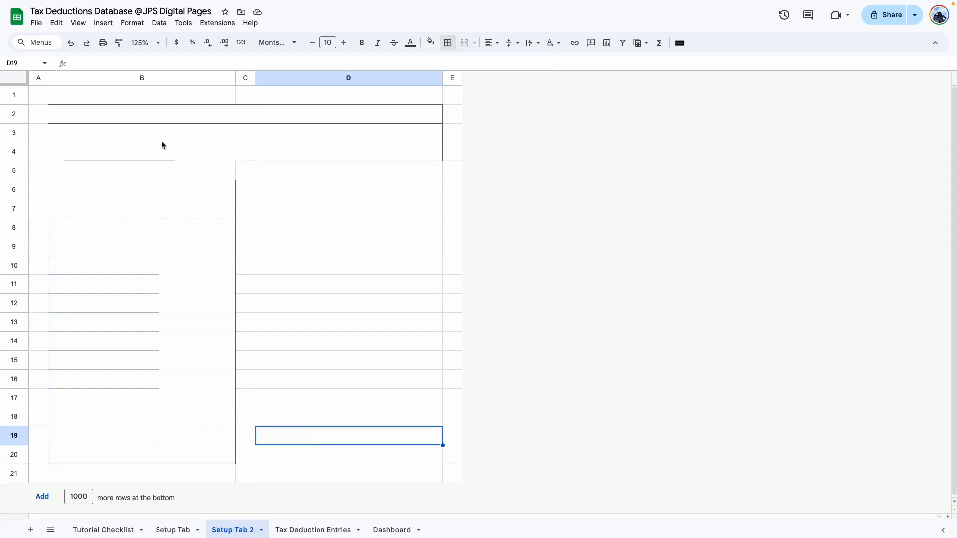
Copy the formatting of the first list B6:B20 onto column D starting at D6 to make the second list
left_click_drag(197, 190, 202, 459)
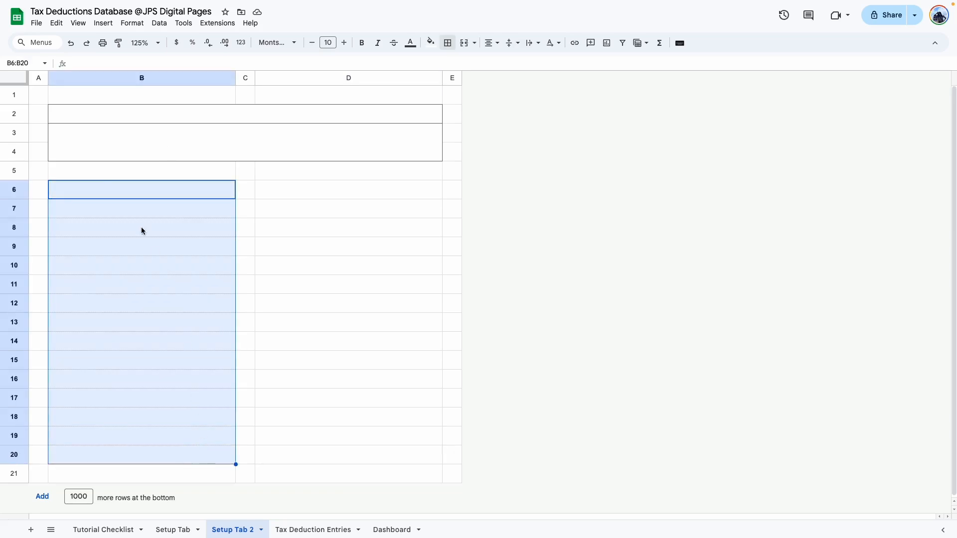
left_click(119, 44)
left_click(265, 191)
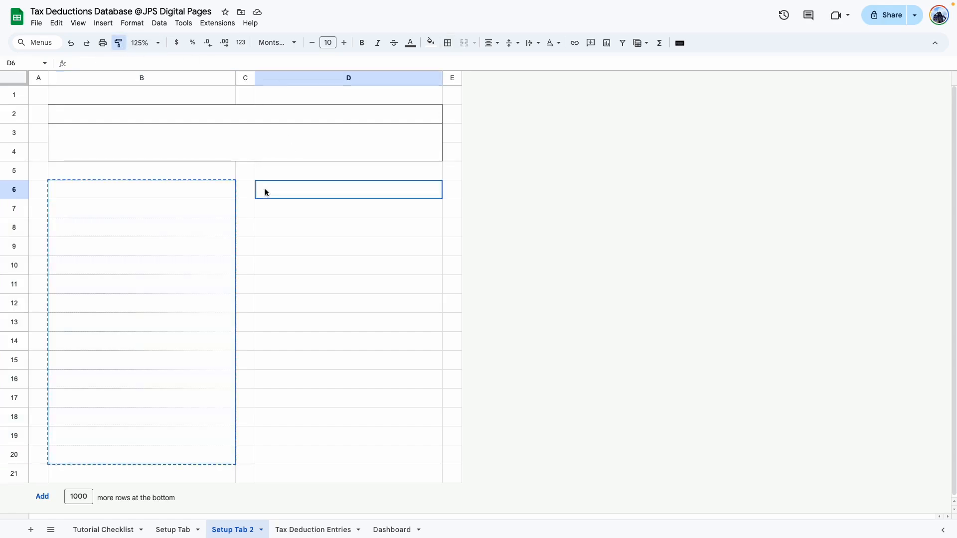
left_click(452, 303)
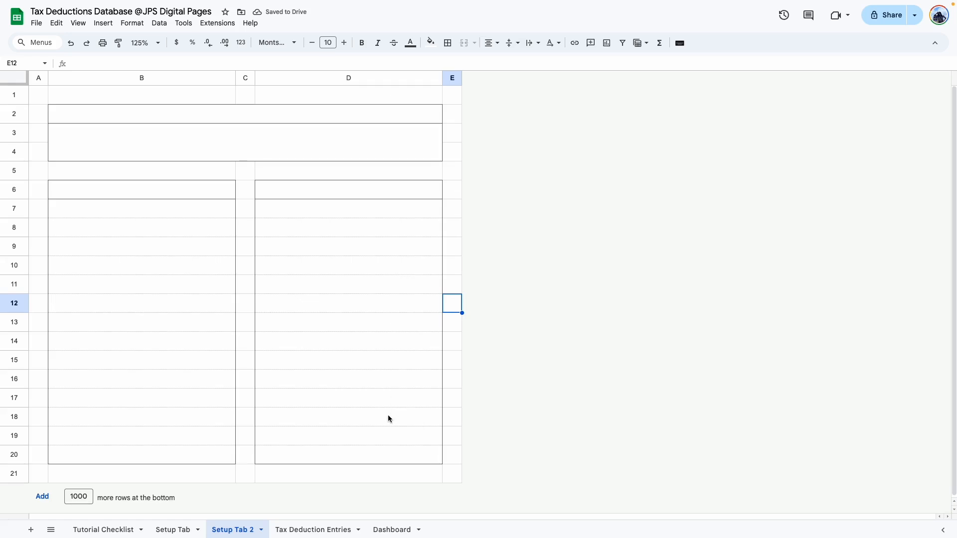
Hide the gridlines on the Setup Tab 2 sheet
left_click(79, 23)
mouse_move(87, 38)
left_click(299, 60)
key("Up")
key("Up")
key("Up")
key("Up")
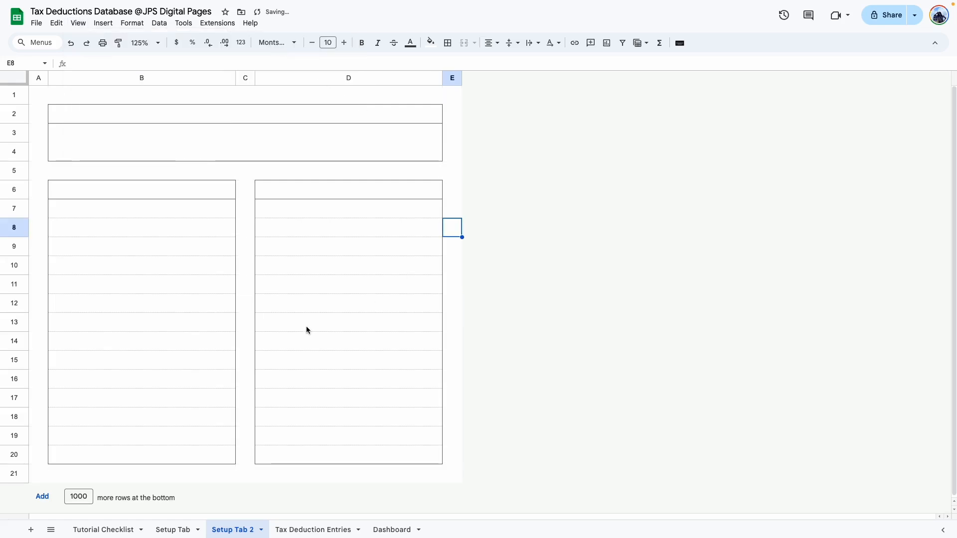
Enter the Setup Tab's headings on Setup Tab 2: "Tax Due Date" in B2:D2, "Categories" in B6 and "Subcategories" in D6
left_click(268, 118)
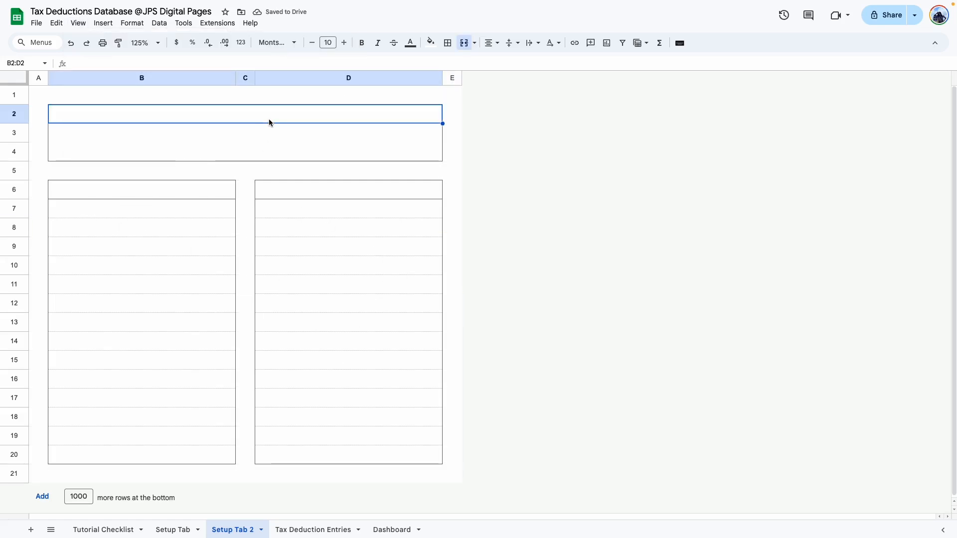
left_click(173, 530)
left_click(249, 117)
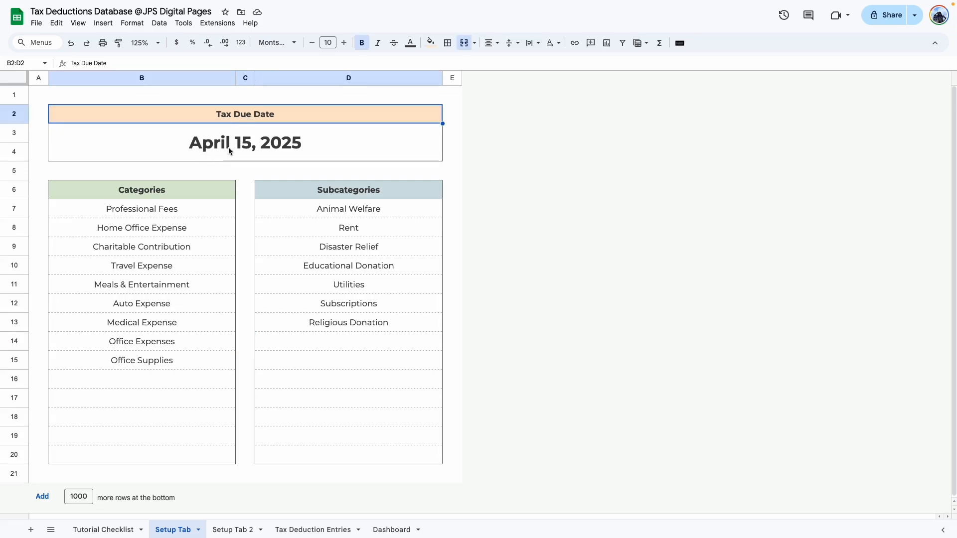
left_click(203, 192)
left_click(295, 187)
left_click(227, 530)
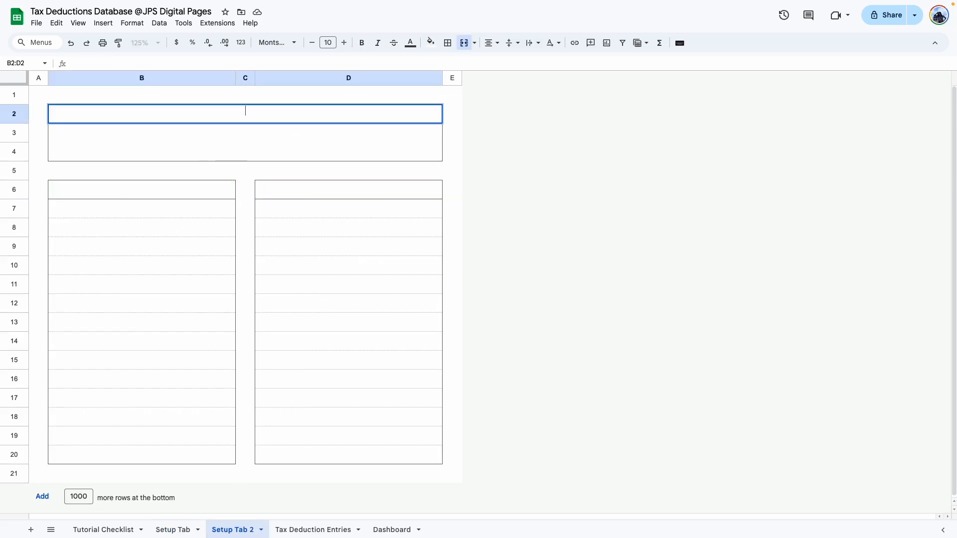
type("Tax Due Date")
left_click(175, 187)
type("Categories")
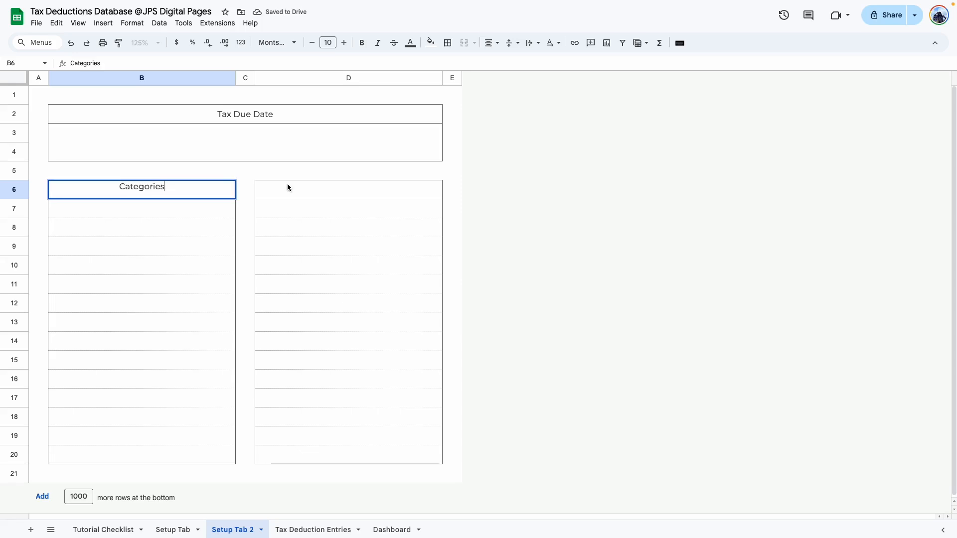
left_click(287, 187)
type("Subcategories")
left_click(199, 227)
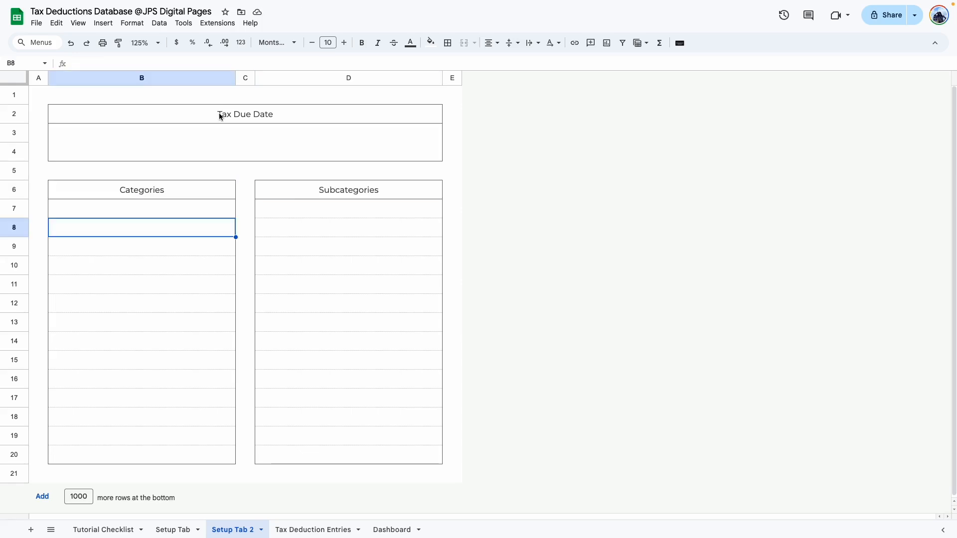
Fill the Tax Due Date header with light yellow, Subcategories with light green and Categories with light blue from the custom theme colors
left_click(219, 115)
left_click(178, 186)
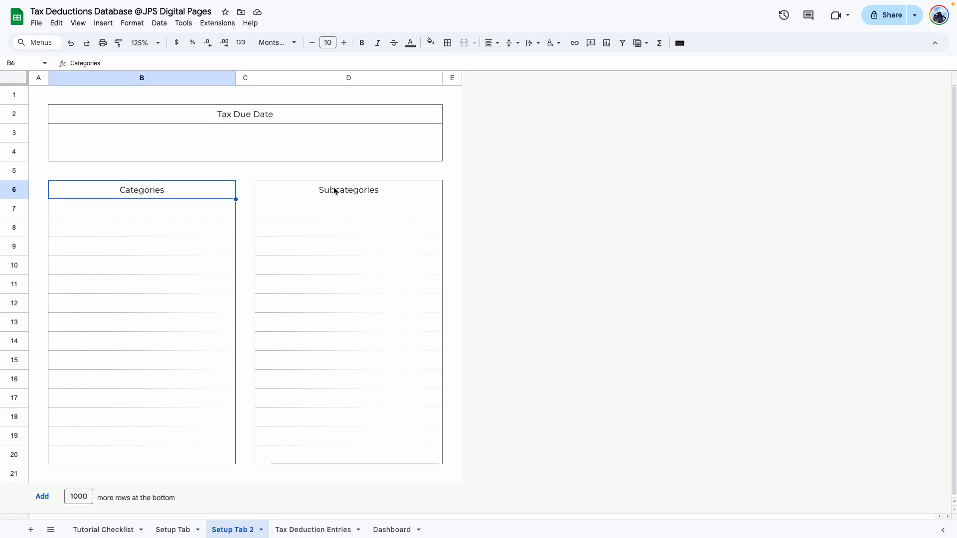
left_click(237, 116)
left_click(430, 42)
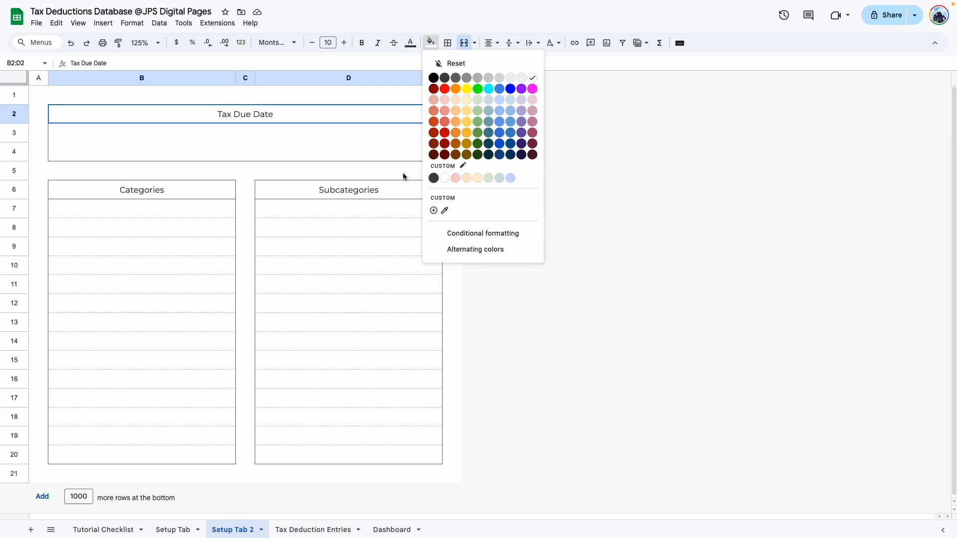
left_click(477, 178)
left_click(349, 189)
left_click(431, 42)
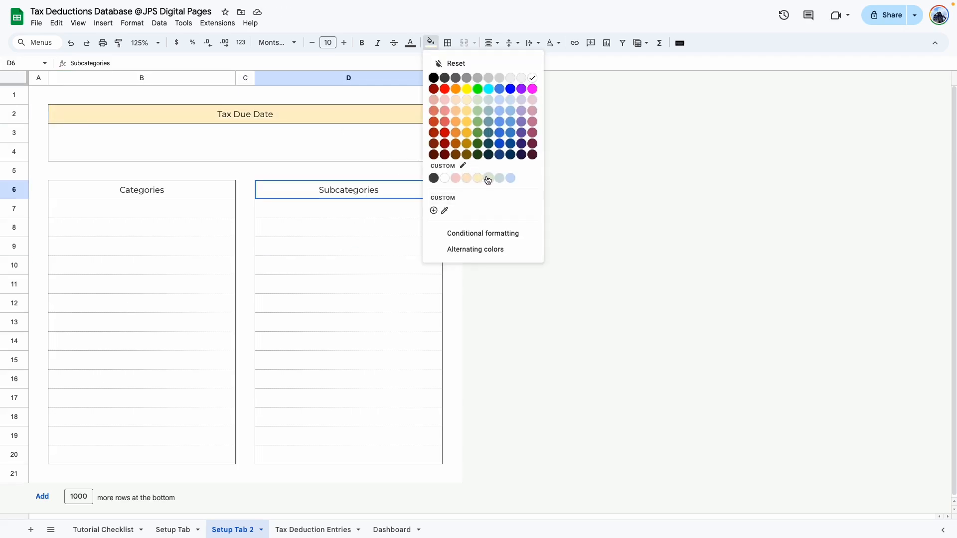
left_click(487, 178)
left_click(182, 189)
left_click(431, 43)
left_click(510, 178)
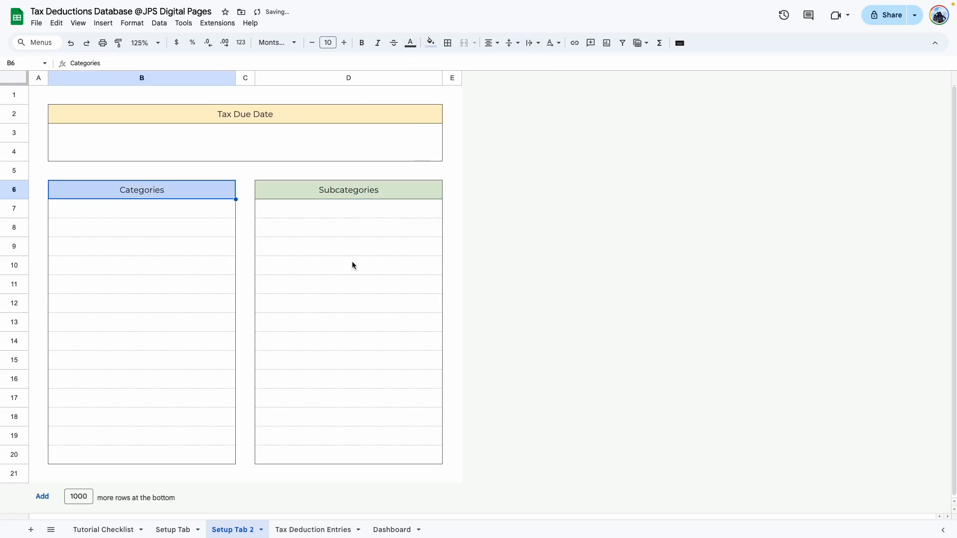
Try changing the theme colors: Accent 3 to dark yellow, Accent 4 to dark green and Accent 6 to dark blue
left_click(351, 265)
left_click(431, 43)
left_click(442, 209)
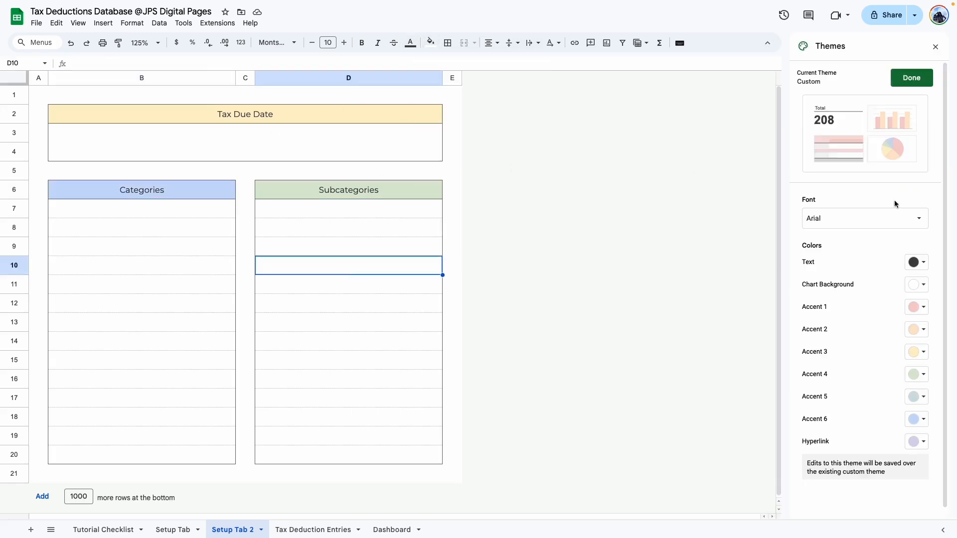
left_click(923, 353)
left_click(855, 430)
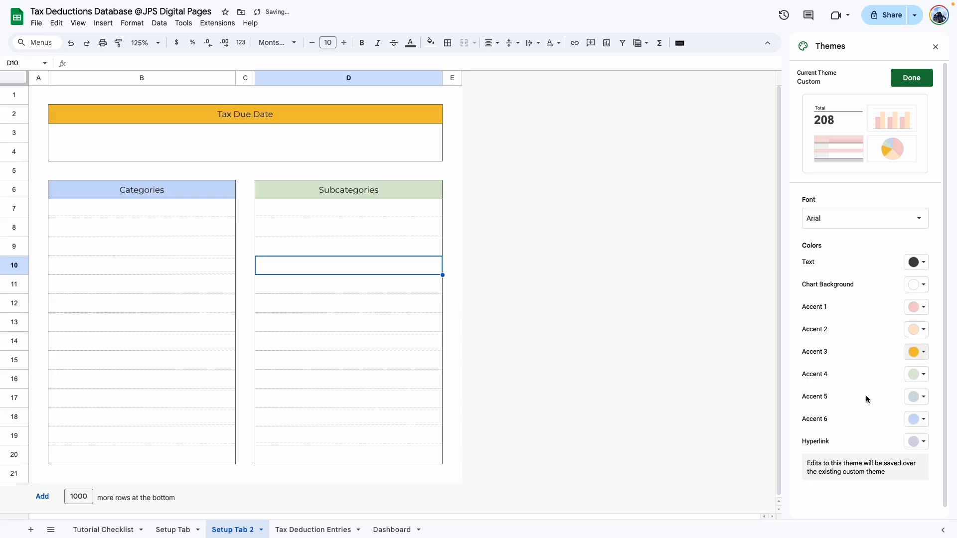
left_click(914, 374)
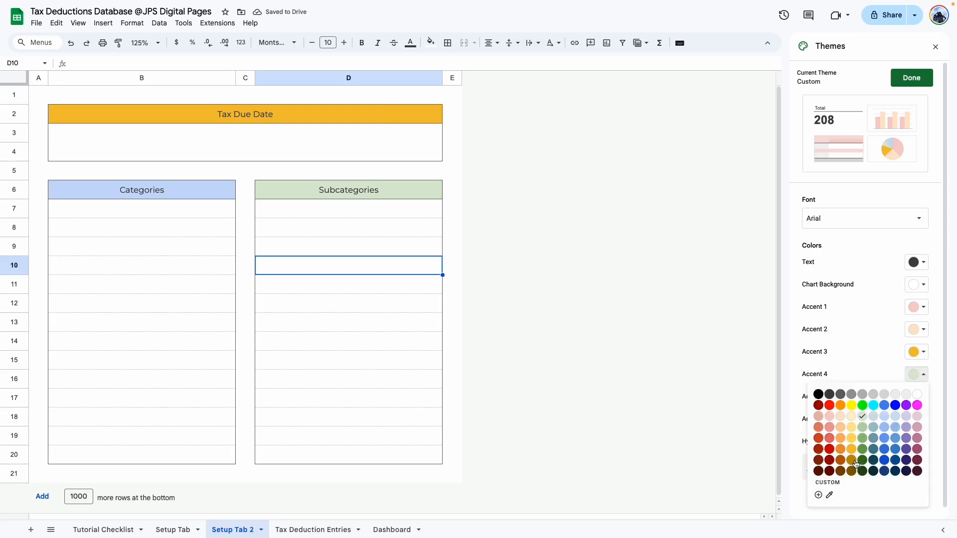
left_click(862, 460)
left_click(924, 420)
left_click(895, 377)
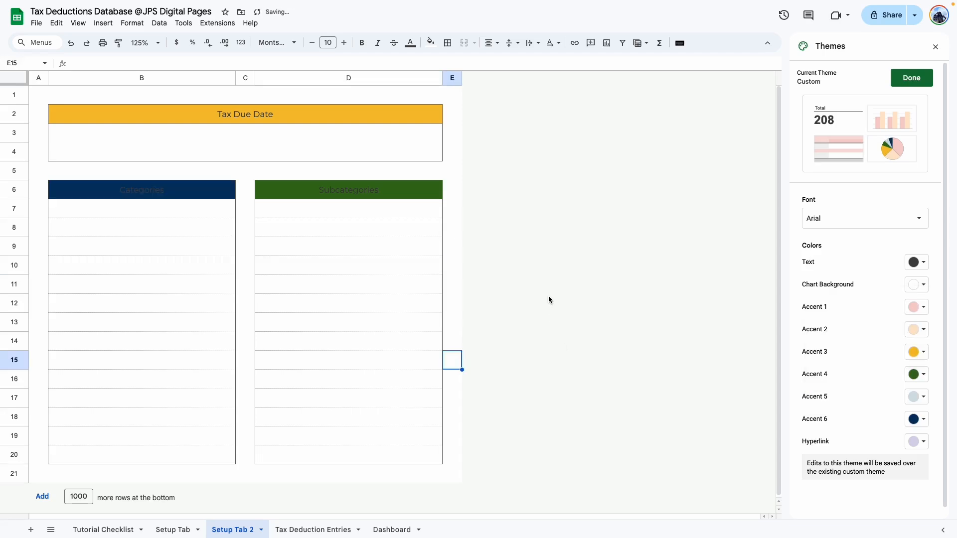
Check how the changed theme colors affect the Setup Tab and the Dashboard charts
left_click(288, 301)
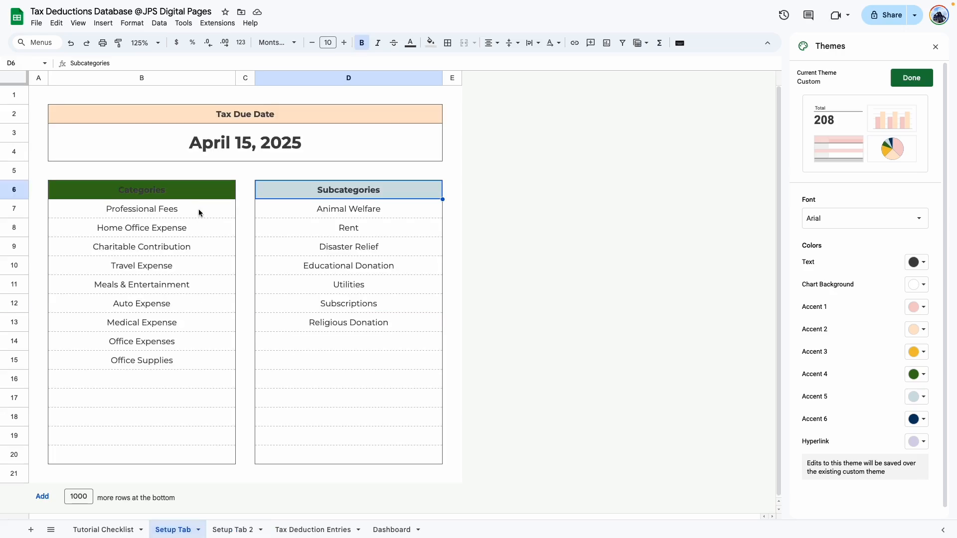
left_click(375, 529)
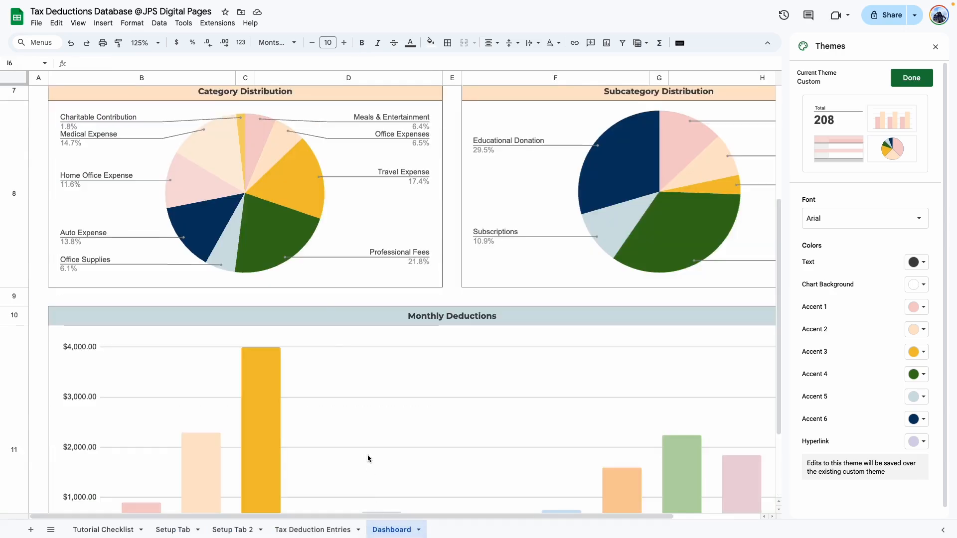
scroll(379, 348, "up", 5)
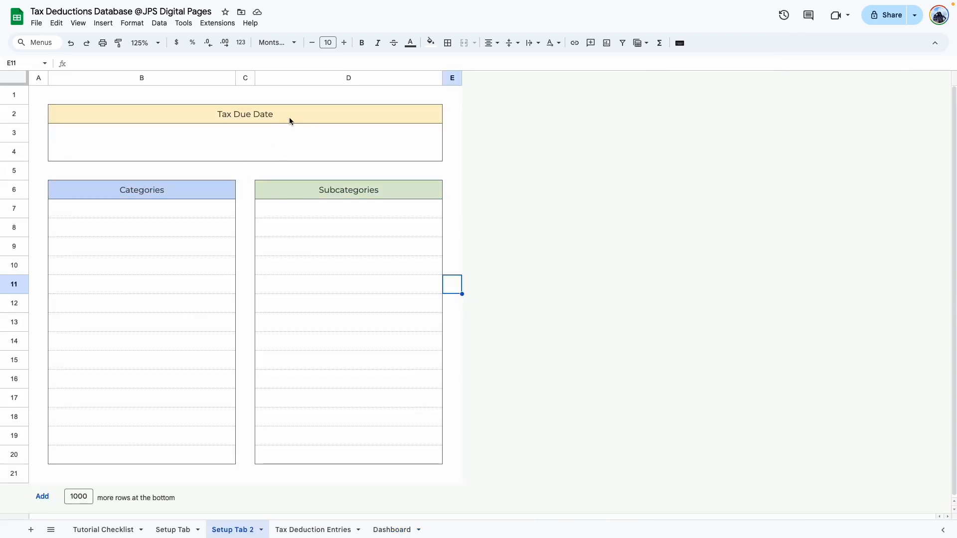
left_click(312, 198)
left_click(431, 42)
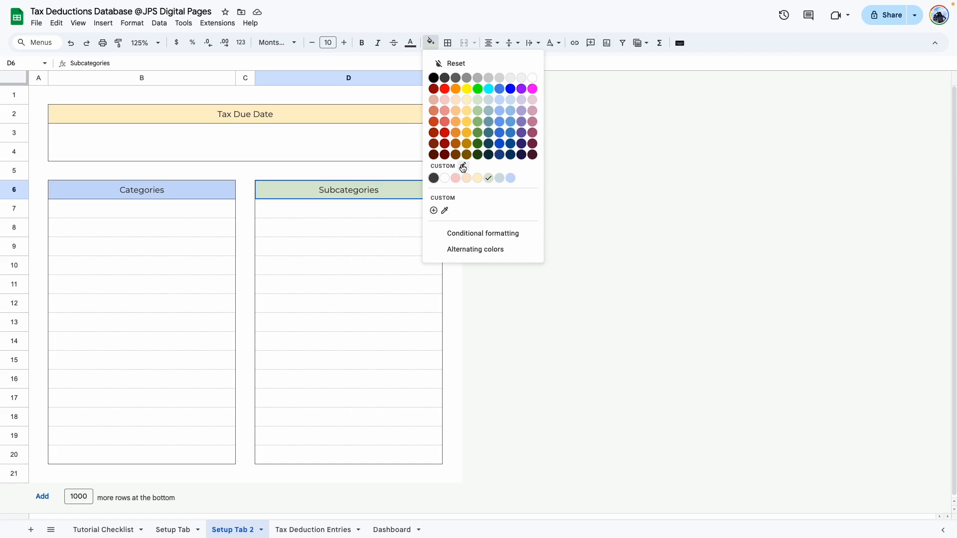
left_click(399, 265)
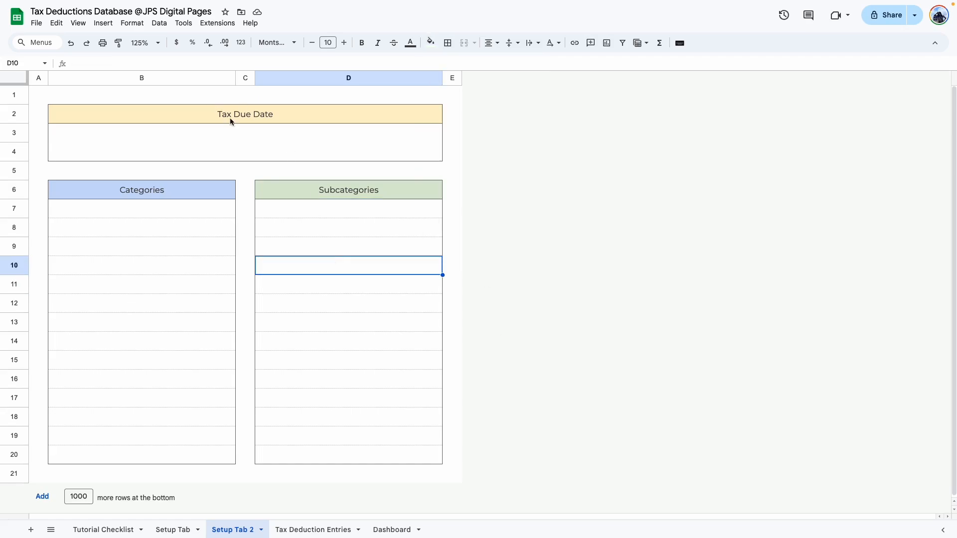
left_click(258, 154)
double_click(258, 154)
left_click(302, 284)
left_click(304, 360)
Add a data validation rule to the due date cell B3:D4 that requires a valid date and rejects invalid input
left_click(250, 137)
left_click(160, 22)
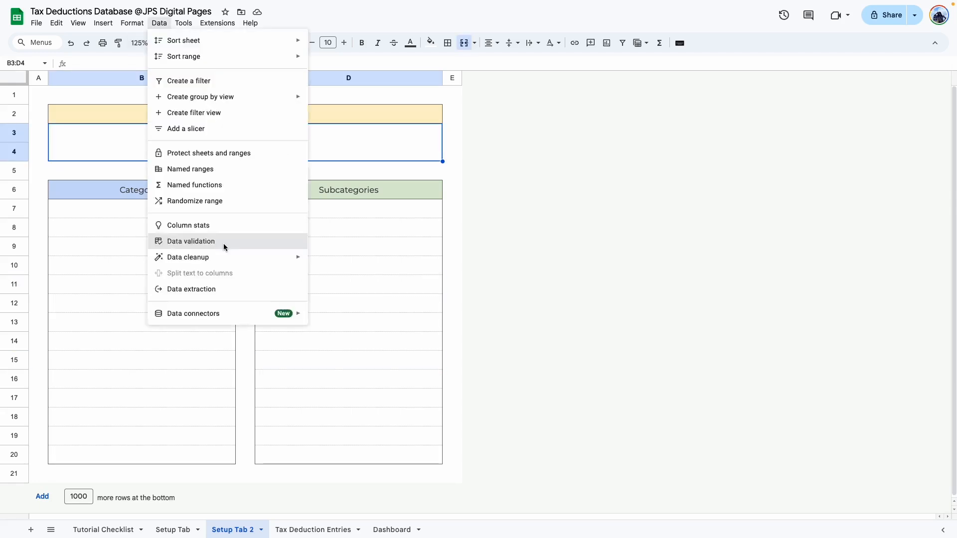
left_click(225, 241)
left_click(904, 80)
left_click(869, 136)
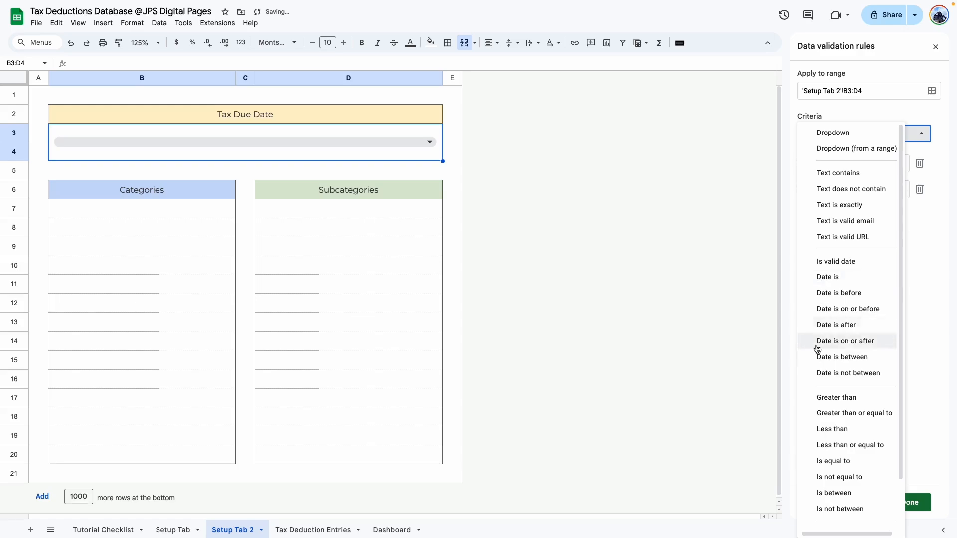
left_click(852, 261)
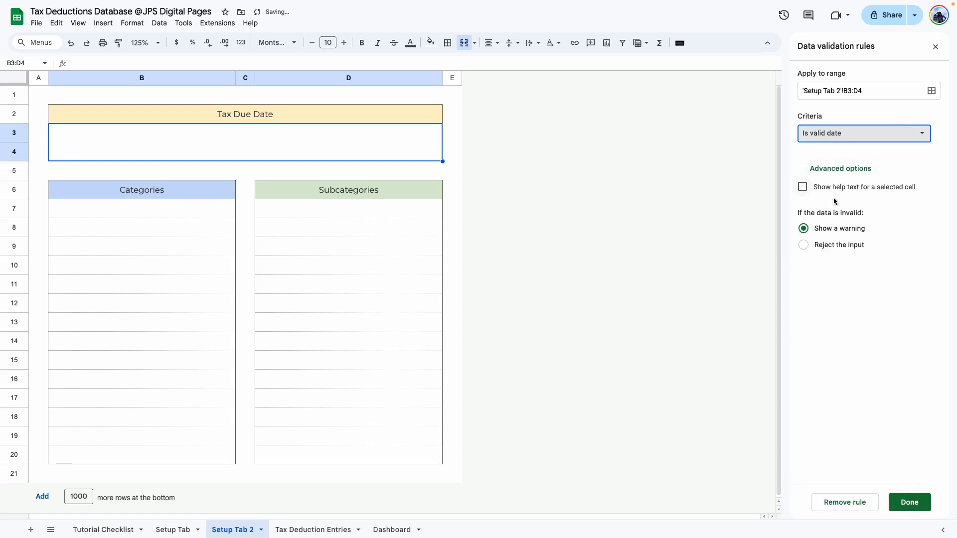
left_click(803, 245)
left_click(909, 503)
left_click(452, 246)
Pick 04/03/2025 from the date picker in the due date cell B3:D4
left_click(355, 151)
double_click(355, 149)
left_click(207, 285)
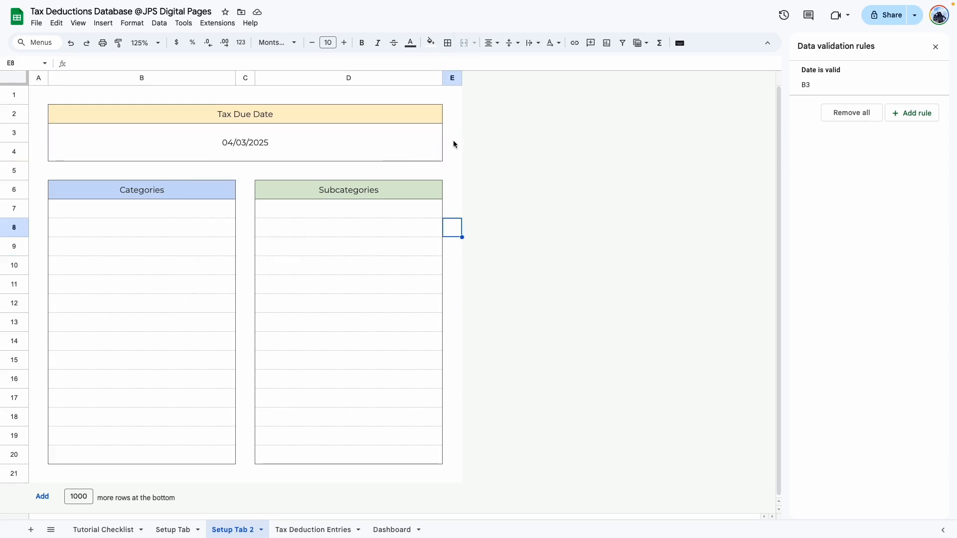
Format the due date in B3:D4 as full month name, day and year, like "August 5, 1930", and increase its font size
left_click(328, 148)
left_click(177, 529)
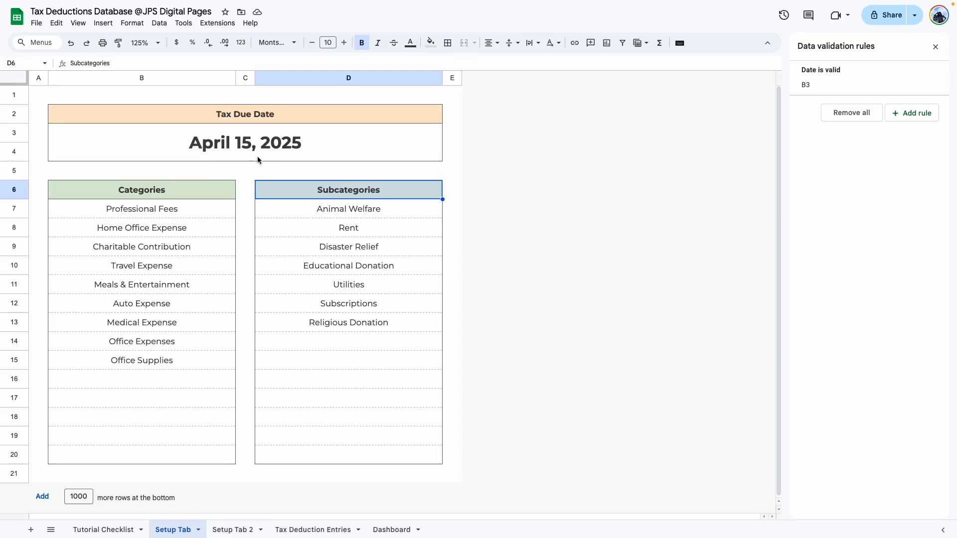
left_click(232, 529)
left_click(132, 23)
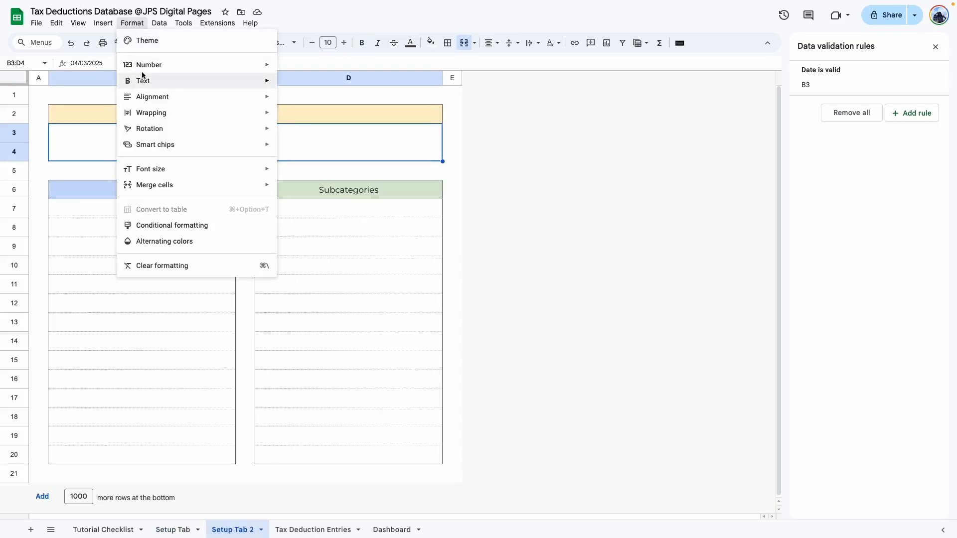
mouse_move(149, 65)
left_click(320, 384)
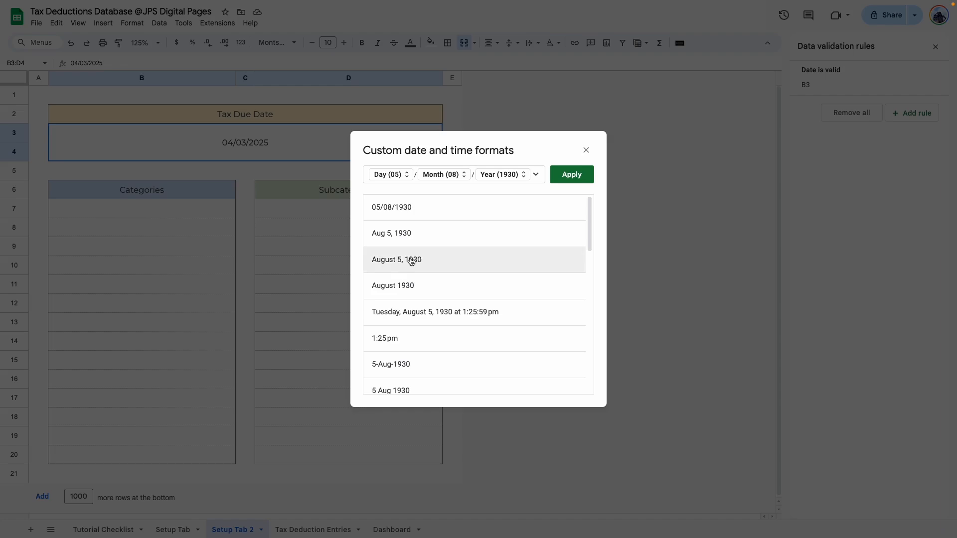
left_click(402, 261)
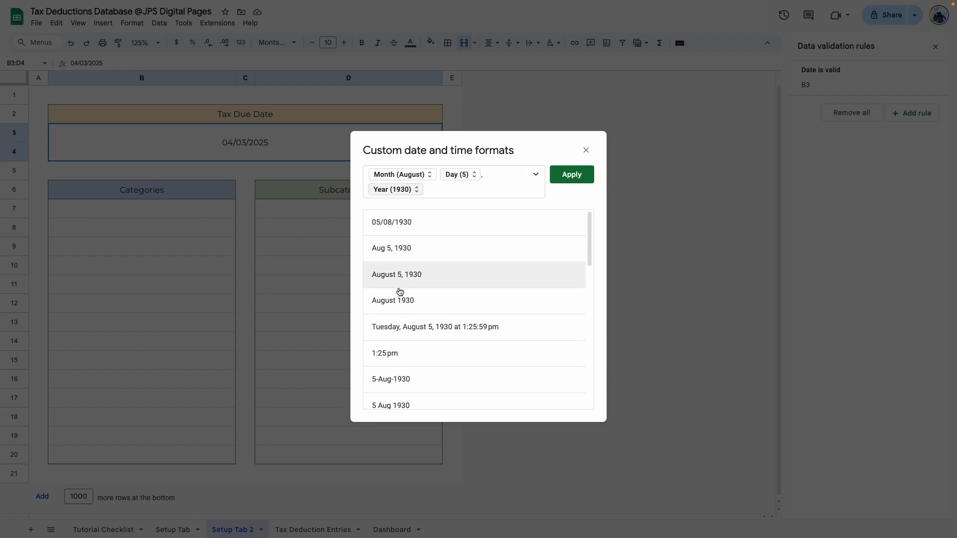
left_click(417, 178)
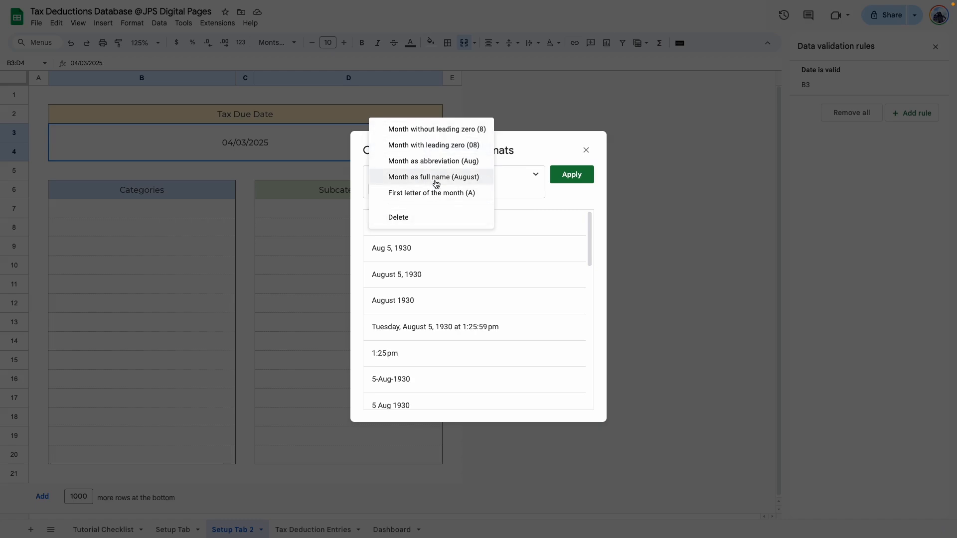
left_click(436, 177)
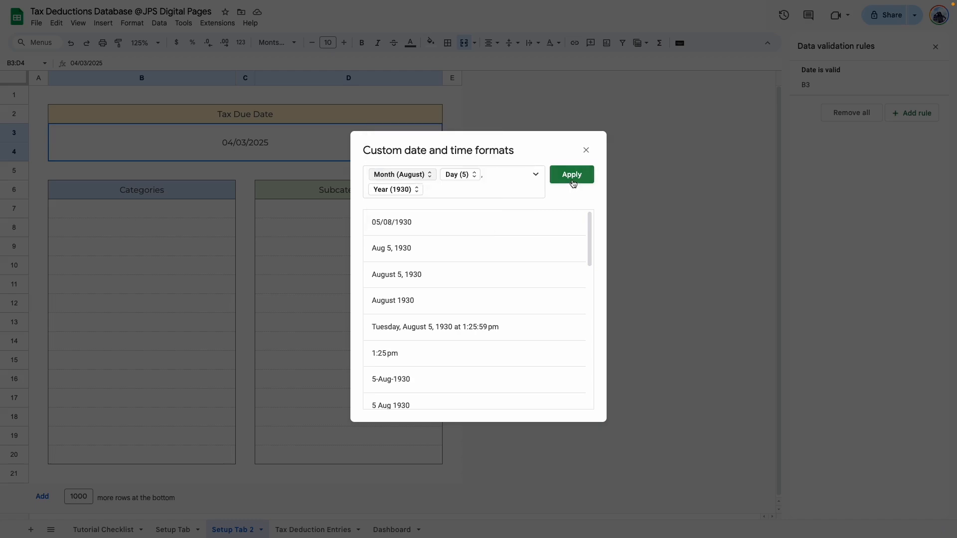
left_click(572, 176)
left_click(344, 43)
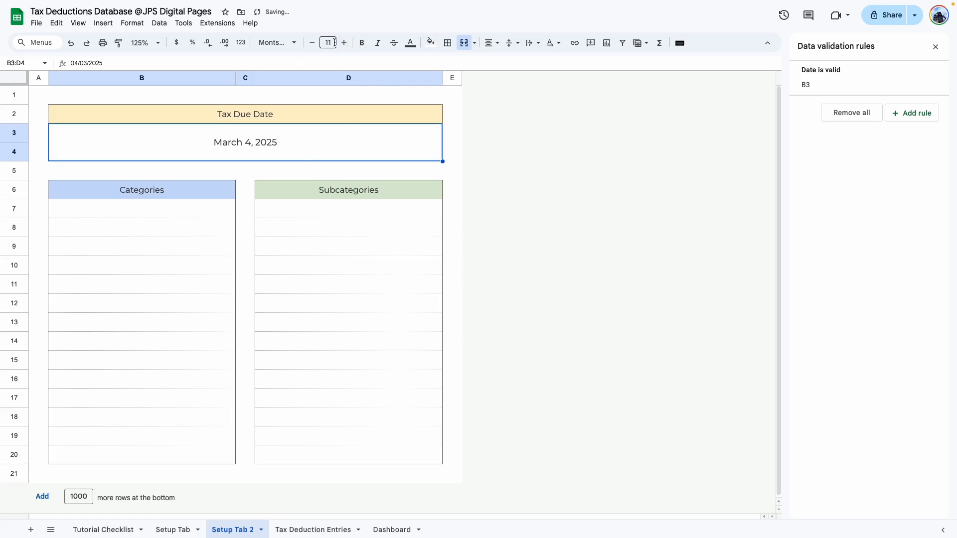
Copy the category and subcategory entries B7:D20 from Setup Tab into the same cells of Setup Tab 2
left_click_drag(175, 209, 185, 454)
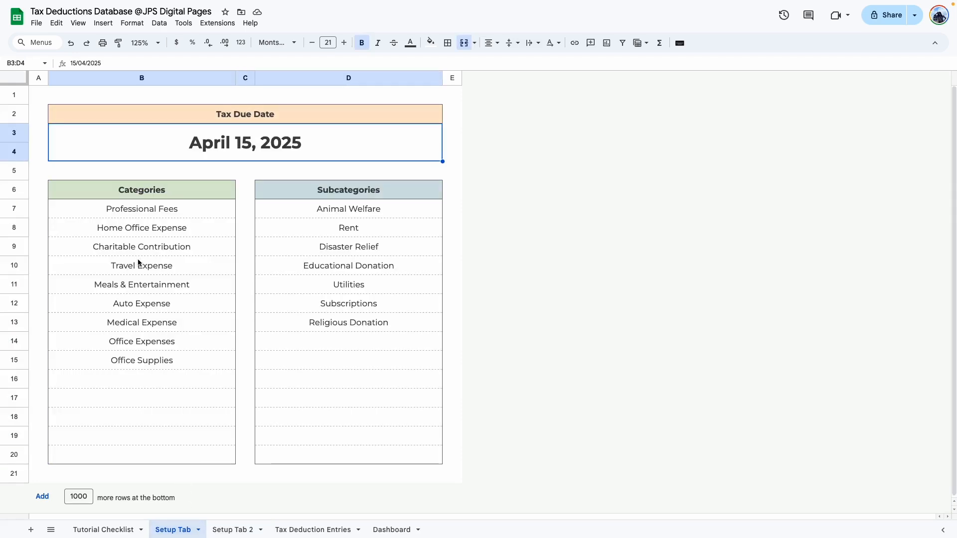
left_click(198, 264)
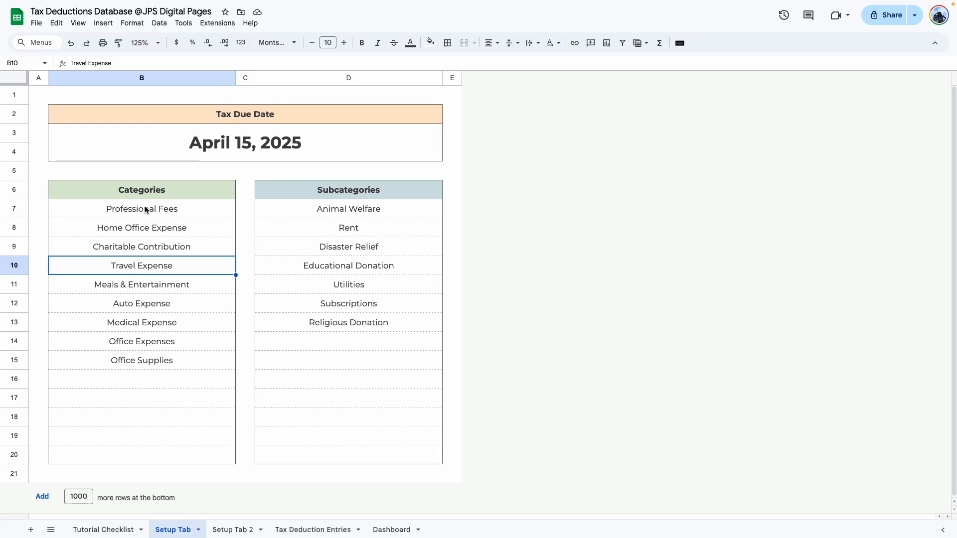
left_click_drag(143, 208, 339, 456)
key("ctrl+c")
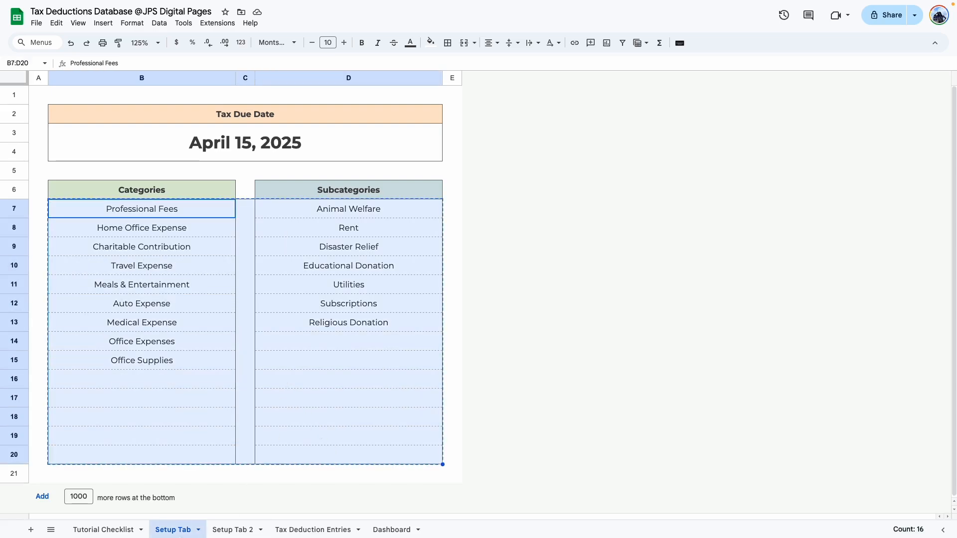
left_click(232, 530)
left_click(140, 208)
key("ctrl+v")
left_click(572, 348)
left_click(414, 398)
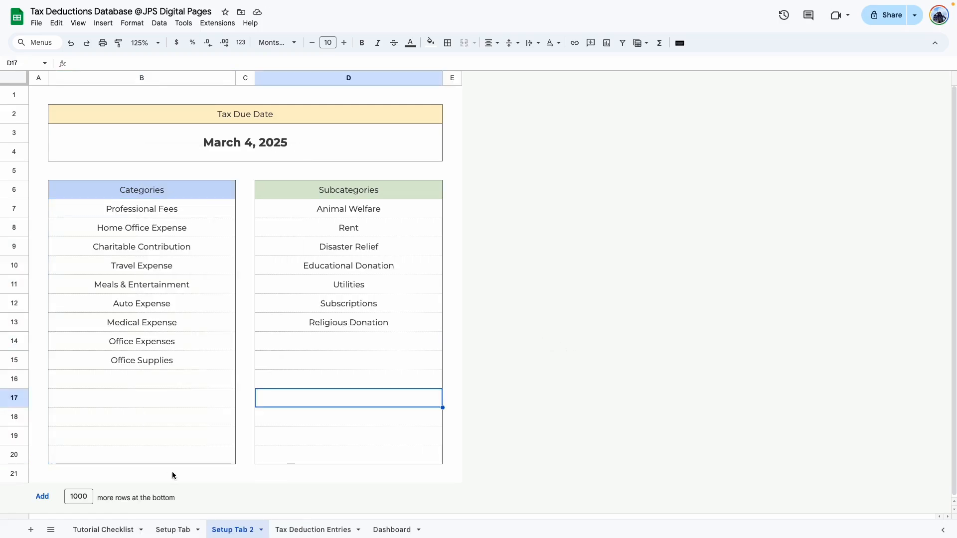
Tick off Setup Tab in the Tutorial Checklist and open the Tax Deduction Entries sheet
left_click(105, 531)
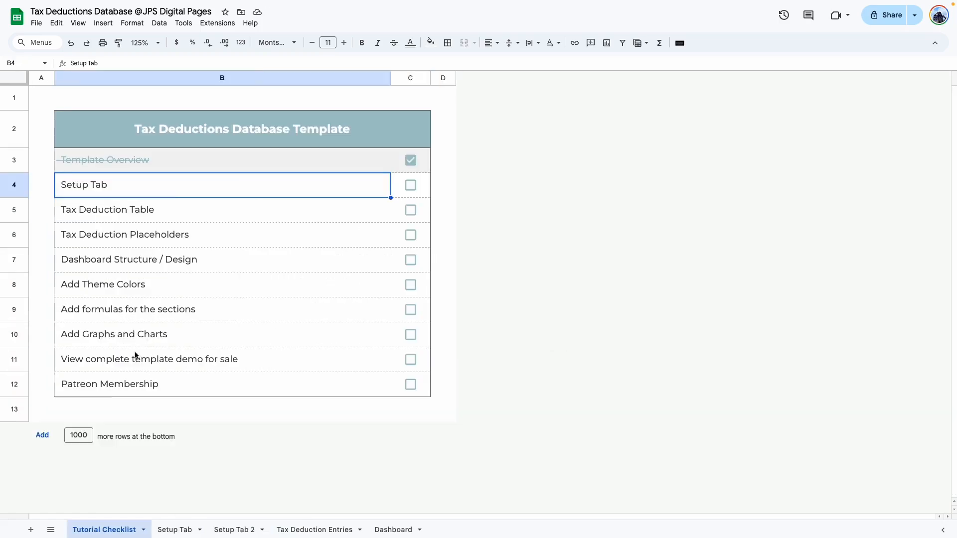
left_click(492, 208)
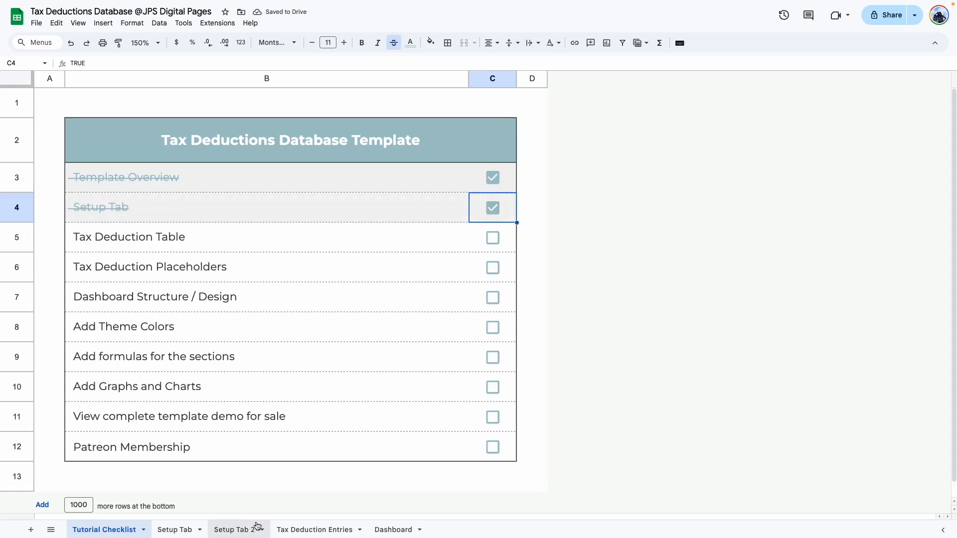
left_click(313, 530)
left_click(550, 352)
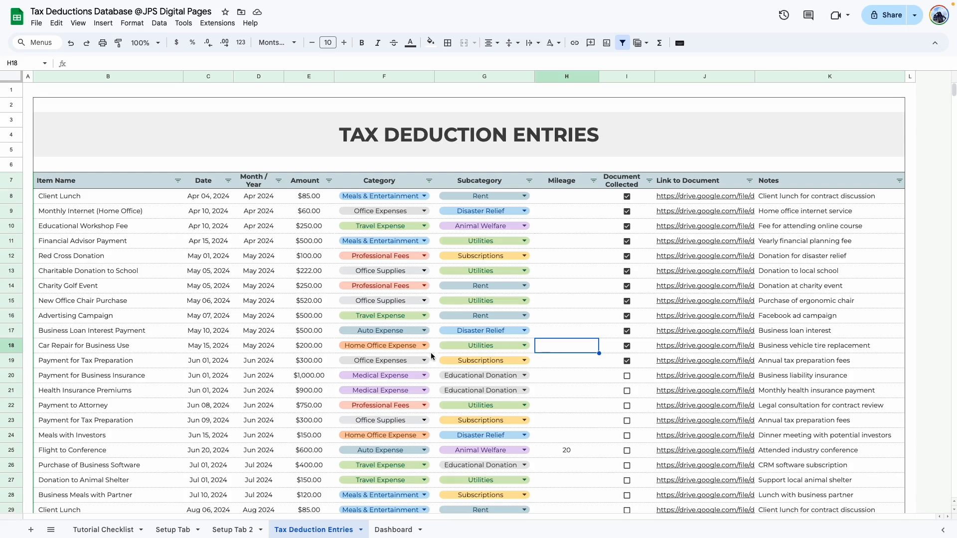
Add a new sheet after Tax Deduction Entries and name it "Tax Deduction Entries 2"
left_click(31, 530)
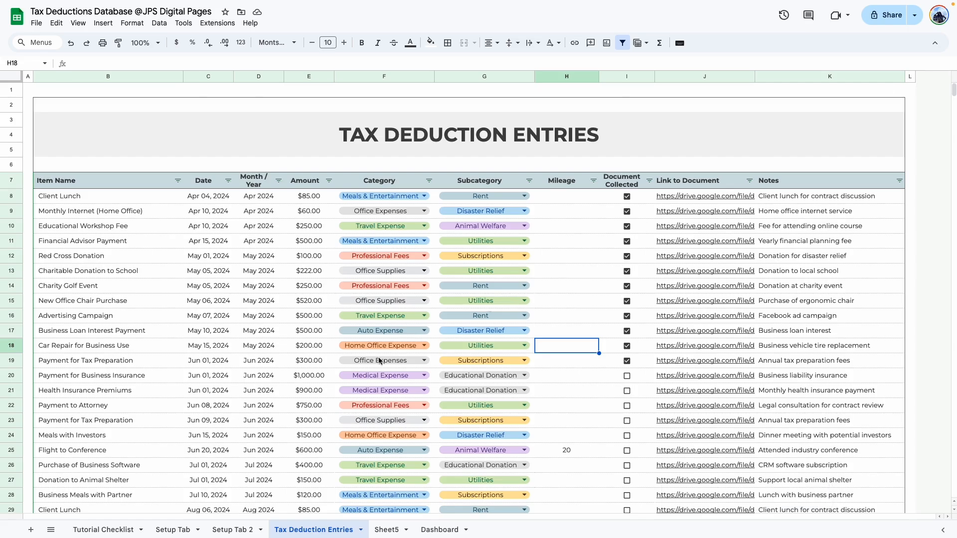
scroll(271, 339, "down", 11)
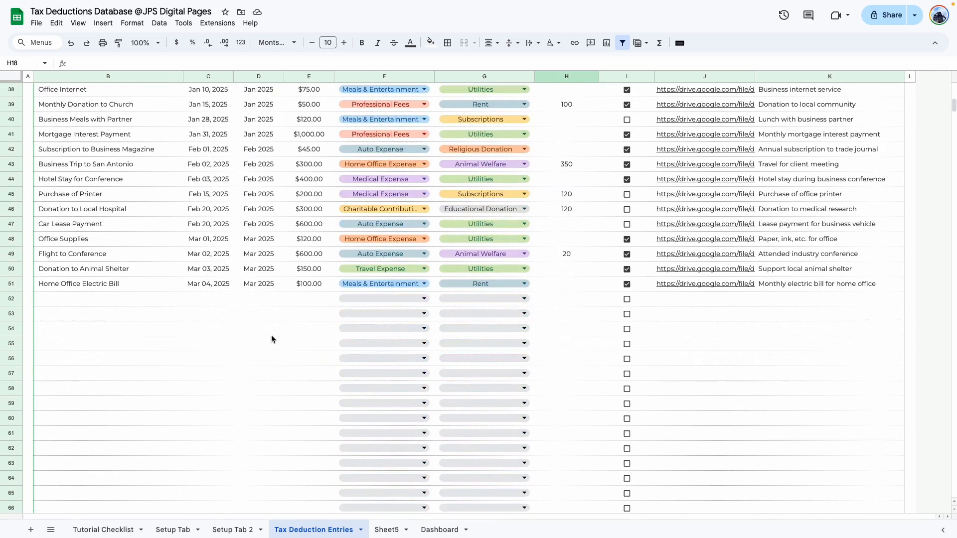
left_click(385, 531)
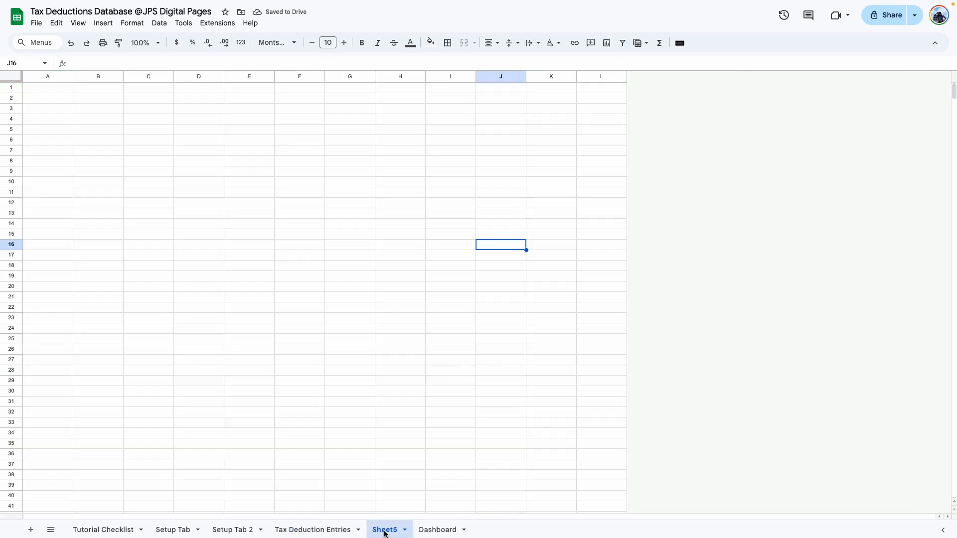
double_click(385, 530)
type("Tax Deduction Entries 2")
key("Return")
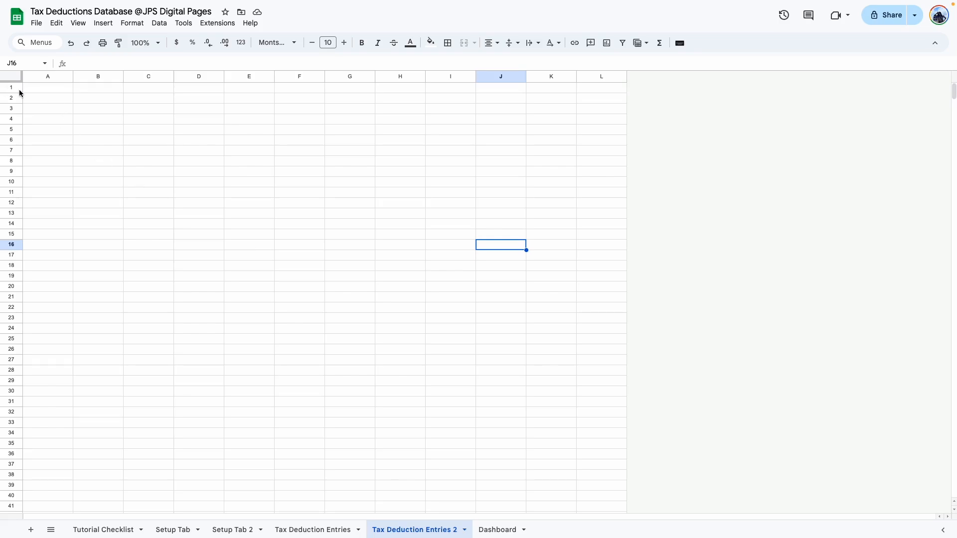
Set the height of rows 1 to 1000 in the new sheet to 30 pixels
left_click(12, 87)
key("ctrl+shift+Down")
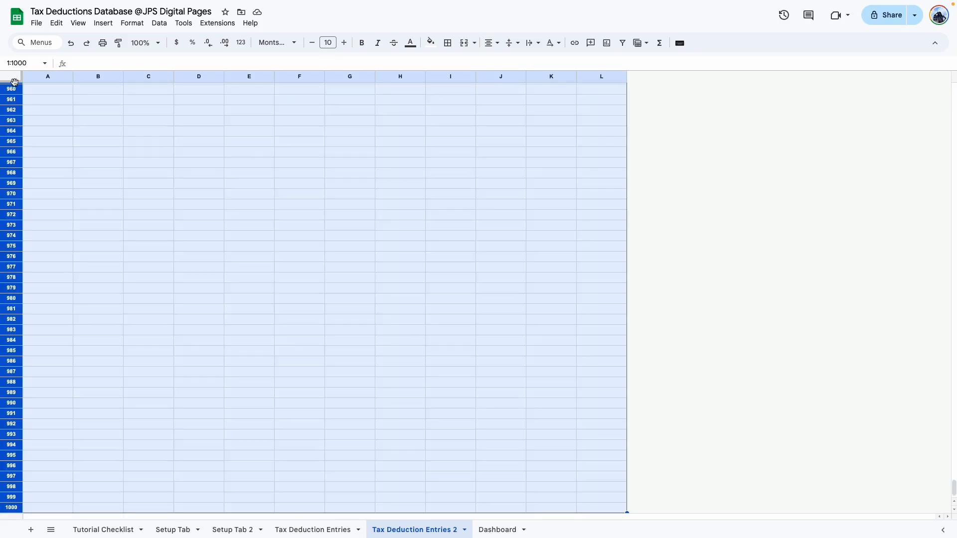
right_click(17, 143)
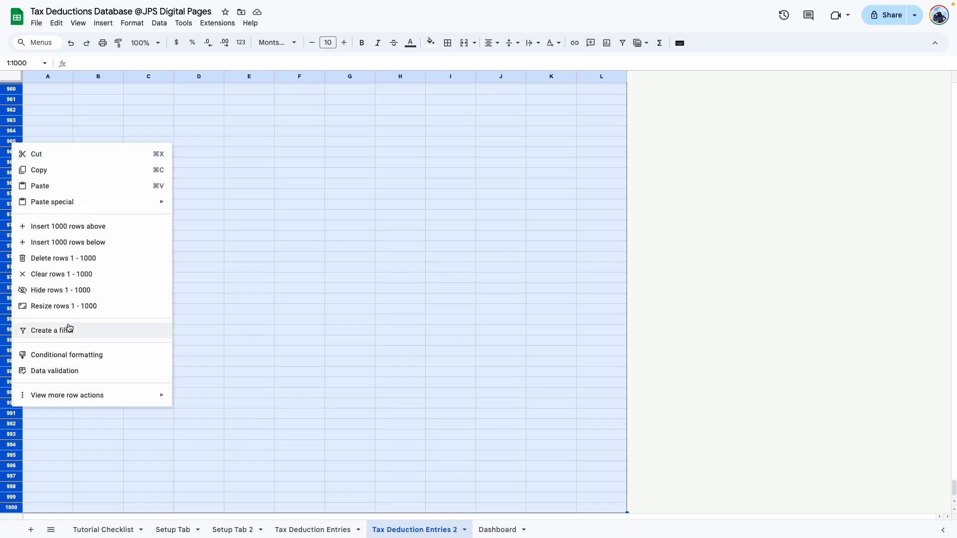
left_click(55, 306)
double_click(462, 260)
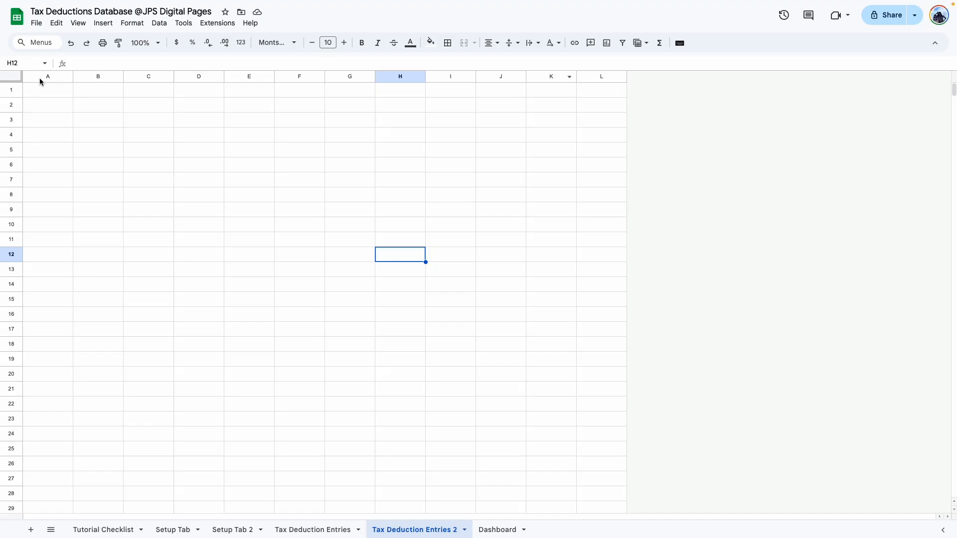
Set the width of columns A and L to 30 pixels
left_click(42, 77)
left_click(594, 76, "super")
right_click(594, 78)
left_click(635, 138)
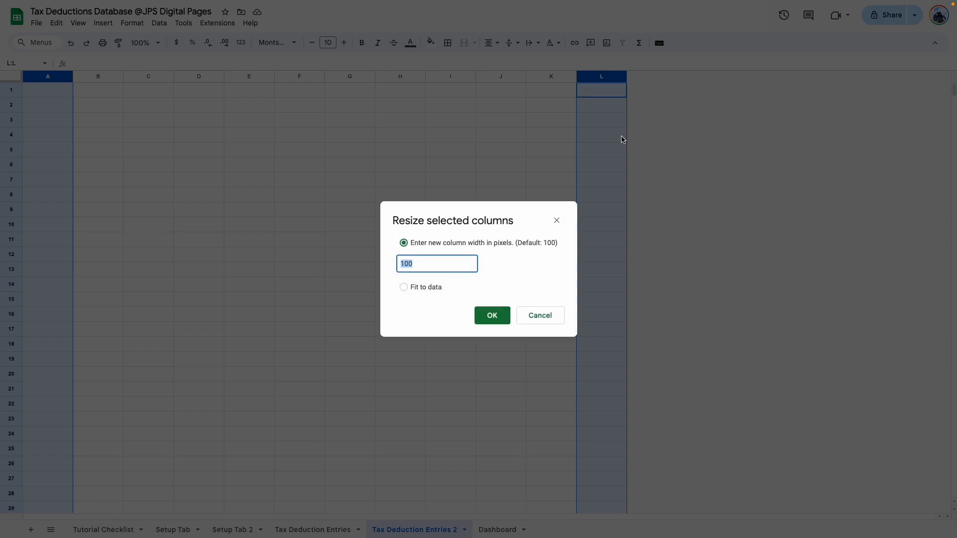
type("30")
key("Return")
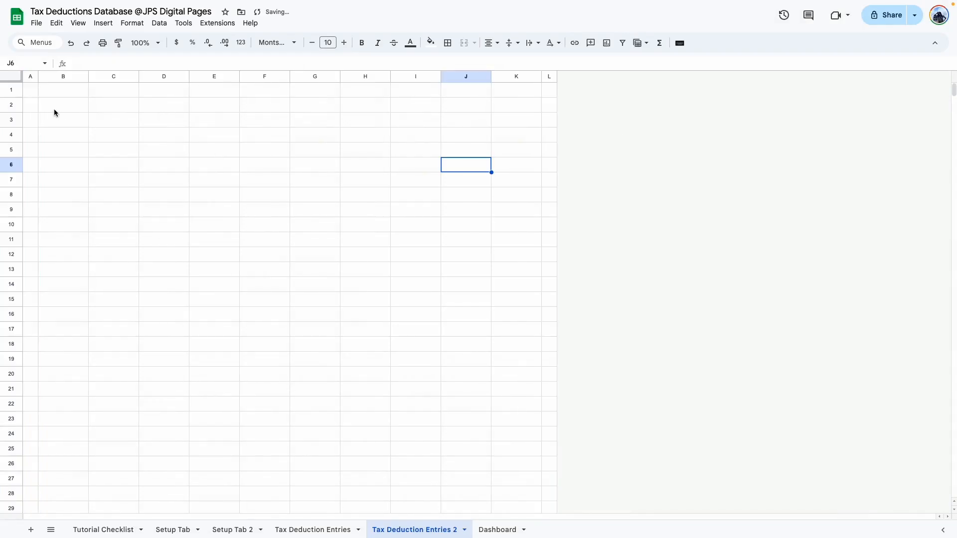
Add outer borders around the title block B2:K4
left_click(53, 107)
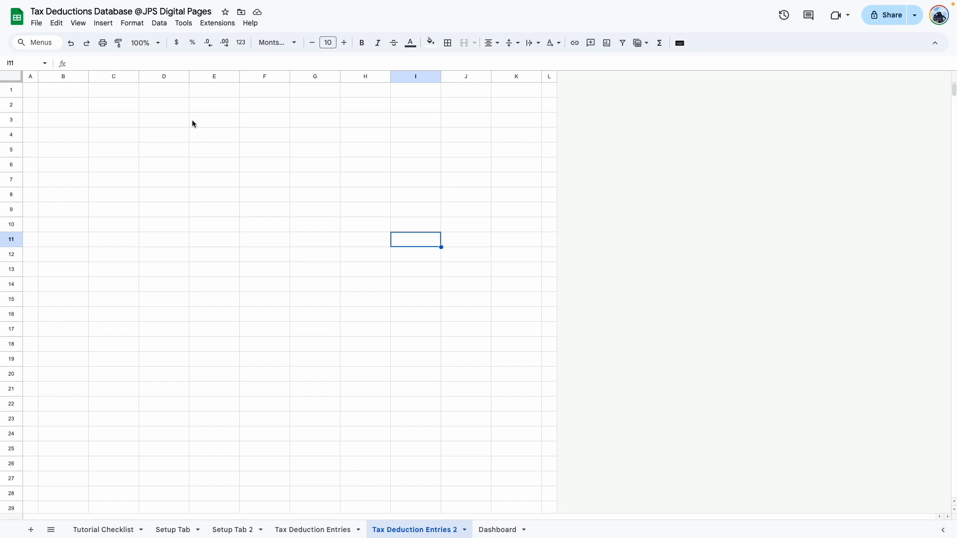
left_click_drag(62, 100, 500, 133)
left_click(447, 43)
left_click(521, 66)
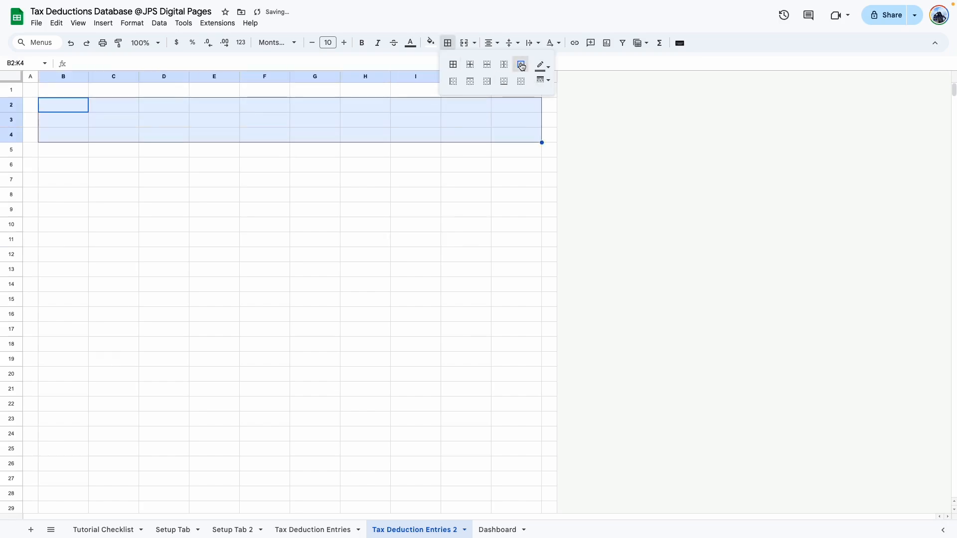
left_click(466, 239)
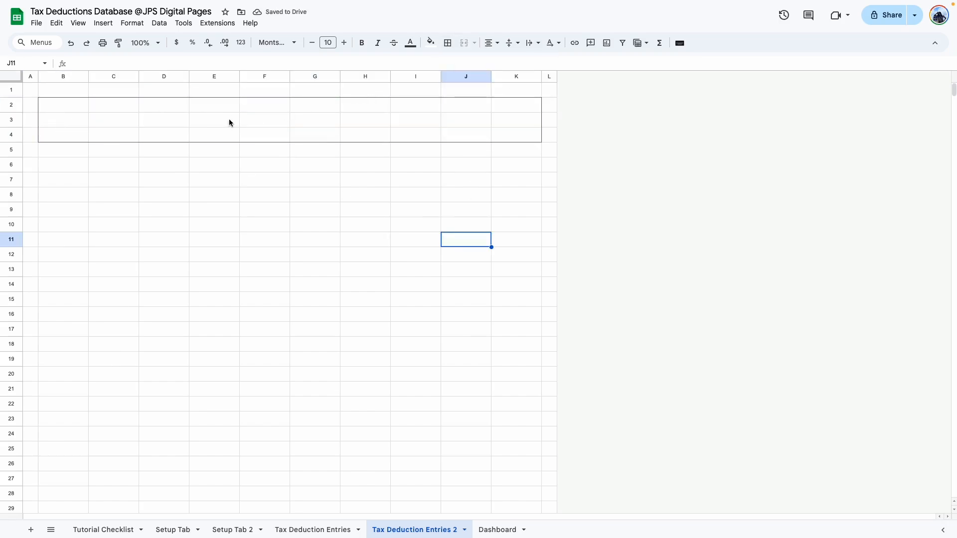
Add outer borders around the table area B5:K1000 and around the header row B5:K5
left_click_drag(78, 152, 530, 158)
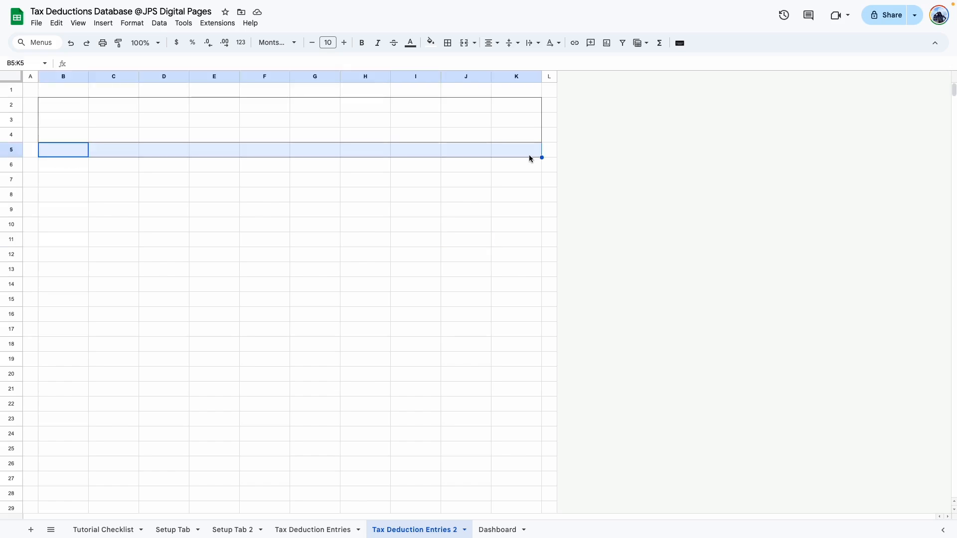
key("ctrl+shift+Down")
left_click(447, 43)
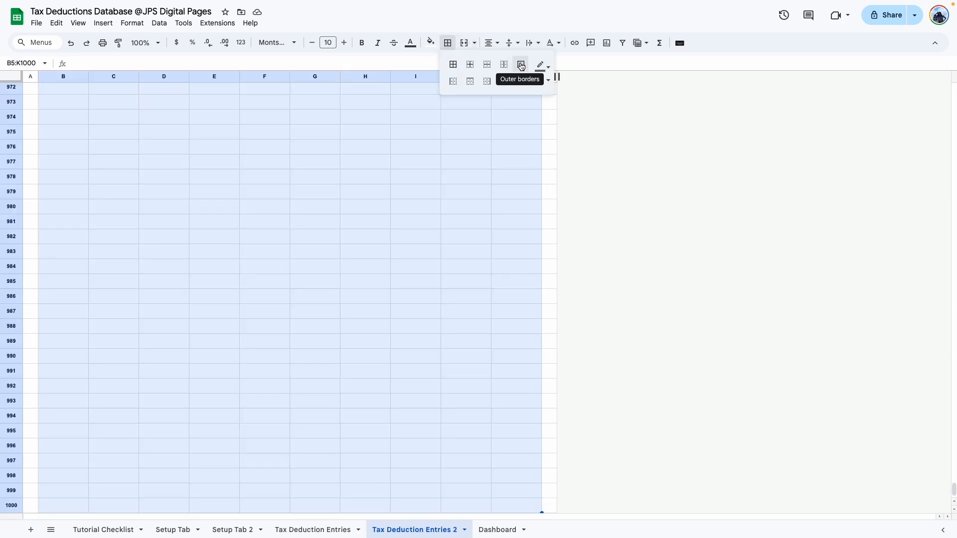
left_click(521, 65)
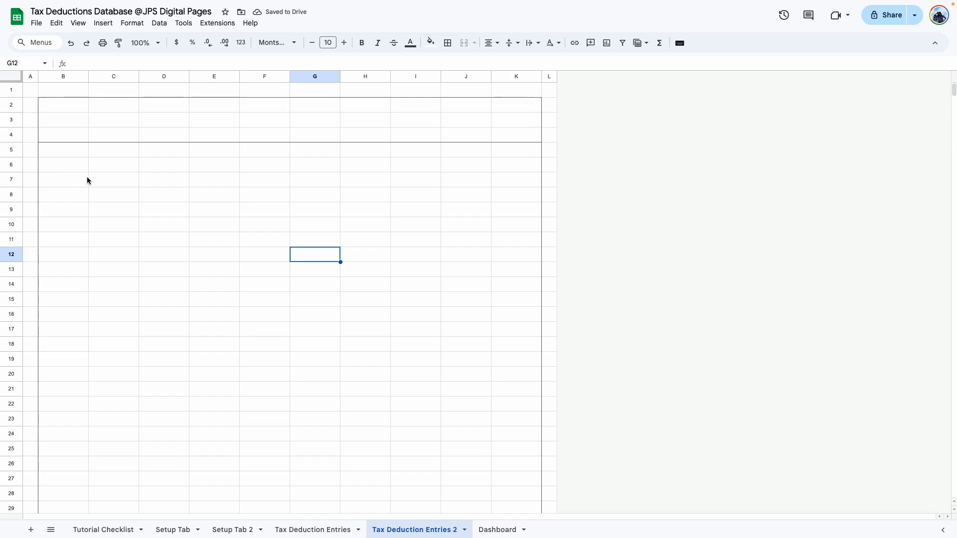
left_click_drag(47, 151, 518, 150)
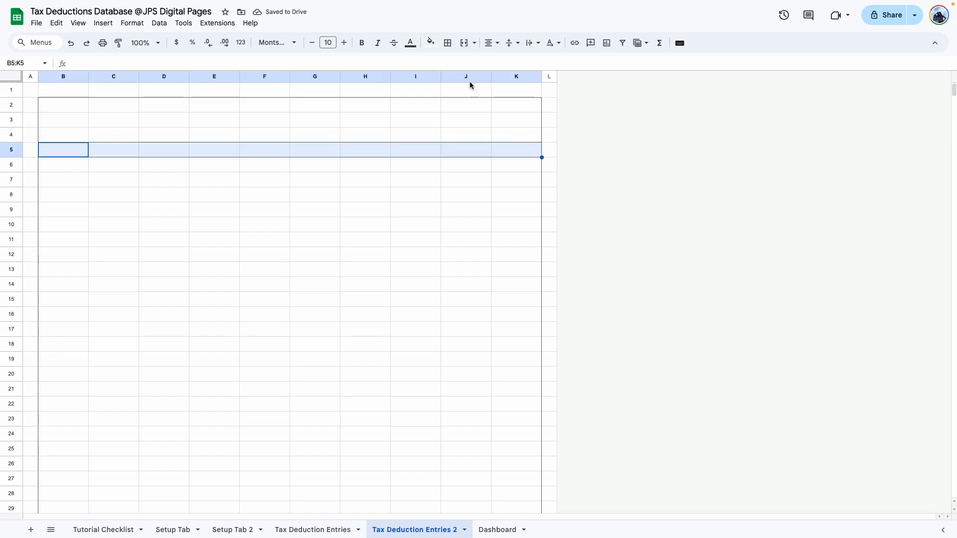
left_click(448, 43)
Set the height of title row 3 to 90 pixels
right_click(11, 120)
left_click(95, 281)
type("90")
key("Return")
Merge cells B3:K3 into one title cell and fill it with light gray
left_click_drag(71, 137, 542, 137)
left_click(464, 43)
left_click(431, 43)
left_click(522, 80)
left_click(424, 253)
Enter the title "Tax Deduction Entries" in merged cell B3:K3 with an enlarged, bold font
left_click(259, 138)
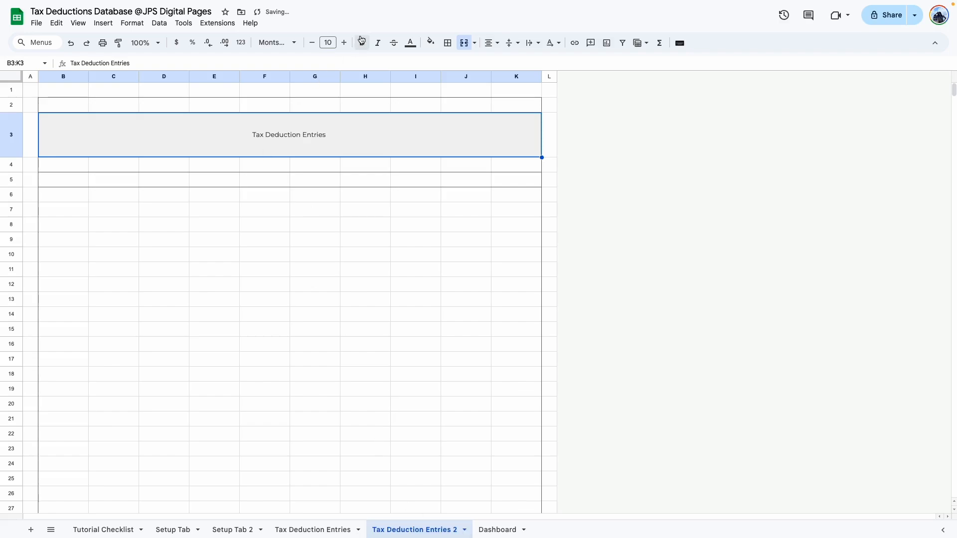
left_click(327, 42)
left_click(327, 224)
left_click(361, 43)
left_click(414, 314)
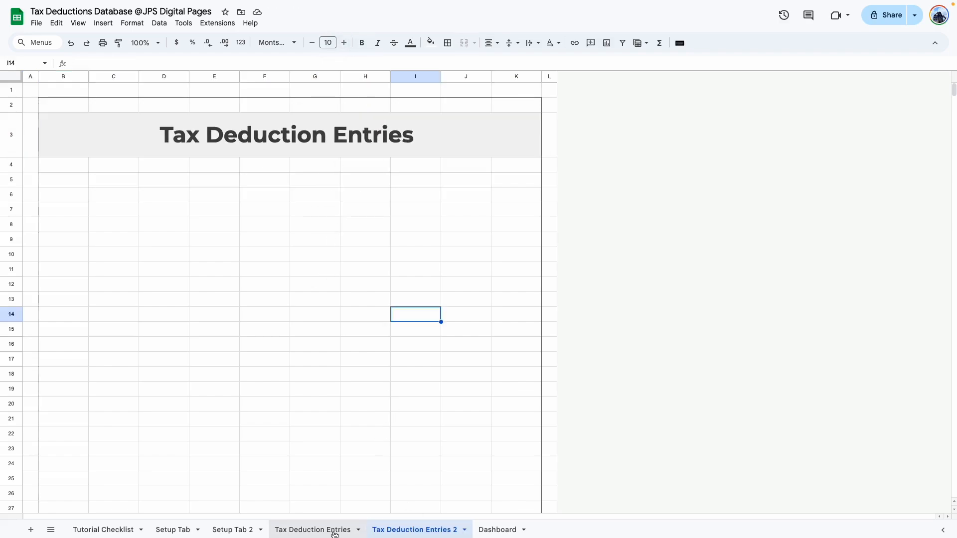
Copy the column headers, Item Name through Notes, from the Tax Deduction Entries sheet into row 5 of Tax Deduction Entries 2
left_click(342, 529)
left_click_drag(98, 183, 868, 185)
left_click(415, 529)
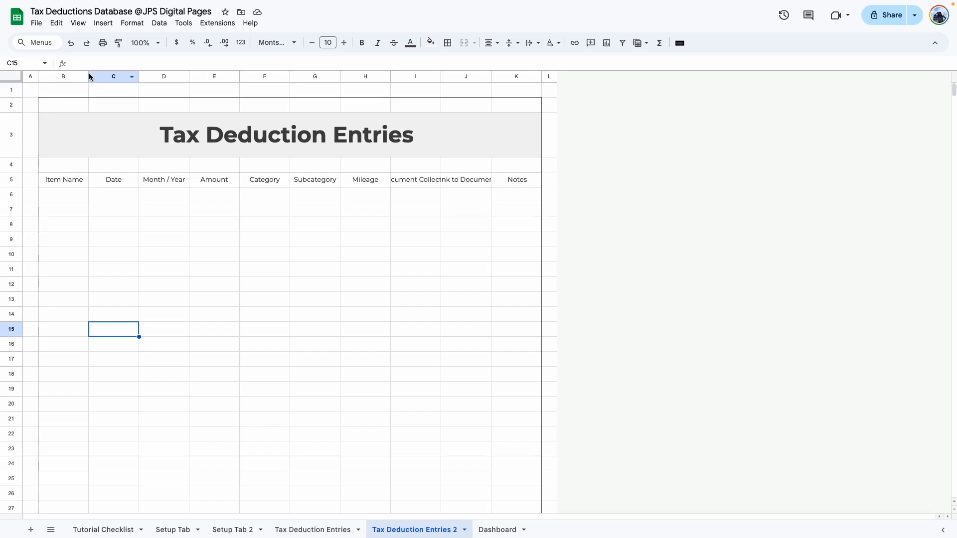
Widen the Item Name, Date, Month / Year, Category and Subcategory columns, giving Item Name the most room
left_click_drag(89, 77, 311, 76)
left_click(235, 77)
left_click(272, 80, "shift")
left_click_drag(388, 75, 527, 76)
left_click(486, 269)
left_click_drag(405, 77, 531, 76)
left_click(499, 269)
left_click(555, 194)
Set the height of header row 5 to 35 pixels
left_click(611, 183)
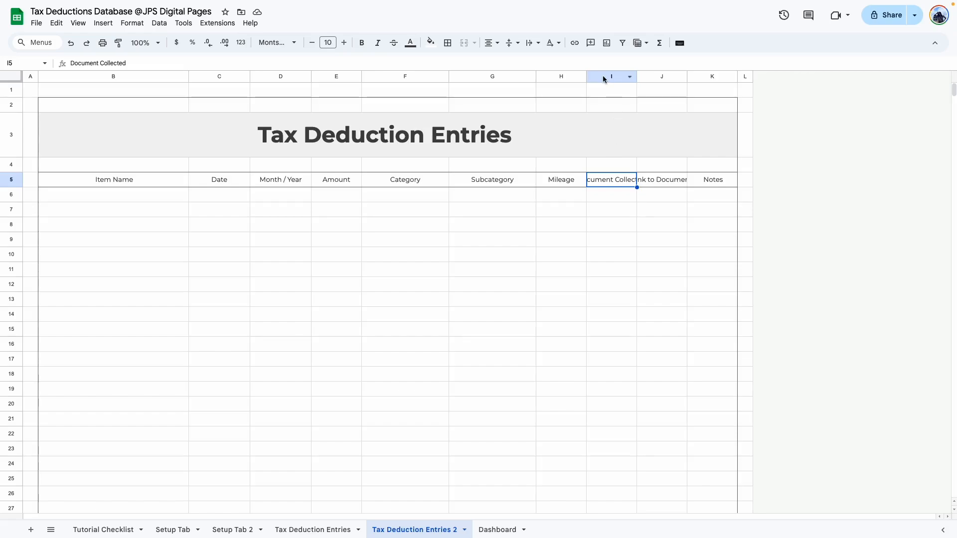
left_click(113, 224)
left_click(11, 180)
right_click(10, 179)
left_click(56, 342)
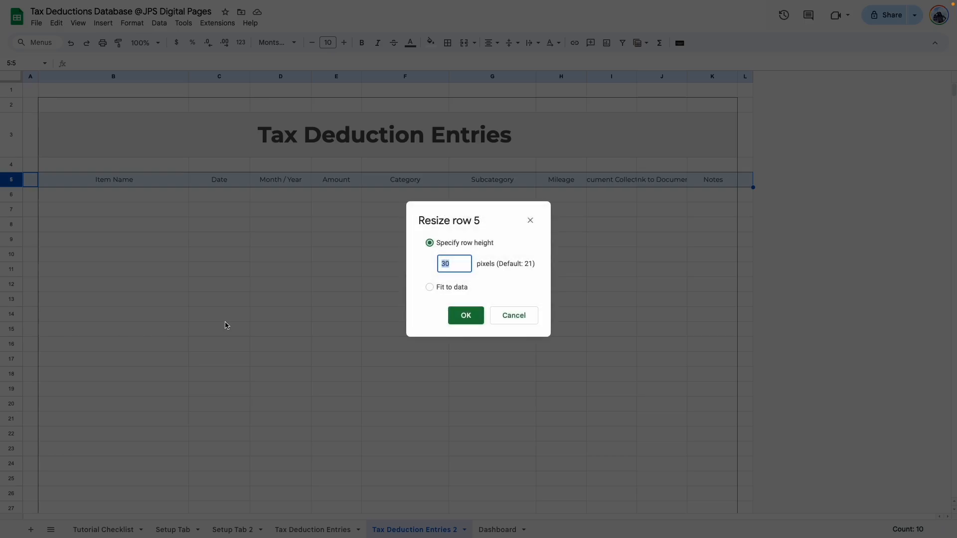
type("35")
key("Return")
Wrap the text in header cells B5:K5 so the long column names fit within their cells
left_click_drag(64, 186, 707, 186)
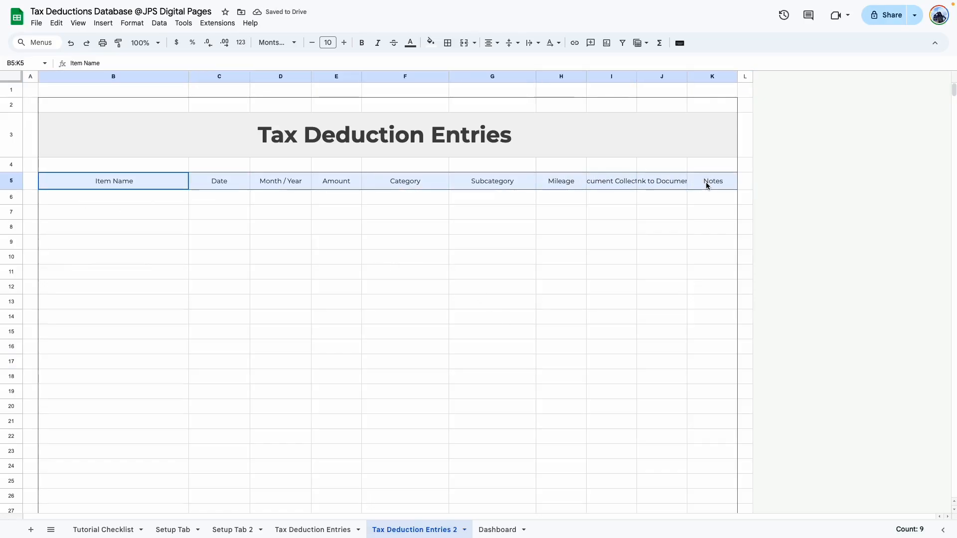
left_click(535, 44)
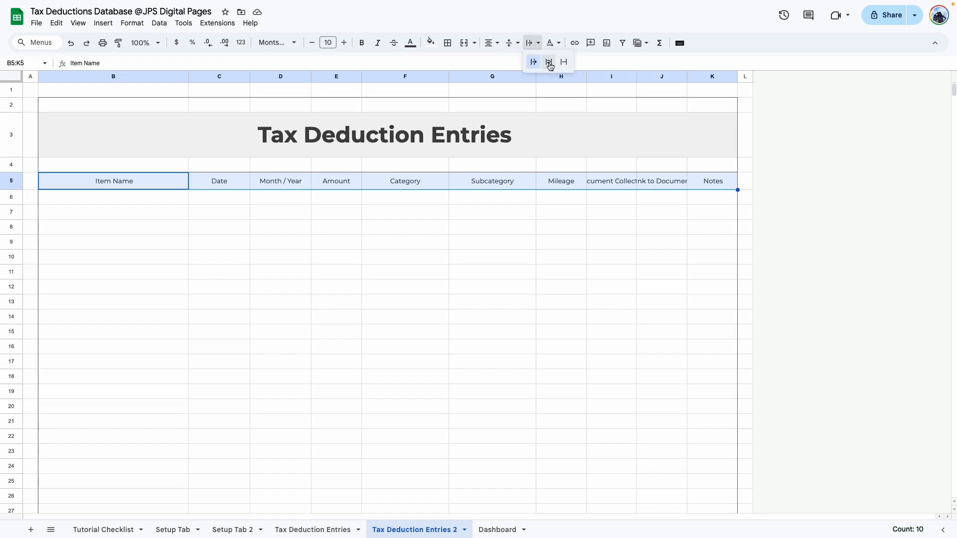
left_click(550, 66)
left_click(593, 175)
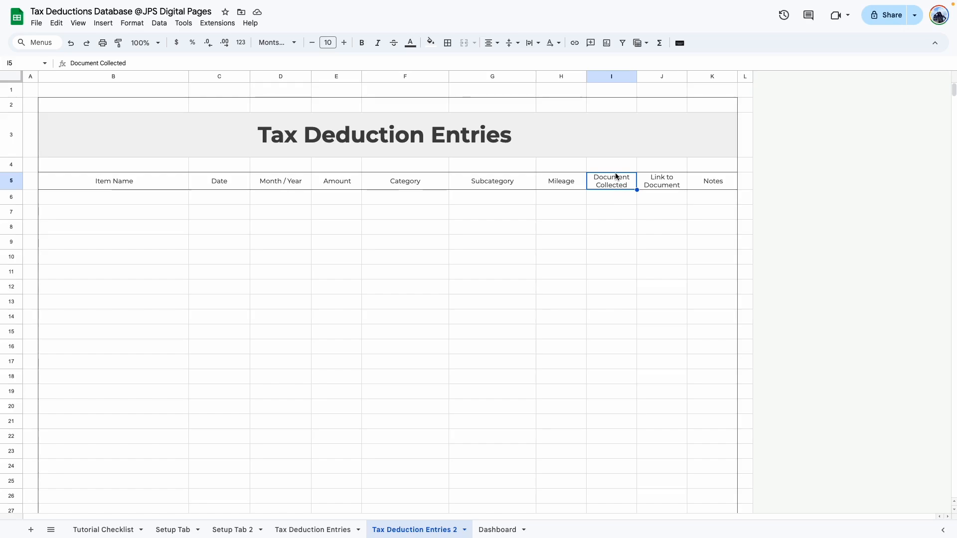
left_click(663, 184)
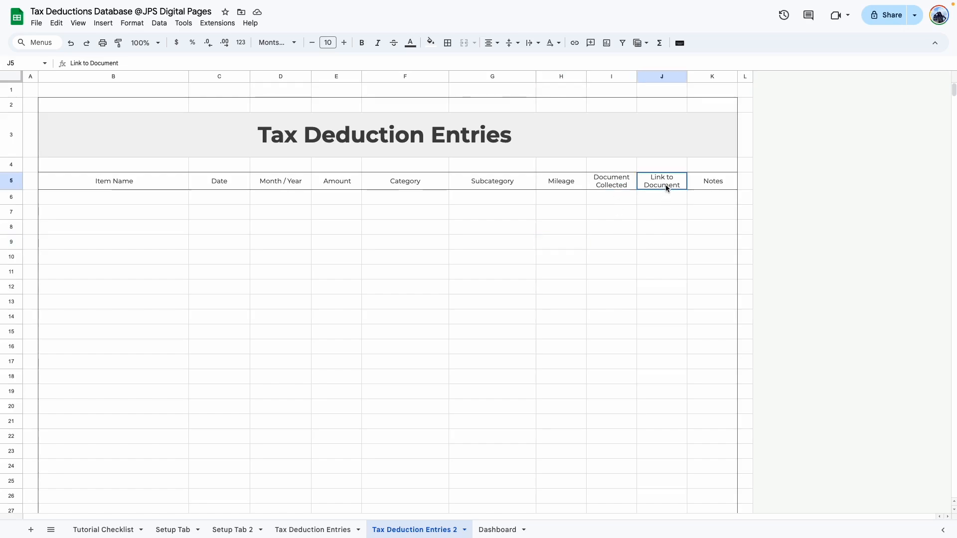
Widen the Link to Document and Notes columns equally and hide the sheet's gridlines
left_click(705, 183)
left_click_drag(658, 77, 816, 77)
left_click(822, 272)
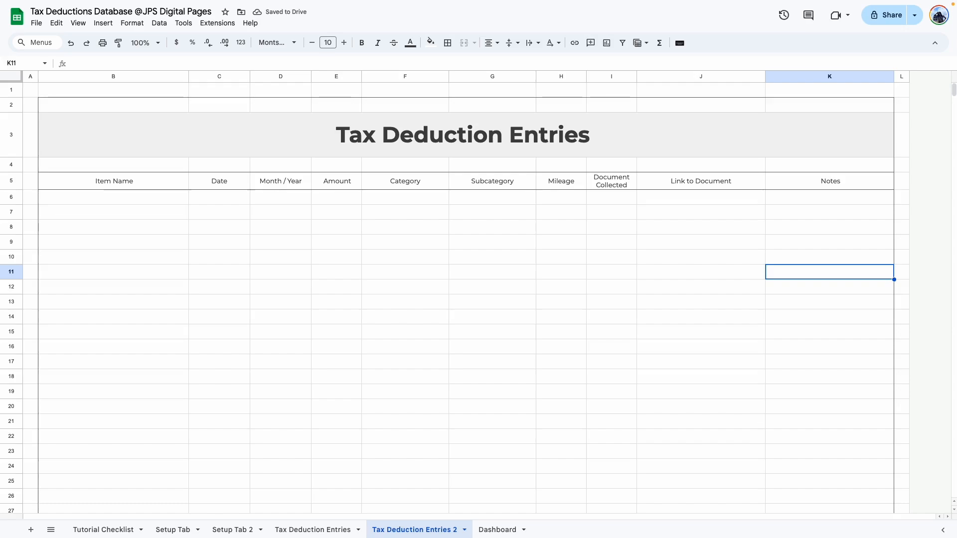
left_click(304, 287)
left_click(84, 24)
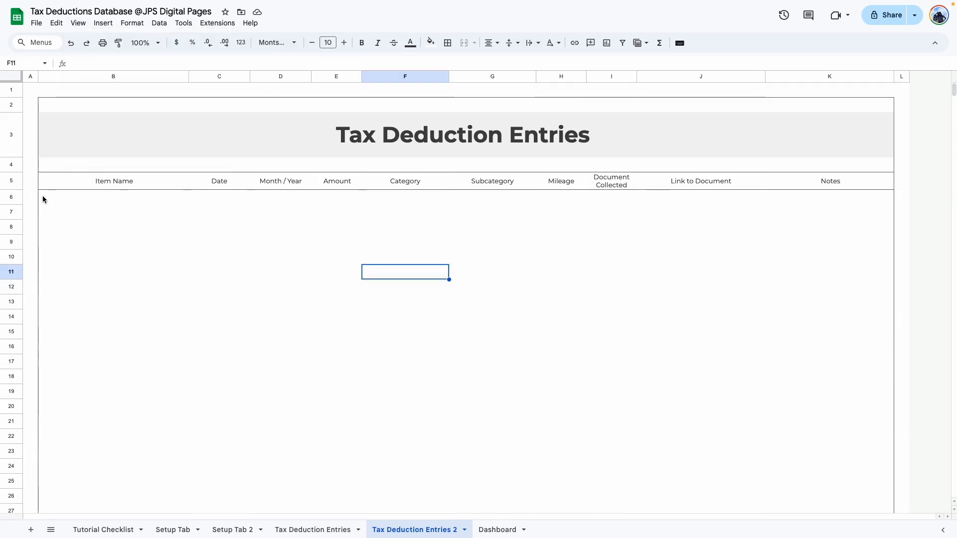
Apply light gray horizontal borders to the entry rows in B6:K1000, choosing a border color and line style
left_click_drag(43, 199, 851, 206)
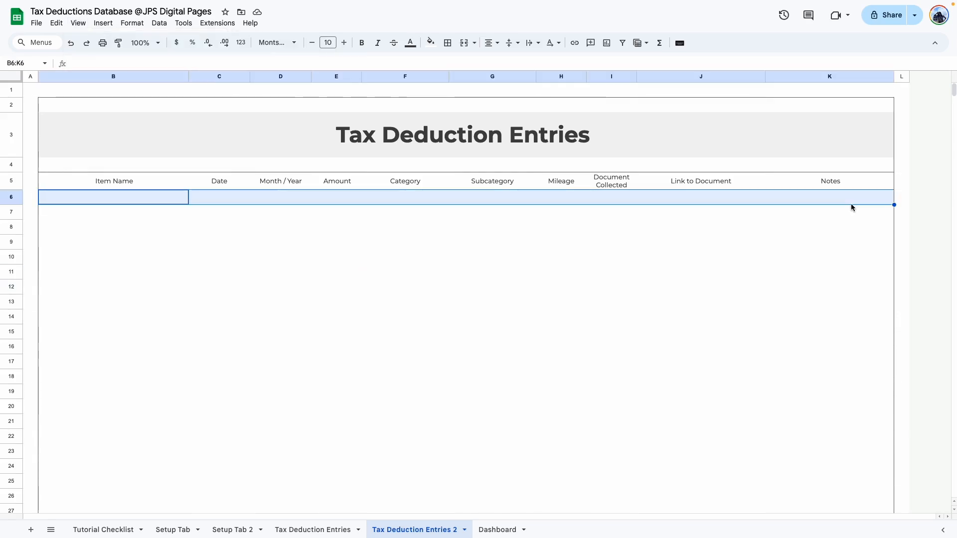
key("ctrl+shift+Down")
left_click(447, 42)
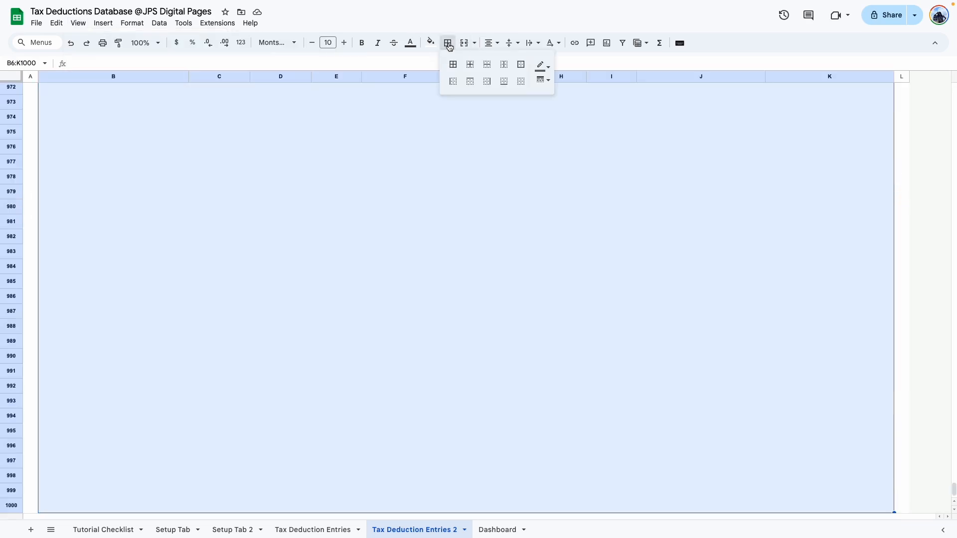
left_click(543, 65)
left_click(542, 66)
left_click(543, 80)
left_click(569, 150)
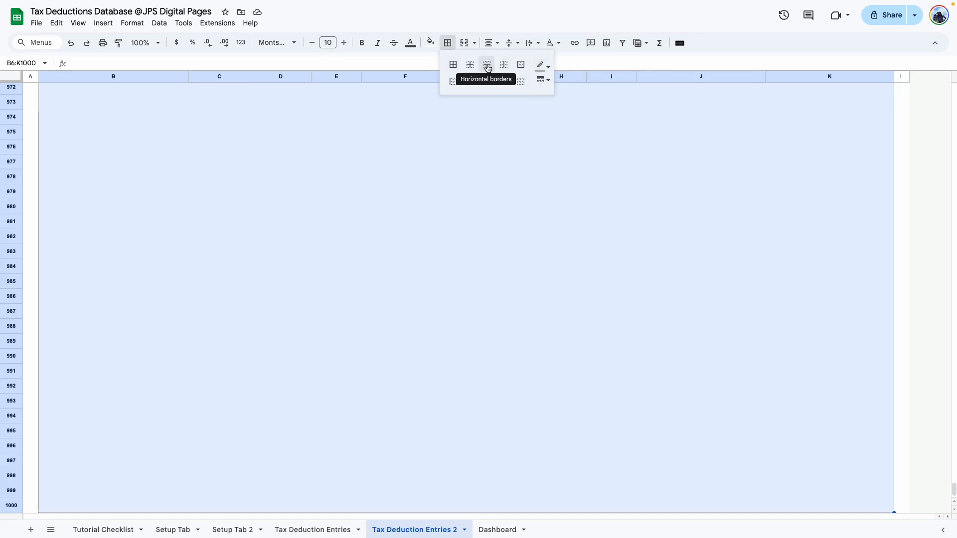
left_click(487, 69)
left_click(432, 258)
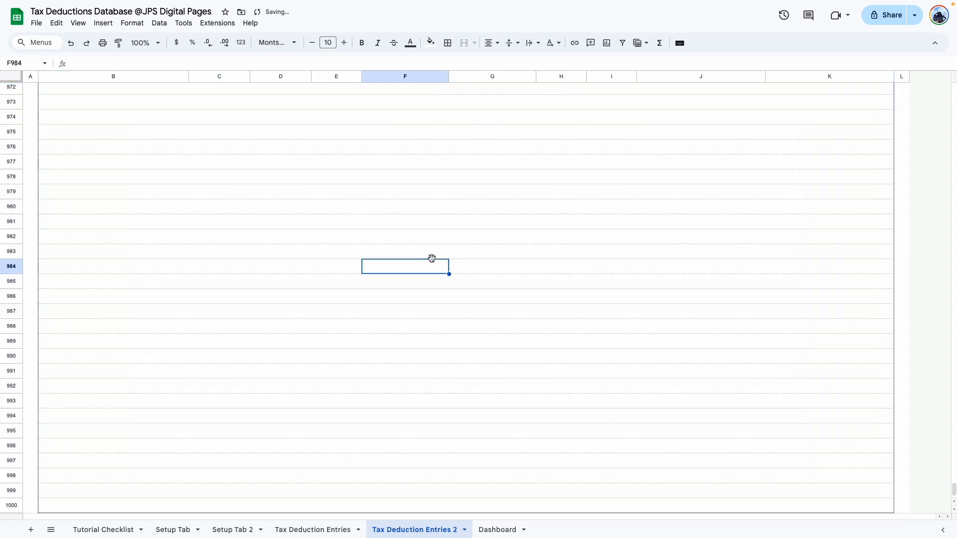
Return to the header row and fill cells B5:K5 with light blue-gray
key("shift+super+Up")
left_click(166, 256)
scroll(186, 241, "up", 3)
left_click(84, 249)
left_click(57, 183)
left_click_drag(56, 183, 854, 179)
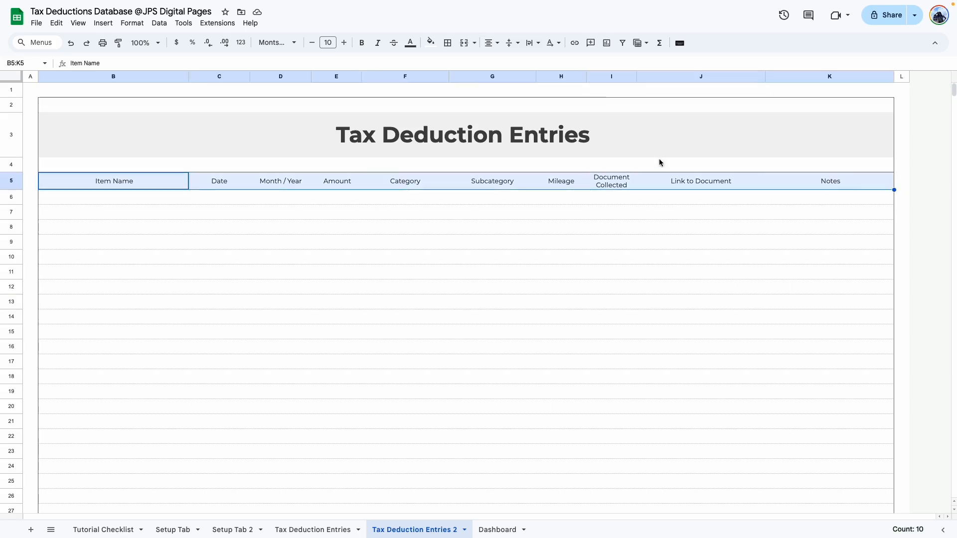
left_click(337, 286)
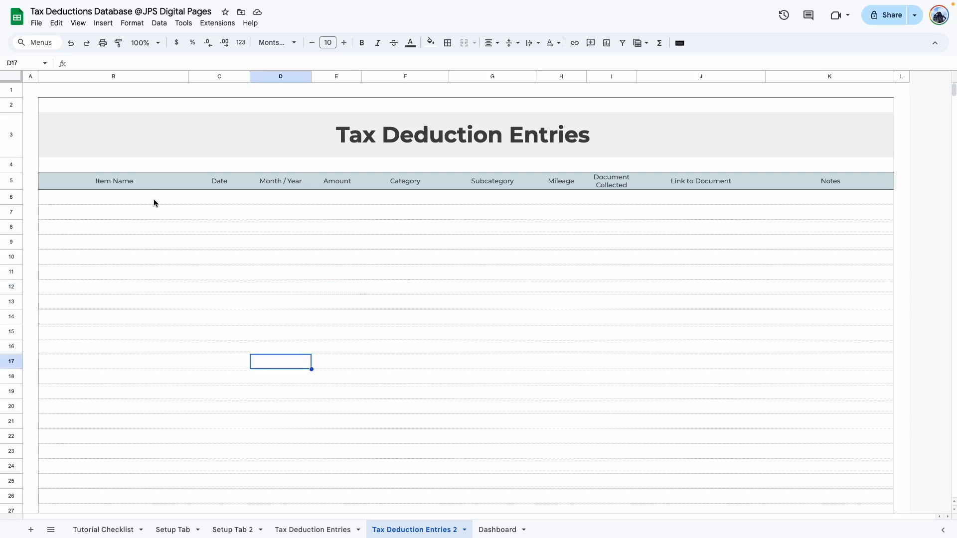
Adjust the borders of the entry rows from B6:K6 down to the last row
left_click_drag(154, 203, 865, 321)
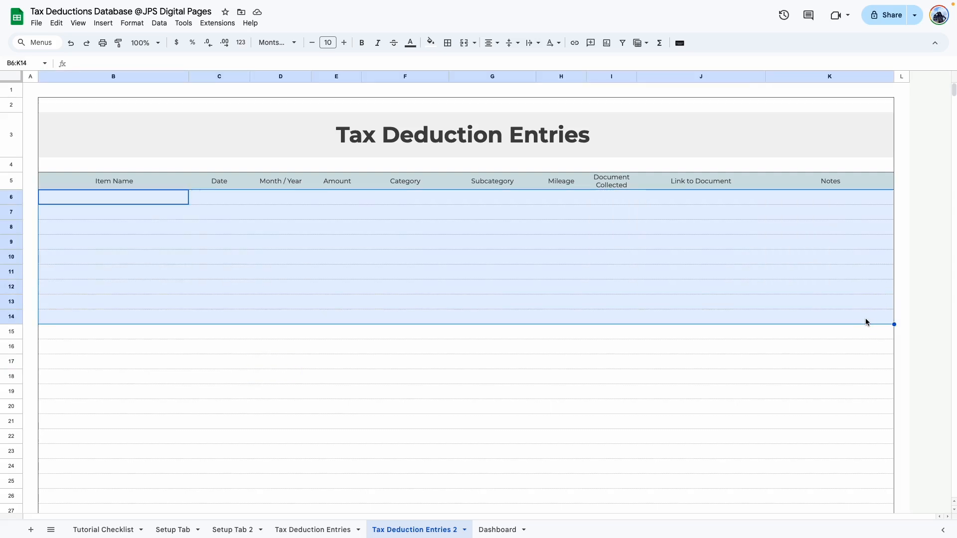
key("ctrl+shift+Down")
left_click(448, 43)
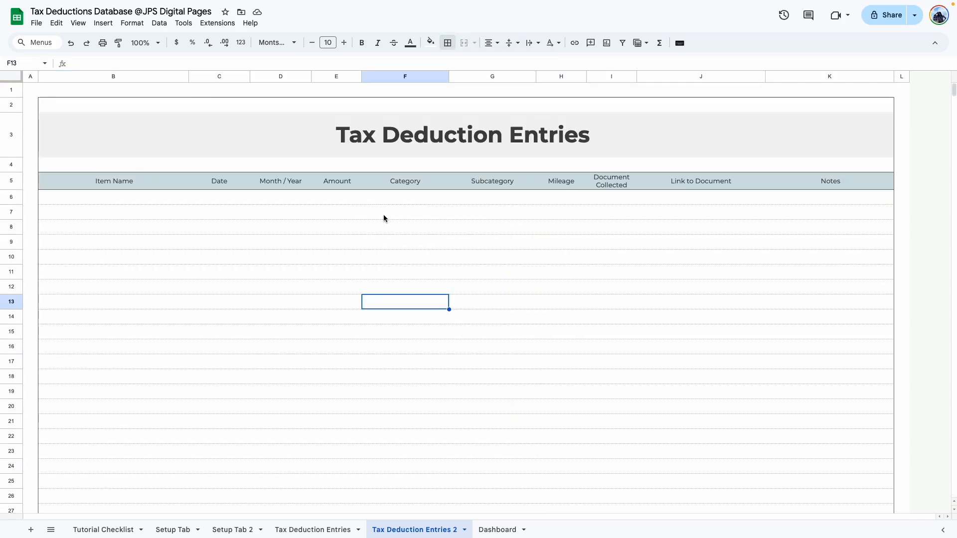
left_click(202, 269)
left_click(180, 332)
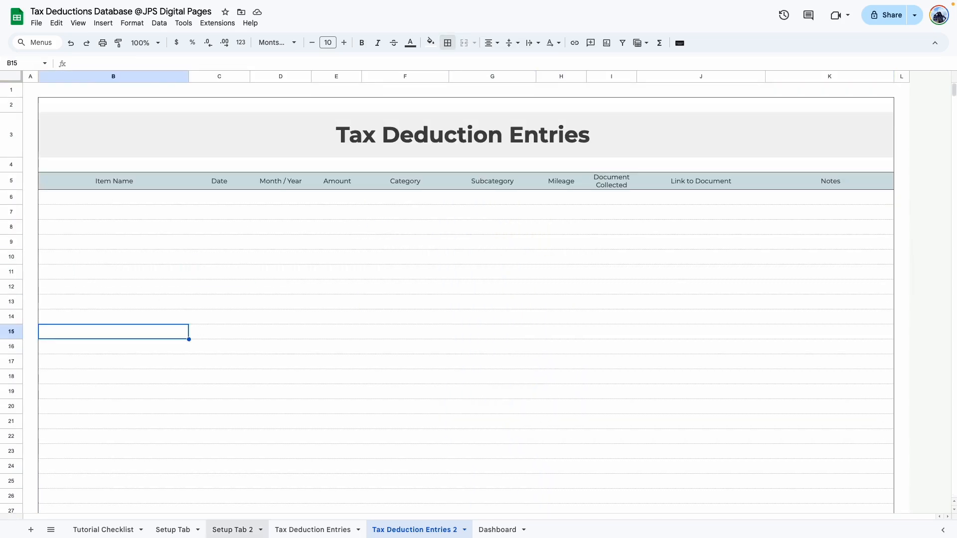
Check the Tax Deduction Entries sheet for reference and create a filter on header cells B5:K5 of Tax Deduction Entries 2
left_click(297, 531)
left_click(416, 530)
left_click_drag(57, 181, 299, 181)
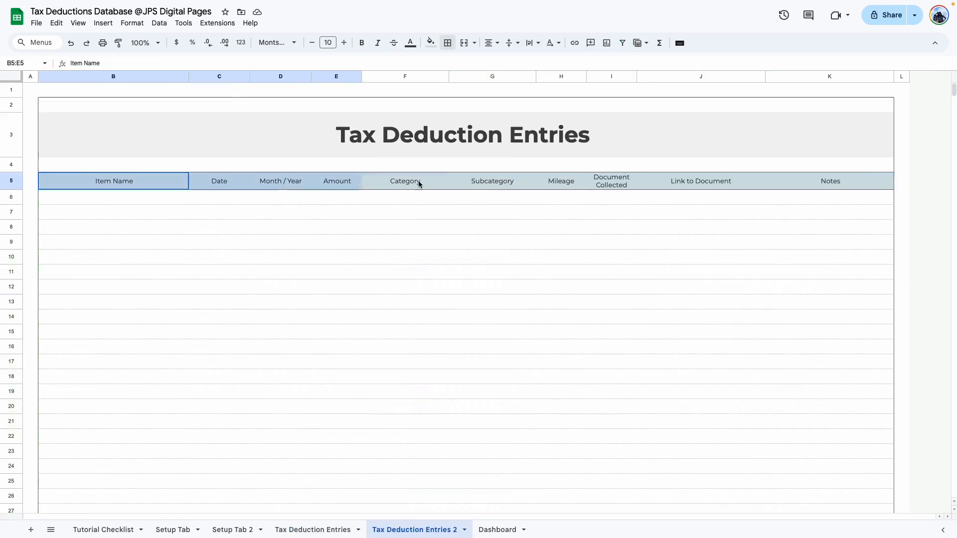
left_click_drag(378, 185, 878, 180)
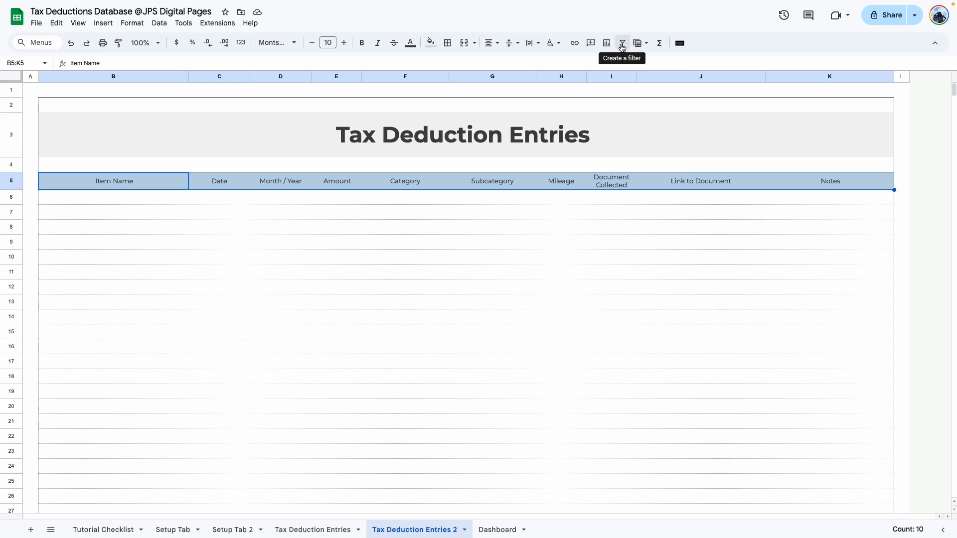
left_click(622, 44)
left_click(492, 287)
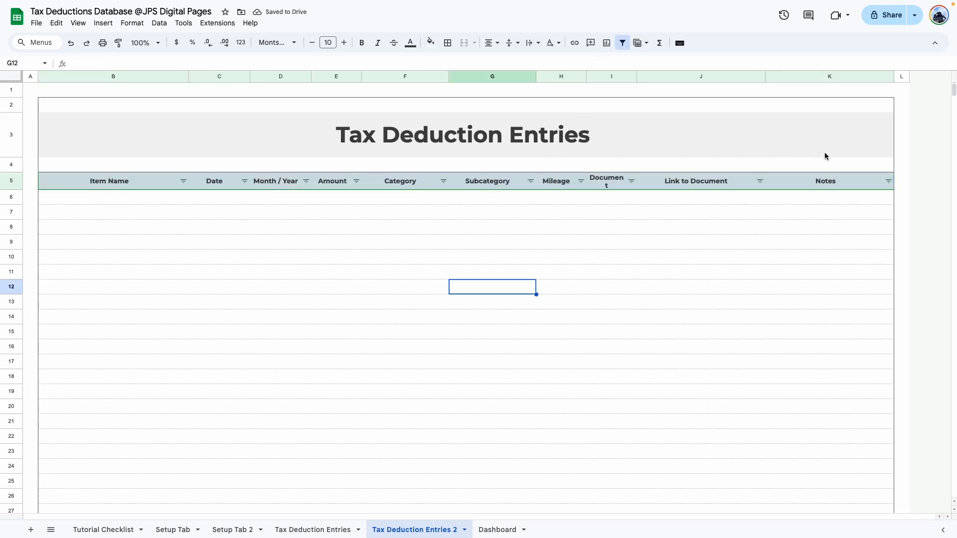
Try out the filtered table by entering placeholder text in the first three Item Name cells, B6 to B8
left_click(149, 242)
left_click(126, 199)
type("cfsds")
key("Return")
type("fffsfs")
key("Return")
type("fs")
left_click(149, 346)
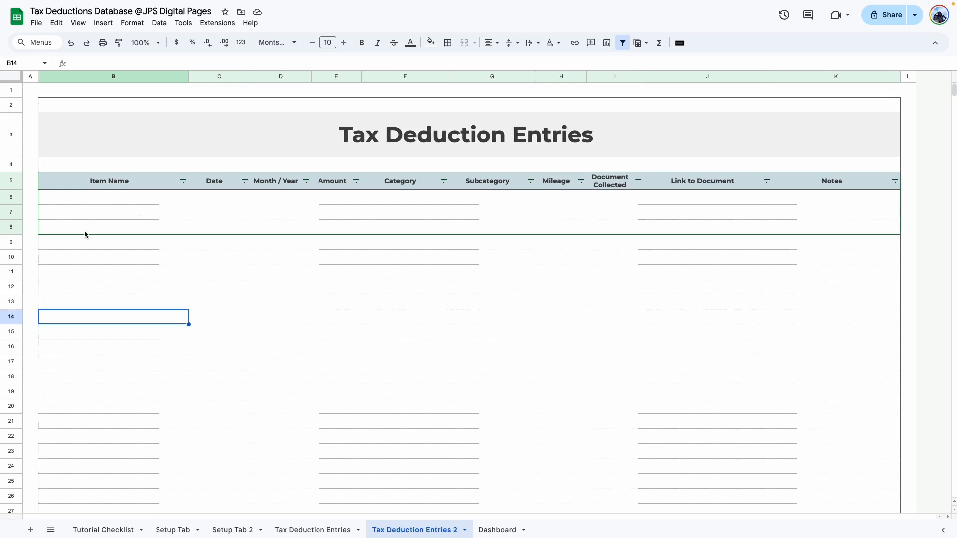
left_click(125, 185)
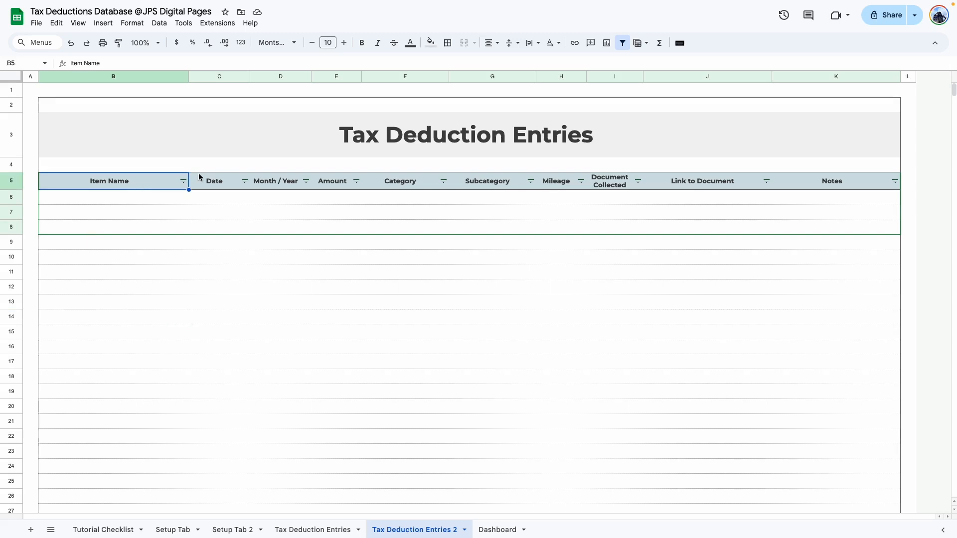
left_click(208, 202)
left_click(219, 257)
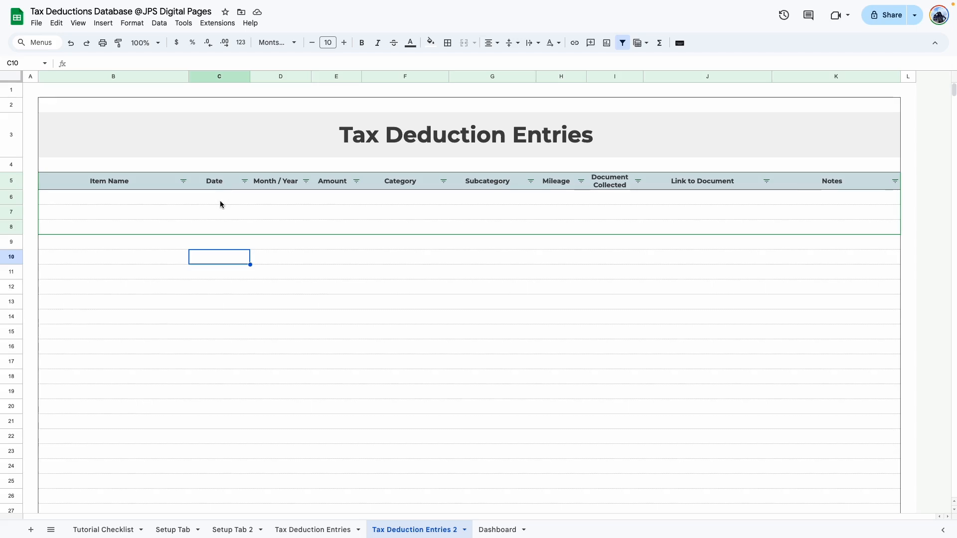
left_click(220, 201)
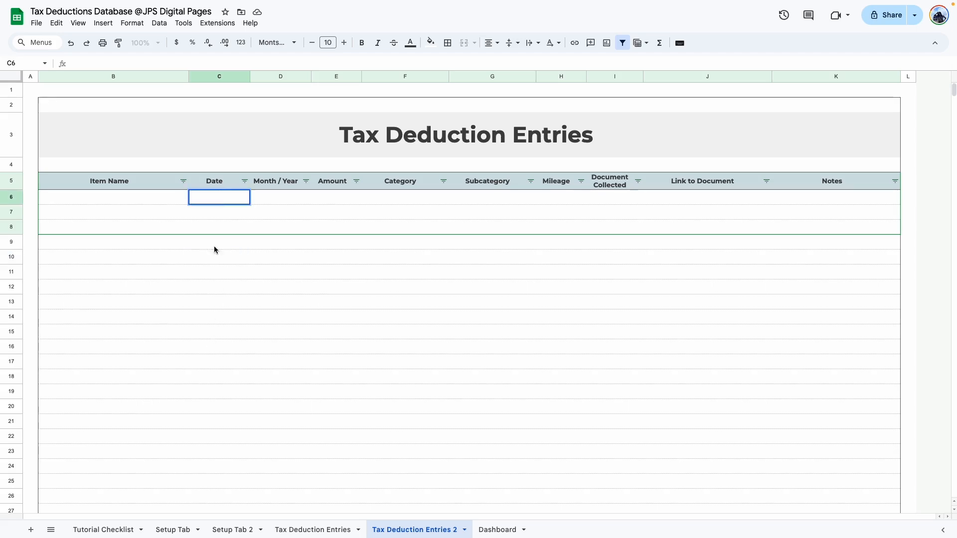
left_click(216, 331)
Add a data validation rule for the Date column, applied to the open-ended range C6:C
left_click_drag(215, 201, 218, 282)
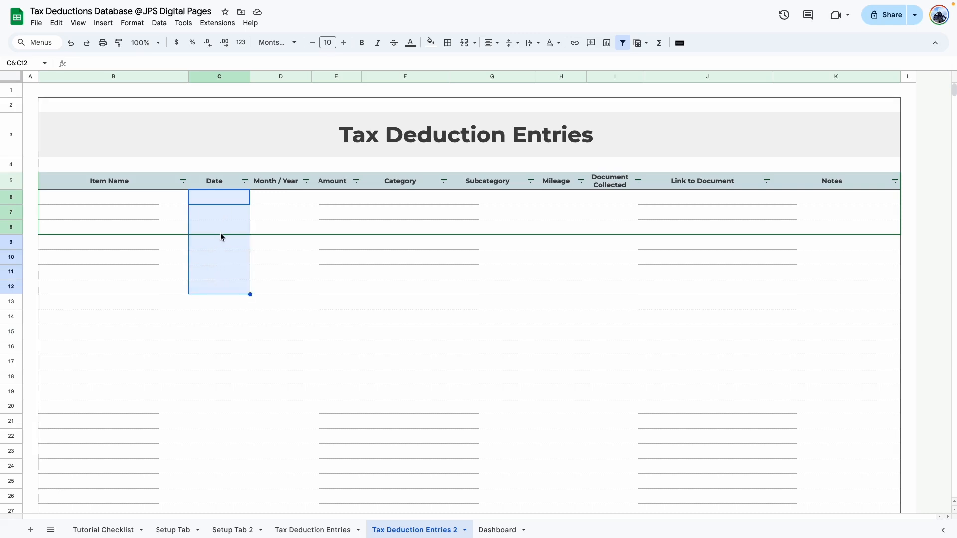
left_click(159, 23)
left_click(215, 257)
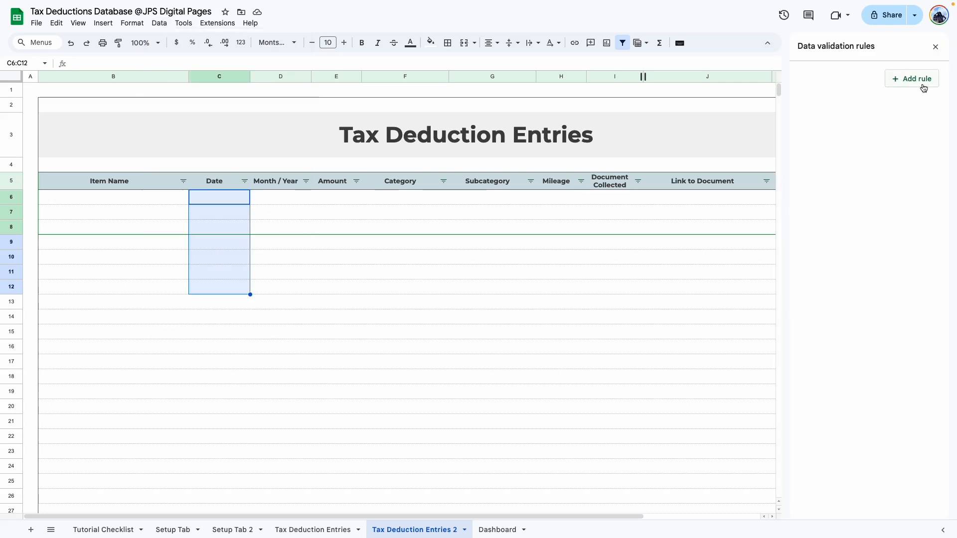
left_click(923, 88)
left_click(910, 91)
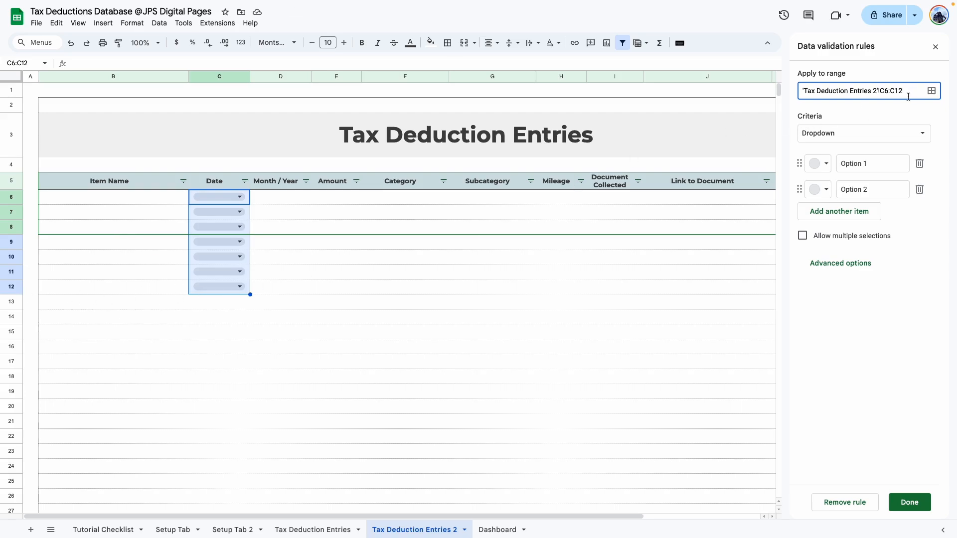
key("BackSpace")
left_click(904, 114)
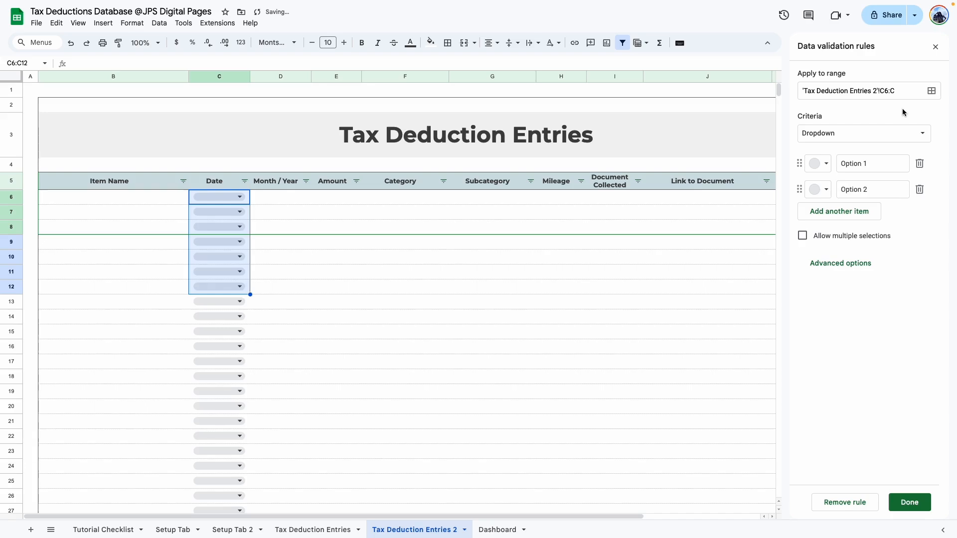
Set the validation criteria to "Is valid date", reject invalid input, and save the rule
left_click(842, 135)
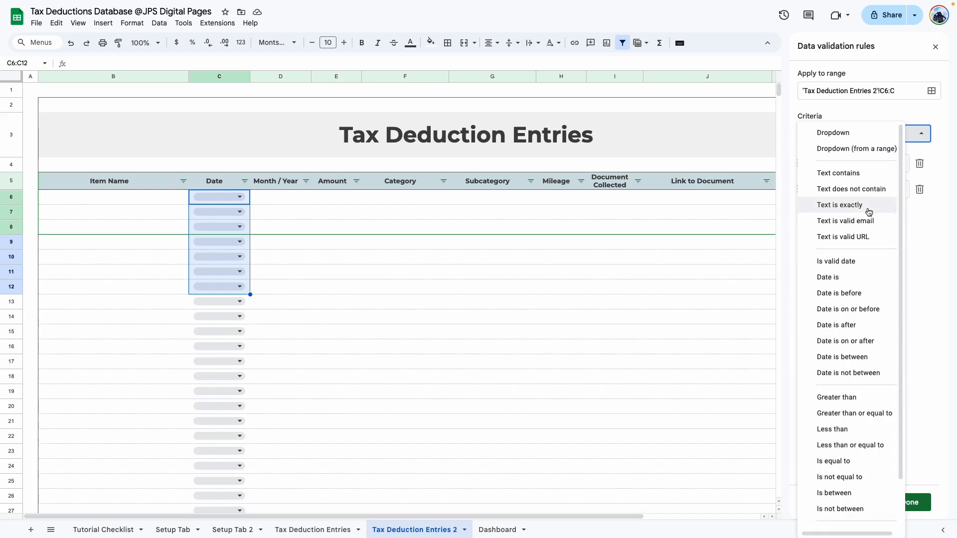
left_click(864, 262)
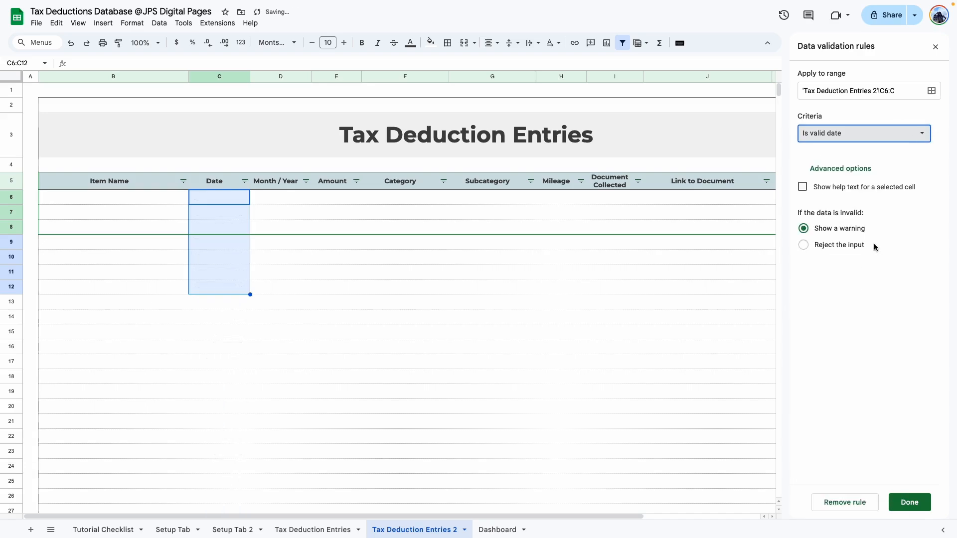
left_click(803, 245)
left_click(909, 502)
left_click(415, 316)
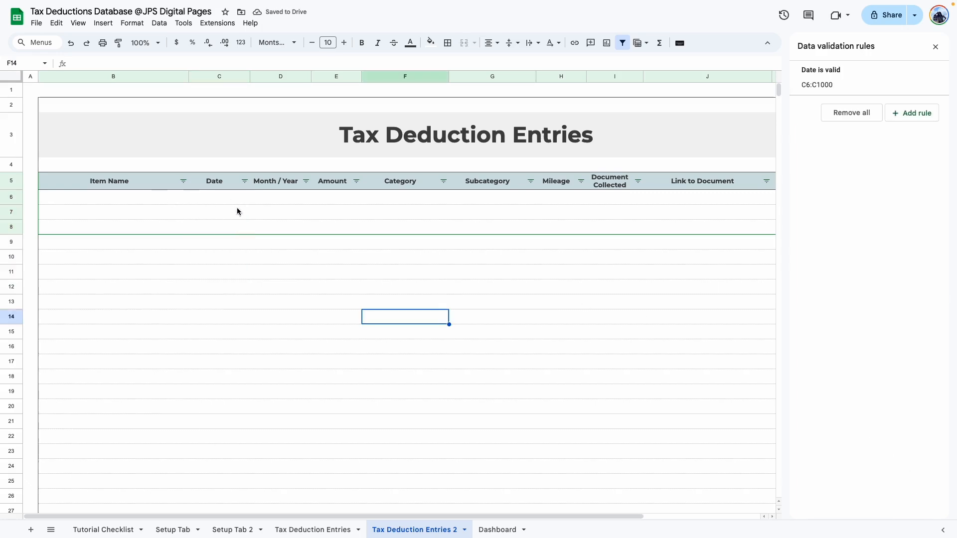
Enter the date 26/03/2025 in cell C6 using the calendar picker
double_click(216, 198)
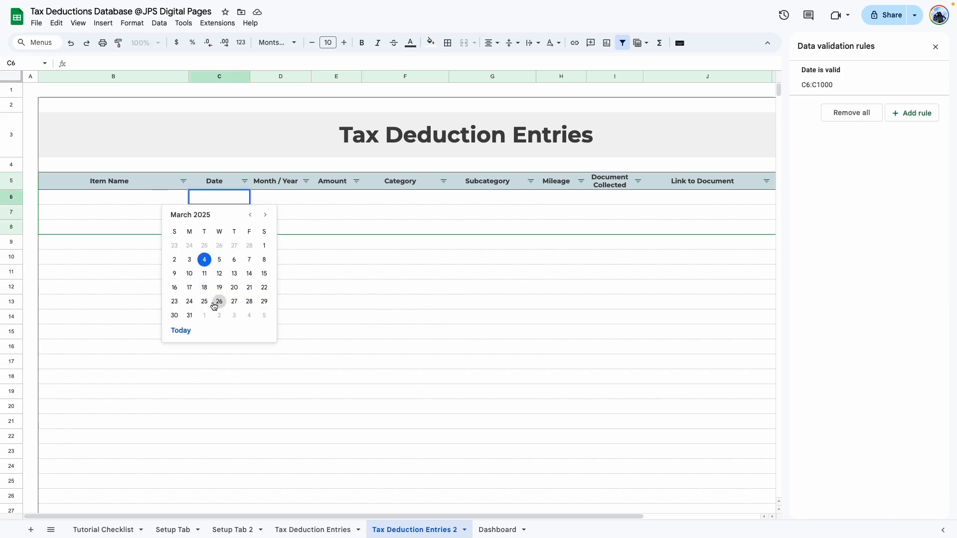
left_click(216, 301)
left_click(318, 372)
left_click(217, 287)
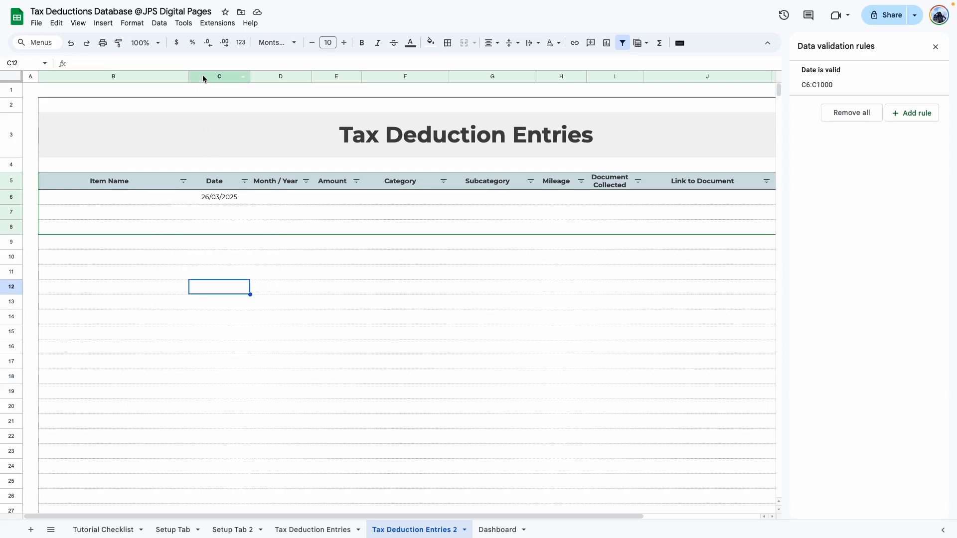
Apply a custom date format to the Date column showing abbreviated month, day and year, as in Aug 5, 1930
left_click(202, 74)
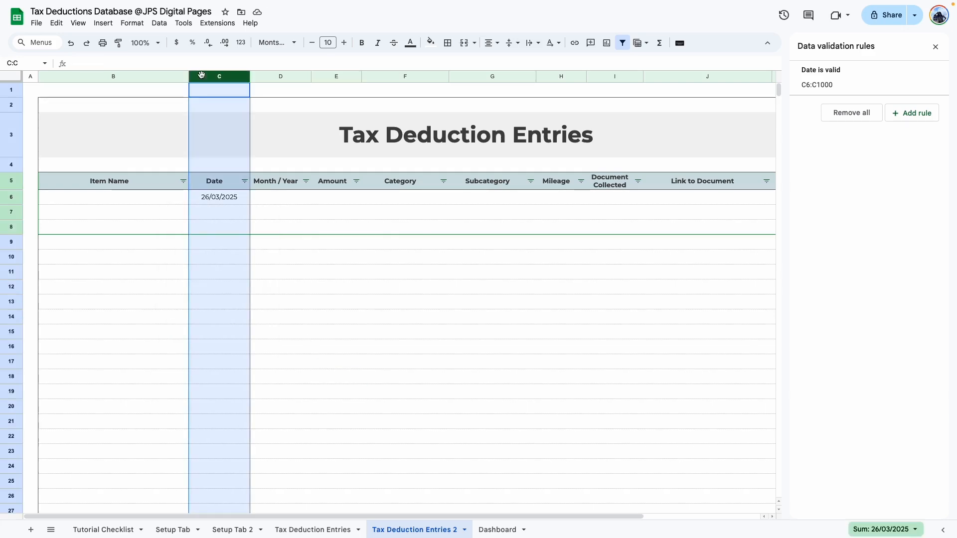
left_click(132, 23)
mouse_move(149, 63)
left_click(313, 383)
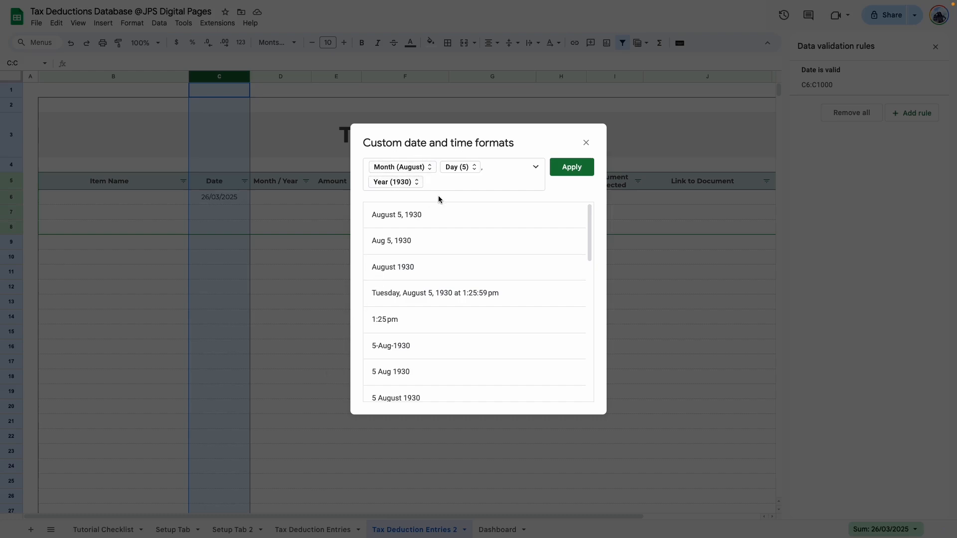
left_click(429, 168)
left_click(416, 154)
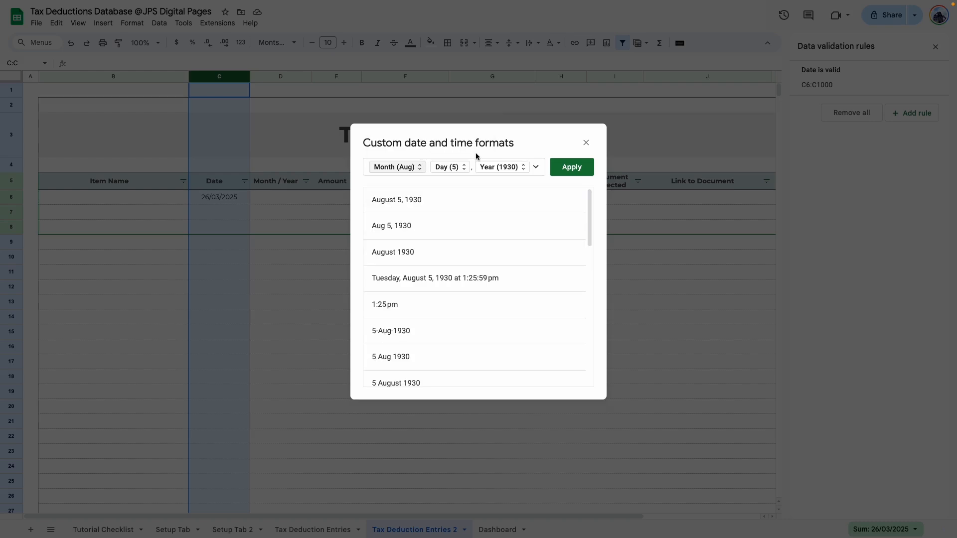
left_click(572, 167)
Enter a formula in the first Month / Year cell, D6, that references the date in C6
left_click(277, 197)
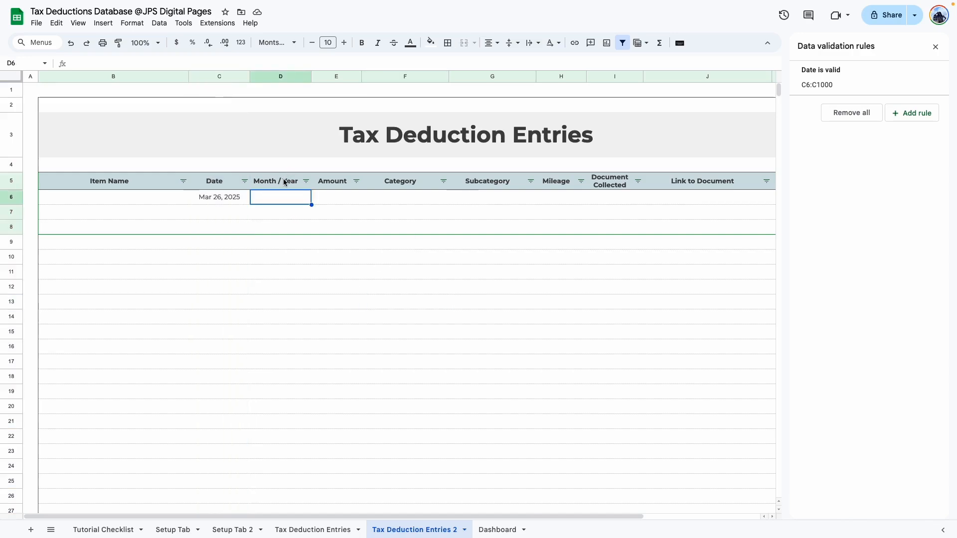
type("=")
left_click(221, 198)
key("Return")
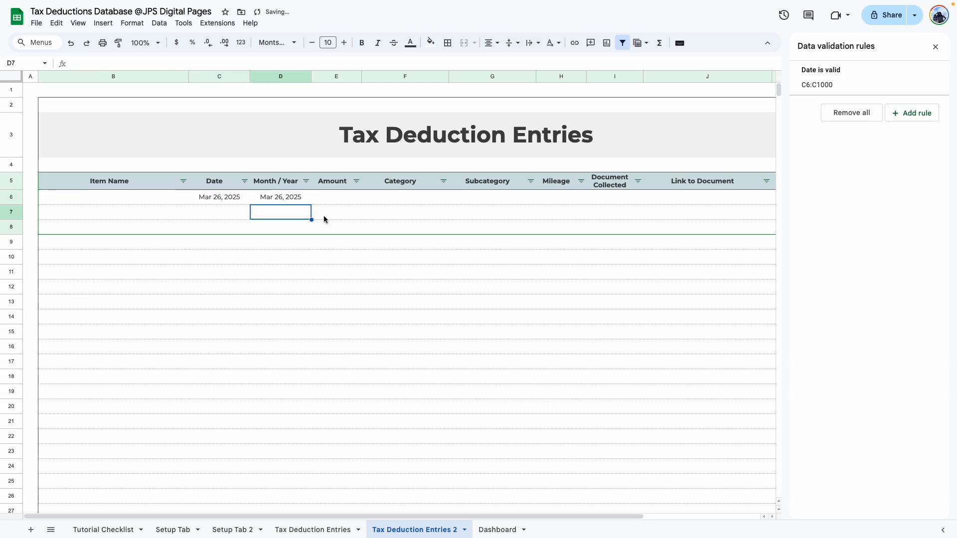
left_click(282, 201)
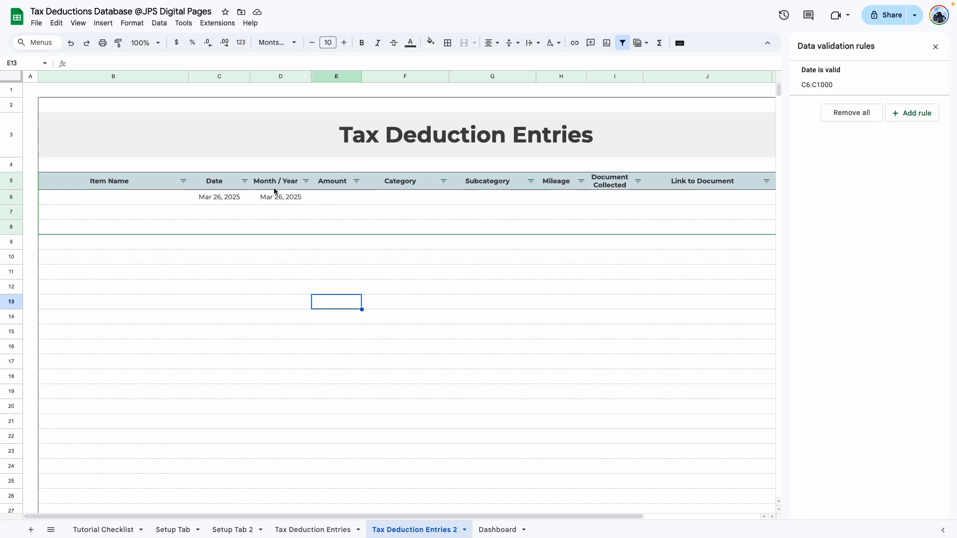
Format the Month / Year column with a custom date format of full month name and year, as in August 1930
left_click(274, 76)
left_click(132, 23)
mouse_move(156, 69)
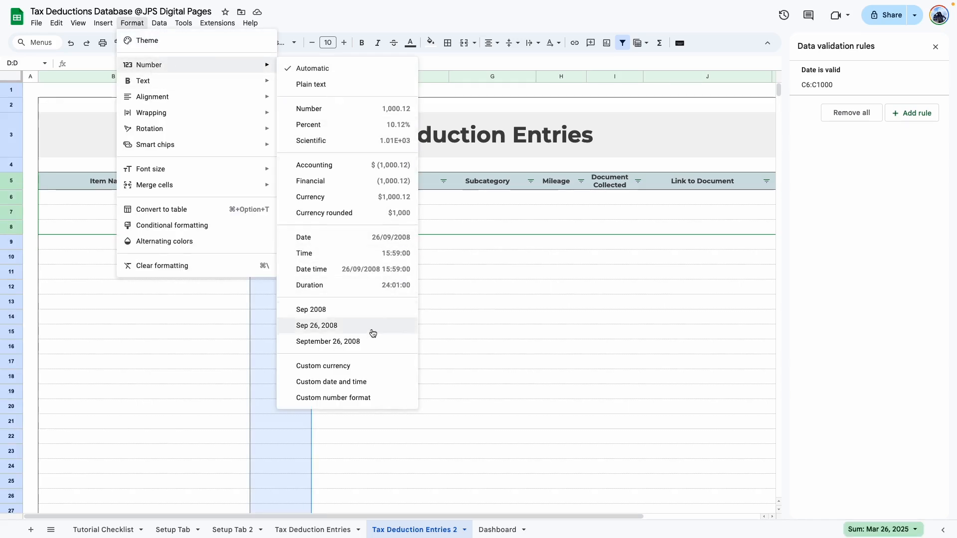
left_click(331, 381)
left_click(416, 177)
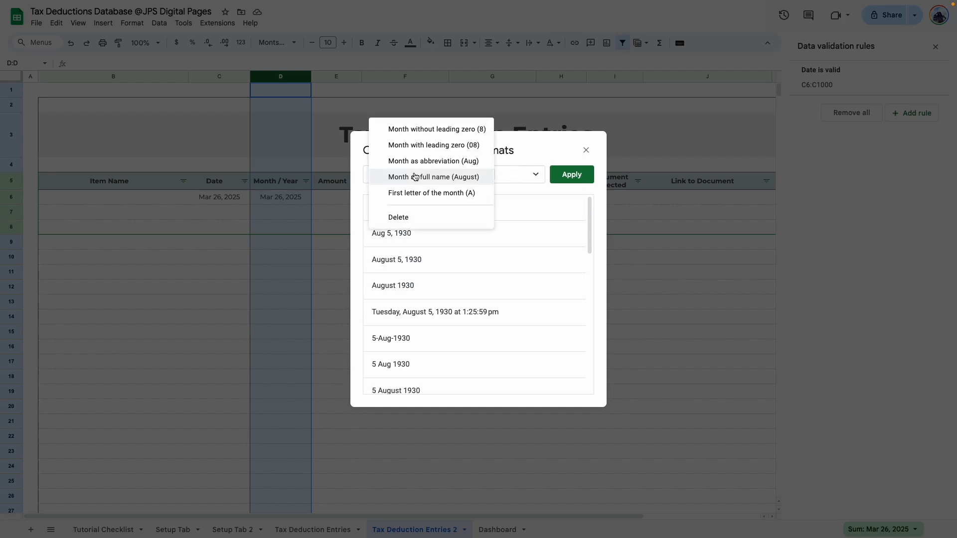
left_click(411, 180)
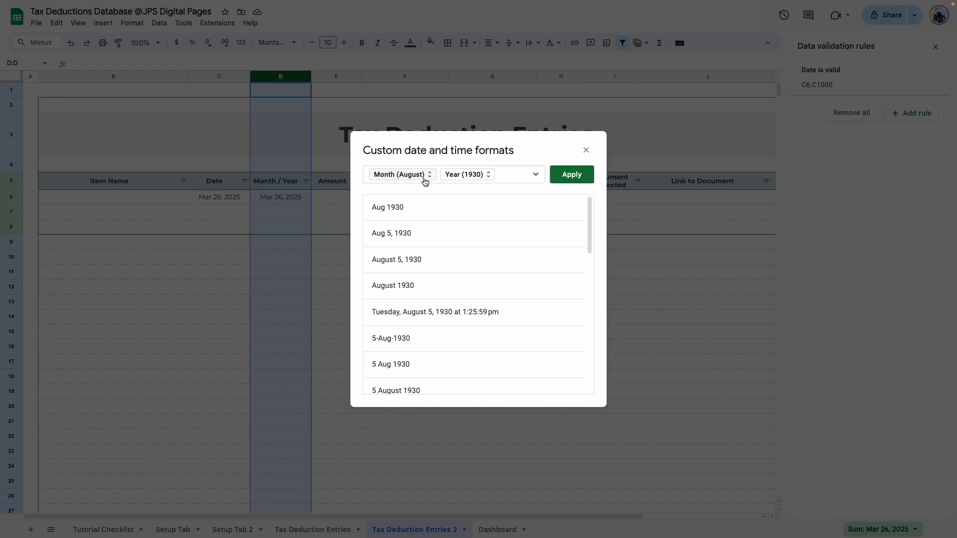
left_click(567, 179)
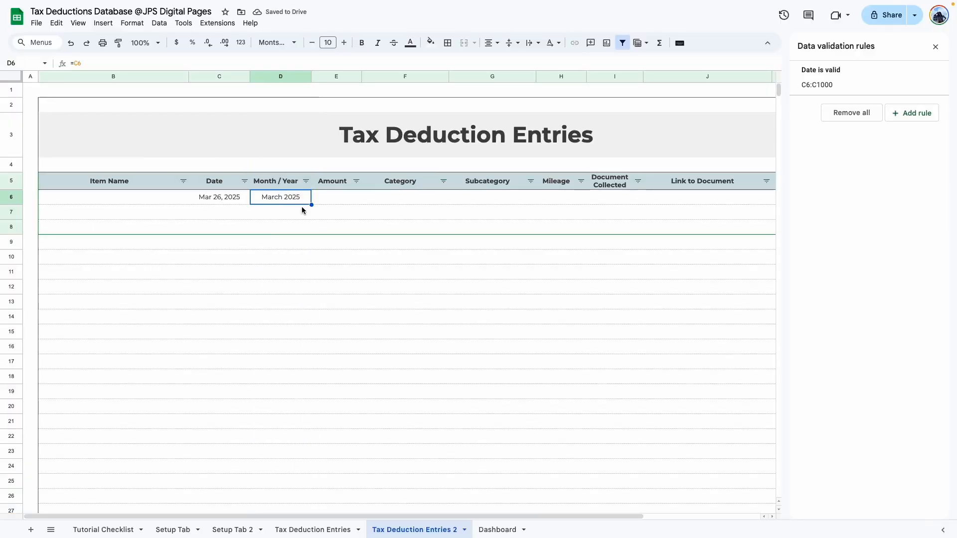
Copy the formula from D6 and paste only the formula into D7:D1000
right_click(284, 201)
left_click(283, 214)
key("ctrl+shift+Down")
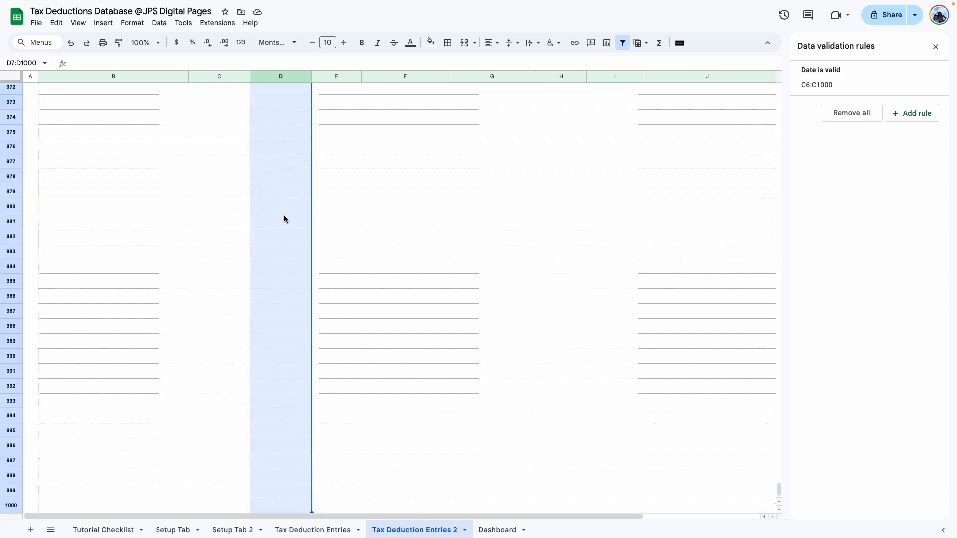
right_click(284, 216)
mouse_move(378, 253)
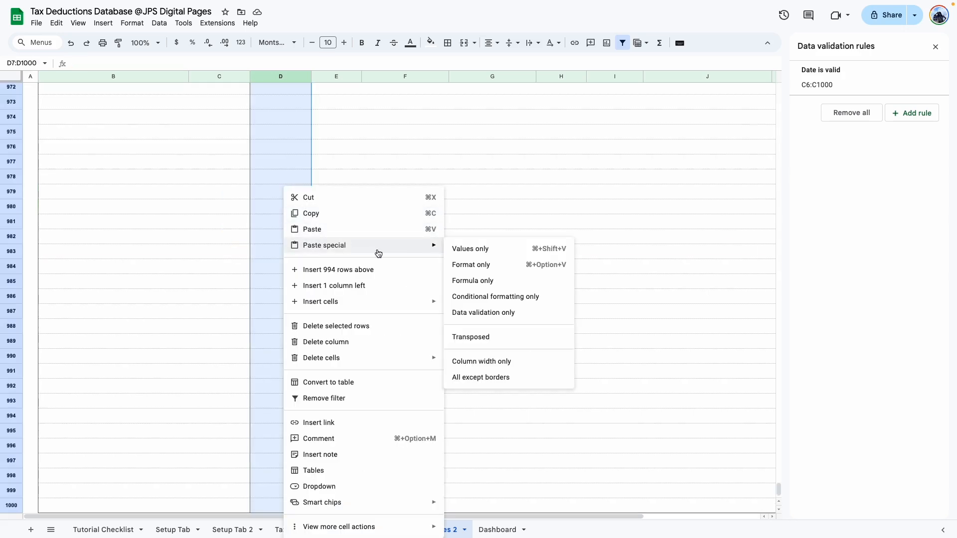
left_click(478, 281)
left_click(298, 284)
double_click(277, 282)
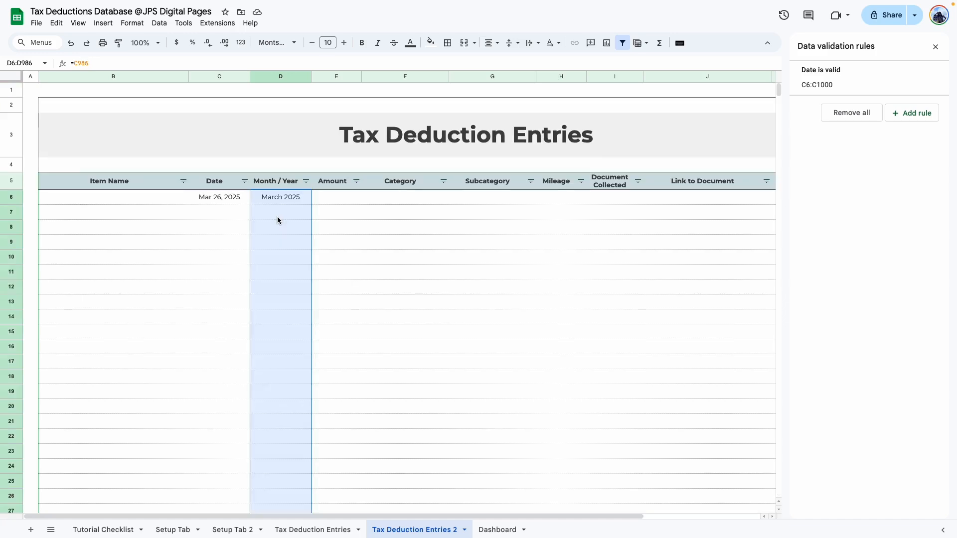
Enter the date Apr 30, 2025 in cell C7 using the calendar picker
left_click(277, 215)
left_click(217, 213)
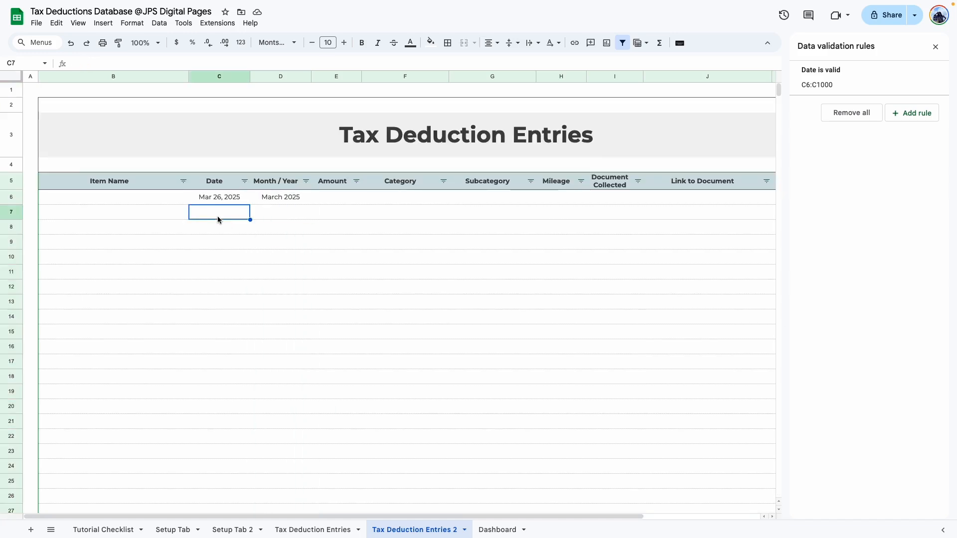
double_click(217, 214)
left_click(219, 320)
left_click(232, 405)
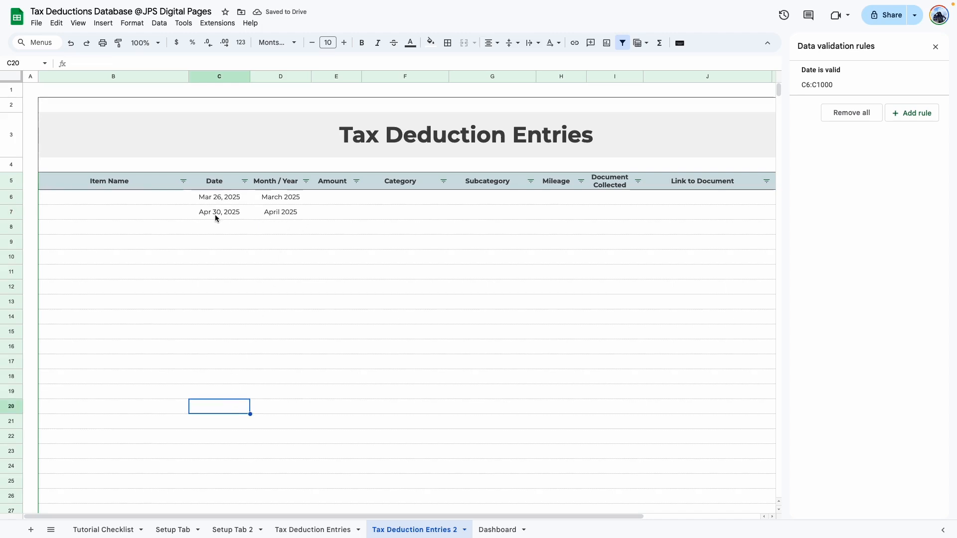
left_click(337, 302)
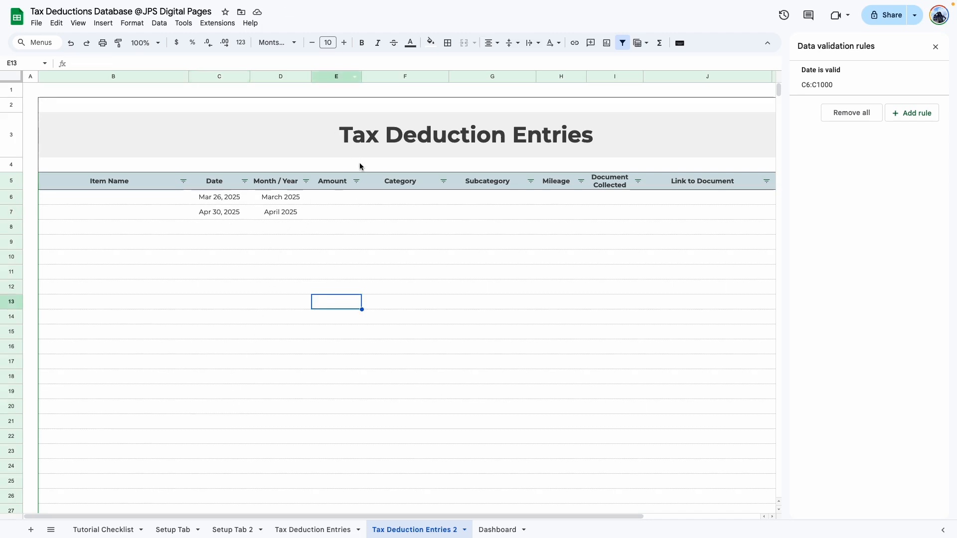
Apply the Currency number format to the Amount column
left_click(323, 78)
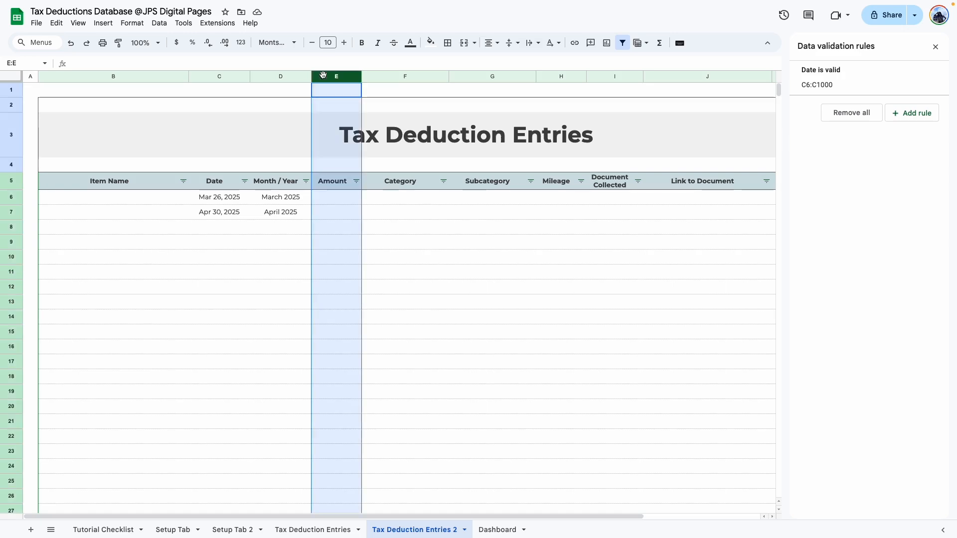
left_click(132, 23)
mouse_move(249, 64)
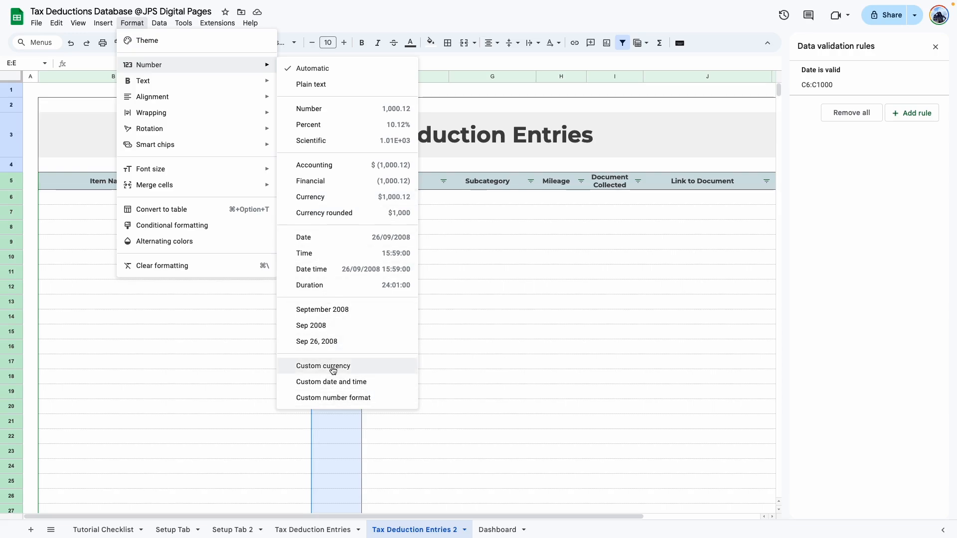
left_click(322, 197)
Enter 1000 as the amount in cell E6
left_click(340, 201)
type("1000")
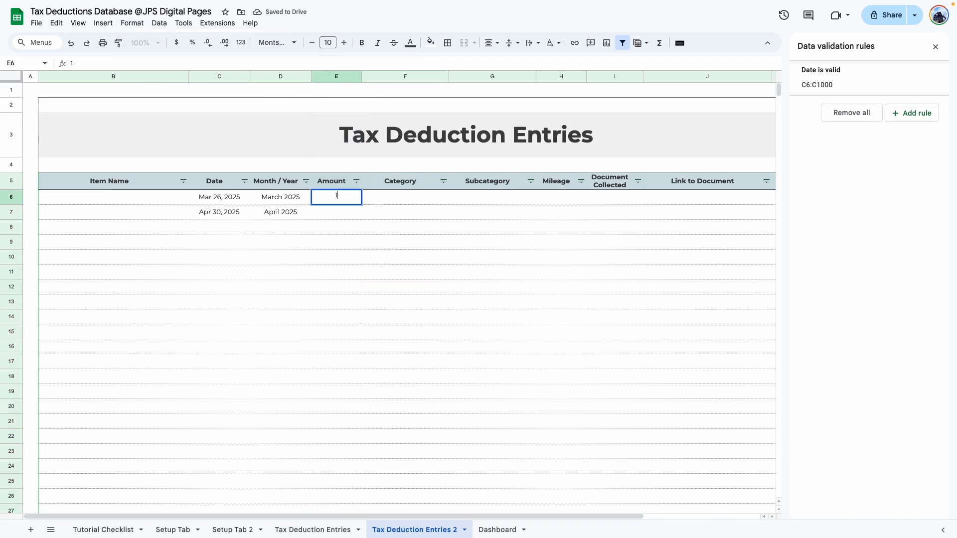
key("Return")
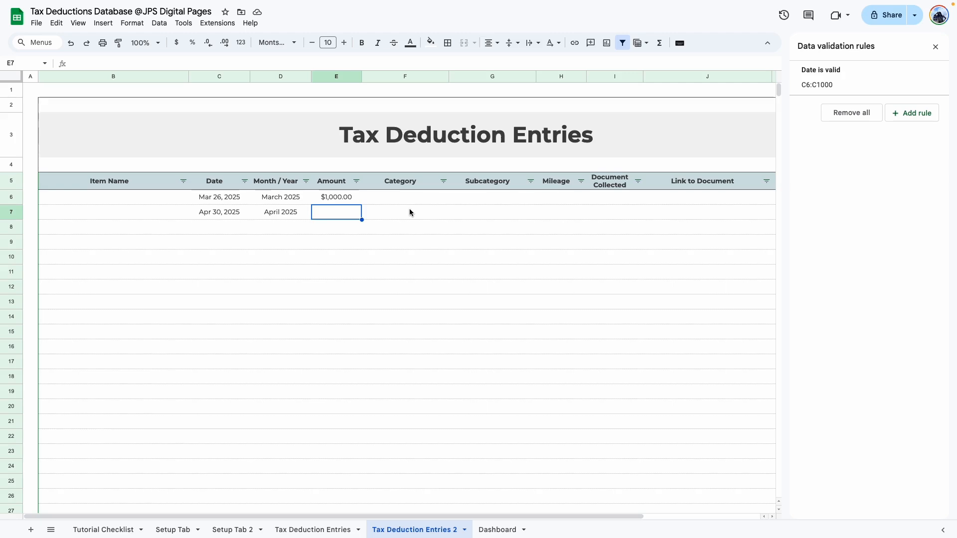
Add a data validation rule for the Category column, applied to the open-ended range F6:F
left_click(386, 317)
left_click_drag(397, 273, 401, 257)
left_click_drag(425, 199, 426, 264)
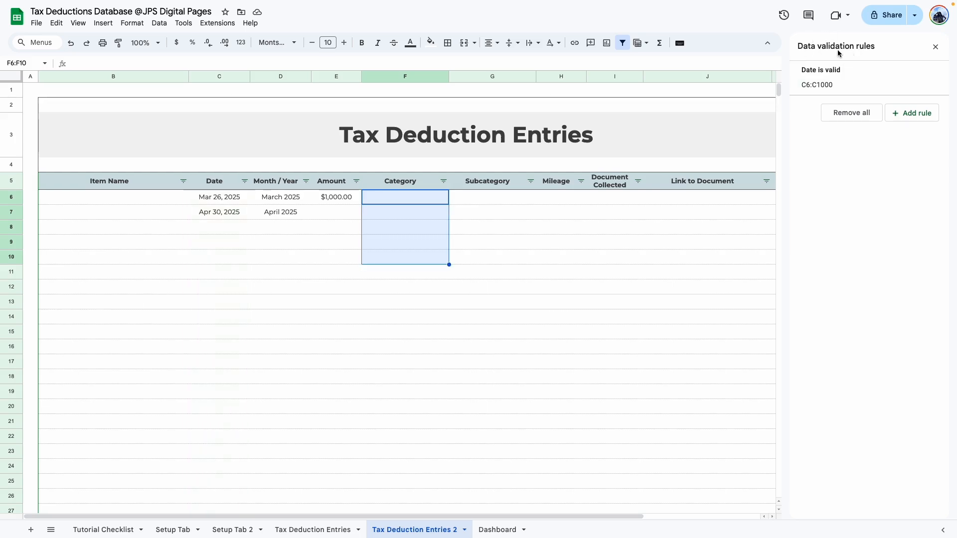
left_click(912, 113)
left_click(896, 94)
key("BackSpace")
key("BackSpace")
left_click(882, 132)
left_click(881, 131)
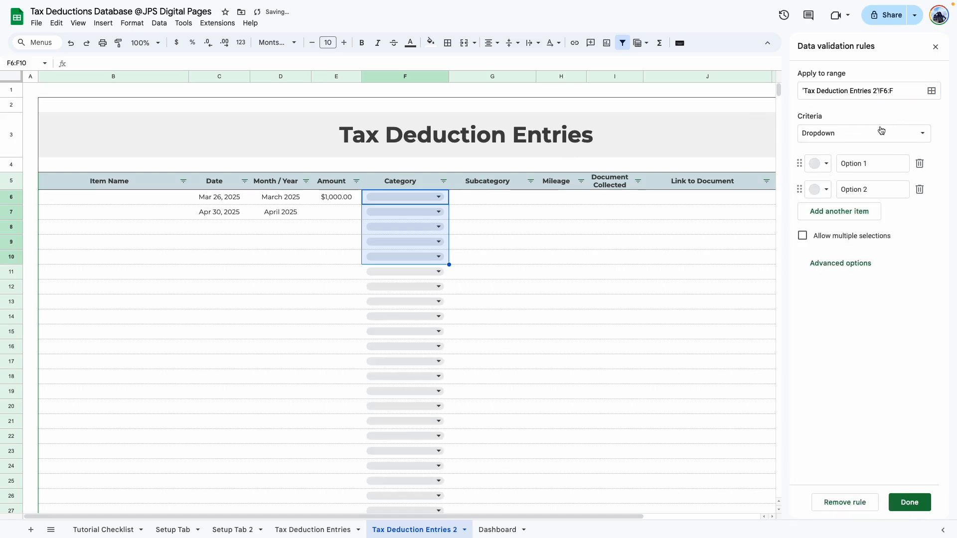
Set the criteria to "Dropdown (from a range)" and use the Categories list B7:B20 on Setup Tab 2 as the source
left_click(905, 133)
left_click(847, 148)
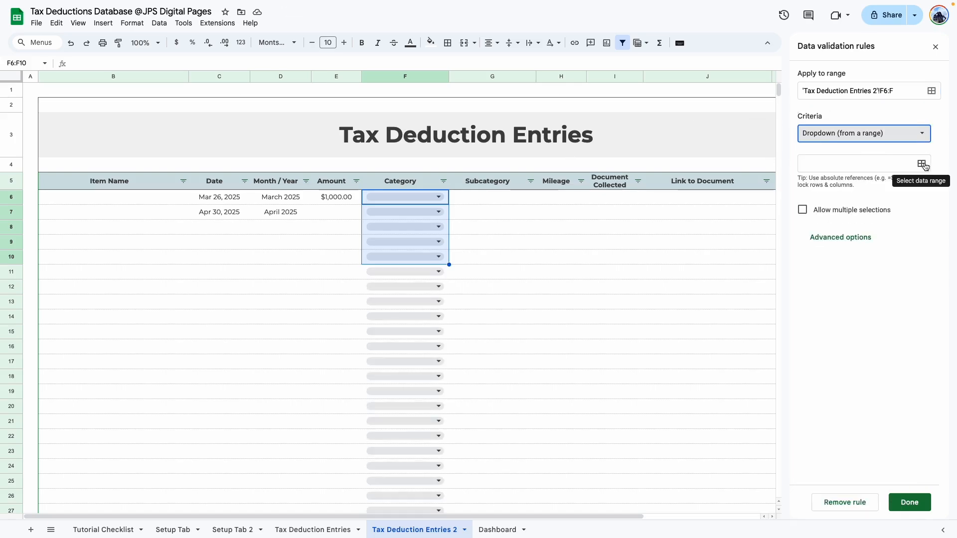
left_click(922, 166)
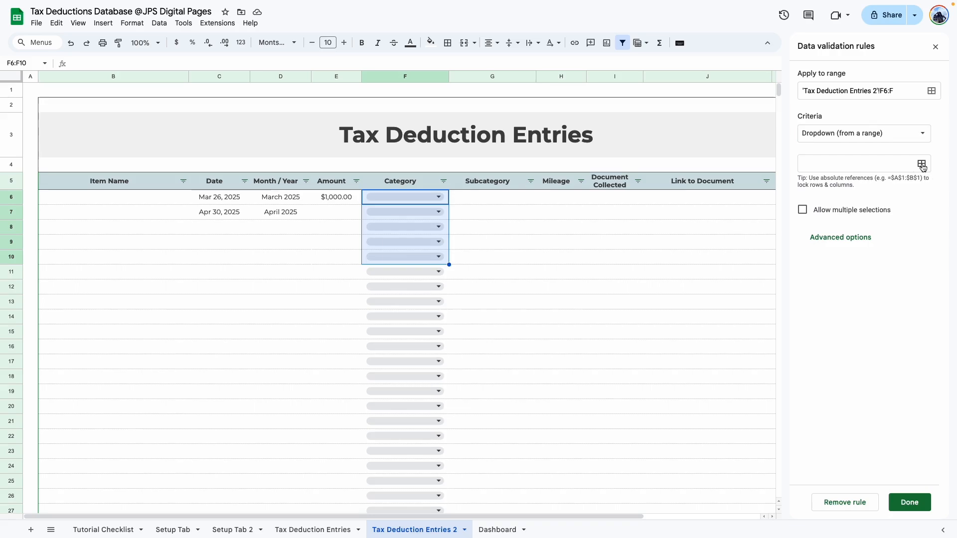
left_click(232, 529)
left_click(114, 239)
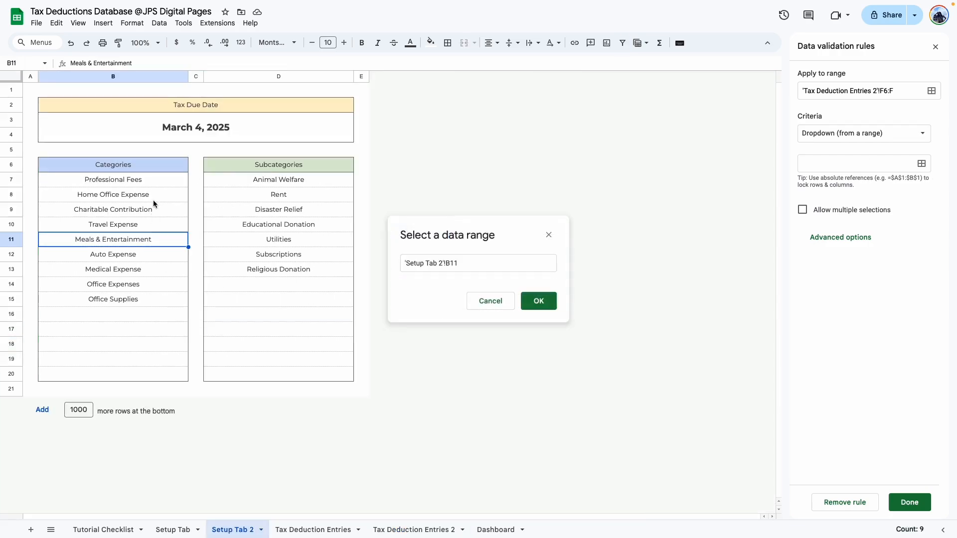
left_click_drag(166, 178, 178, 372)
left_click(538, 301)
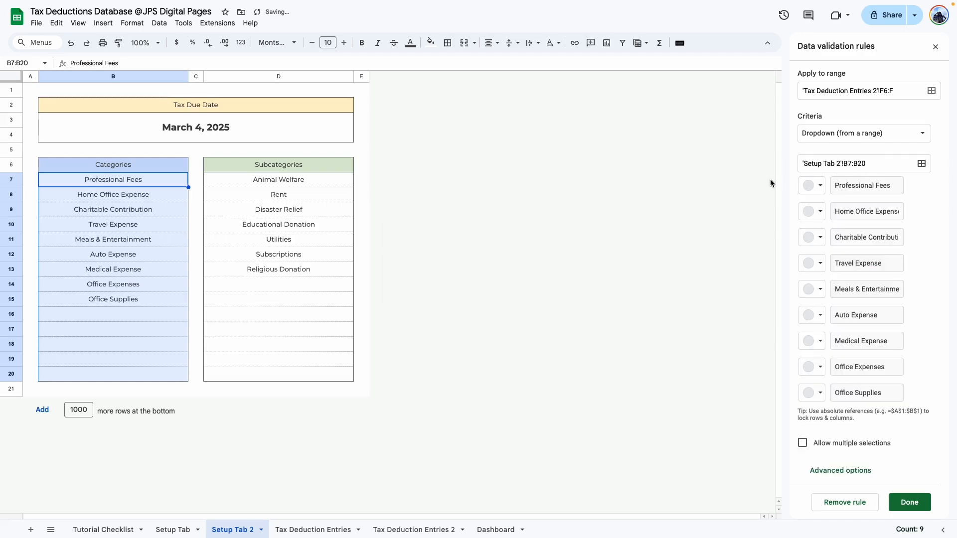
Assign colours to the category options, such as light red for Professional Fees and orange for Home Office Expense, and save the rule
left_click(855, 473)
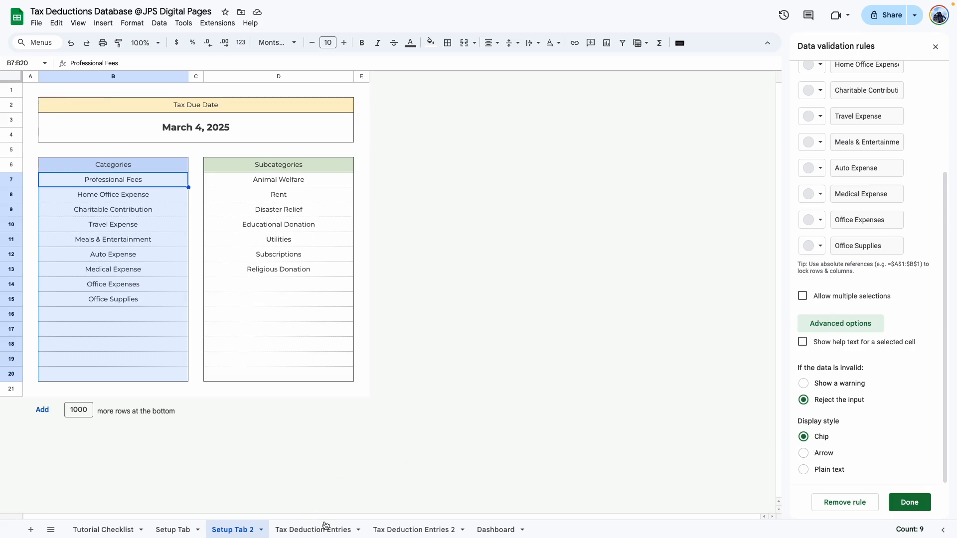
left_click(405, 531)
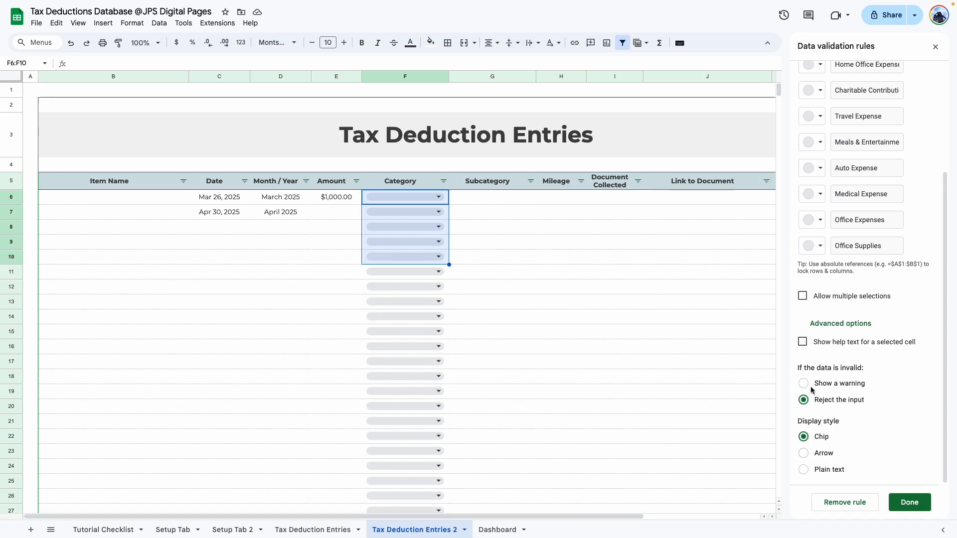
scroll(871, 350, "up", 2)
scroll(871, 351, "up", 1)
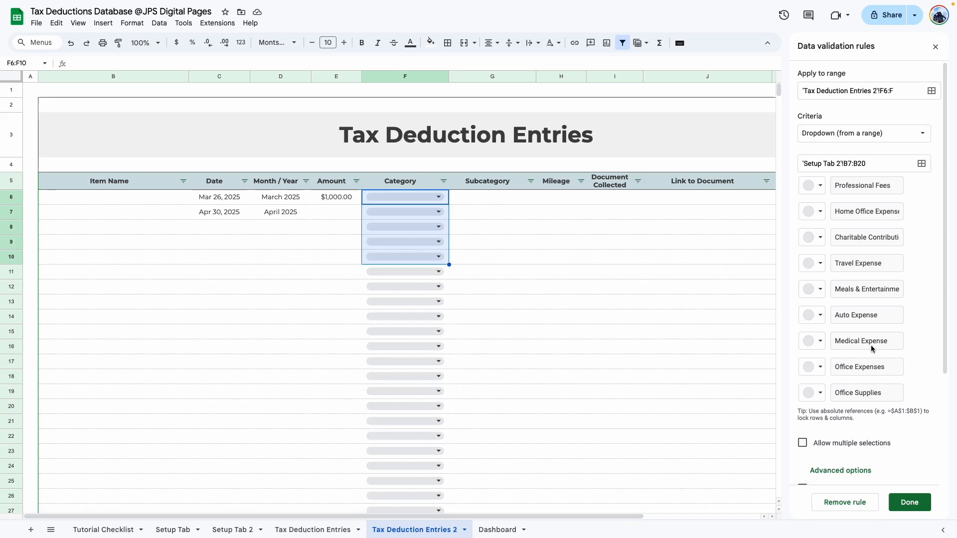
left_click(815, 186)
left_click(831, 223)
left_click(815, 213)
left_click(848, 248)
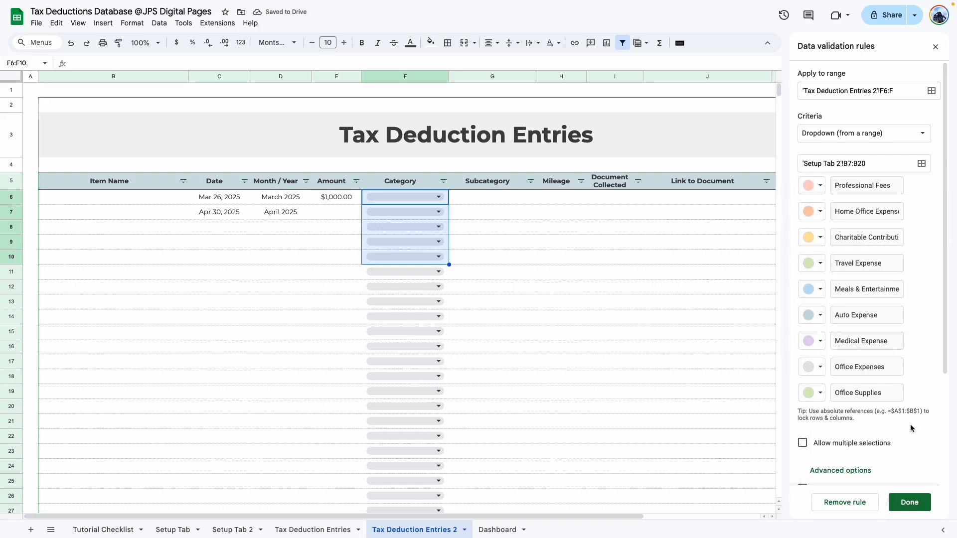
left_click(909, 502)
Choose Professional Fees as the category in F6 and Animal Welfare as the subcategory in G6
left_click(560, 316)
left_click(438, 200)
left_click(439, 213)
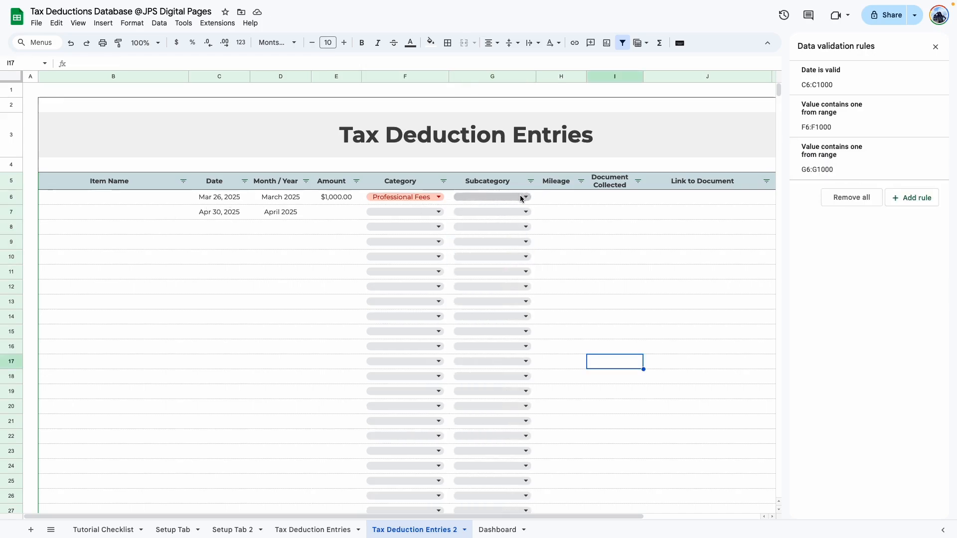
left_click(520, 196)
left_click(484, 215)
left_click(555, 198)
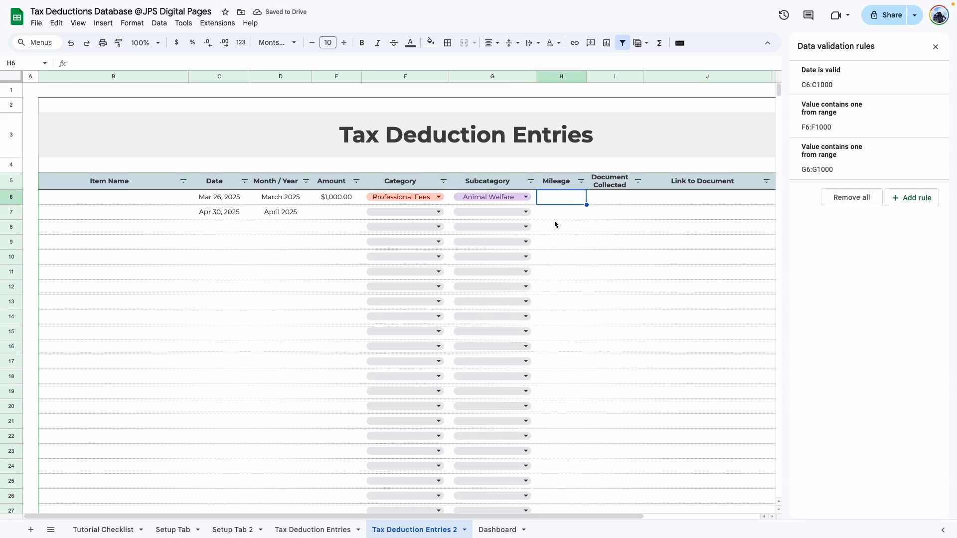
left_click(547, 75)
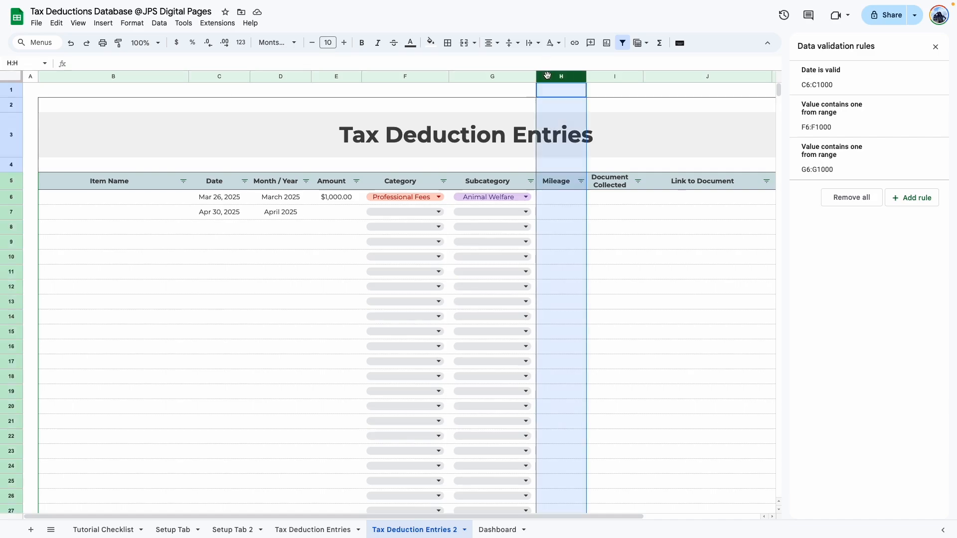
left_click(132, 23)
mouse_move(216, 66)
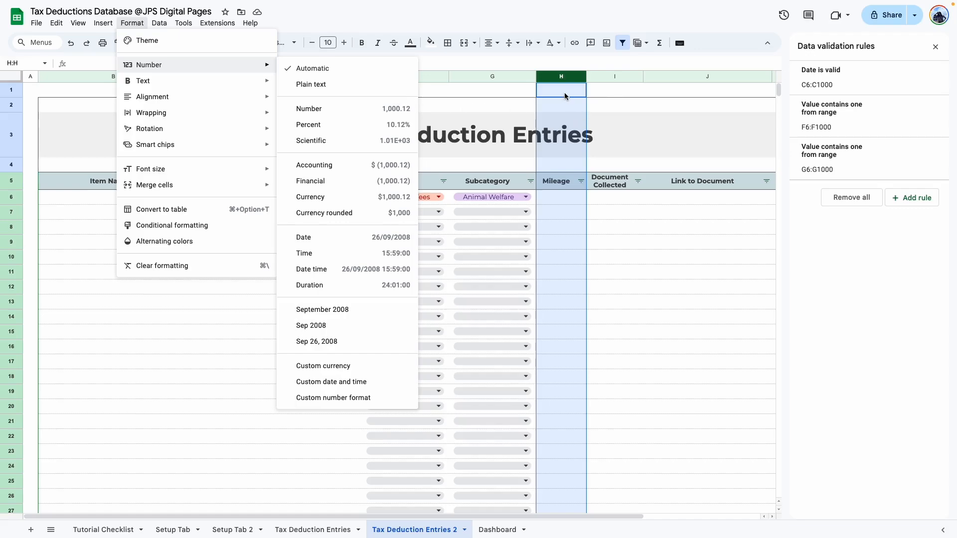
left_click(620, 261)
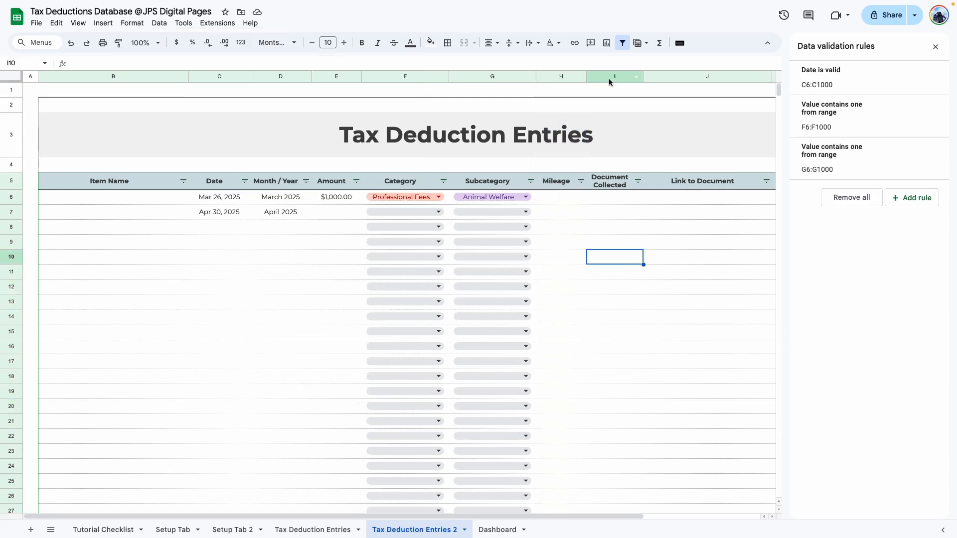
Add a data validation rule with the Checkbox criteria to the Document Collected cells I6:I13
left_click(623, 200)
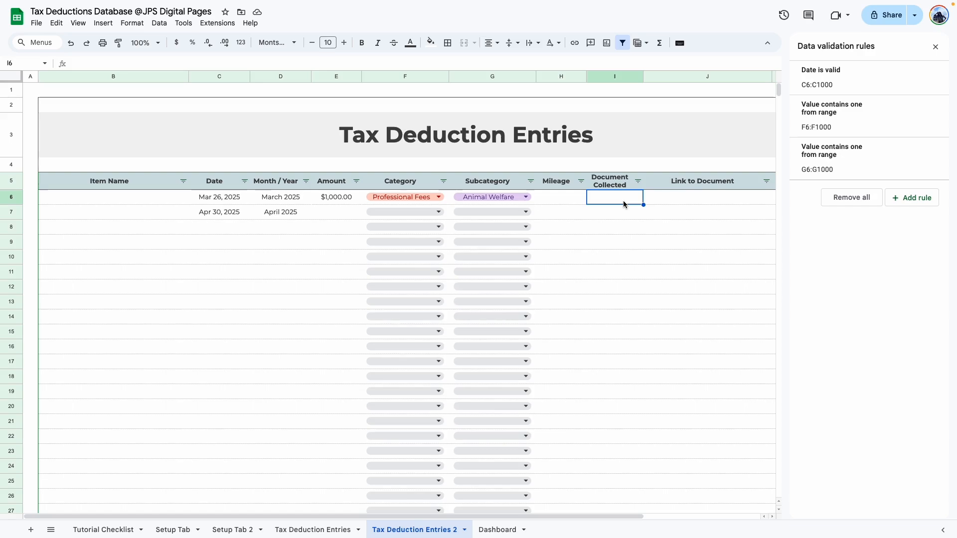
left_click(616, 272)
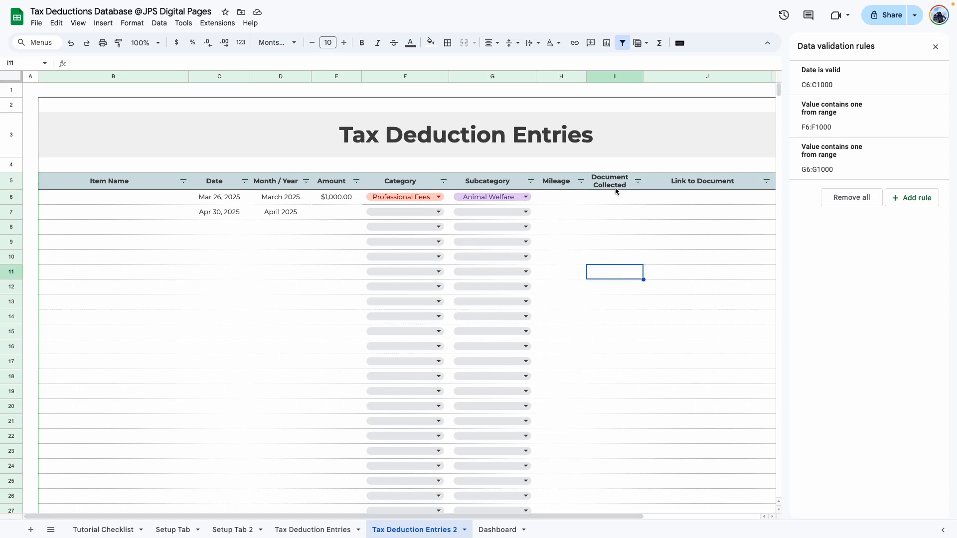
left_click_drag(617, 200, 616, 302)
left_click(912, 198)
left_click(848, 138)
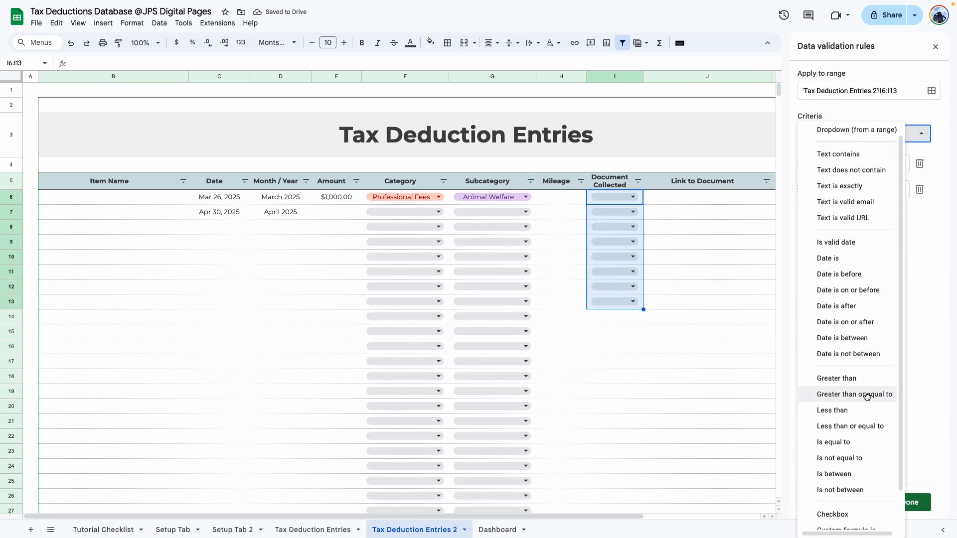
scroll(867, 424, "down", 3)
left_click(824, 476)
Extend the checkbox rule to the open-ended range I6:I and save it
left_click(906, 92)
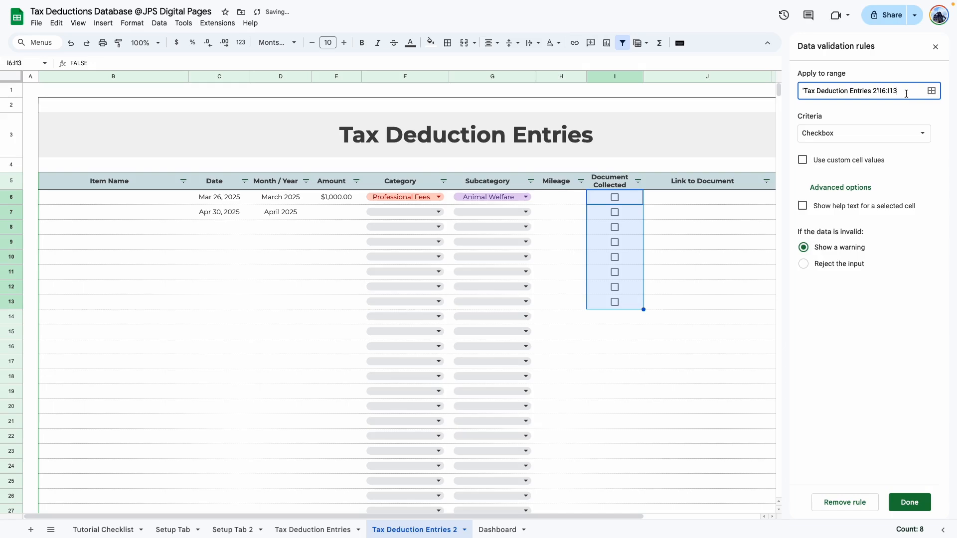
left_click(897, 109)
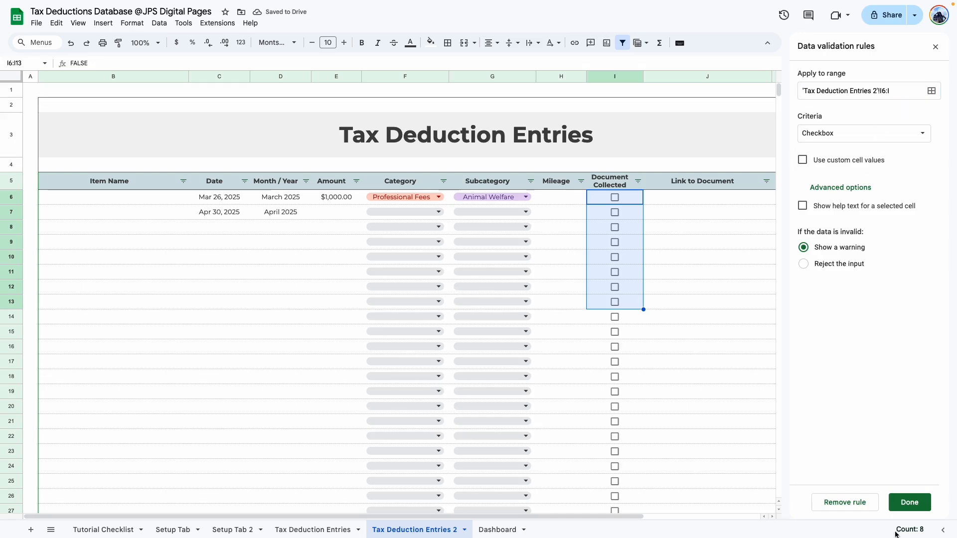
left_click(910, 502)
left_click(689, 198)
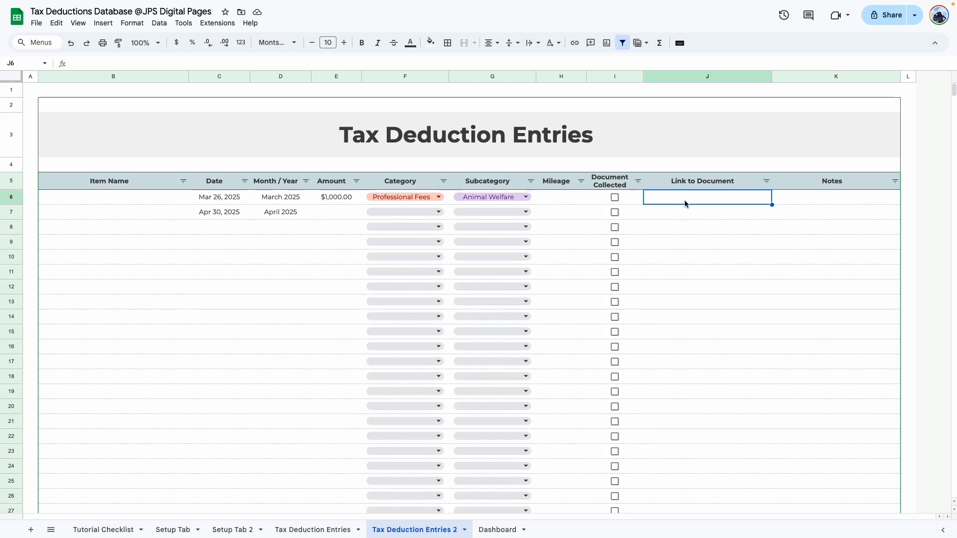
left_click(835, 201)
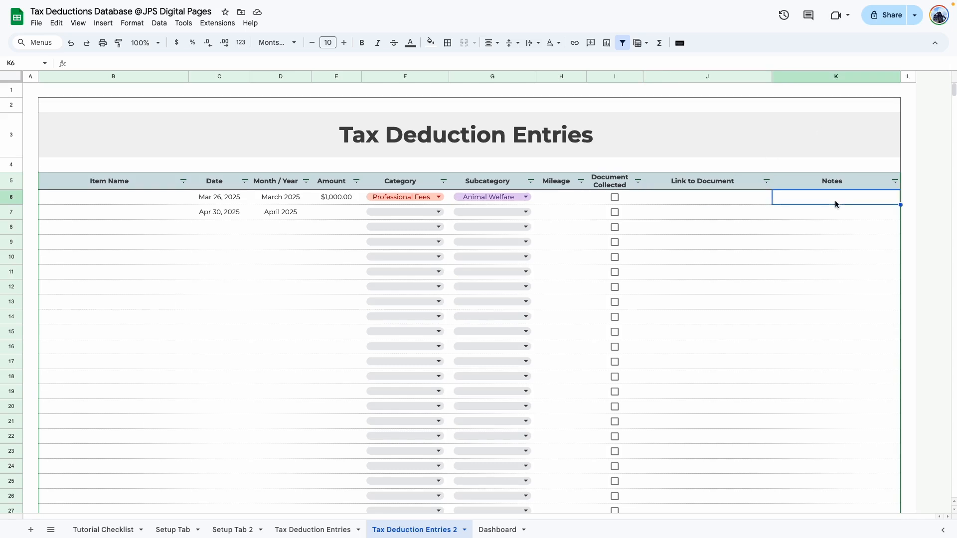
left_click(786, 241)
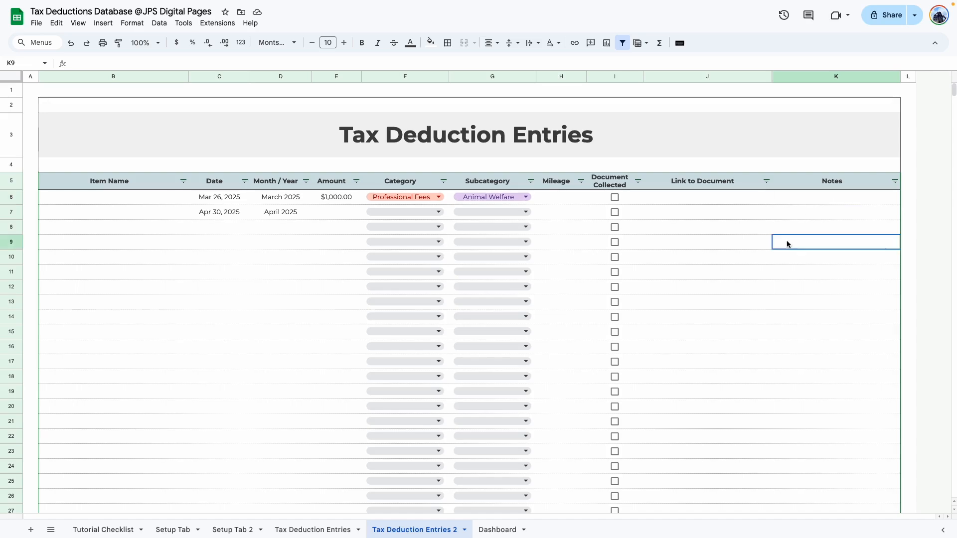
Copy the sample entries B6:K49 from the Tax Deduction Entries sheet and paste their values only at B6 of Tax Deduction Entries 2
left_click(313, 529)
left_click_drag(59, 198, 707, 513)
scroll(823, 284, "down", 4)
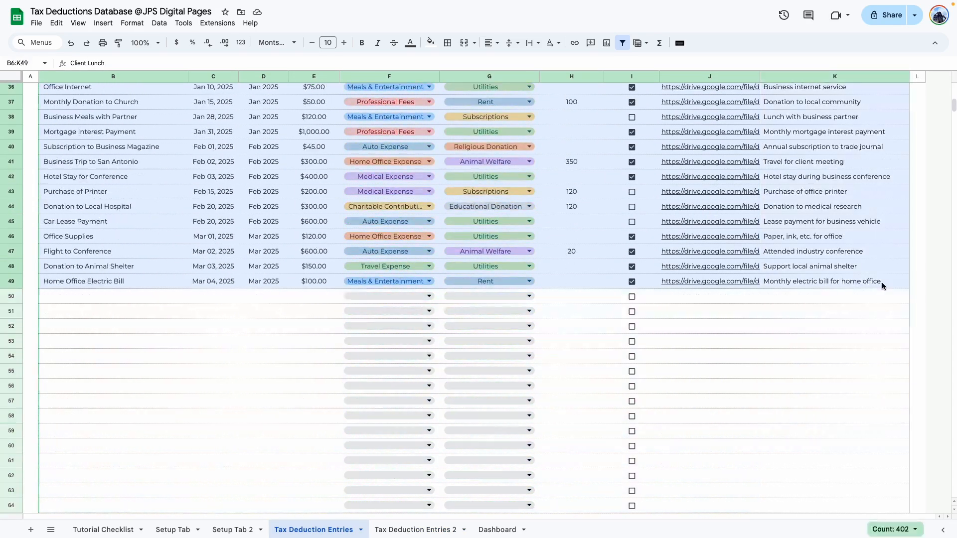
left_click(415, 529)
right_click(67, 197)
mouse_move(209, 221)
left_click(281, 225)
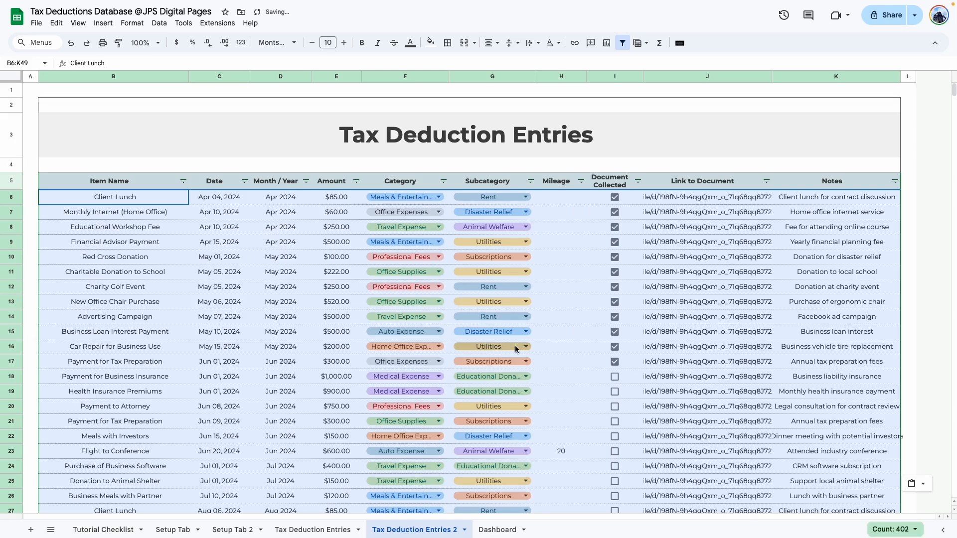
left_click(562, 379)
Left-align the Item Name column
left_click(177, 335)
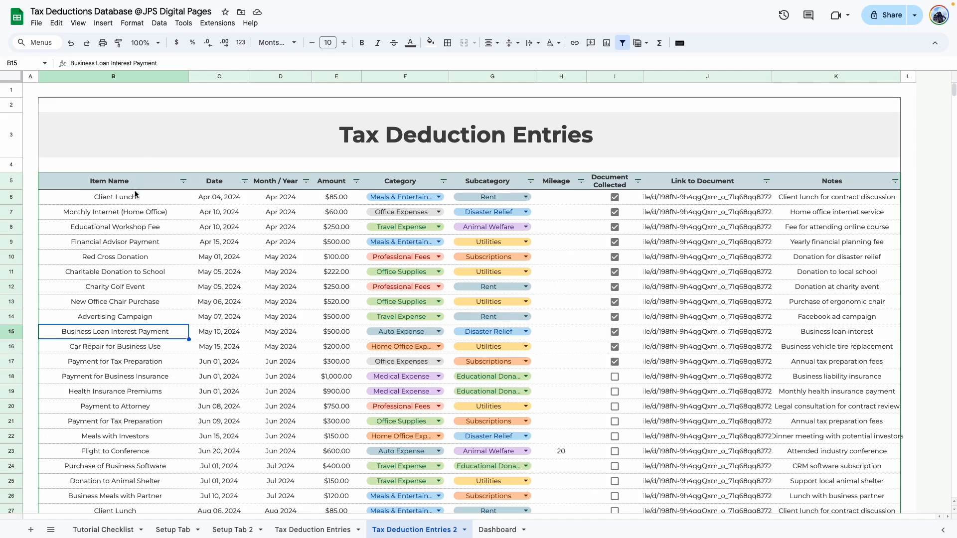
left_click(120, 77)
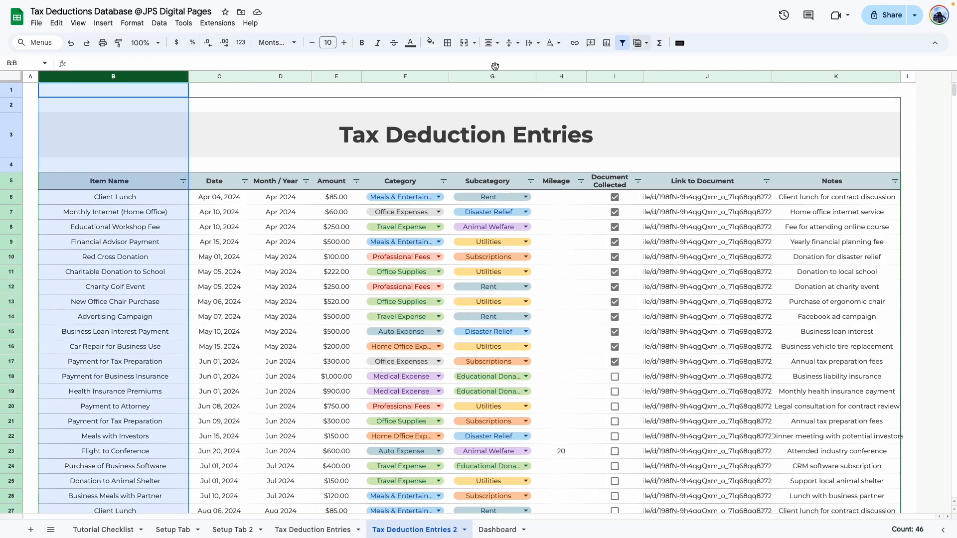
left_click(489, 44)
left_click(490, 59)
left_click(202, 347)
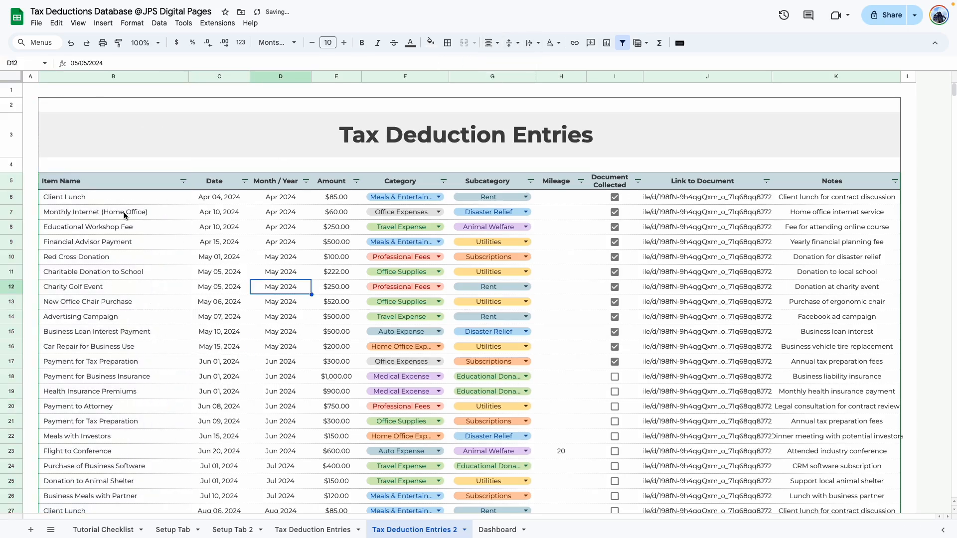
left_click(113, 385)
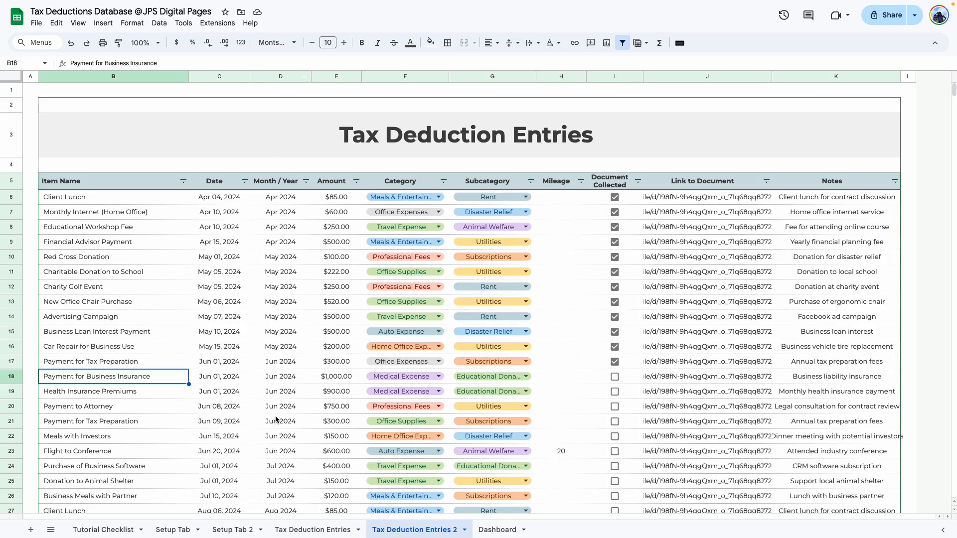
left_click(333, 198)
left_click(331, 237)
left_click(334, 287)
left_click(335, 367)
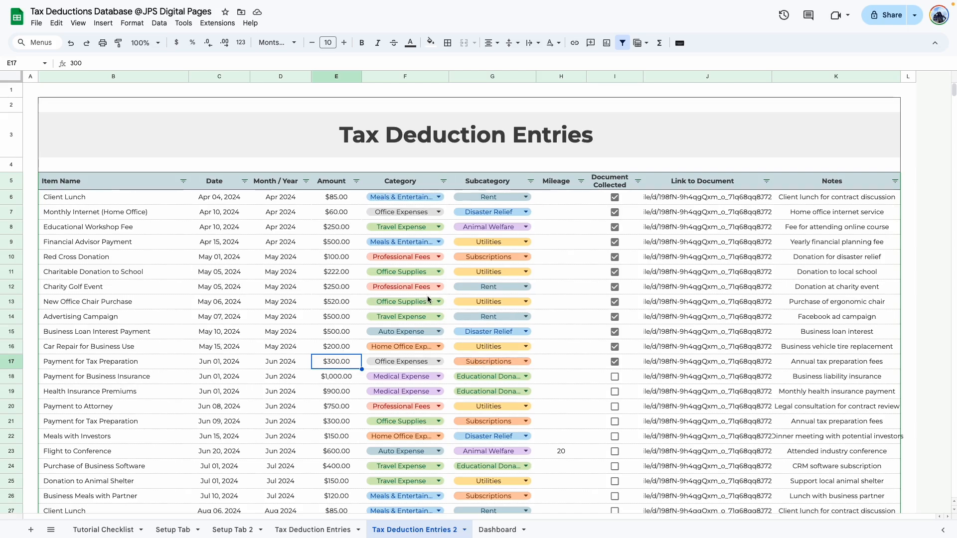
Change the Client Lunch subcategory to Educational Donation and tick Document Collected for Health Insurance Premiums in row 19
left_click(559, 255)
left_click(561, 454)
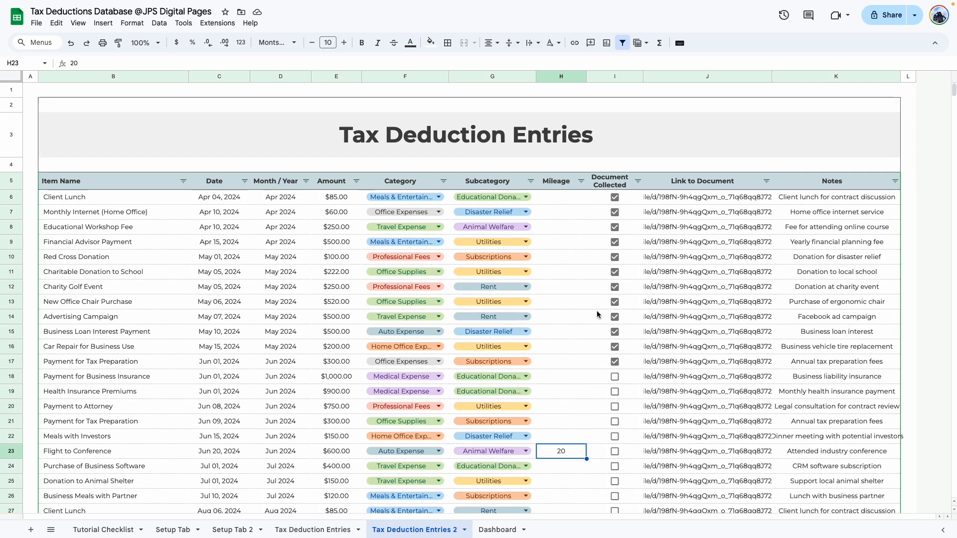
left_click(614, 391)
Clear the sample links from the Link to Document column
left_click(696, 201)
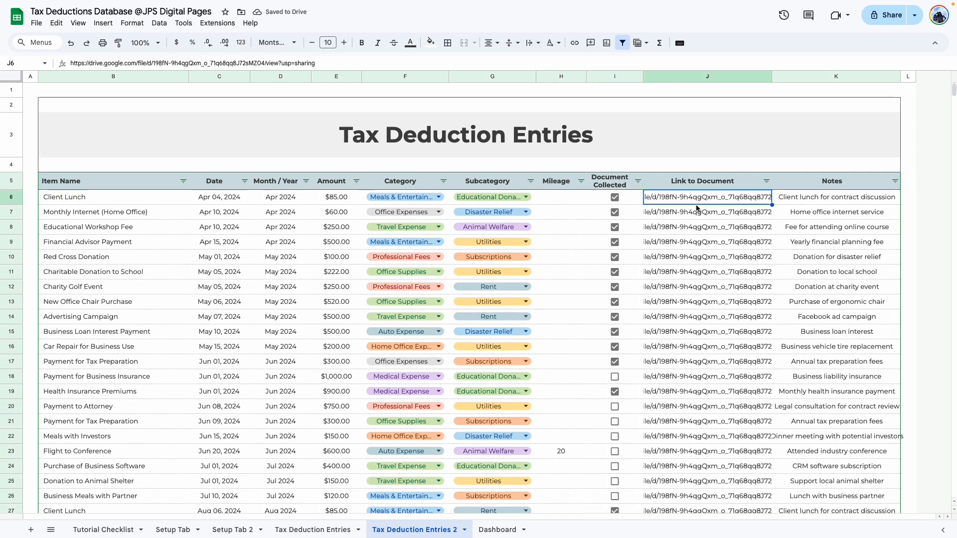
left_click(696, 215)
left_click_drag(692, 199, 701, 343)
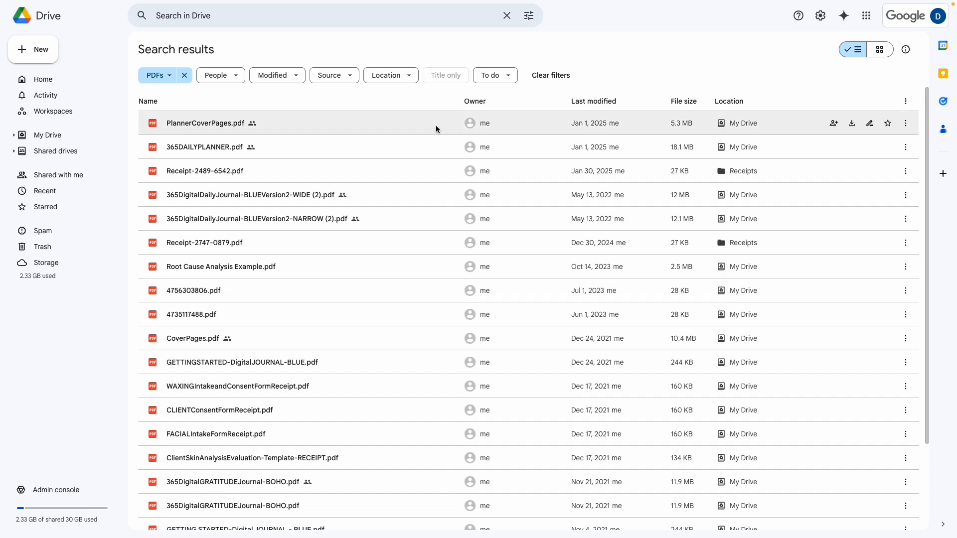
Copy the share link of PlannerCoverPages.pdf in Google Drive and paste it into J6 of the Tax Deduction Entries 2 sheet
left_click(906, 125)
mouse_move(770, 247)
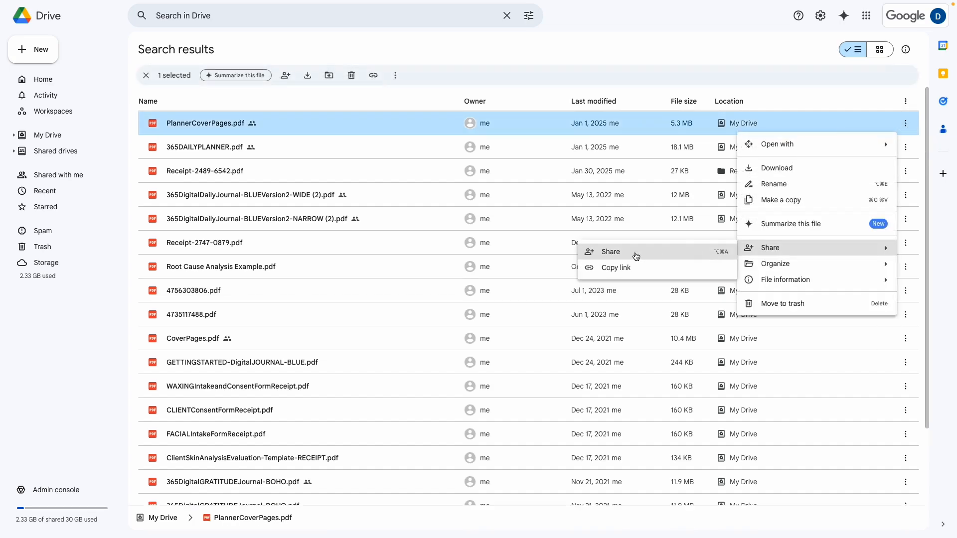
left_click(612, 271)
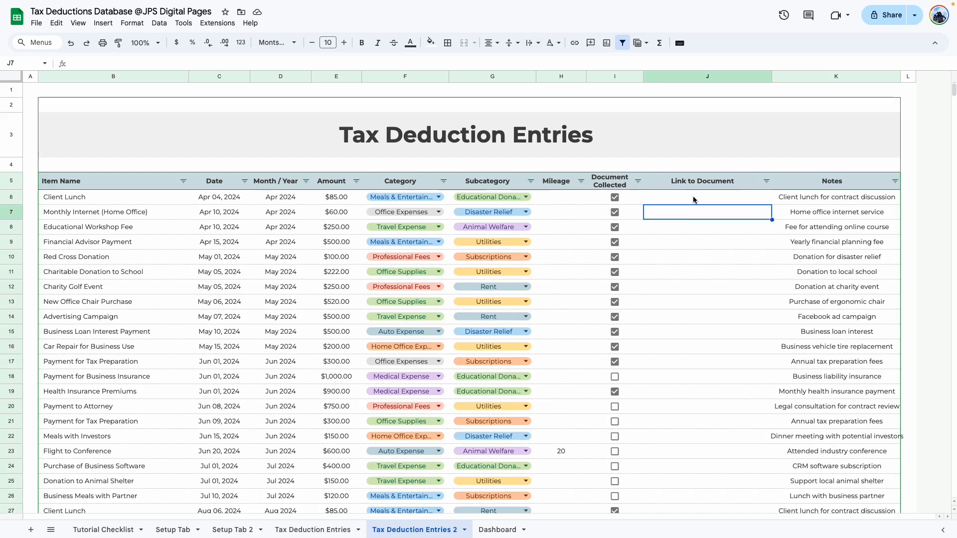
left_click(693, 199)
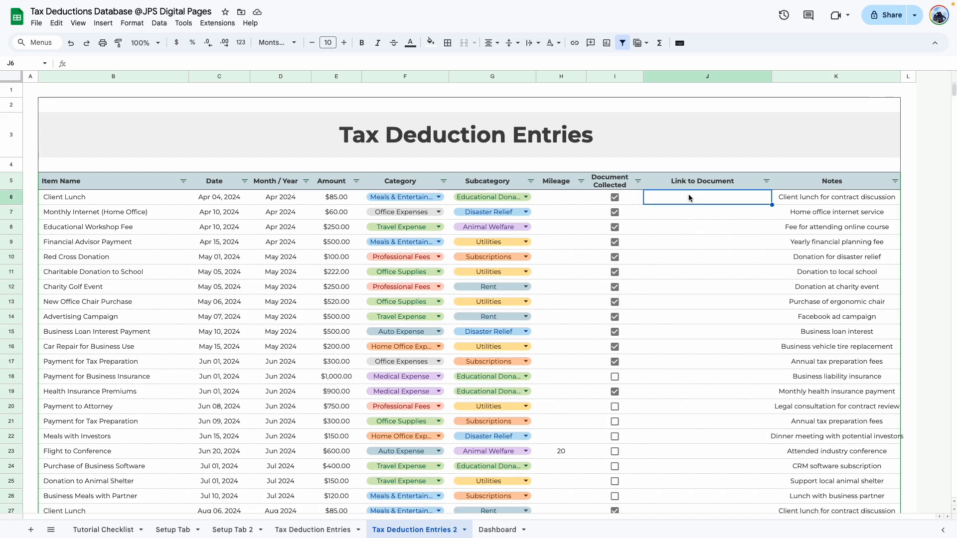
key("ctrl+v")
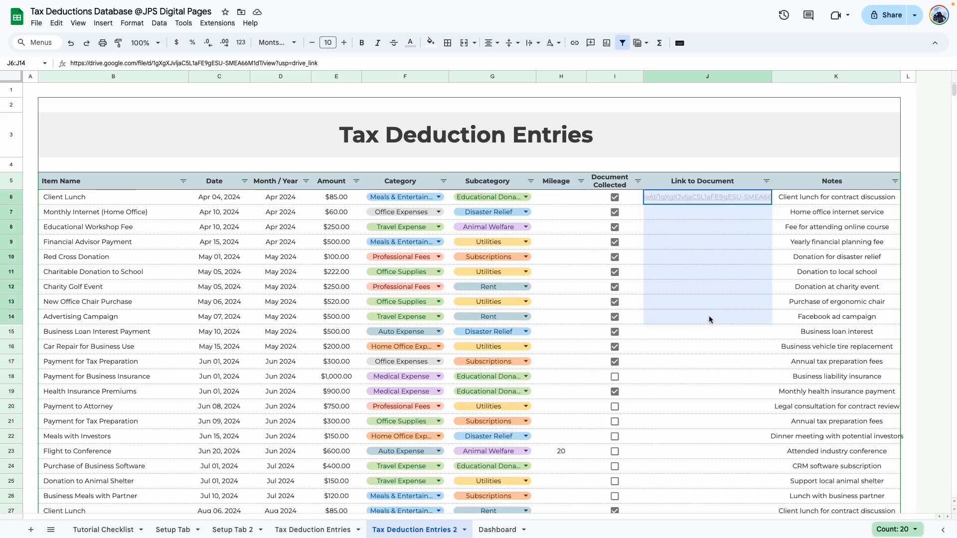
left_click(671, 321)
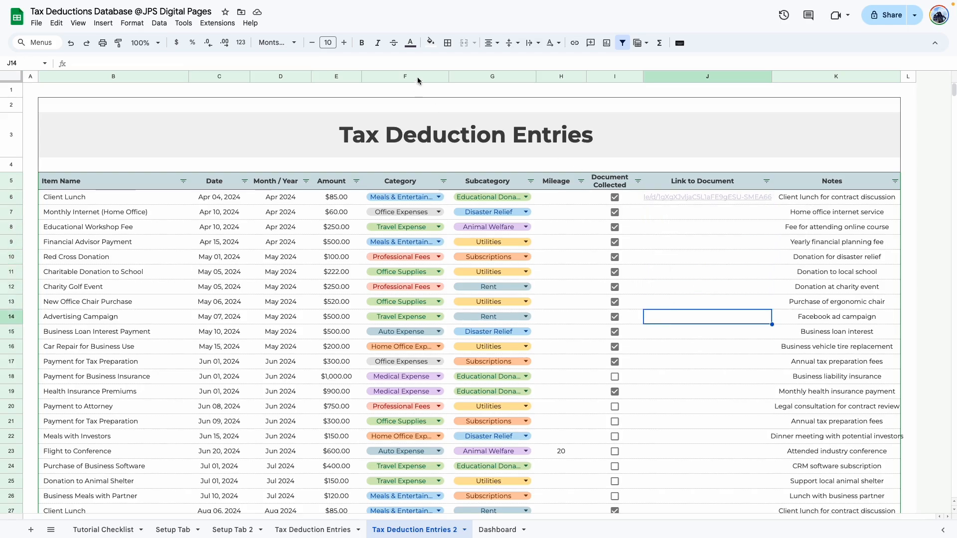
Change the spreadsheet theme's hyperlink colour to dark grey and apply the theme
left_click(431, 42)
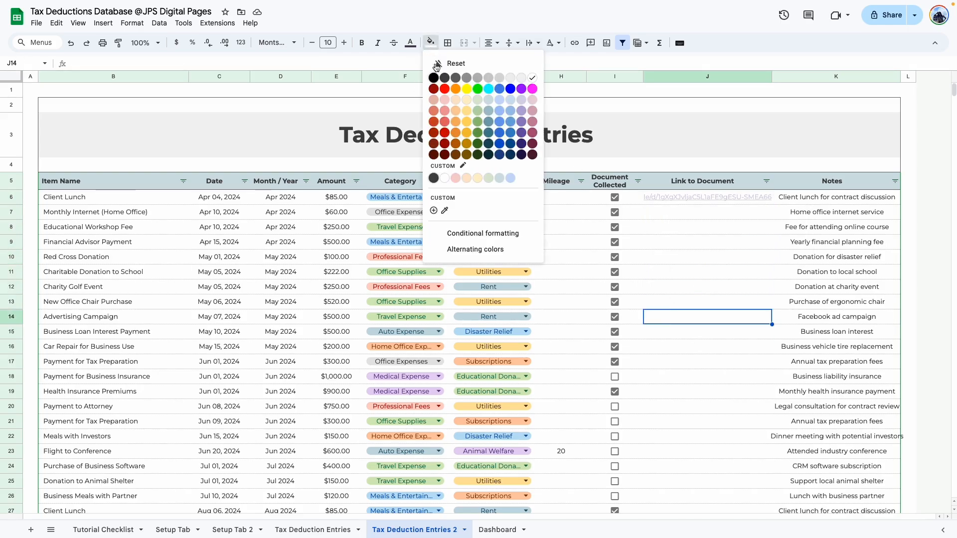
left_click(466, 167)
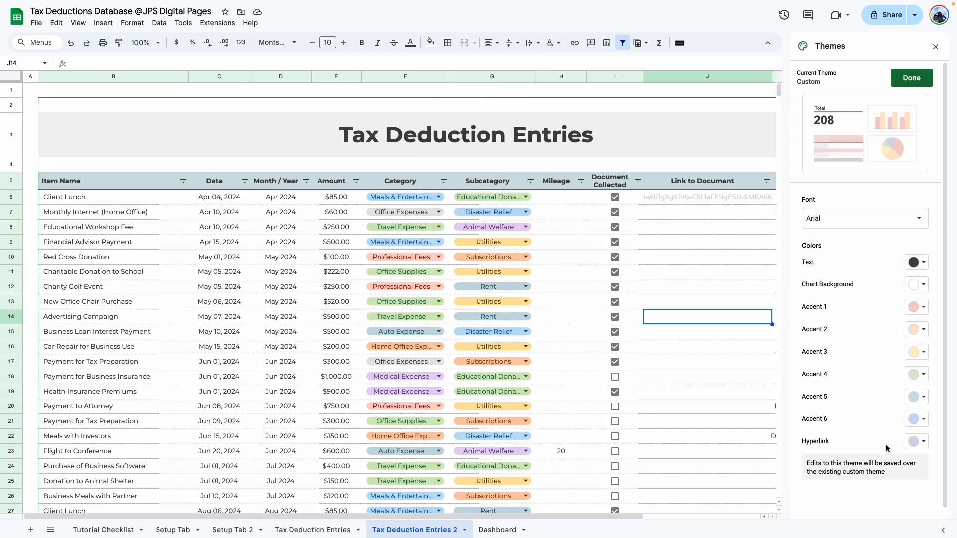
left_click(923, 443)
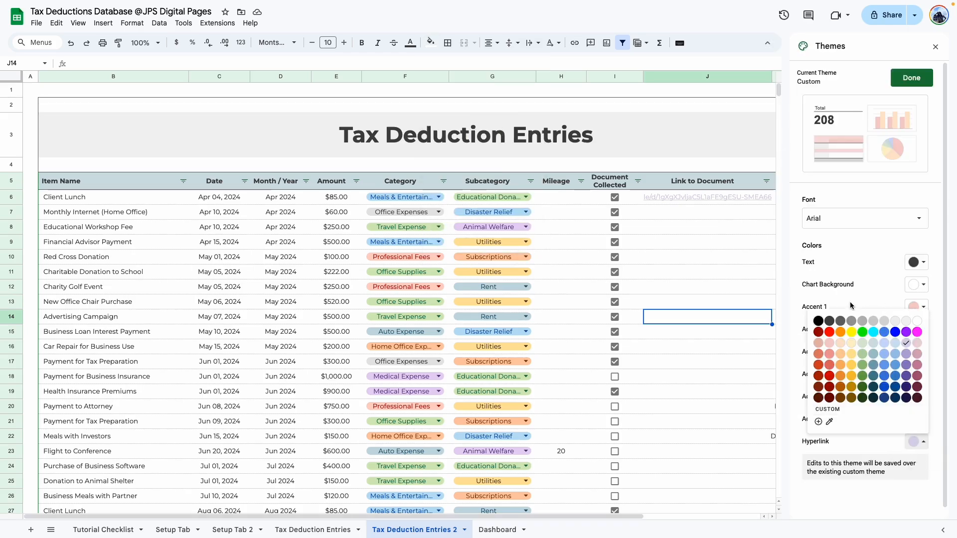
left_click(828, 321)
left_click(911, 77)
Left-align the Link to Document column
left_click(662, 75)
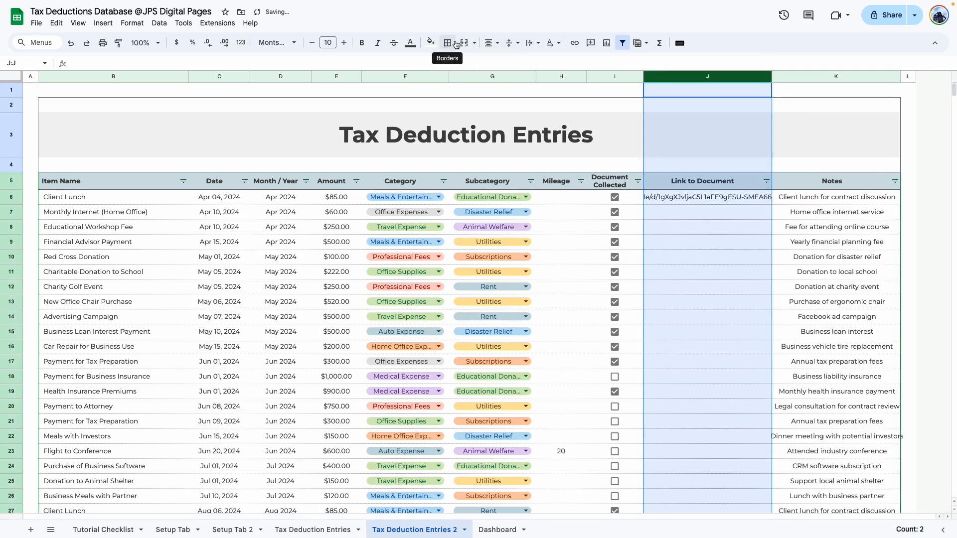
left_click(488, 44)
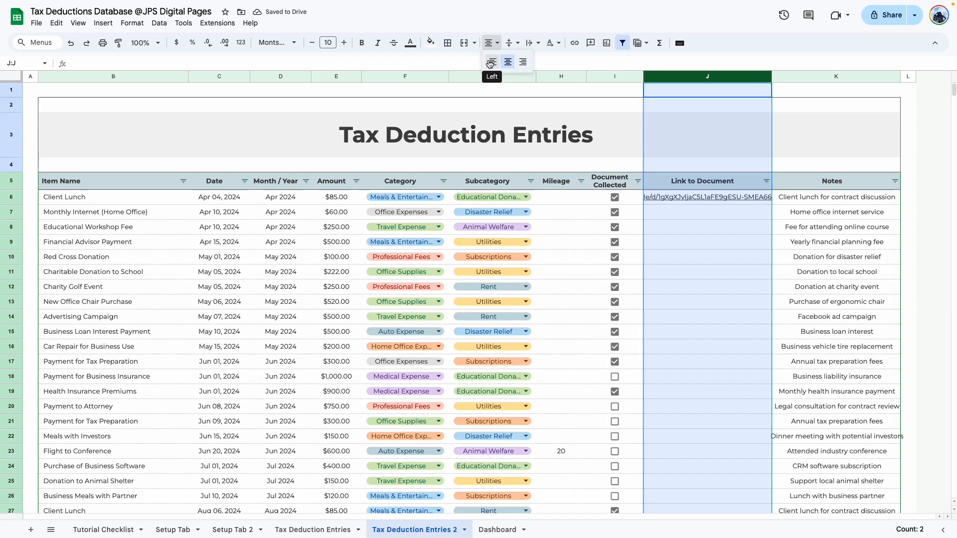
left_click(491, 64)
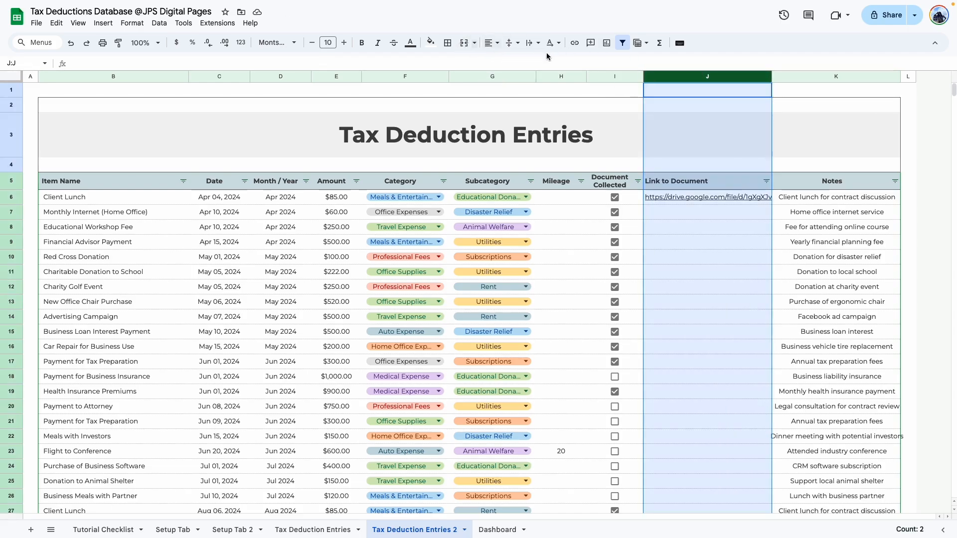
Set the text wrapping of the Link to Document column to Wrap
left_click(533, 43)
left_click(547, 62)
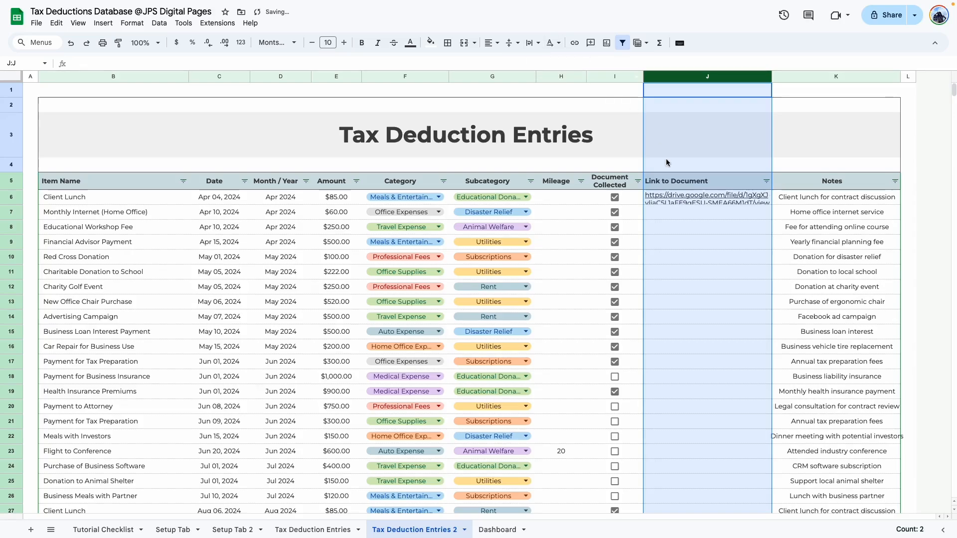
left_click(687, 227)
Set the text wrapping of the Link to Document column to Clip
left_click(707, 77)
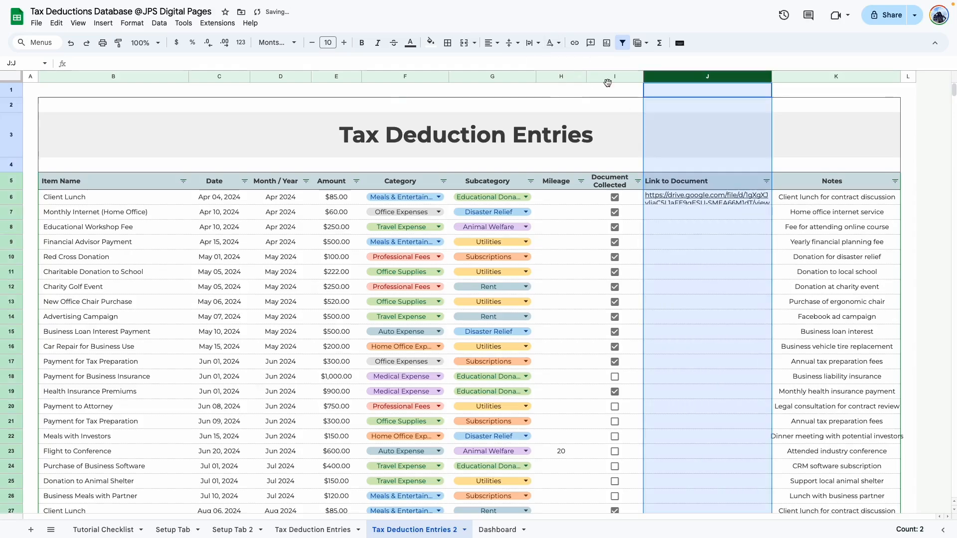
left_click(533, 43)
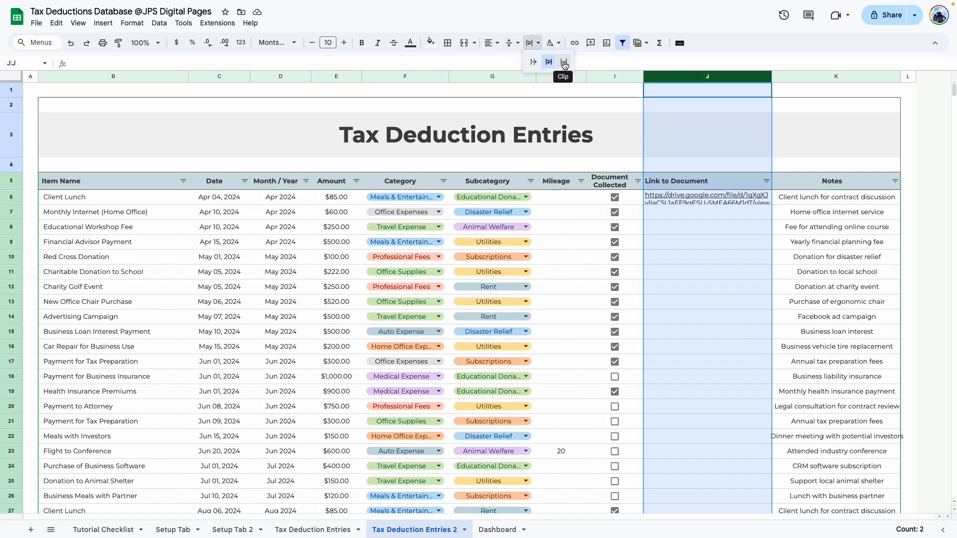
left_click(564, 62)
left_click(707, 272)
Left-align the Notes column and set its text wrapping to Clip
left_click(817, 77)
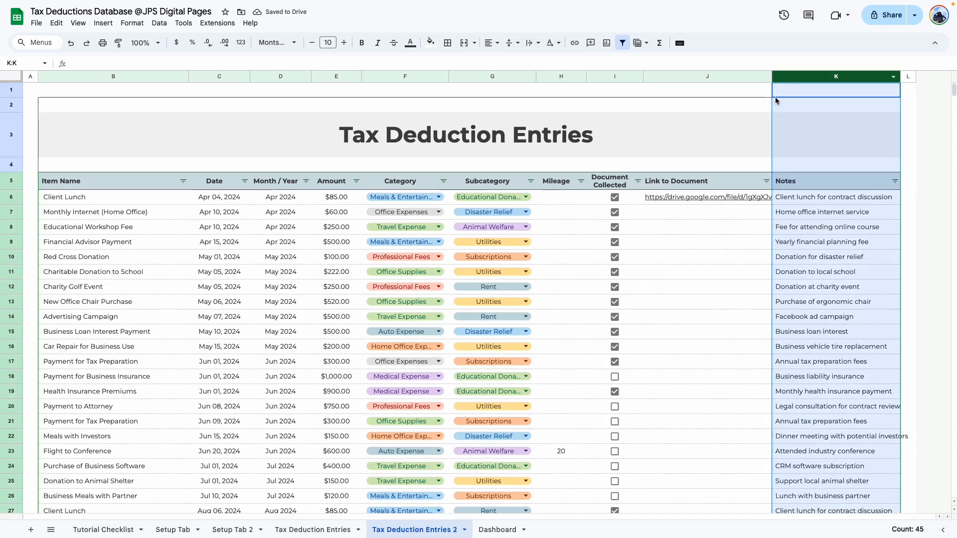
left_click(533, 43)
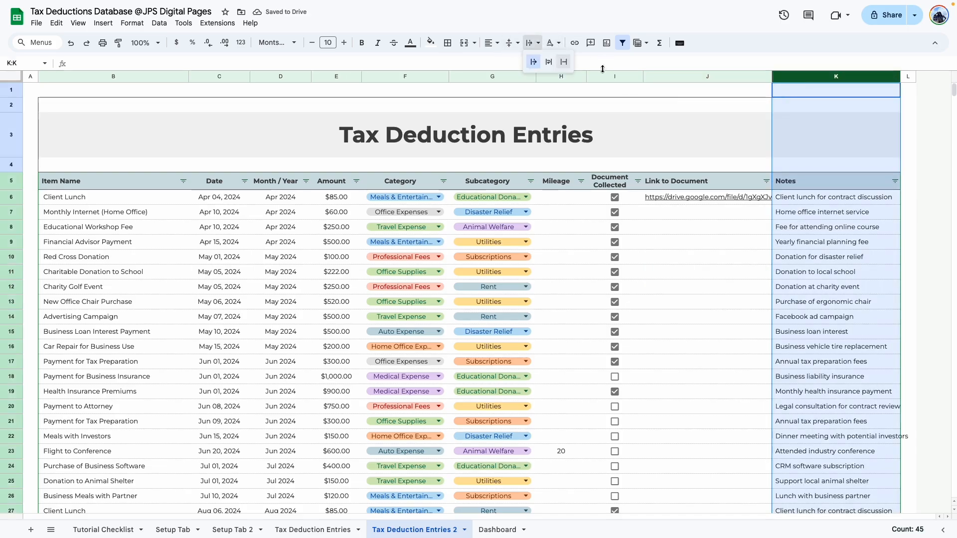
left_click(564, 62)
left_click(707, 287)
left_click_drag(900, 76, 907, 76)
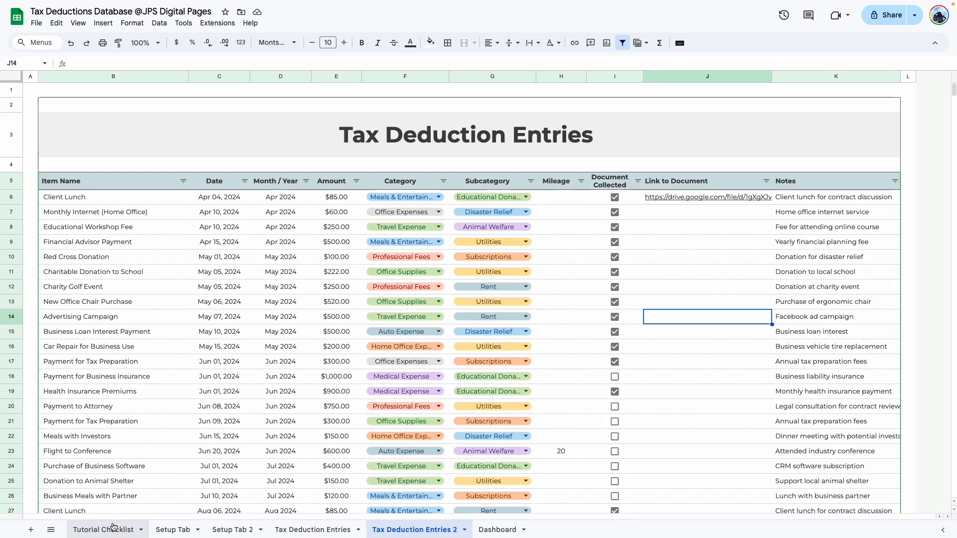
Mark Tax Deduction Table and Tax Deduction Placeholders as done in the Tutorial Checklist
left_click(114, 529)
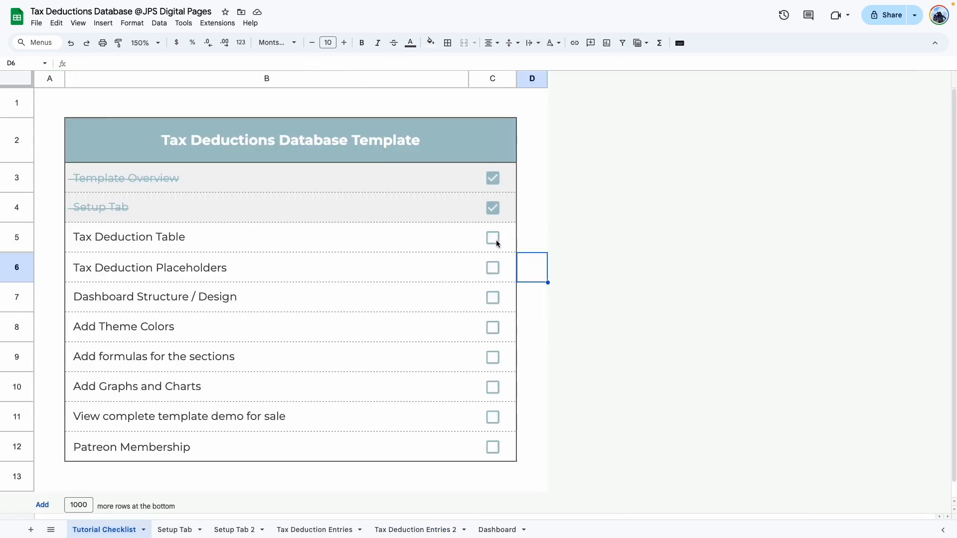
left_click(494, 240)
left_click(98, 268)
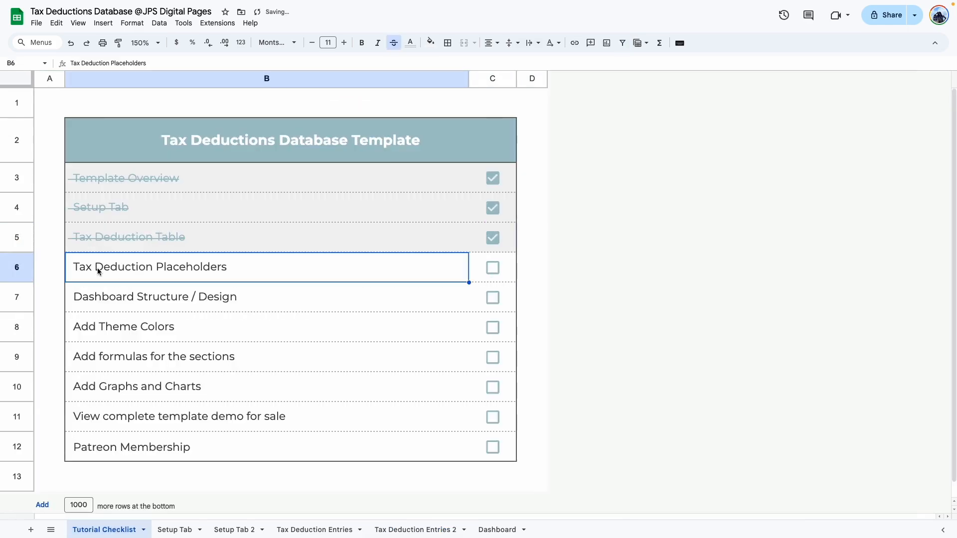
left_click(492, 269)
left_click(208, 309)
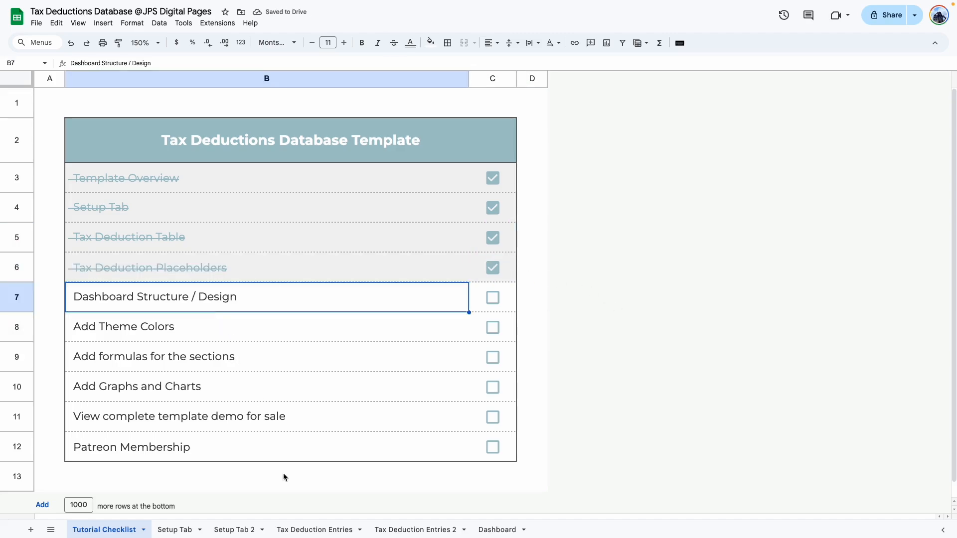
left_click(264, 335)
left_click(182, 294)
Add a sheet named Dashboard 2, cut down to columns A to I and 12 rows like the Dashboard sheet
left_click(497, 530)
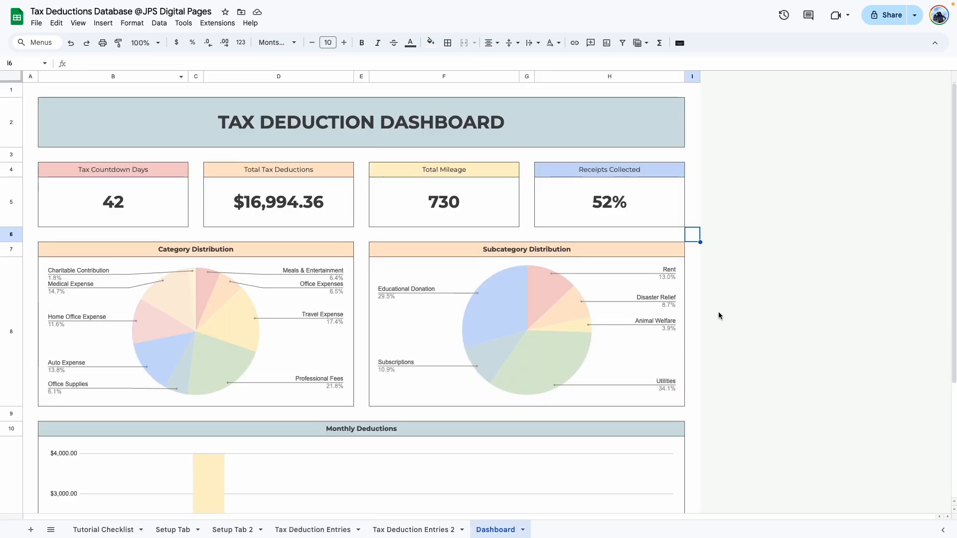
left_click(722, 307)
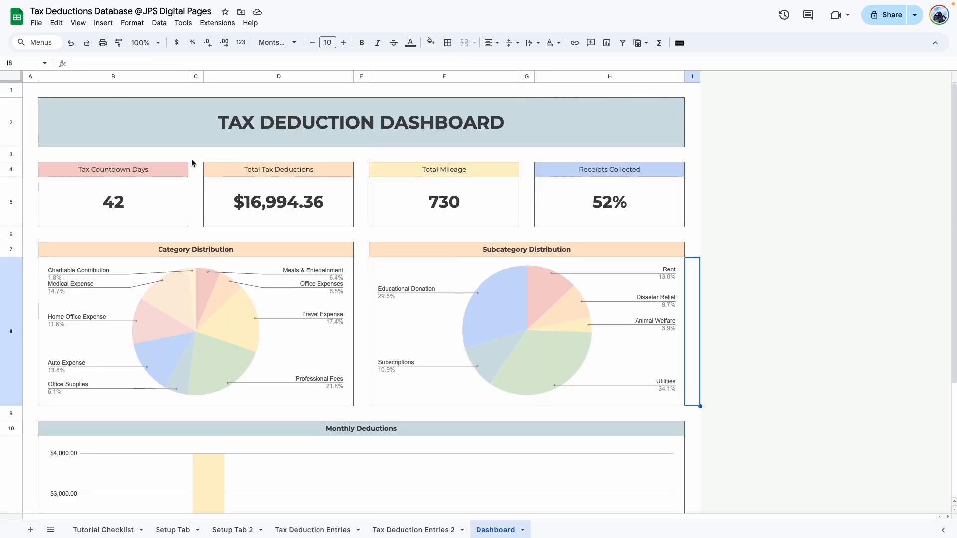
left_click(689, 73)
scroll(64, 477, "down", 3)
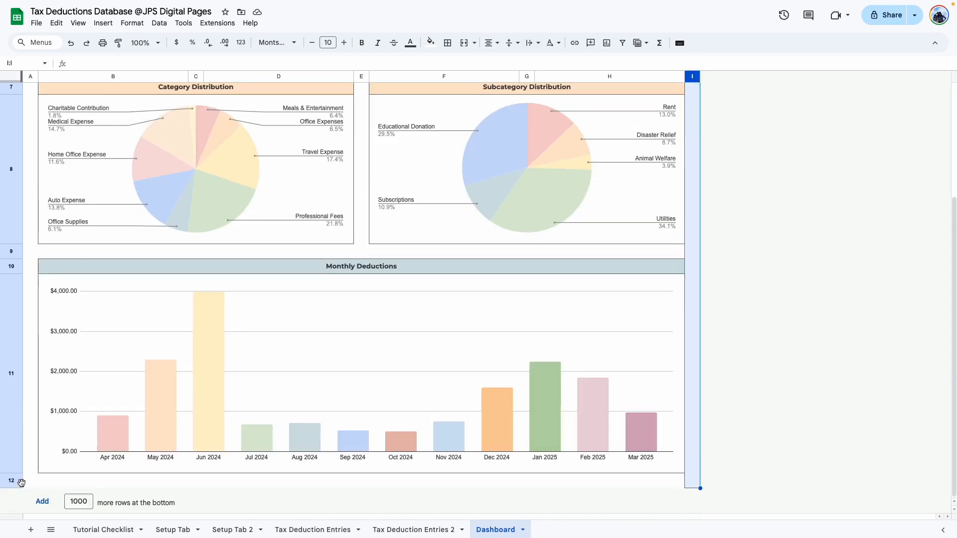
left_click(30, 530)
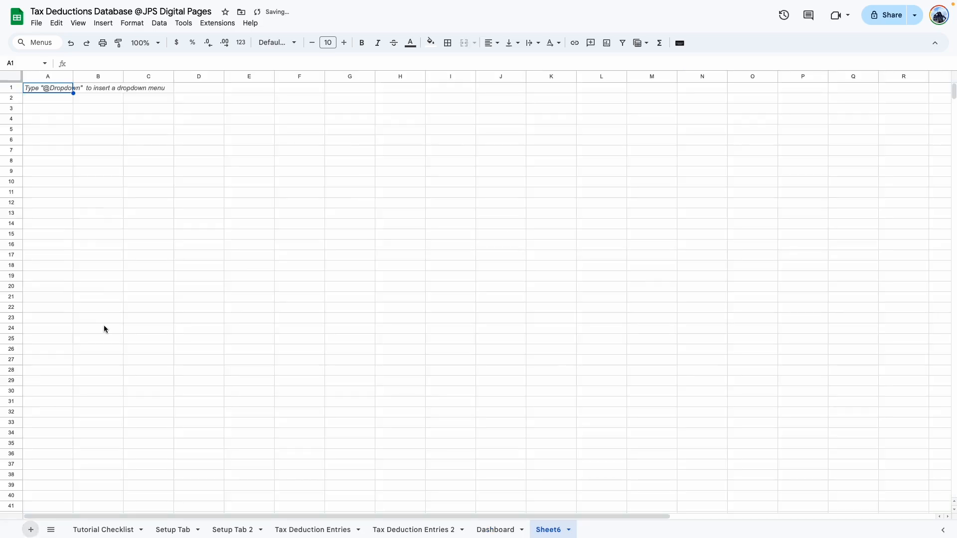
left_click(107, 112)
left_click_drag(14, 88, 22, 203)
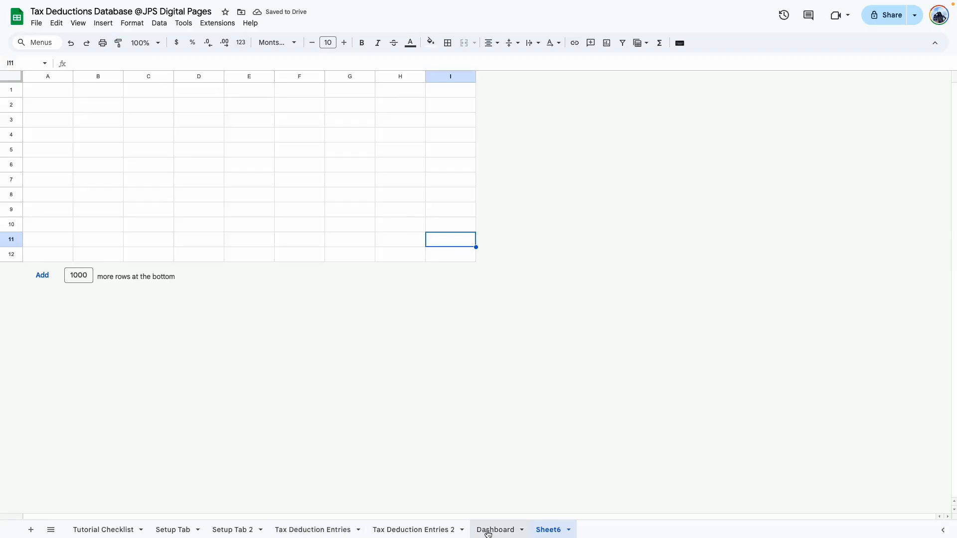
left_click(487, 529)
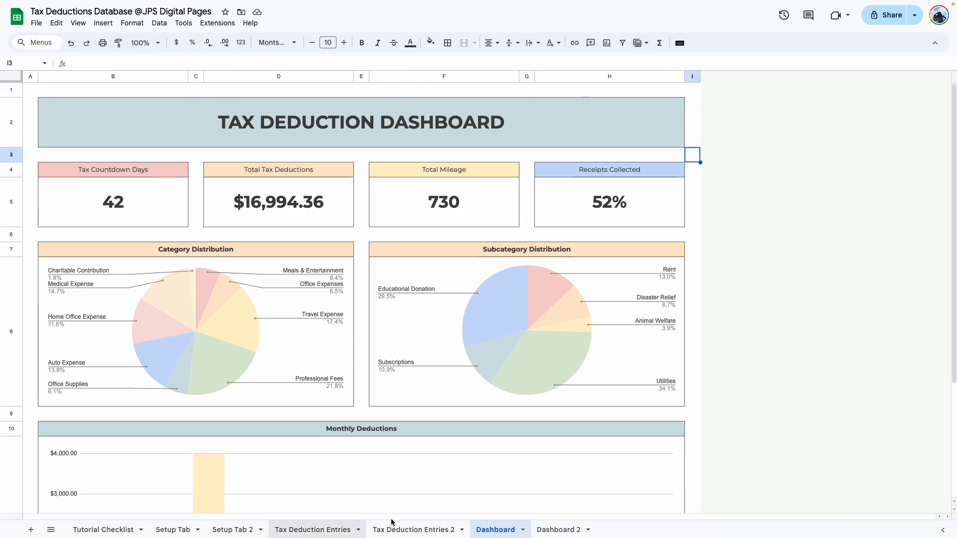
Set the width of columns A, C, E, G and I on Dashboard 2 to 30 pixels
left_click(564, 530)
right_click(449, 77)
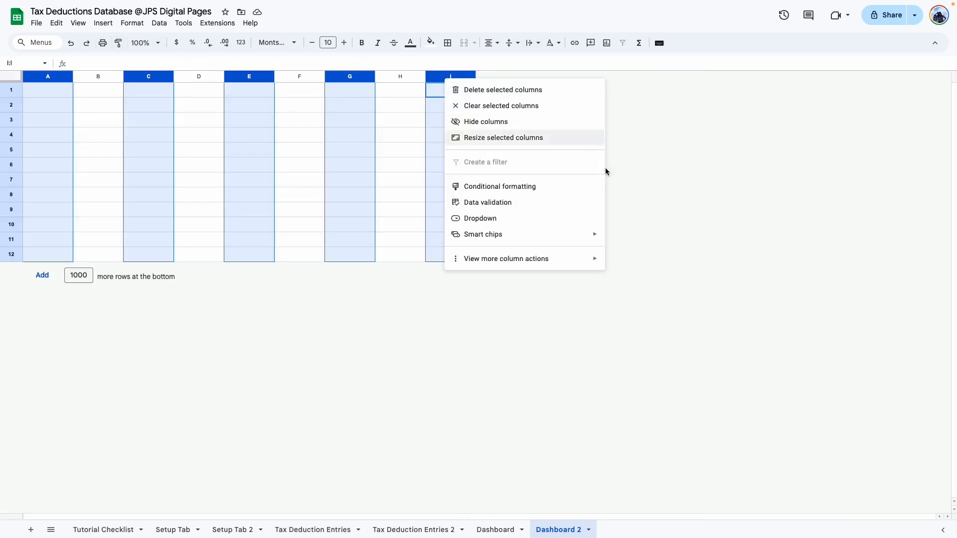
left_click(516, 137)
type("30")
key("Return")
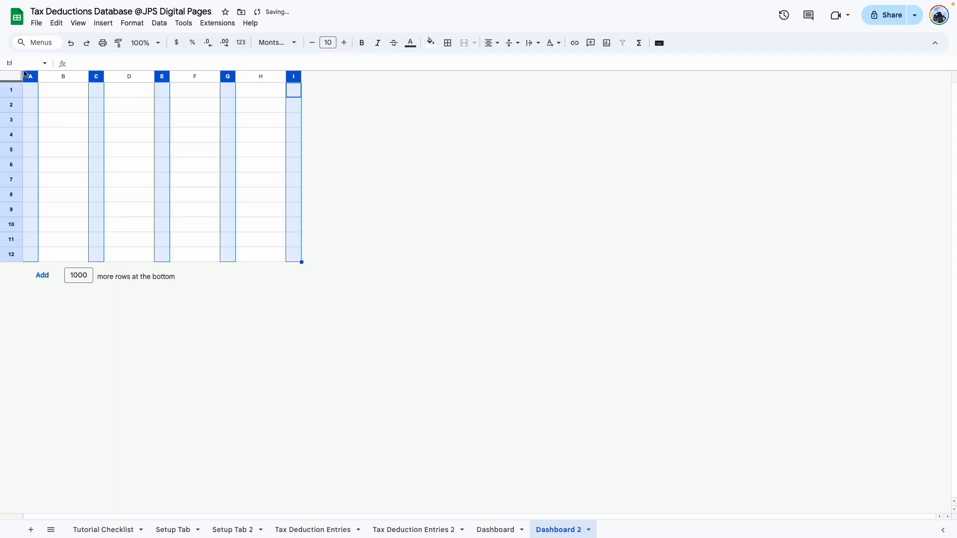
Widen columns B, D, F and H on Dashboard 2 equally to match the Dashboard sheet's card columns
left_click(59, 73)
left_click(117, 75, "ctrl")
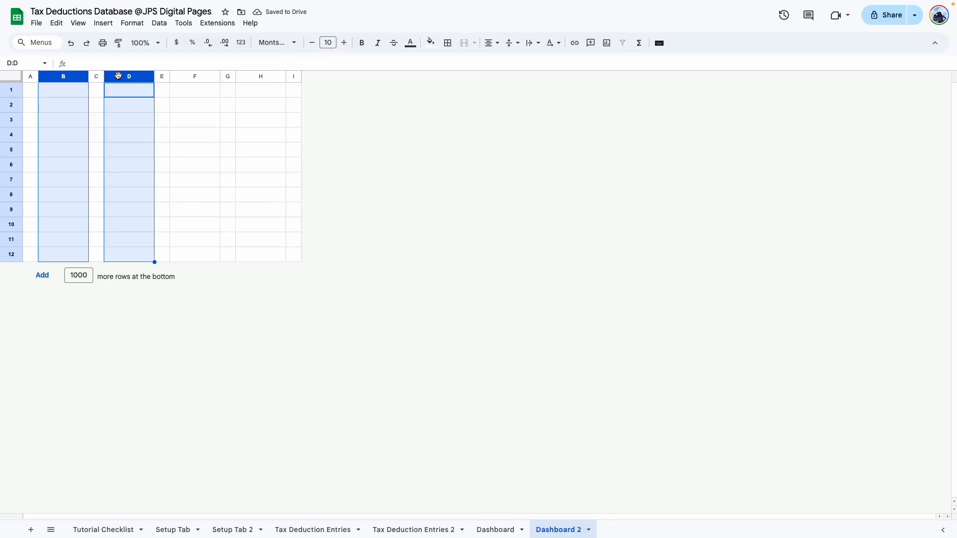
left_click(194, 76, "ctrl")
left_click(260, 76, "ctrl")
right_click(261, 75)
left_click(521, 162)
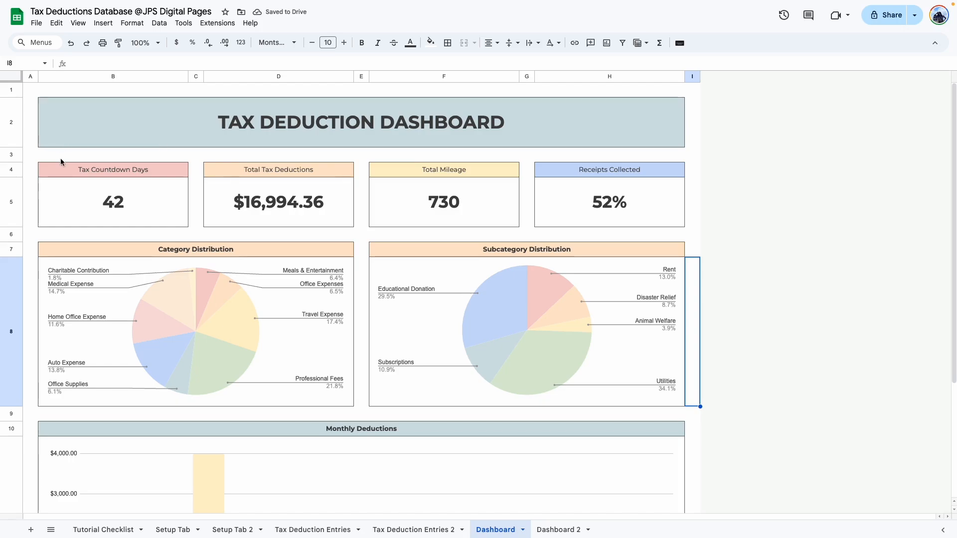
Increase the height of row 2 on Dashboard 2 to match the Dashboard sheet's title row
left_click(15, 118)
left_click(14, 199)
left_click(18, 122)
left_click_drag(113, 104, 614, 103)
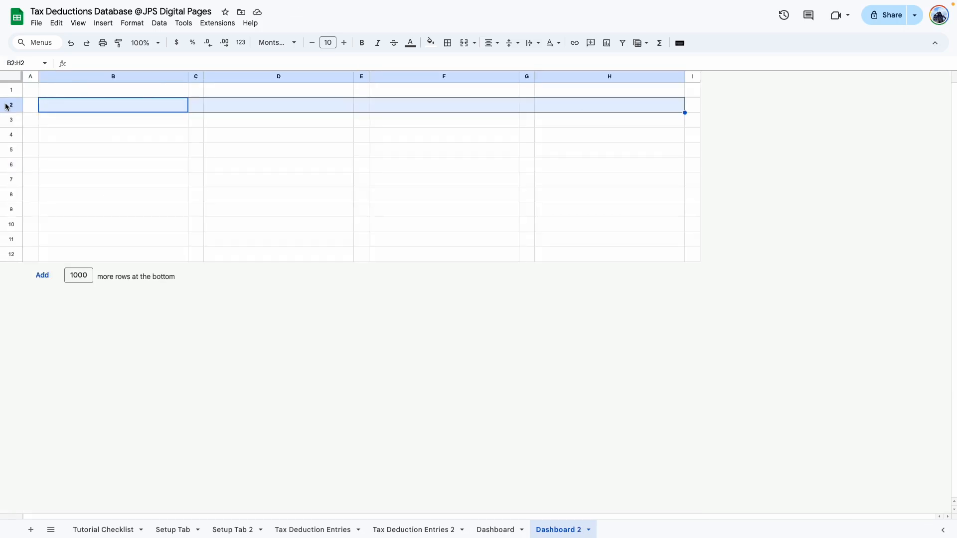
right_click(6, 106)
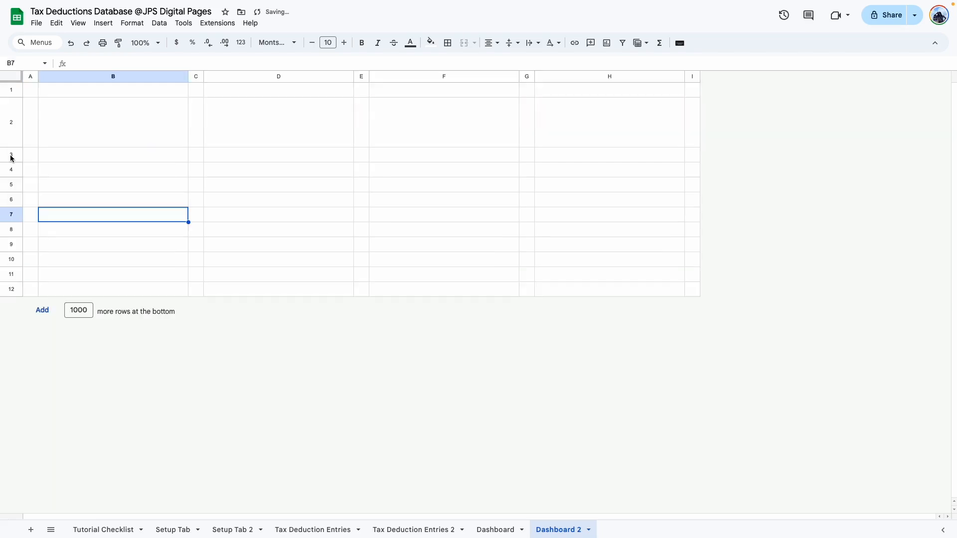
Set the height of row 5 to 100 pixels
left_click(12, 155)
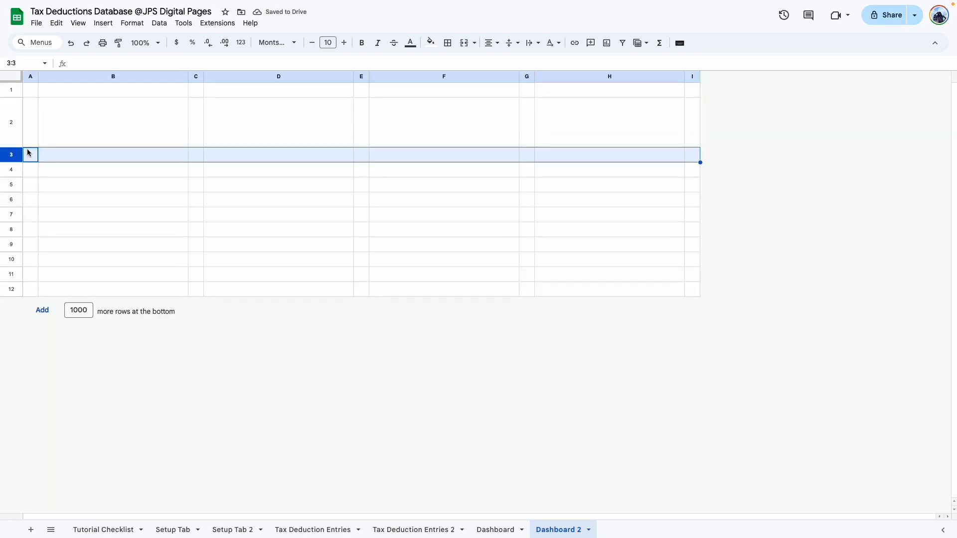
right_click(11, 184)
left_click(100, 341)
type("100")
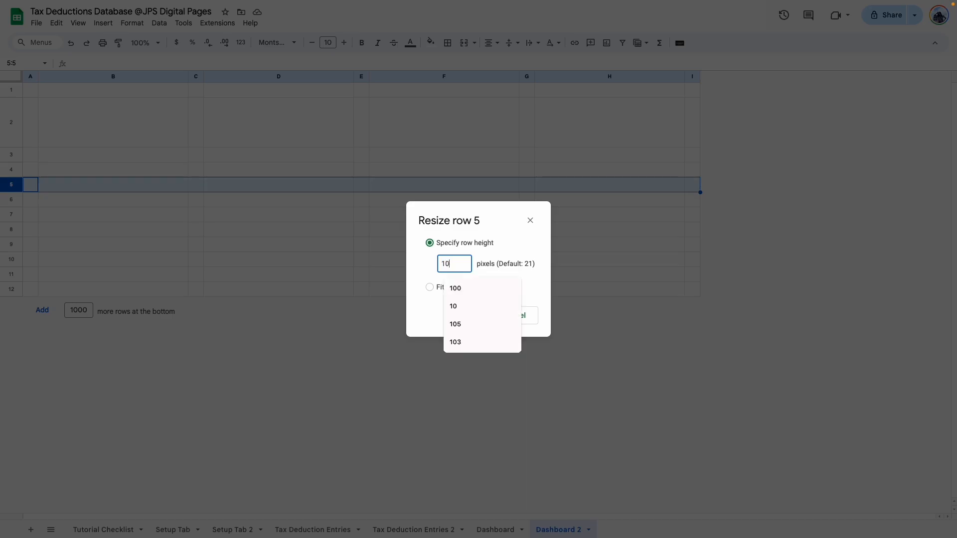
key("Return")
Set the height of row 8 to 300 pixels
left_click(10, 264)
right_click(10, 263)
left_click(99, 420)
type("300")
key("Return")
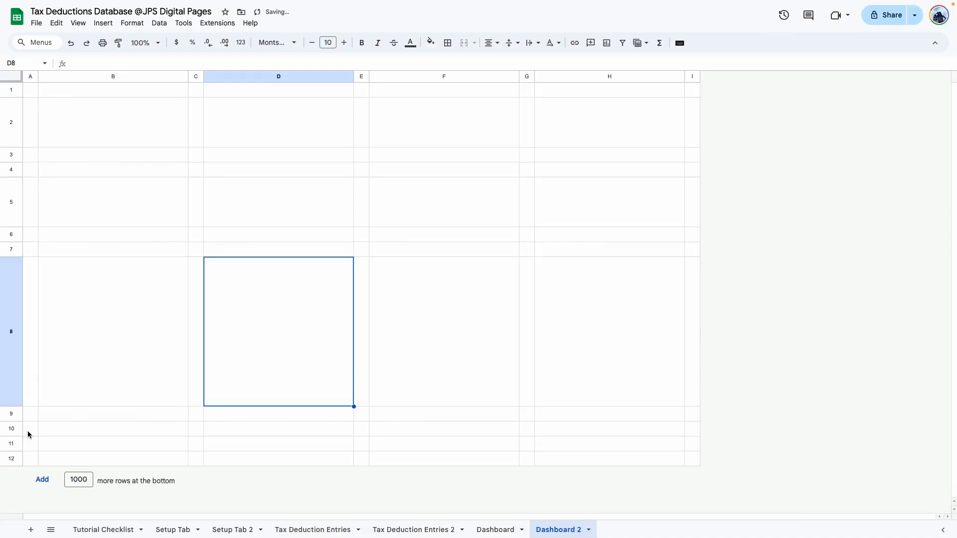
Set the height of row 11 to 400 pixels
left_click(15, 418)
left_click(10, 443)
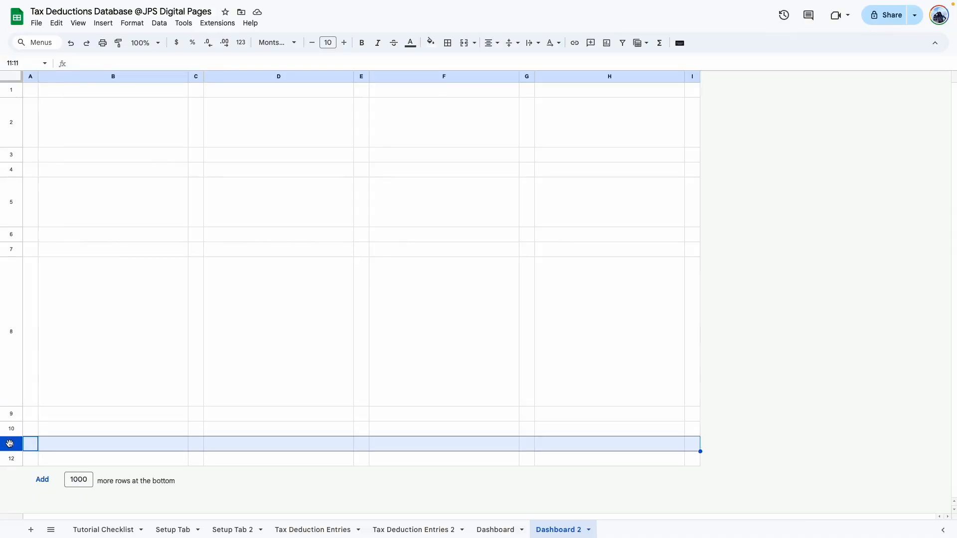
right_click(9, 443)
left_click(73, 343)
type("400")
key("Return")
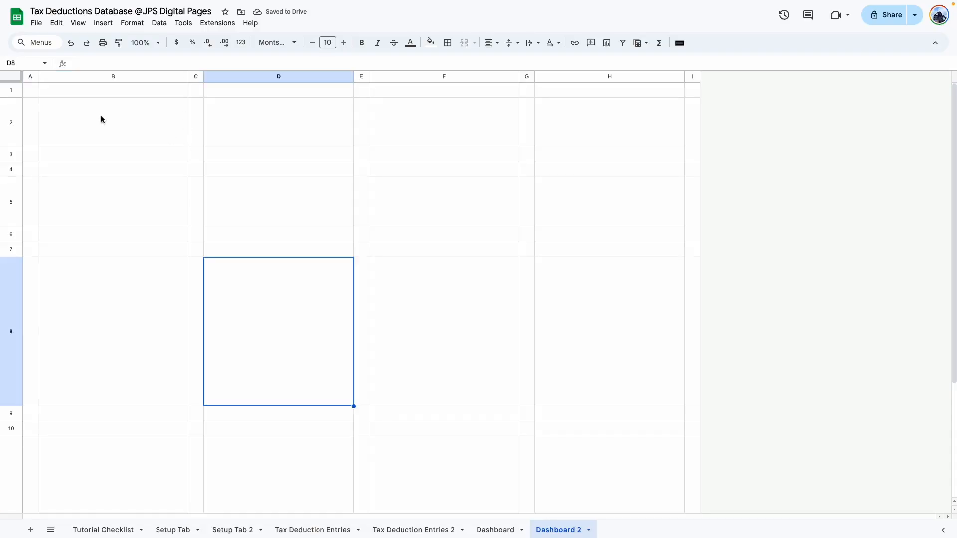
Add a thin solid outer border around the title area B2:H2
left_click_drag(101, 115, 581, 120)
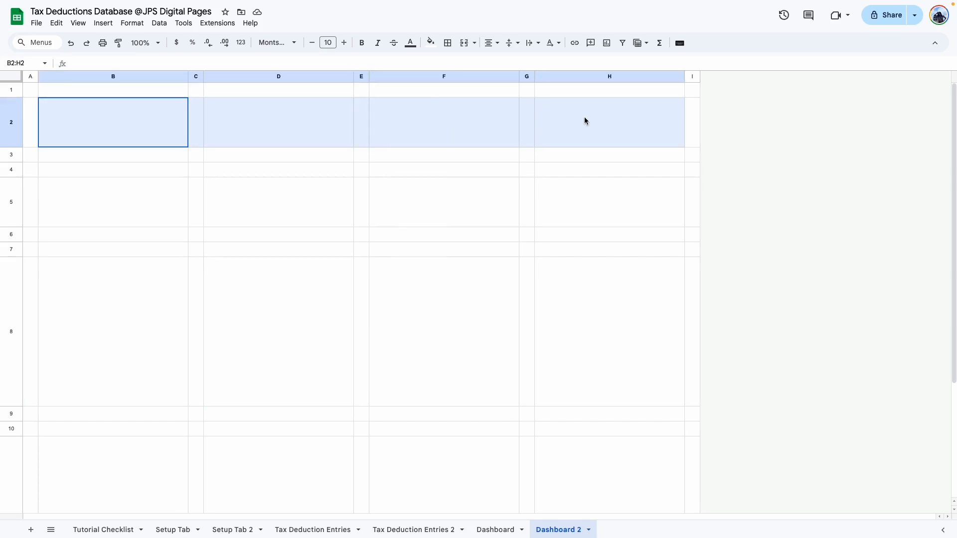
left_click(448, 42)
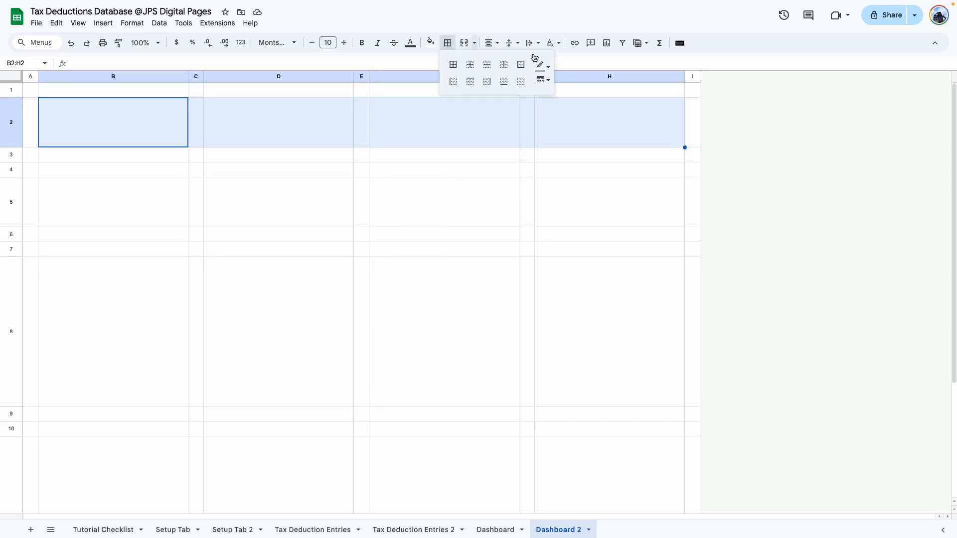
left_click(542, 79)
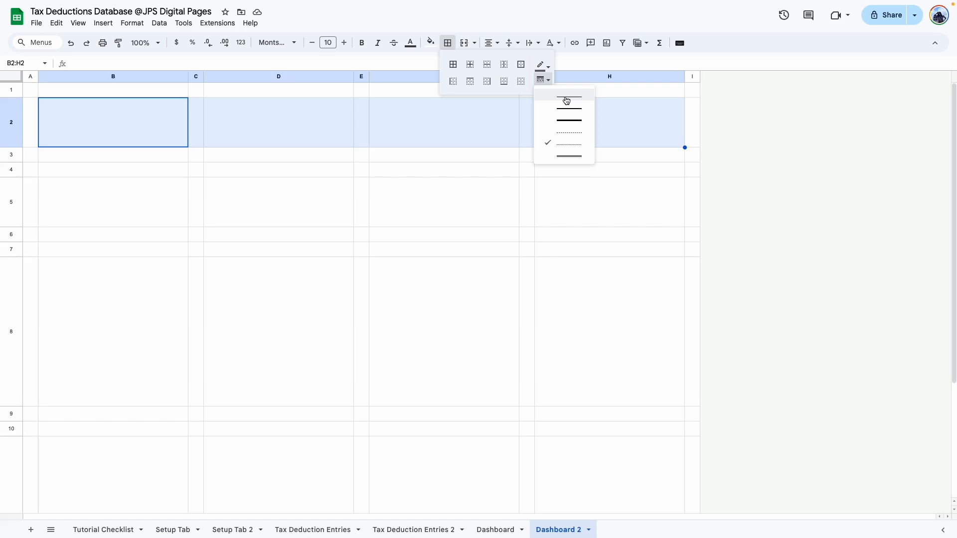
left_click(566, 98)
left_click(520, 65)
left_click(399, 272)
Add outer borders to cells B4 and B5 to form the first summary card
left_click(123, 183)
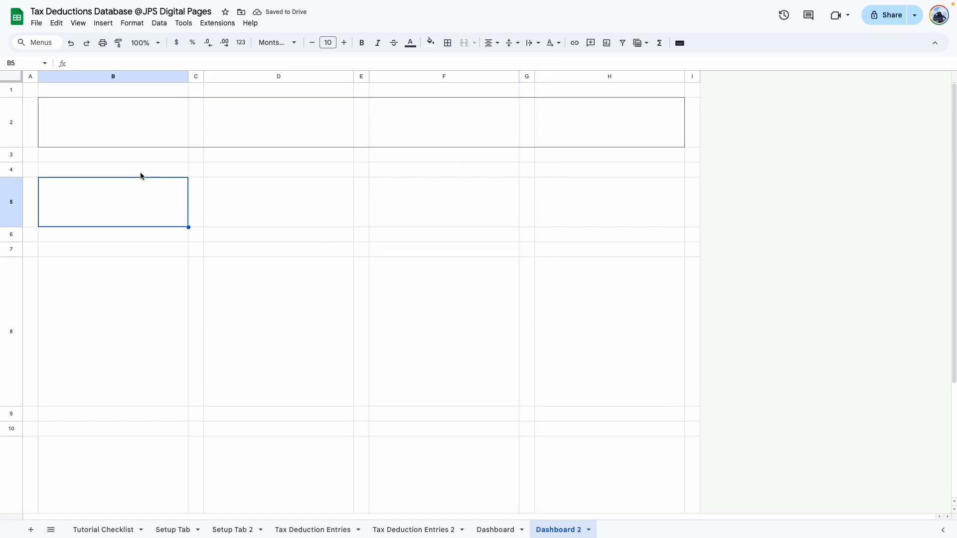
left_click(140, 172)
left_click(448, 44)
left_click(153, 206)
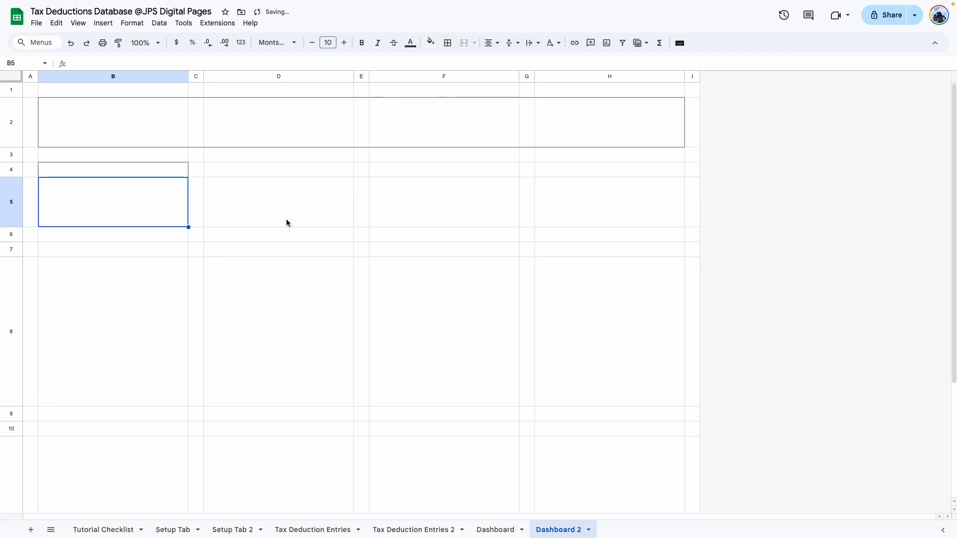
left_click(448, 43)
left_click(521, 66)
left_click(264, 190)
Copy the formatting of the B4:B5 card onto D4:D5, F4:F5 and H4:H5
left_click_drag(157, 173, 156, 202)
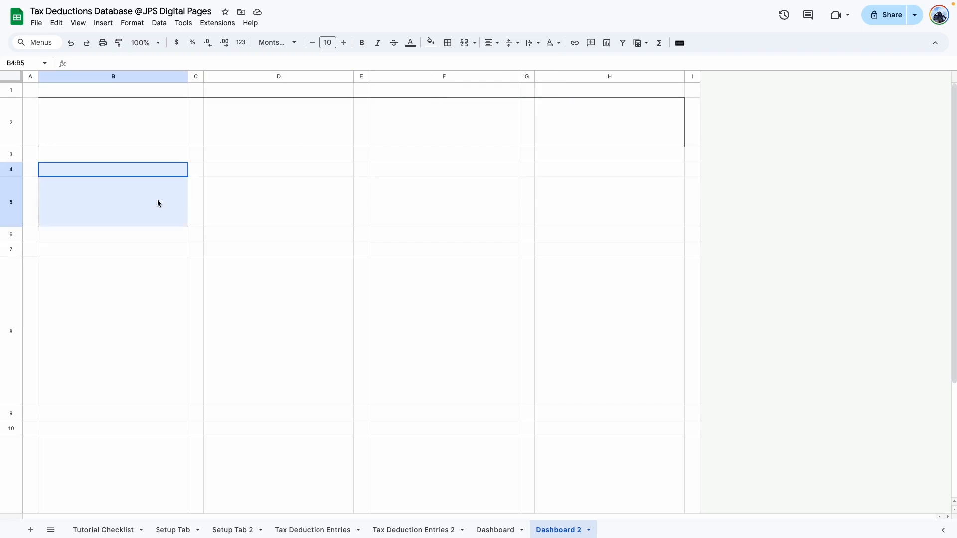
left_click(118, 43)
left_click(223, 169)
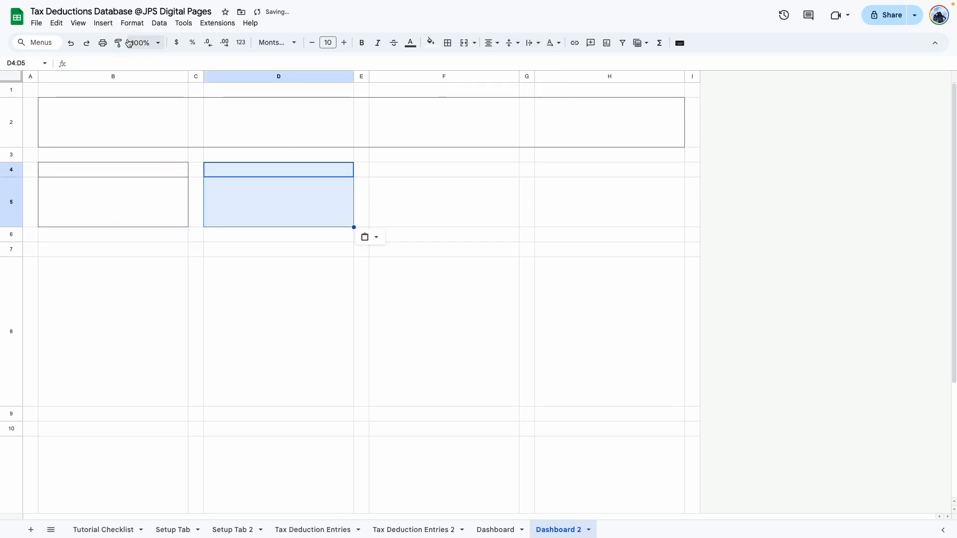
left_click(728, 345)
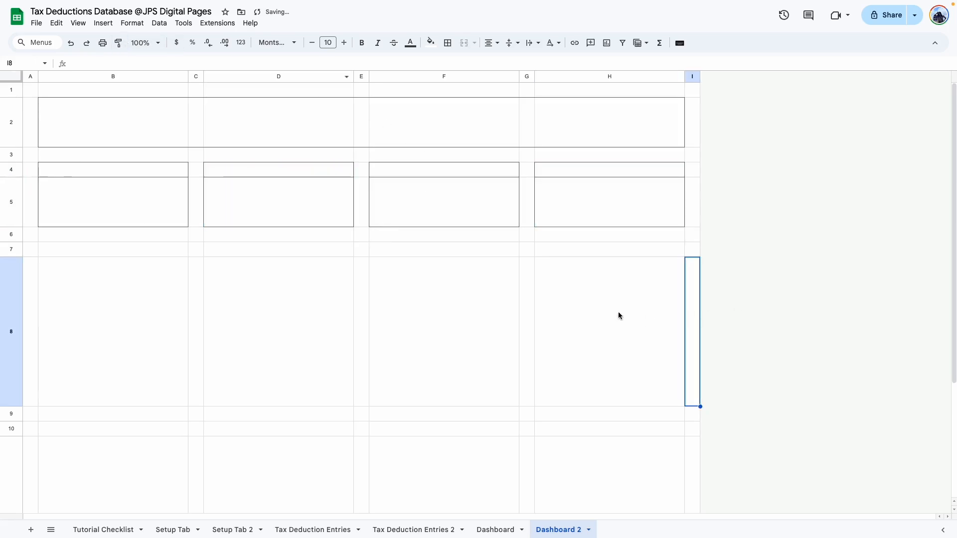
Merge cells B7:D7 and add an outer border for the first chart header
left_click(496, 530)
left_click(558, 529)
left_click_drag(88, 250, 287, 249)
left_click(466, 44)
left_click(448, 44)
left_click(519, 64)
Add an outer border around the chart area B8:D8
left_click_drag(107, 326, 313, 335)
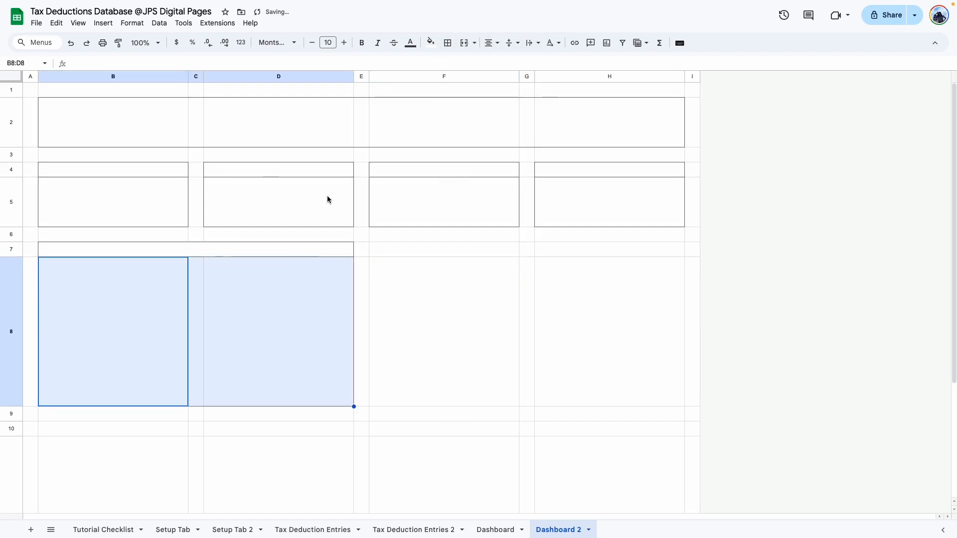
left_click(447, 43)
left_click(524, 66)
Copy the formatting of the B7:D8 chart section onto F7:H8
left_click_drag(111, 254, 124, 319)
left_click(118, 43)
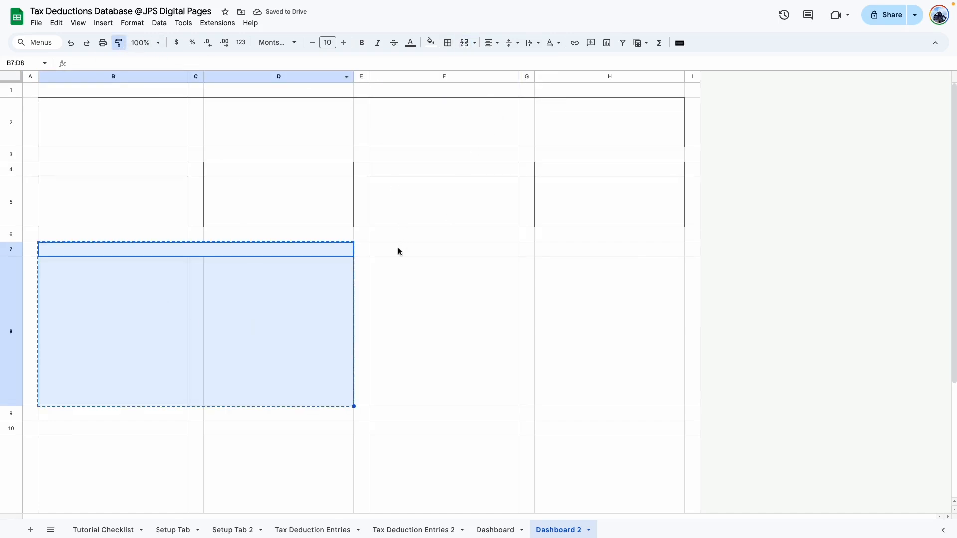
left_click_drag(397, 249, 643, 359)
left_click(692, 349)
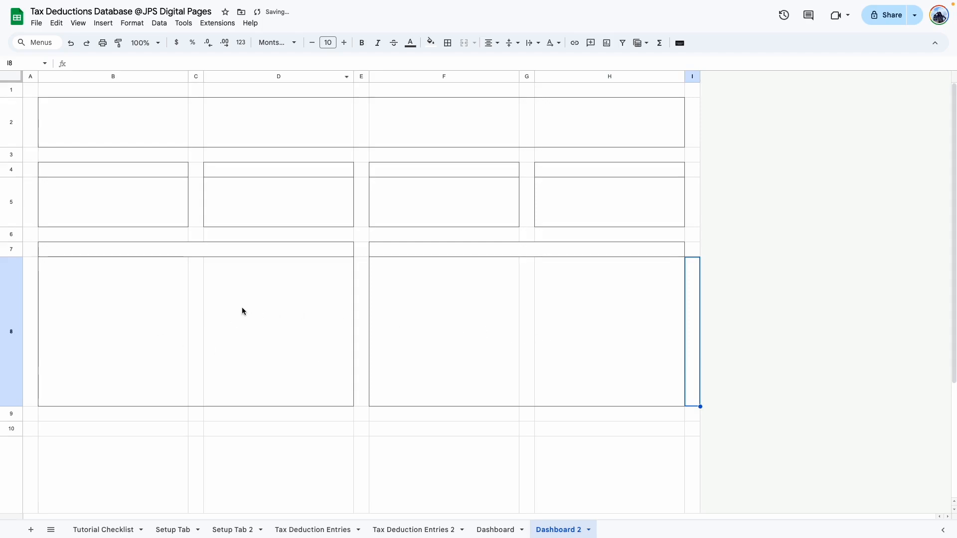
Merge cells B10:H10 and add an outer border for the monthly chart header, following the Dashboard sheet
scroll(387, 270, "down", 3)
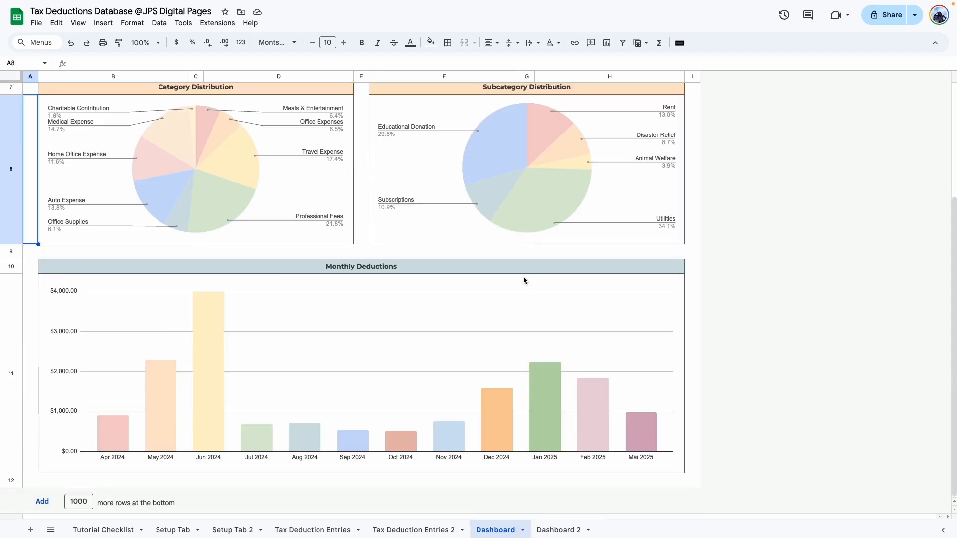
left_click(553, 529)
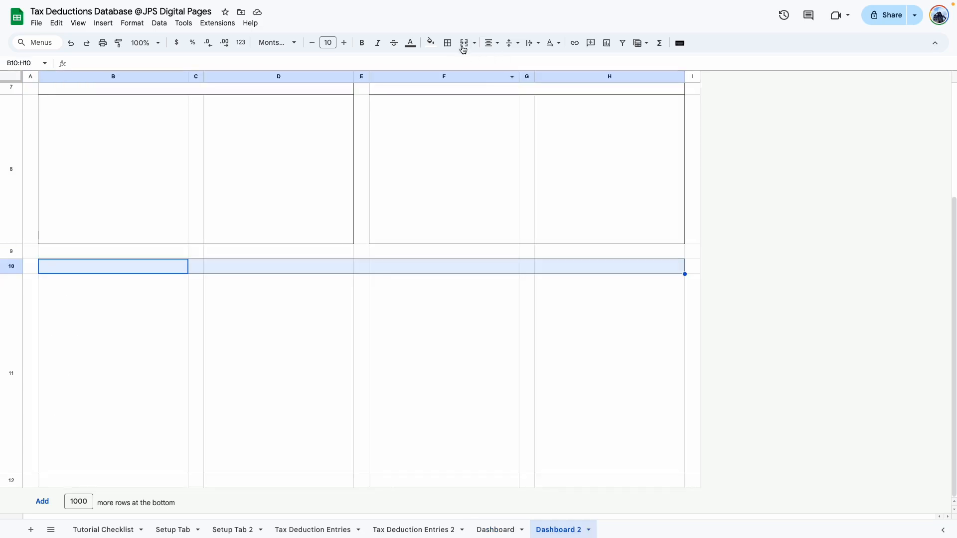
left_click(463, 45)
left_click(447, 44)
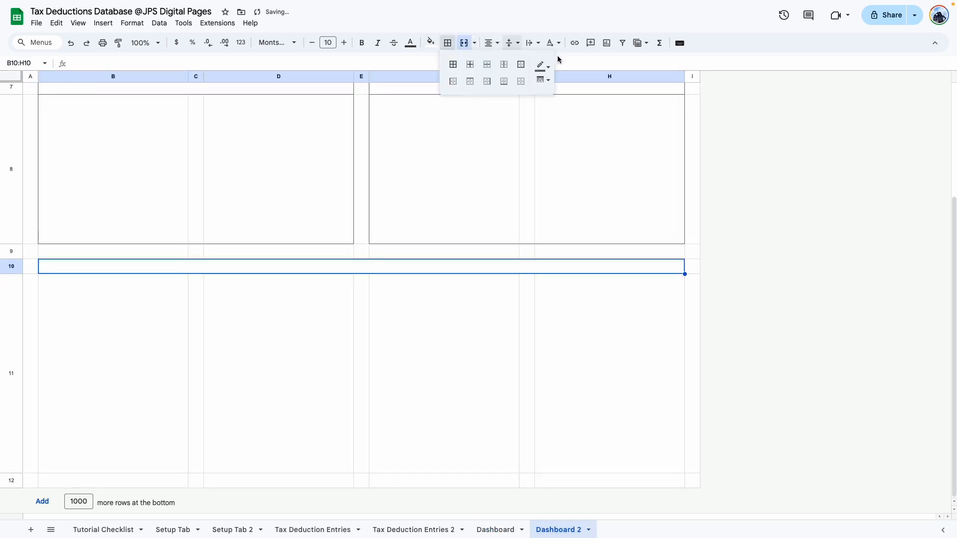
left_click(522, 65)
left_click(431, 319)
Add an outer border around the monthly chart area B11:H11
left_click_drag(76, 304, 619, 390)
left_click(447, 43)
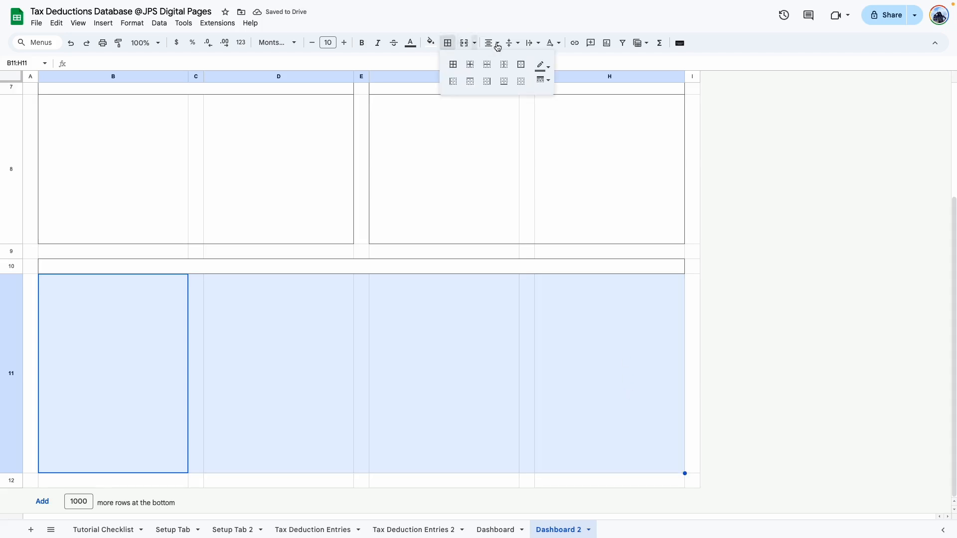
left_click(521, 65)
Hide the gridlines on the Dashboard 2 sheet
scroll(797, 319, "up", 3)
left_click(119, 299)
left_click(113, 170)
left_click(78, 23)
mouse_move(91, 45)
left_click(260, 60)
scroll(579, 367, "down", 3)
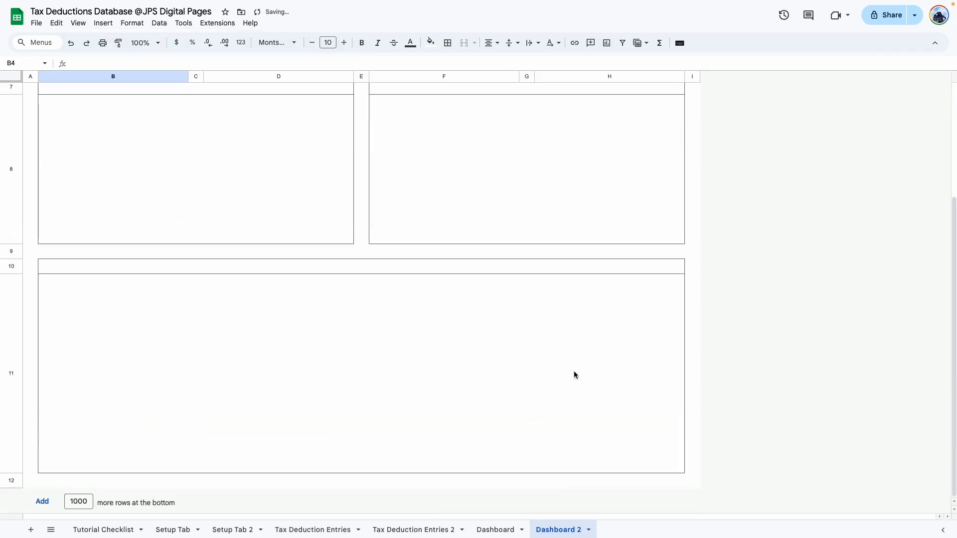
Merge title cells B2:H2, fill the title light yellow, and fill the section headers with pastel red, orange, blue-grey and blue theme colors
scroll(574, 372, "up", 3)
left_click_drag(120, 122, 659, 123)
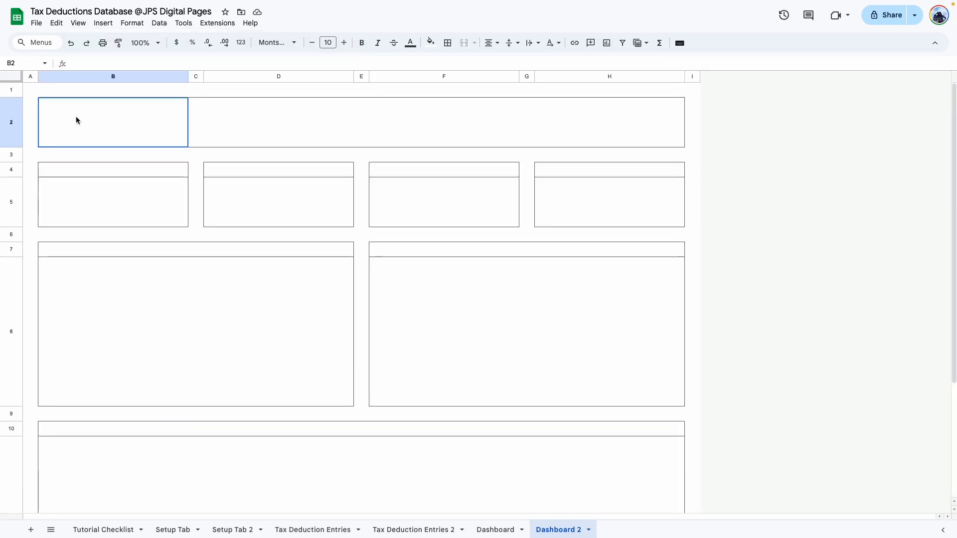
left_click_drag(77, 120, 677, 124)
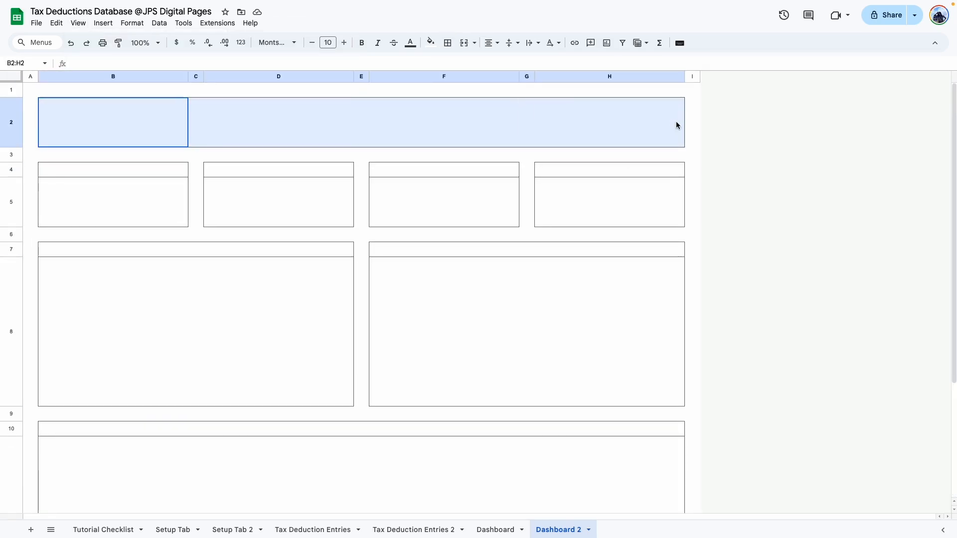
left_click(464, 43)
left_click(431, 43)
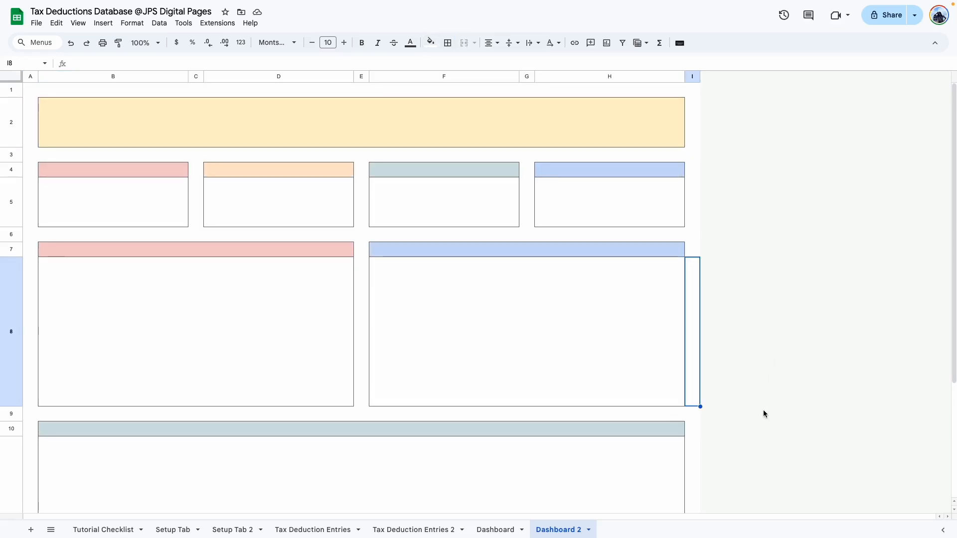
Enter the title "Tax Deduction Dashboard" in B2:H2 and format it bold at font size 33
left_click(321, 130)
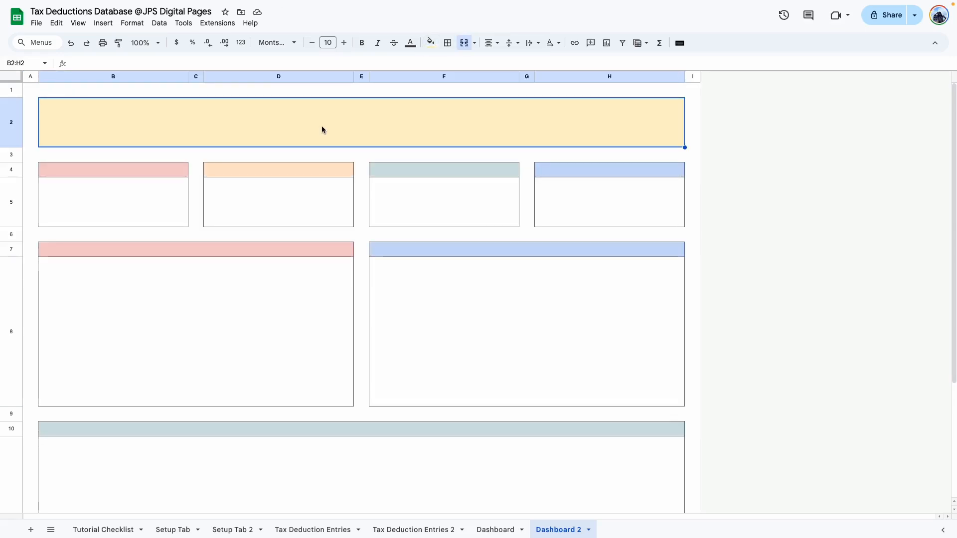
key("Return")
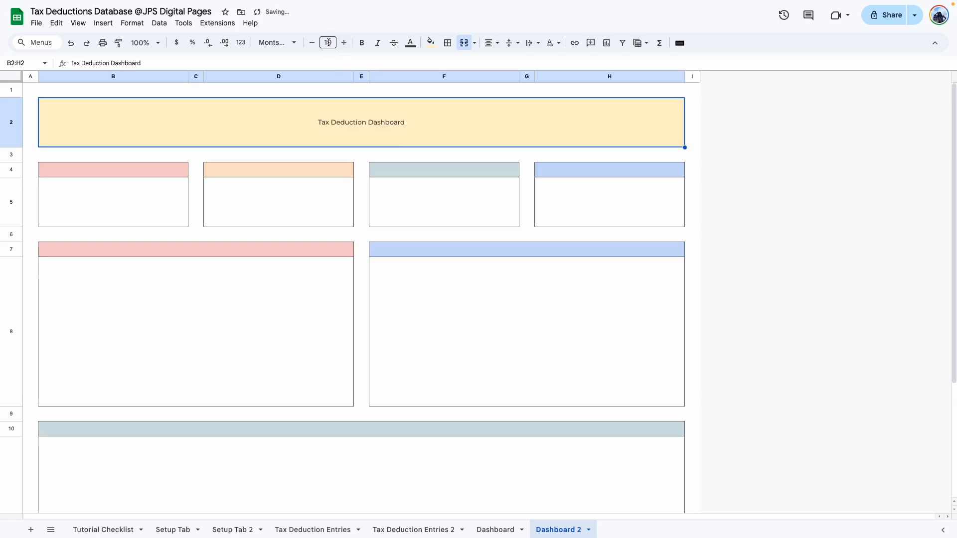
left_click(328, 43)
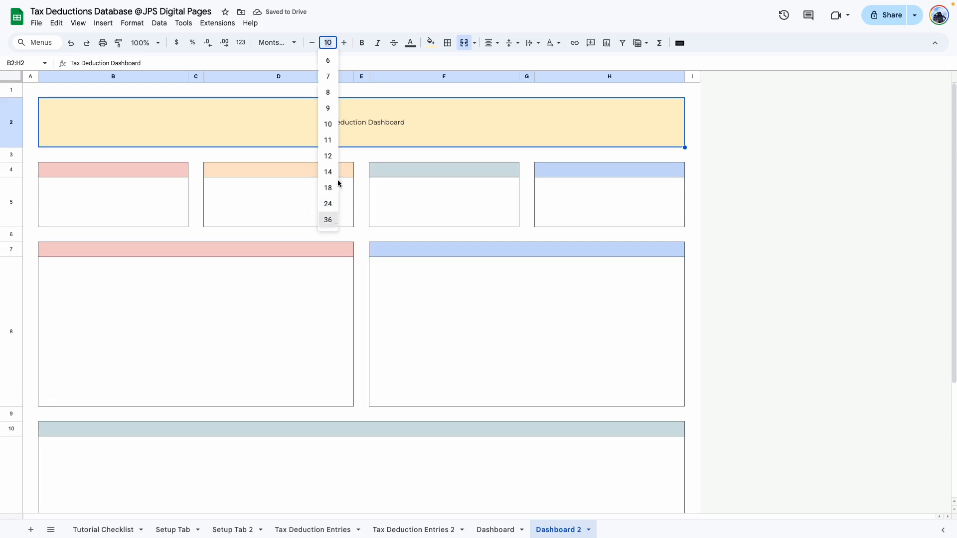
left_click(328, 220)
left_click(362, 43)
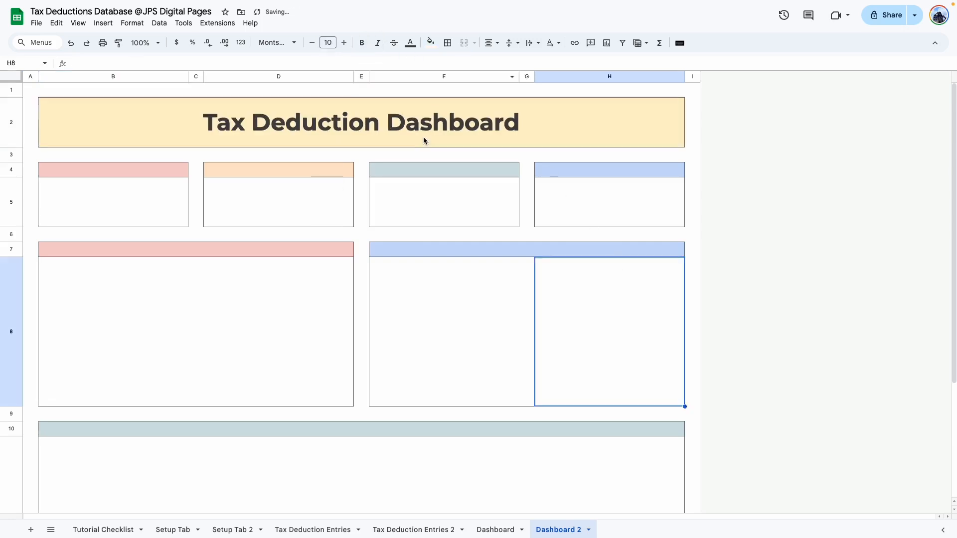
left_click(312, 43)
left_click(312, 43)
left_click(312, 43)
Examine the four card header labels in row 4 of the finished Dashboard sheet
left_click(85, 167)
left_click(231, 172)
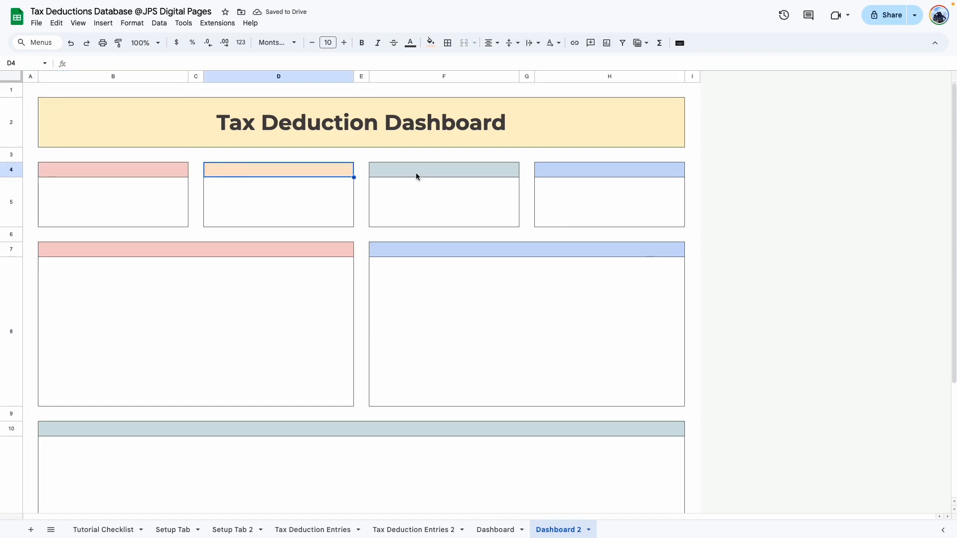
left_click(496, 530)
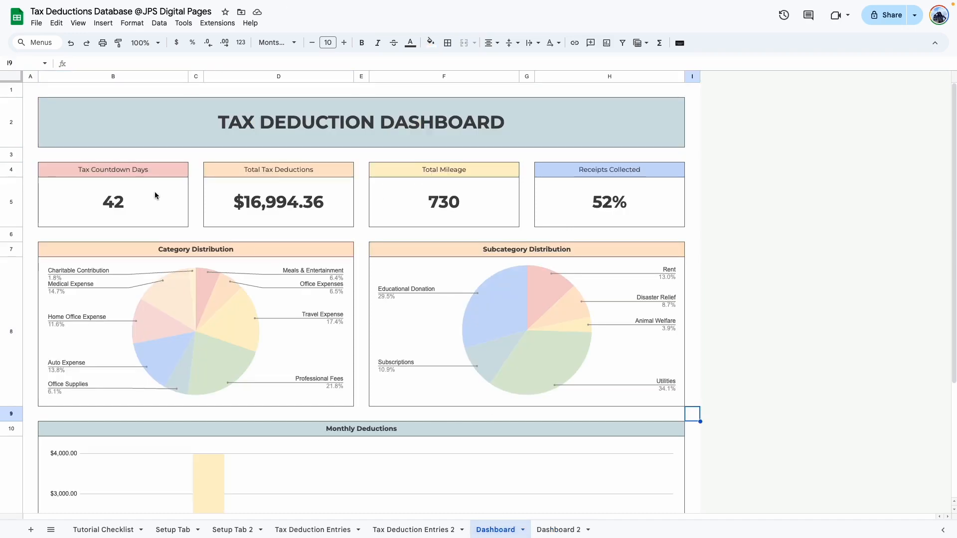
left_click(140, 169)
left_click(237, 170)
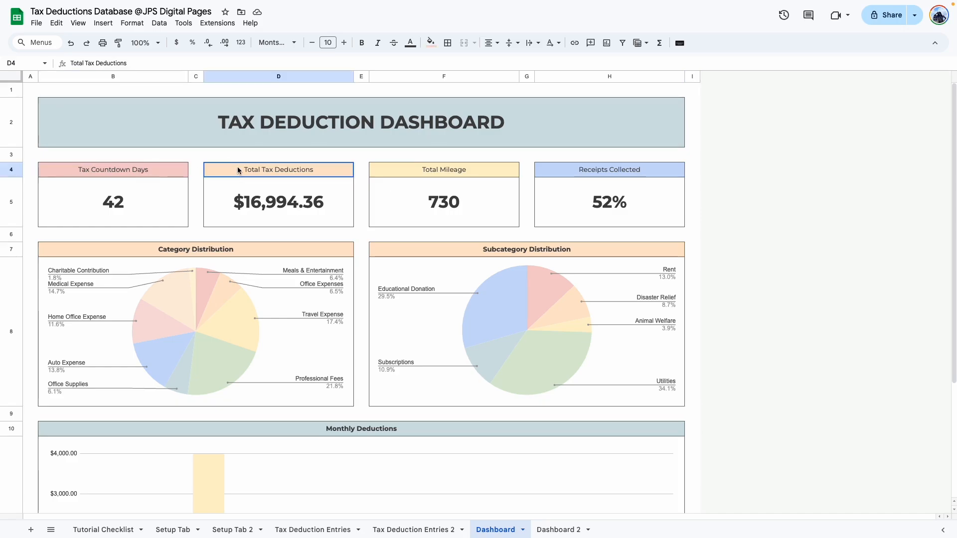
left_click(423, 171)
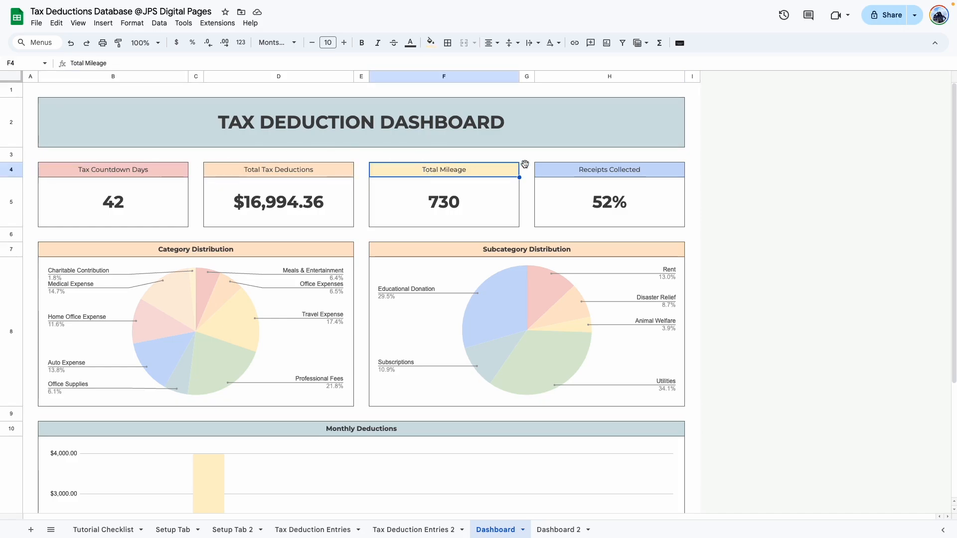
left_click(632, 173)
Copy the card labels in B4:H4 of the Dashboard sheet to row 4 of Dashboard 2 as values only
left_click_drag(160, 172, 586, 169)
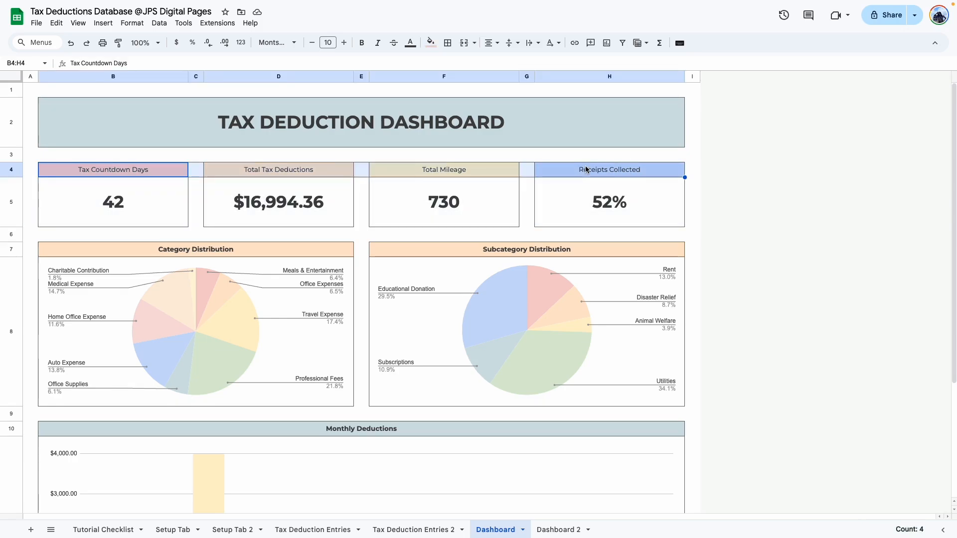
left_click(558, 529)
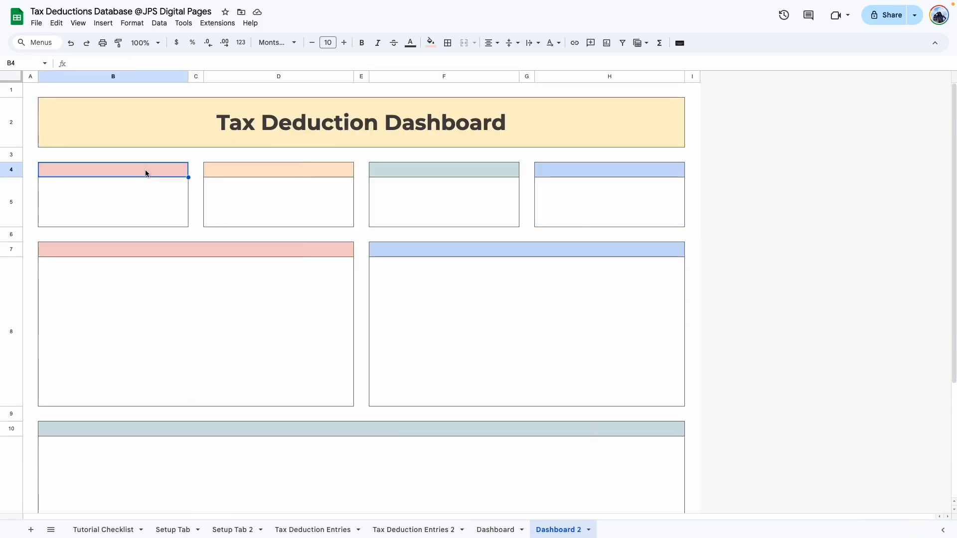
right_click(145, 171)
mouse_move(235, 207)
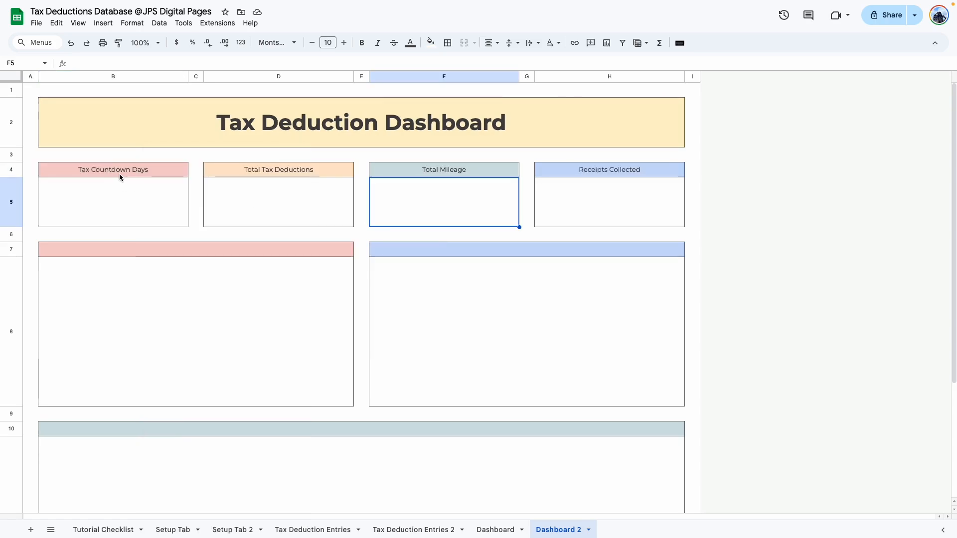
left_click(119, 174)
left_click(283, 171)
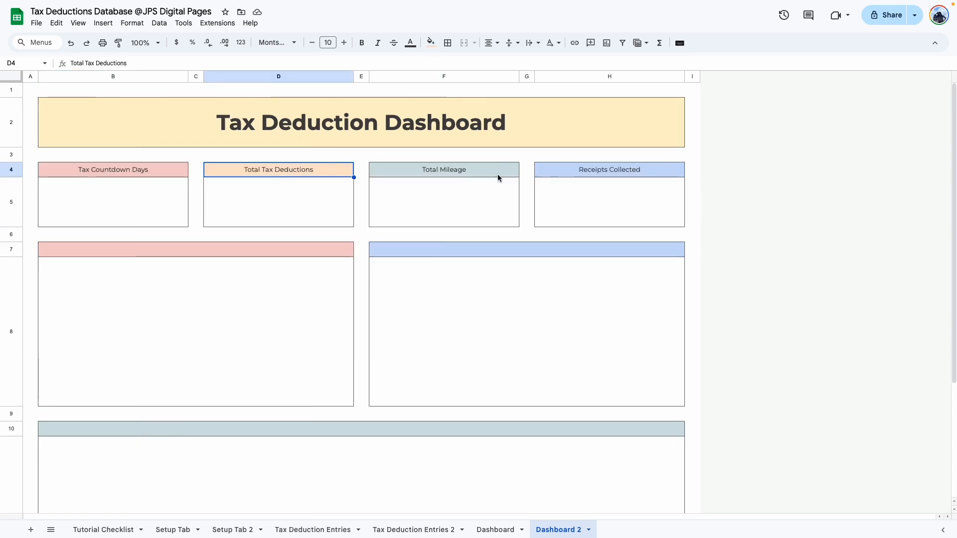
left_click(471, 175)
left_click(633, 170)
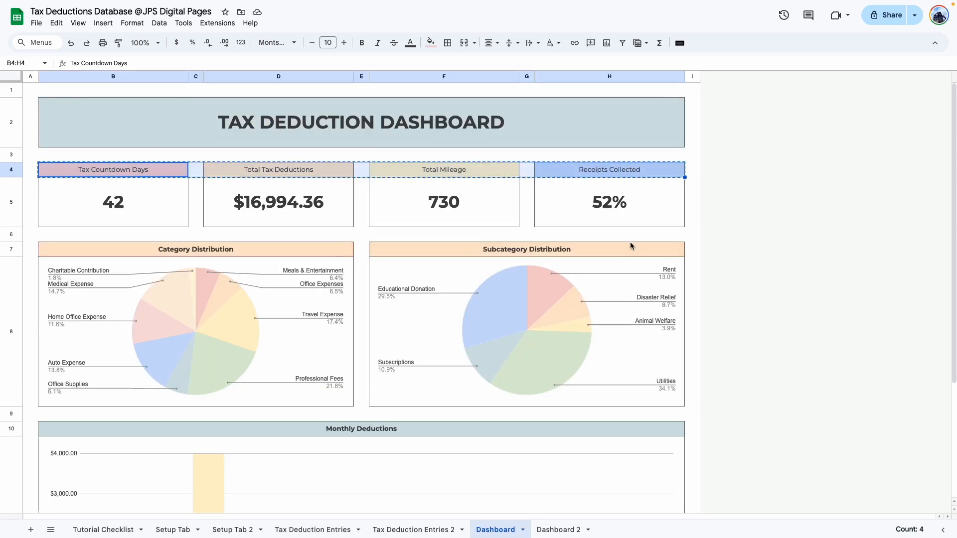
Copy the two pie chart headers in B7:H7 of the Dashboard sheet to row 7 of Dashboard 2 as values only
left_click_drag(327, 258, 429, 252)
key("ctrl+c")
right_click(251, 249)
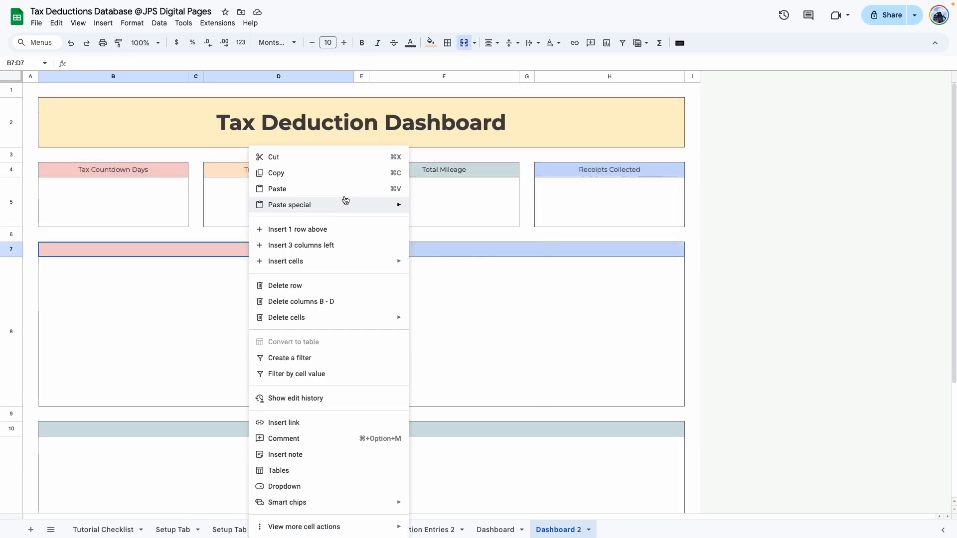
mouse_move(344, 199)
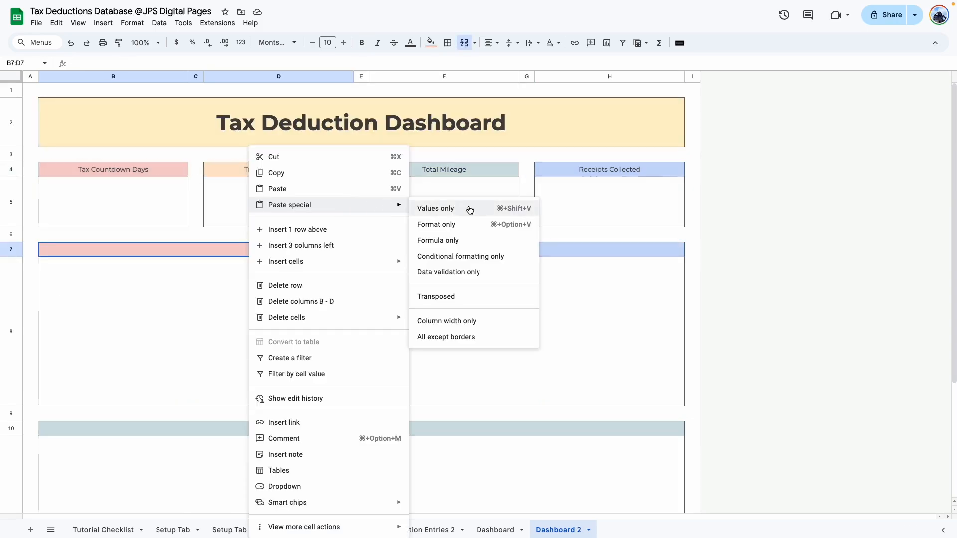
left_click(439, 207)
Copy the Monthly Deductions header from row 10 of the Dashboard sheet to the same row of Dashboard 2, keeping the existing fill
left_click(493, 528)
scroll(289, 370, "down", 3)
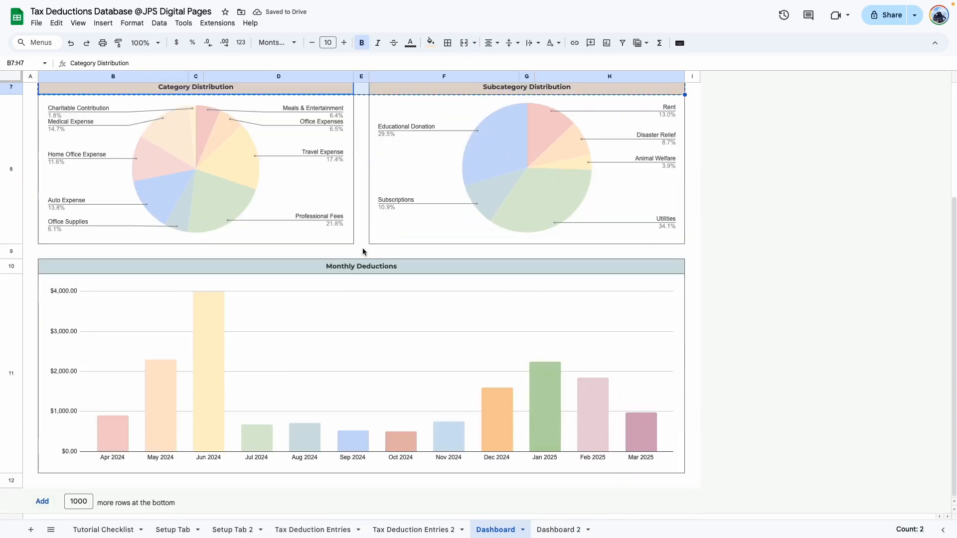
left_click(360, 269)
key("ctrl+c")
left_click(560, 529)
scroll(336, 291, "down", 3)
scroll(209, 154, "up", 3)
Make the card and chart header labels in rows 4, 7 and 10 of Dashboard 2 bold
left_click(178, 169)
left_click(608, 169, "shift")
left_click(194, 247, "ctrl")
left_click(526, 248, "ctrl")
left_click(359, 429, "ctrl")
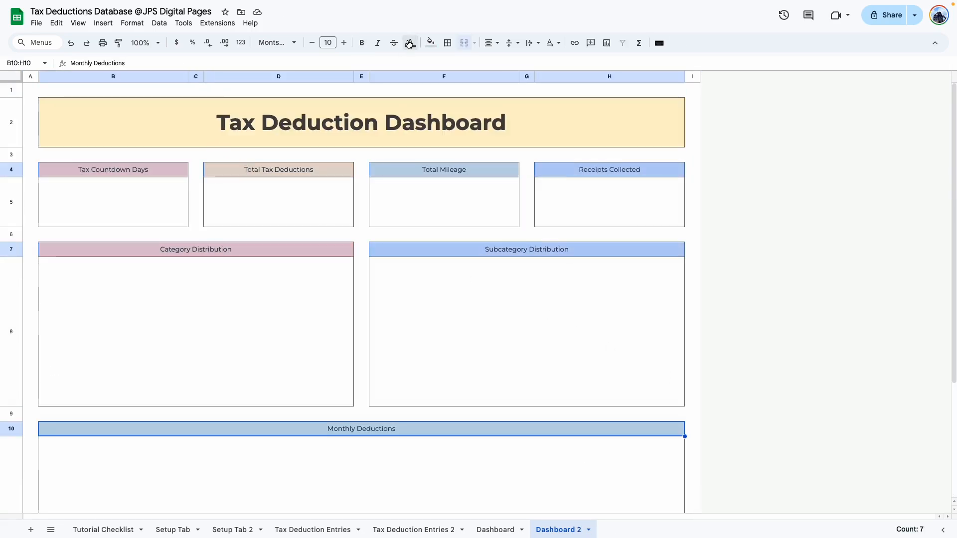
key("ctrl+b")
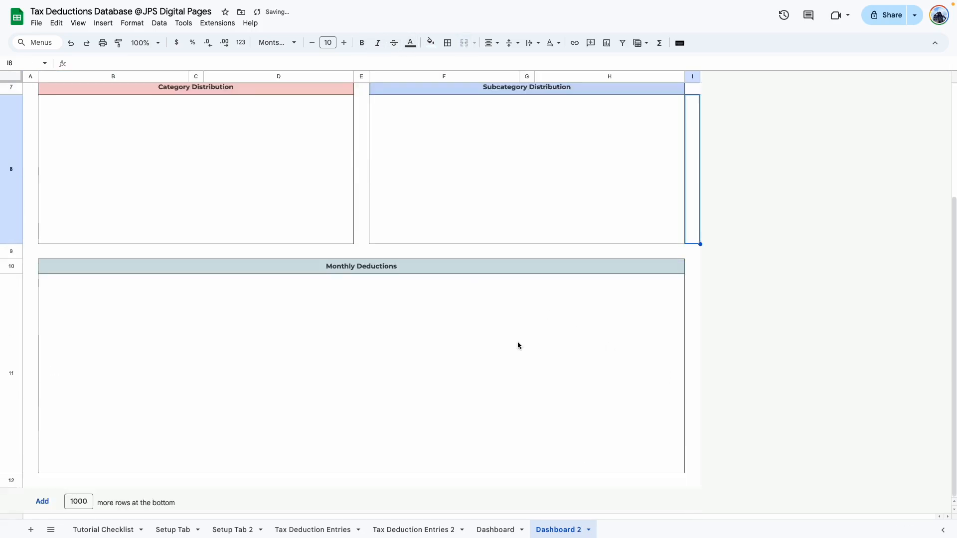
Mark "Dashboard Structure / Design" as done on the Tutorial Checklist sheet
scroll(518, 345, "up", 3)
left_click(104, 531)
left_click(264, 247)
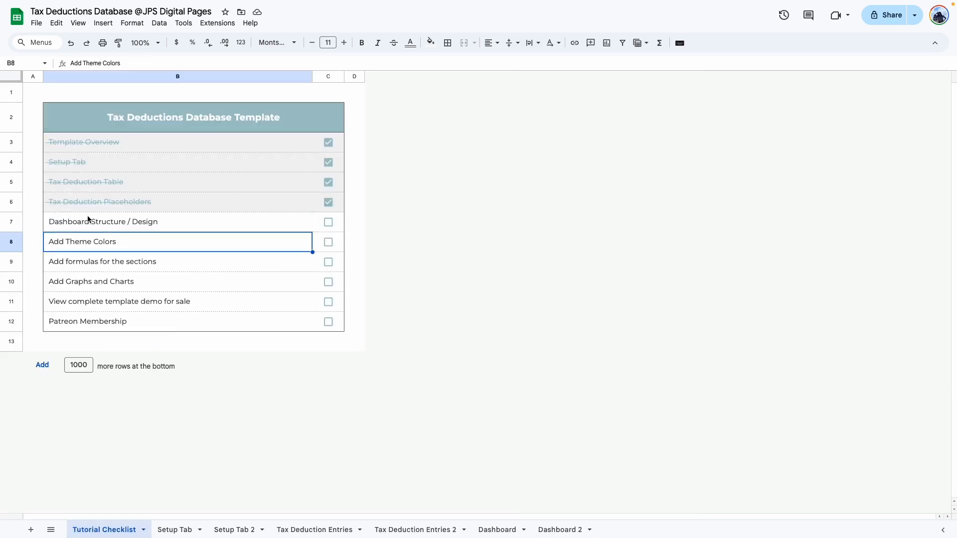
left_click(328, 223)
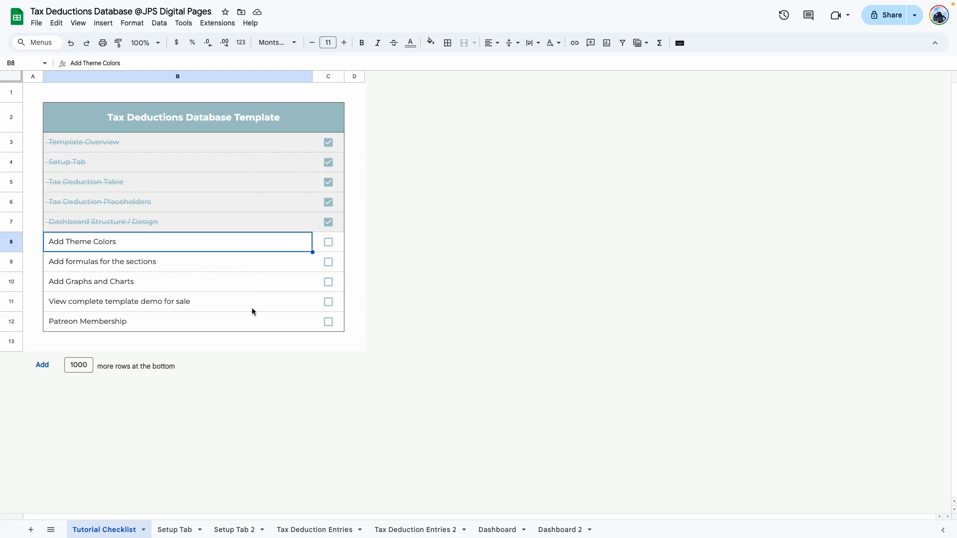
Examine the custom theme's accent colors from the Dashboard sheet's fill colors and browse the ready-made themes
left_click(498, 529)
left_click(431, 43)
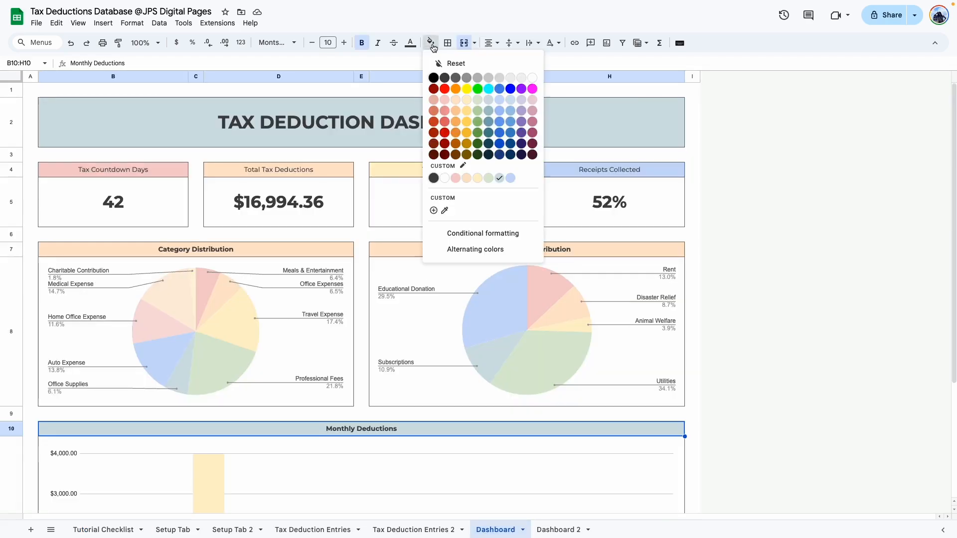
left_click(464, 165)
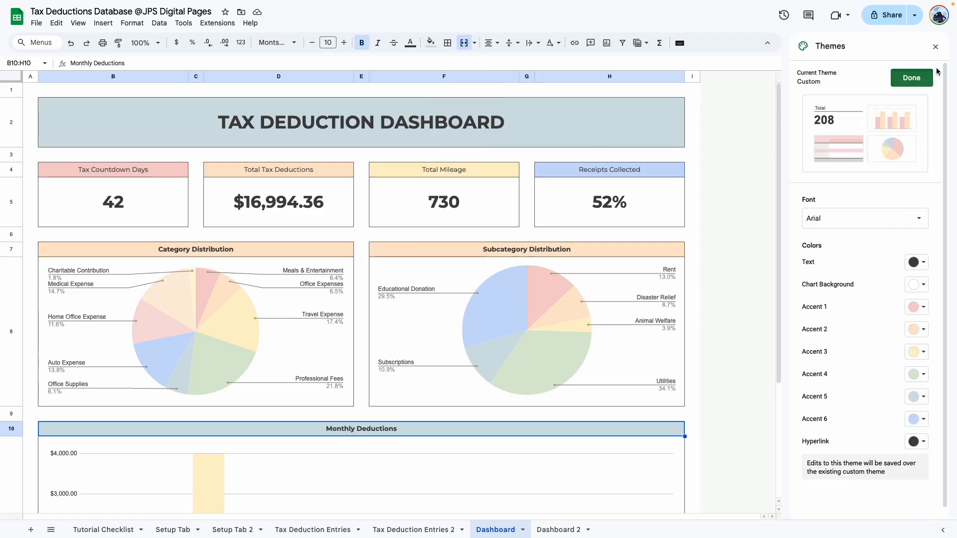
left_click(925, 79)
scroll(851, 279, "down", 10)
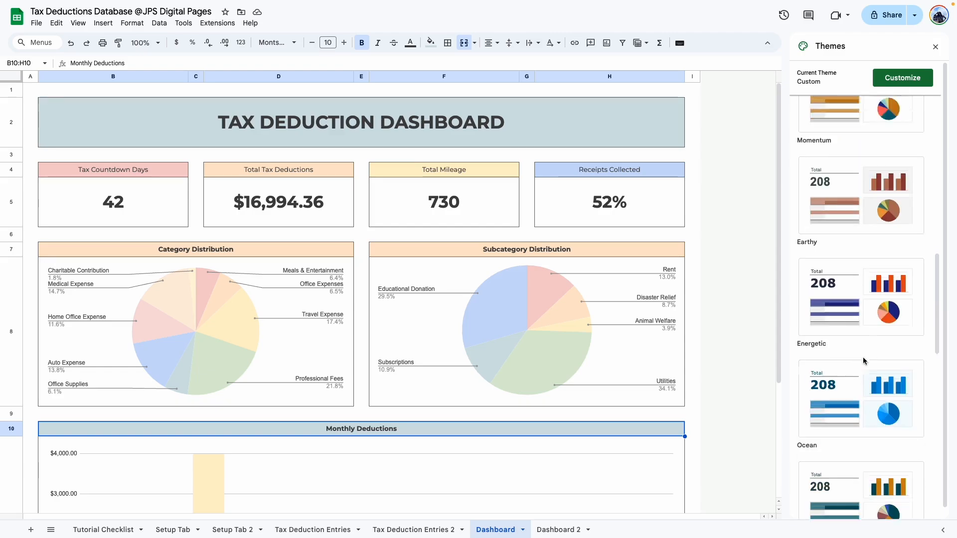
left_click(935, 47)
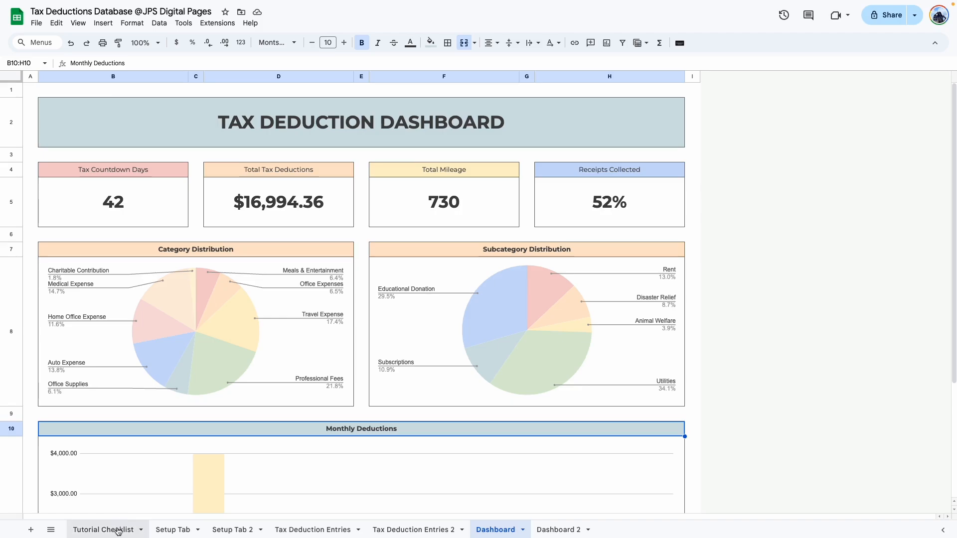
Mark "Add Theme Colors" as done on the Tutorial Checklist sheet
left_click(127, 529)
left_click(495, 331)
left_click(120, 368)
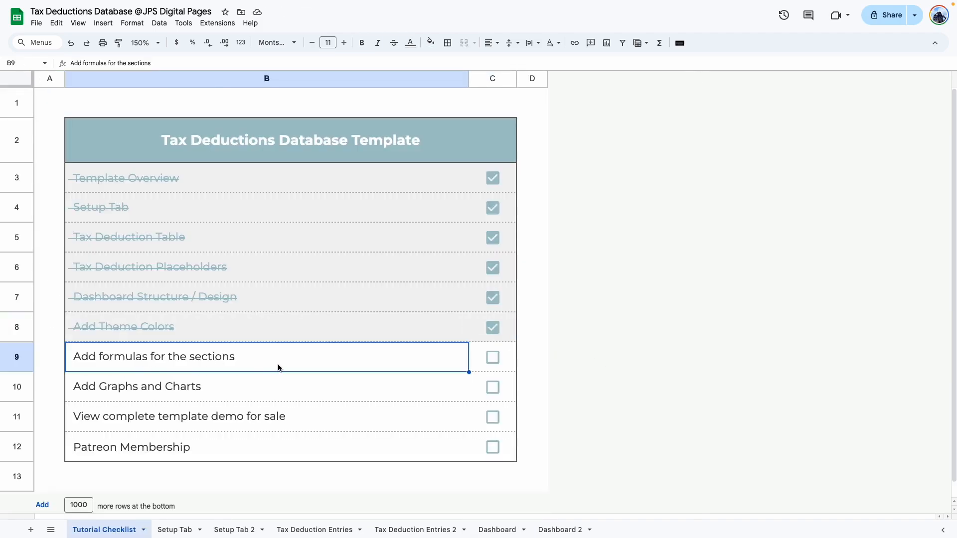
Examine the formulas behind the tax countdown, total deductions and total mileage cards on the Dashboard sheet
left_click(497, 529)
left_click(146, 190)
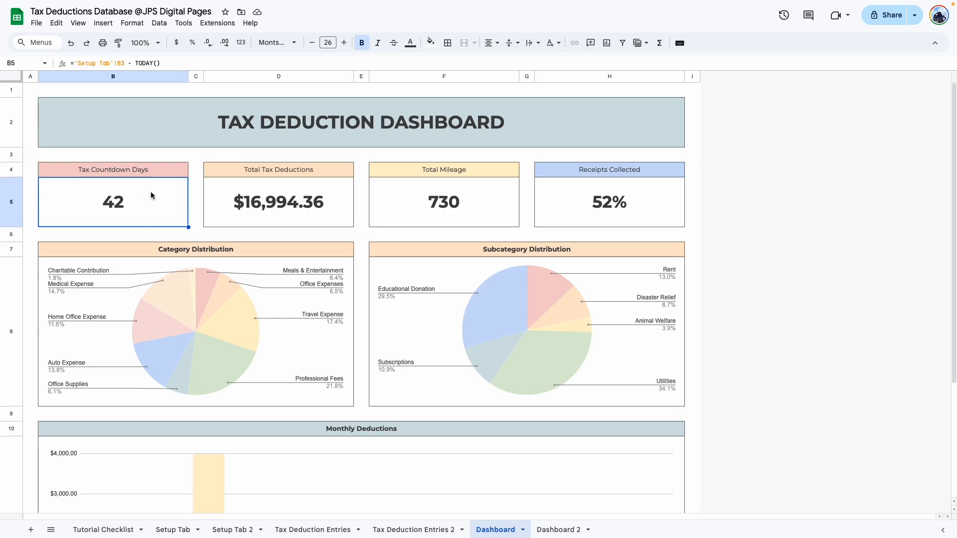
left_click(287, 190)
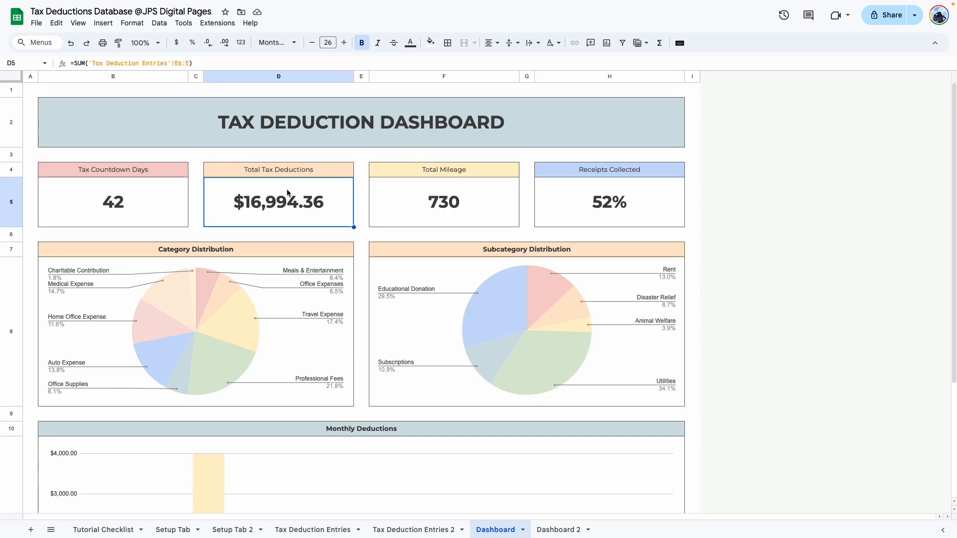
left_click(443, 223)
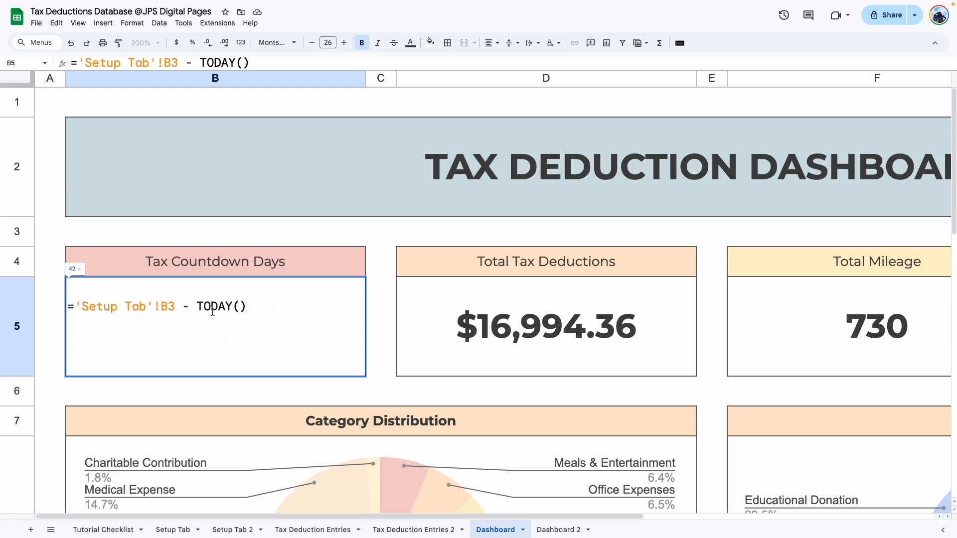
On the Dashboard 2 sheet, enter ='Setup Tab 2'!B3- TODAY() in the card under Tax Countdown Days
left_click(558, 530)
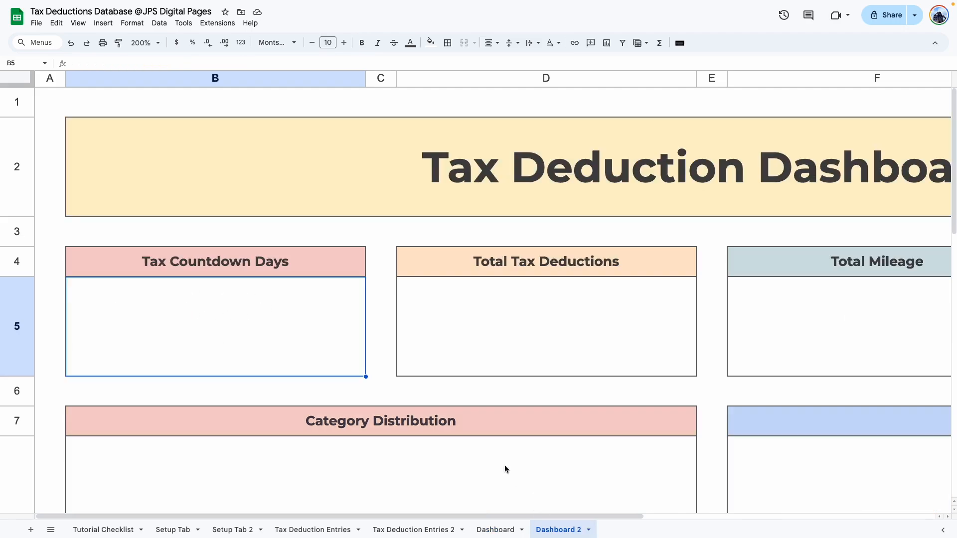
left_click(244, 333)
type("=")
left_click(241, 530)
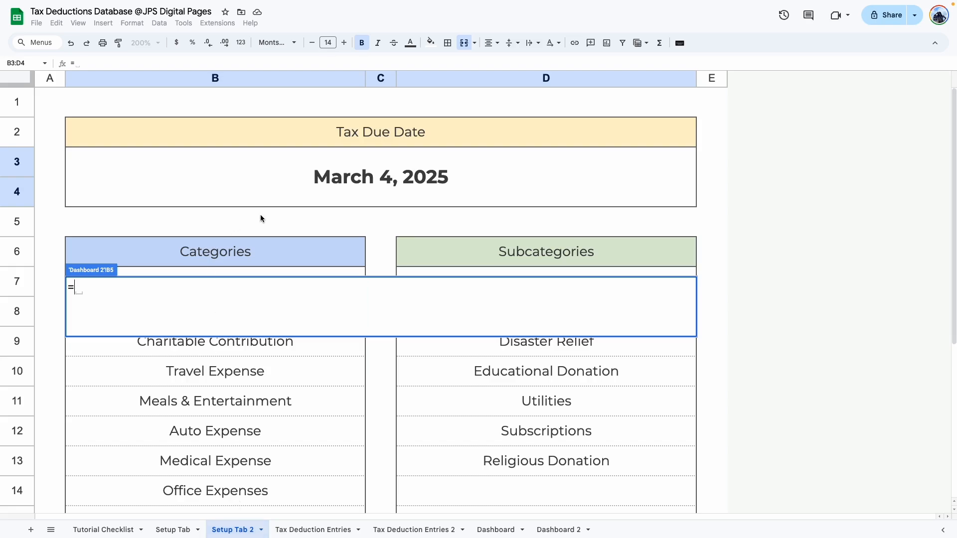
left_click(319, 182)
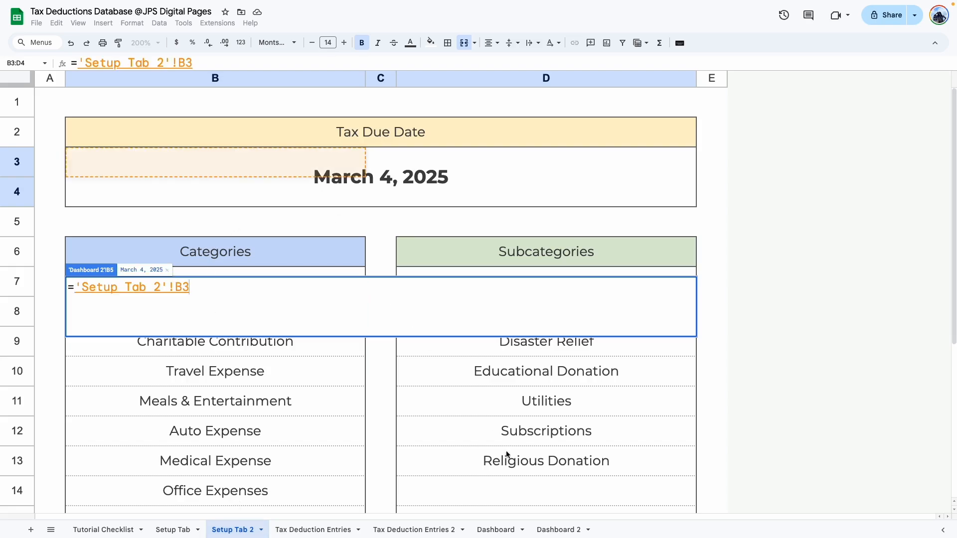
left_click(558, 530)
type("- tod")
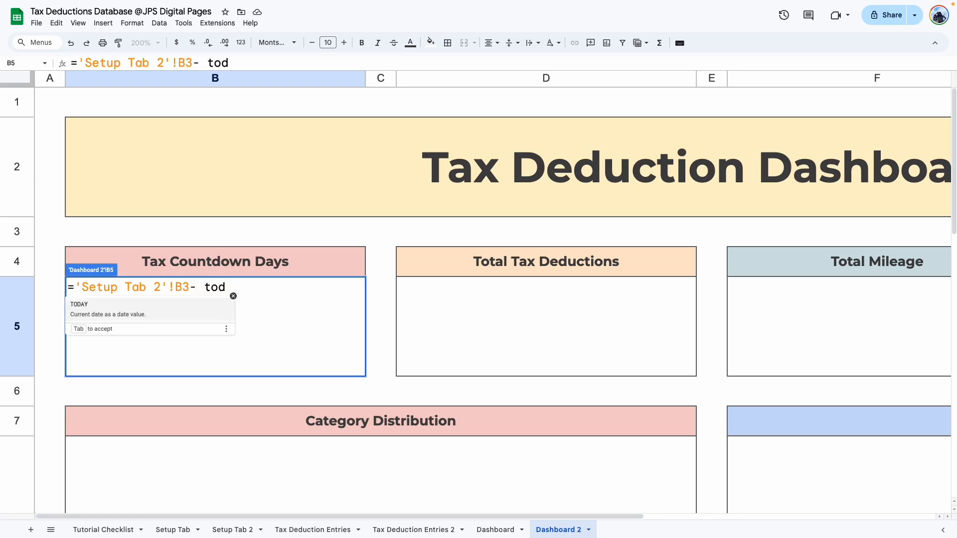
key("Tab")
type(")")
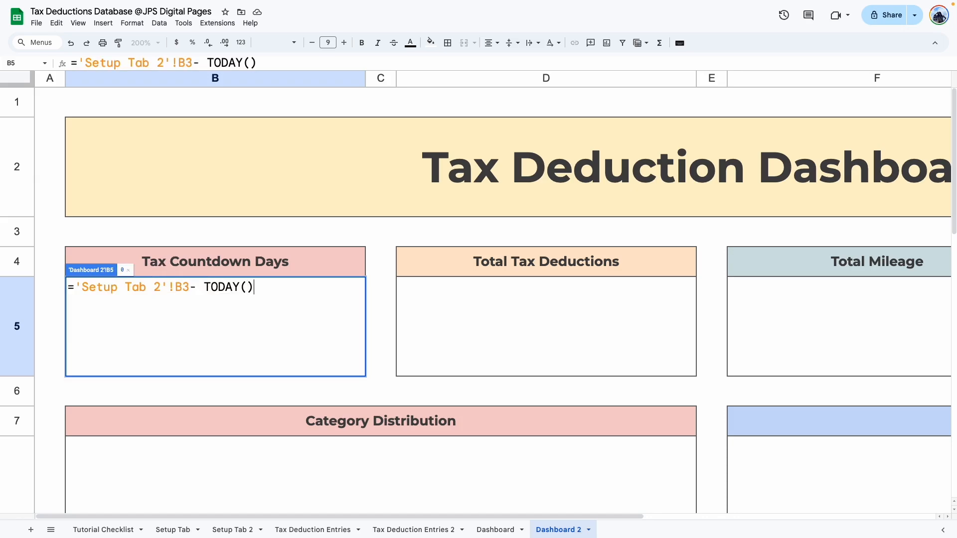
key("Return")
left_click(398, 369)
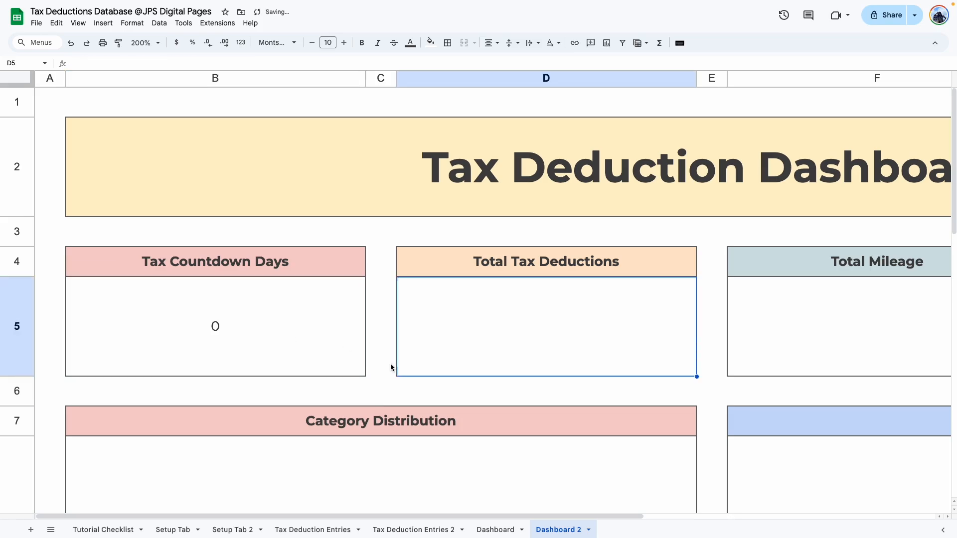
Change the Tax Due Date on the Setup Tab 2 sheet to April 15, 2025
left_click(234, 530)
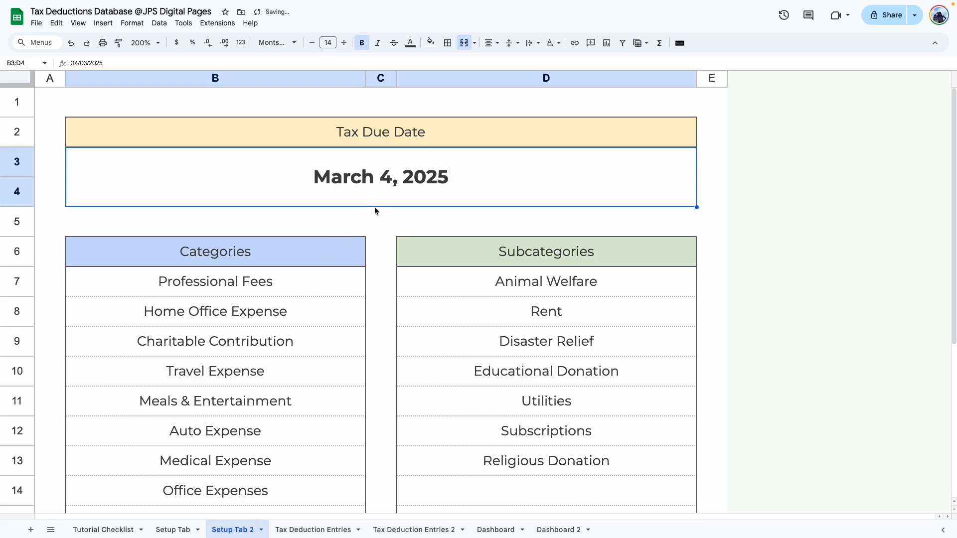
key("Right")
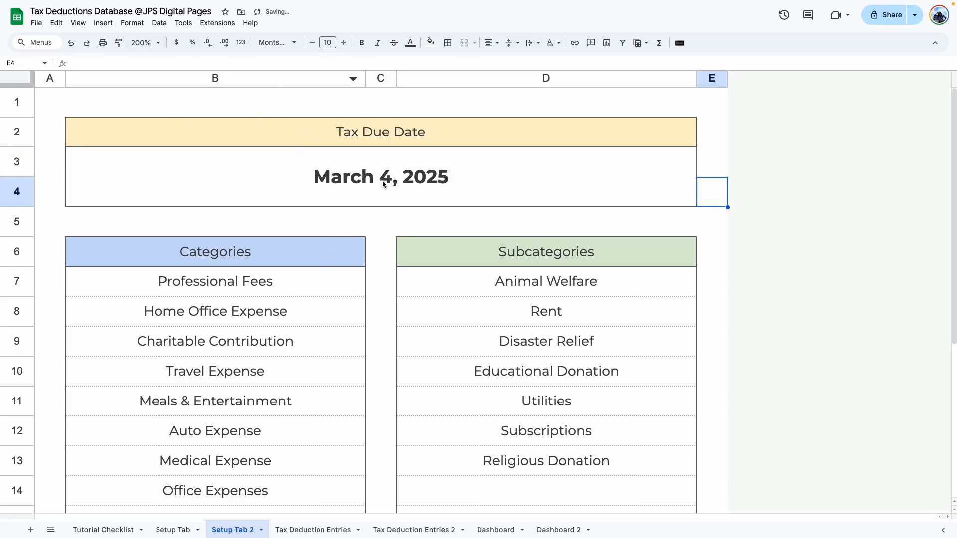
double_click(388, 184)
left_click(427, 217)
left_click(427, 218)
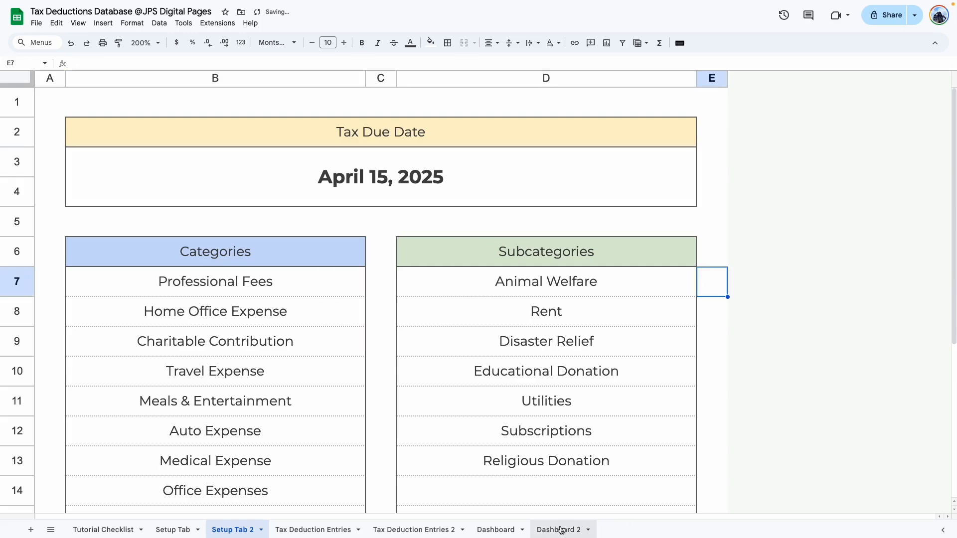
Format the Tax Countdown Days value on the Dashboard 2 sheet as bold with font size 24
left_click(562, 529)
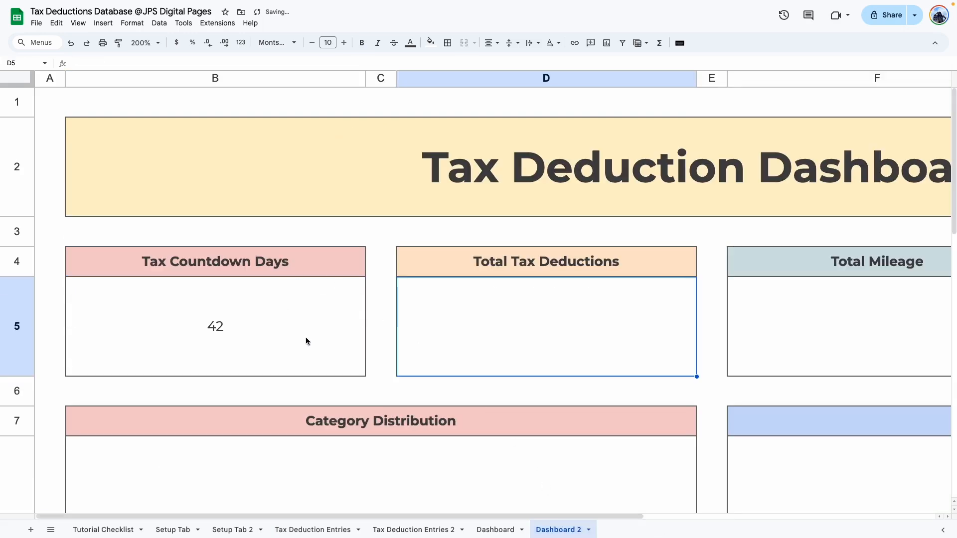
left_click(285, 351)
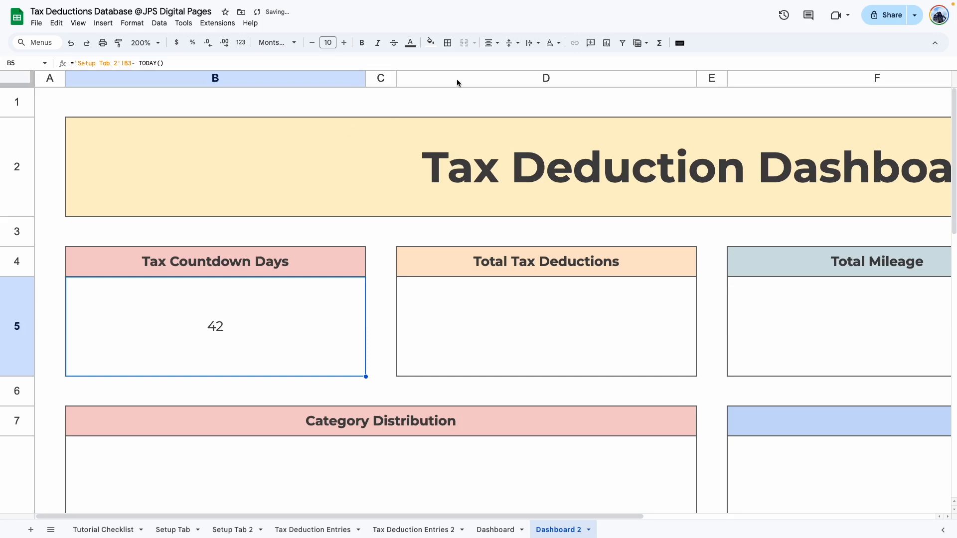
left_click(328, 42)
left_click(329, 202)
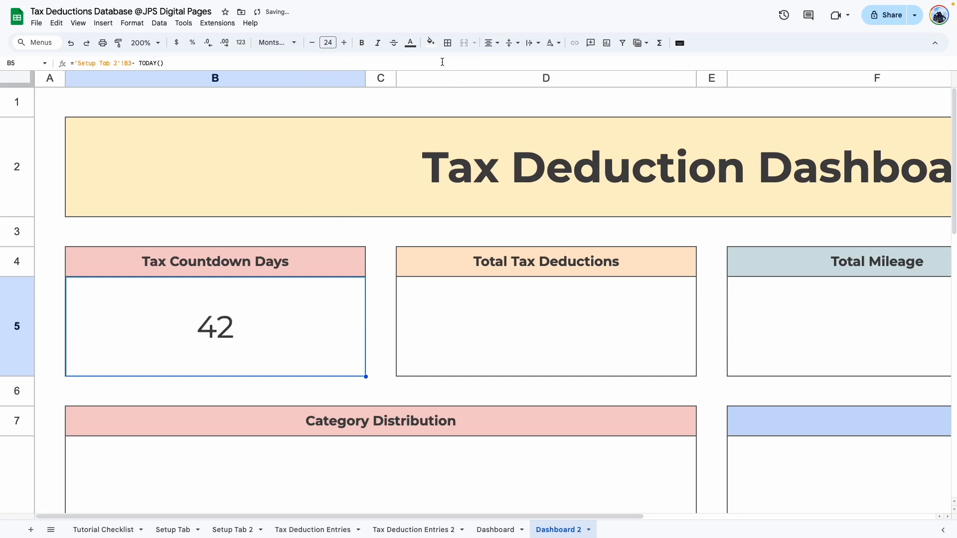
left_click(362, 43)
left_click(383, 319)
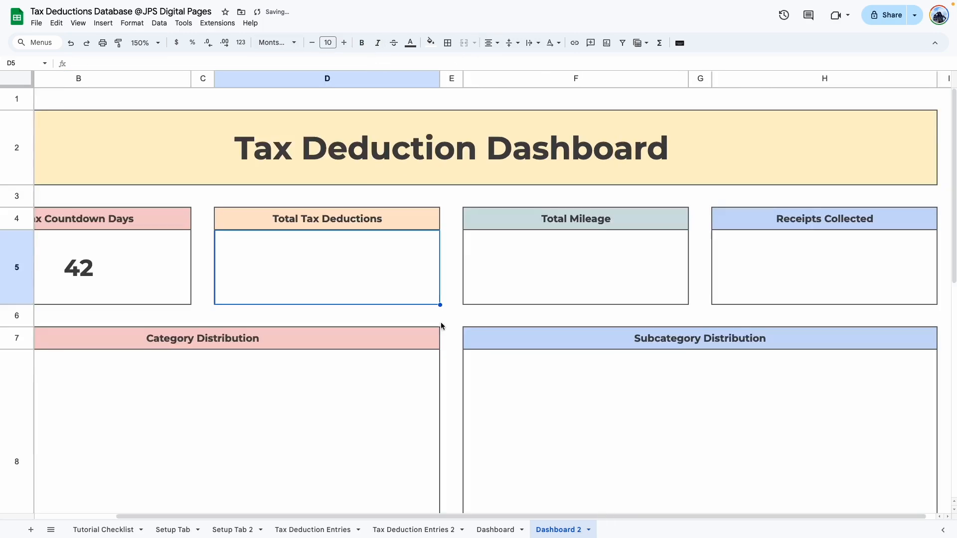
left_click(442, 322)
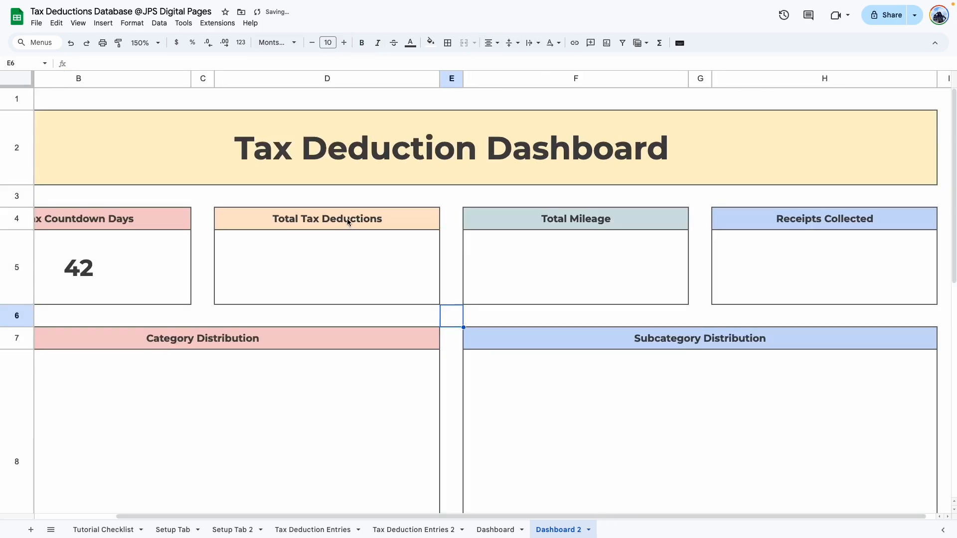
Using the Dashboard sheet's formula as reference, enter =SUM('Tax Deduction Entries 2'!E6:E) in the Total Tax Deductions card on Dashboard 2
left_click(488, 528)
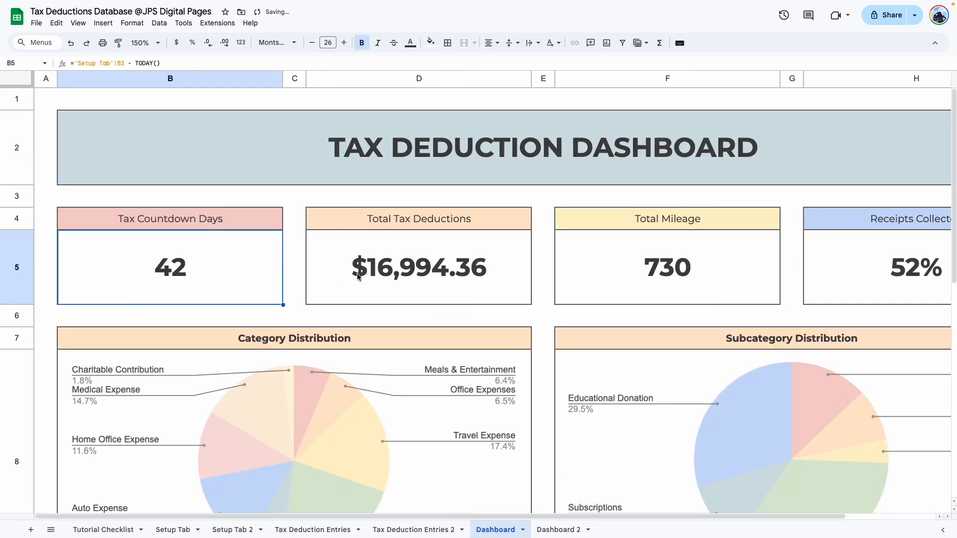
double_click(358, 277)
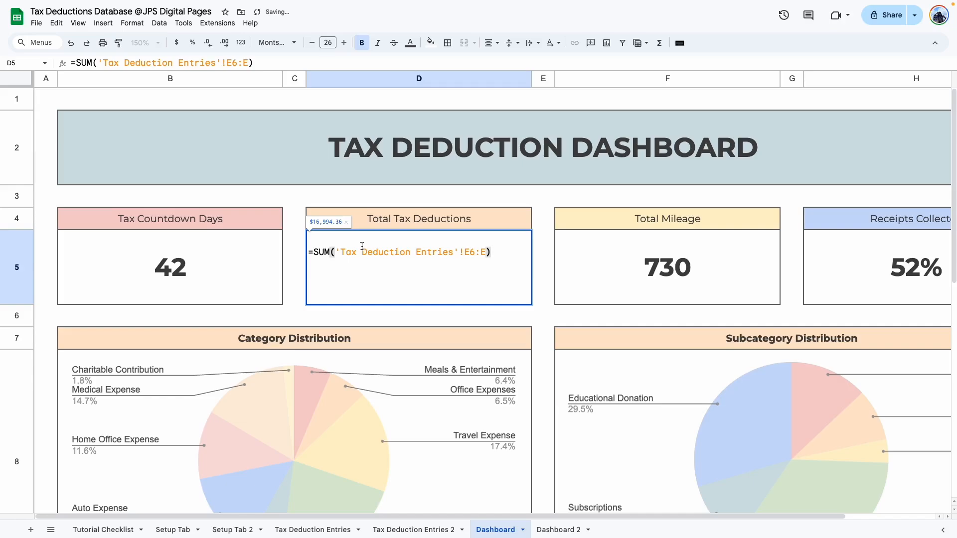
key("Tab")
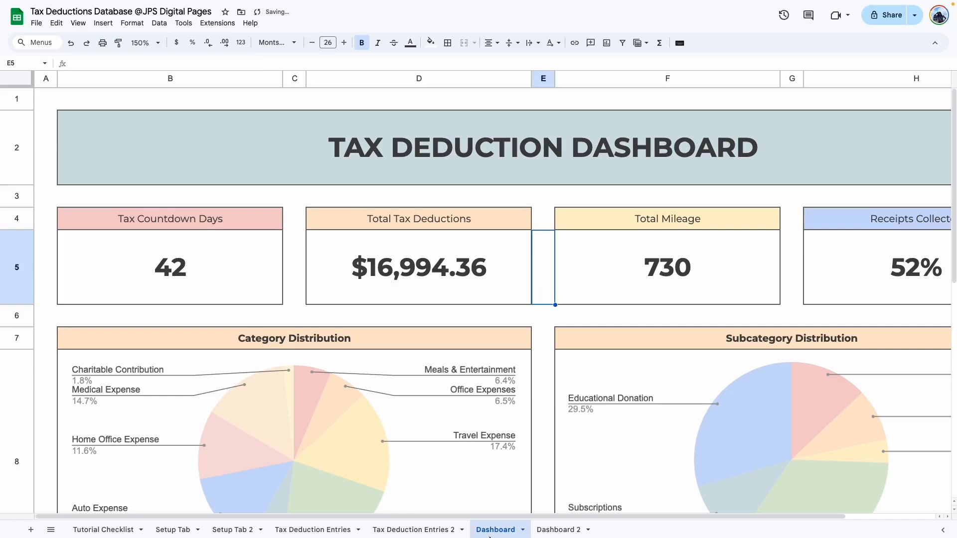
left_click(438, 529)
left_click(500, 80)
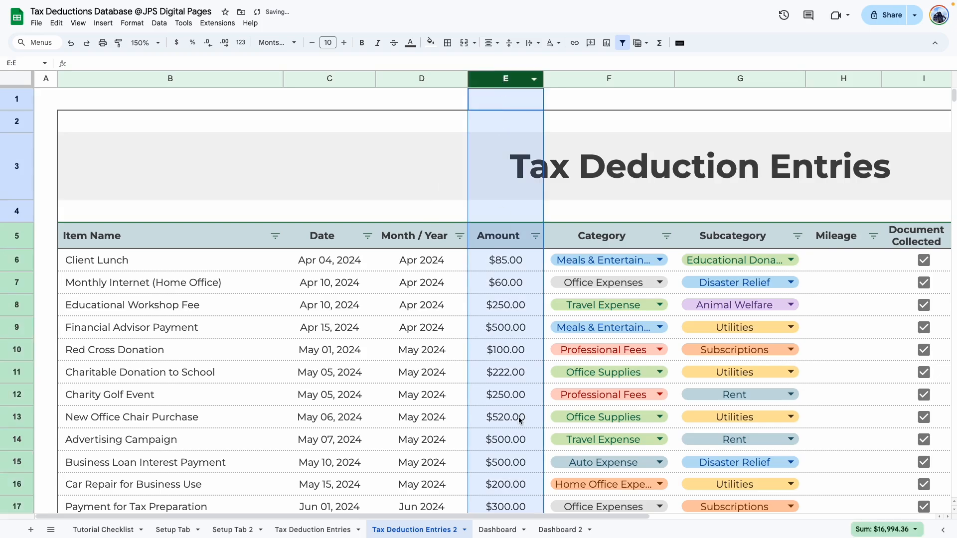
left_click(559, 529)
left_click(299, 260)
type("=SUM(")
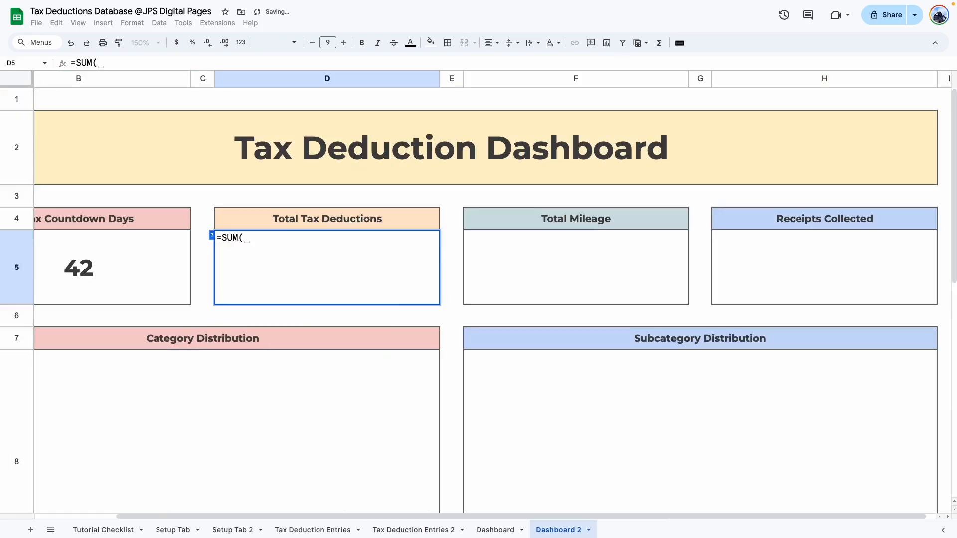
left_click(414, 530)
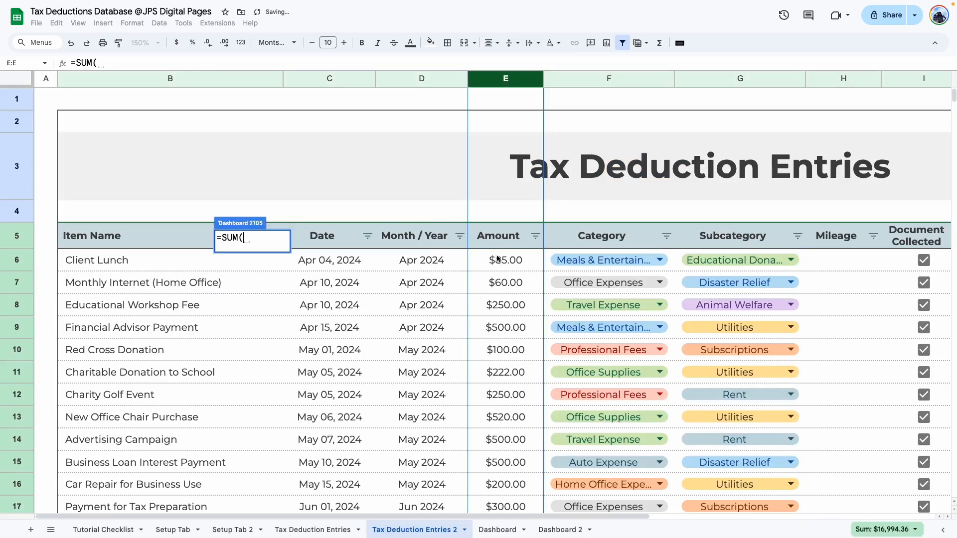
left_click_drag(499, 258, 504, 439)
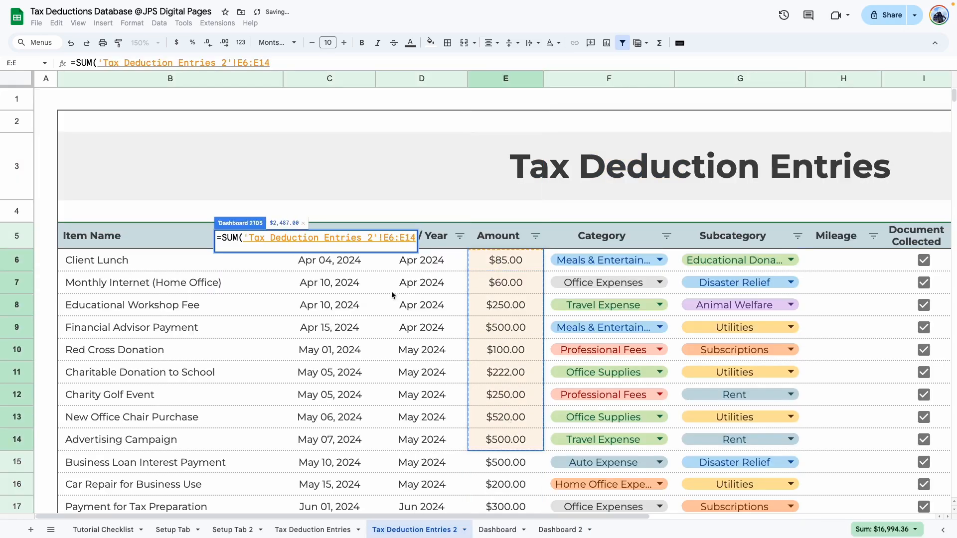
left_click(387, 237)
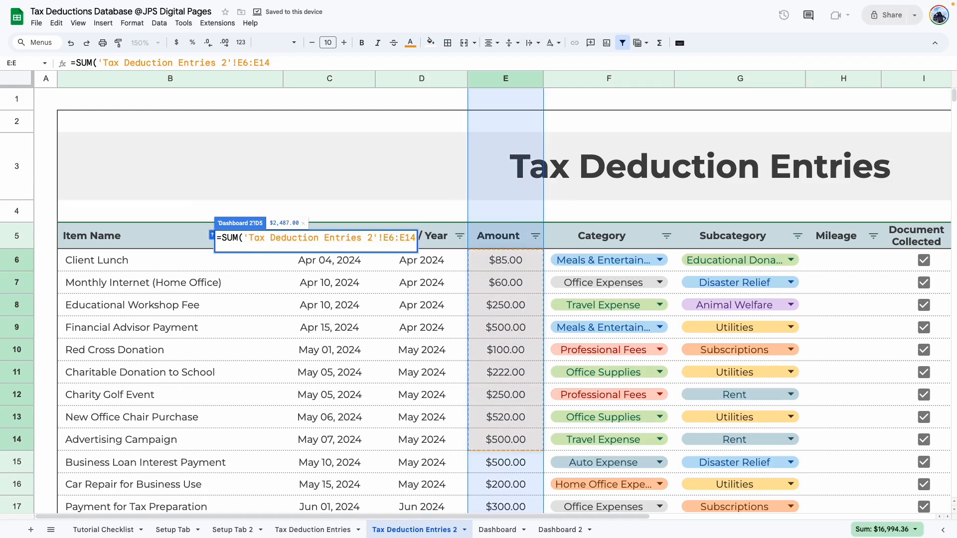
key("BackSpace")
key("BackSpace")
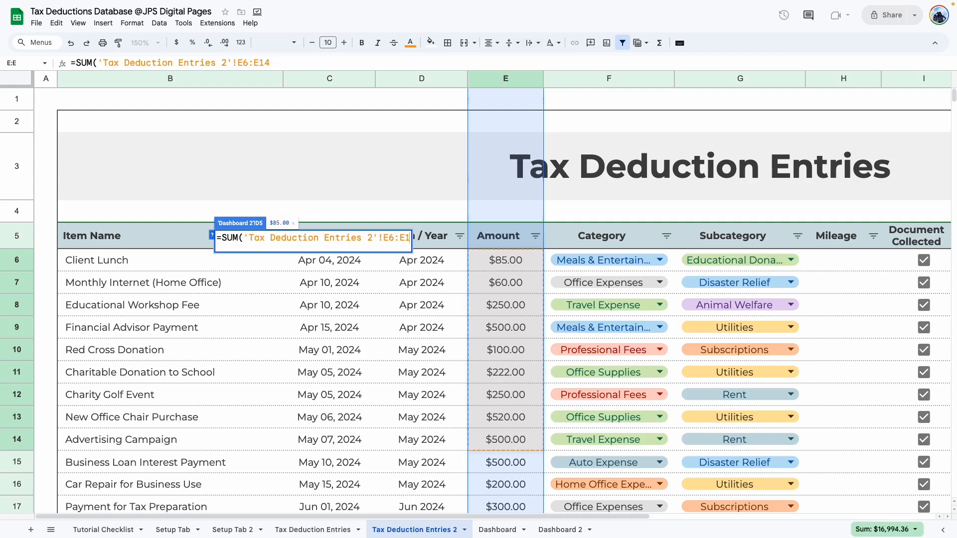
key("Return")
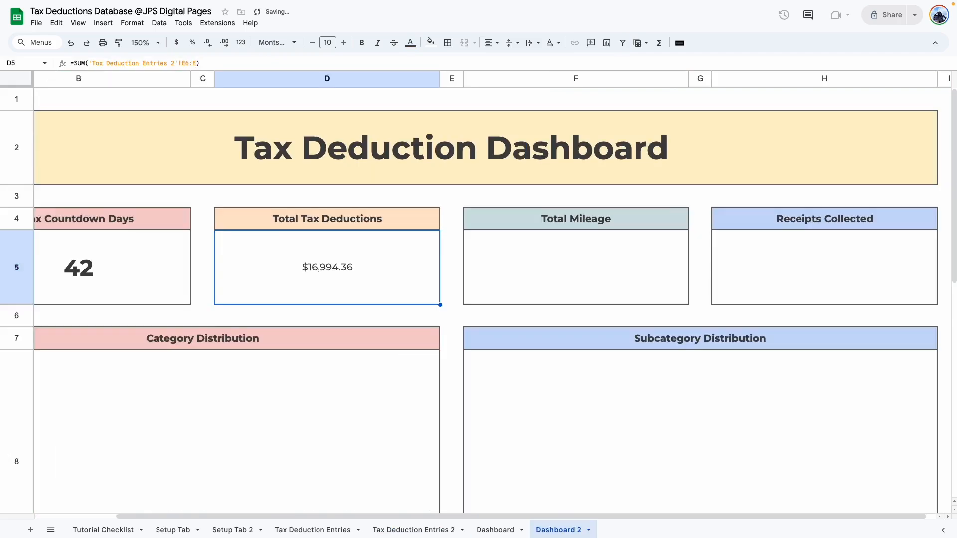
Copy the formatting of the Tax Countdown Days value onto the Total Tax Deductions value
scroll(156, 293, "left", 2)
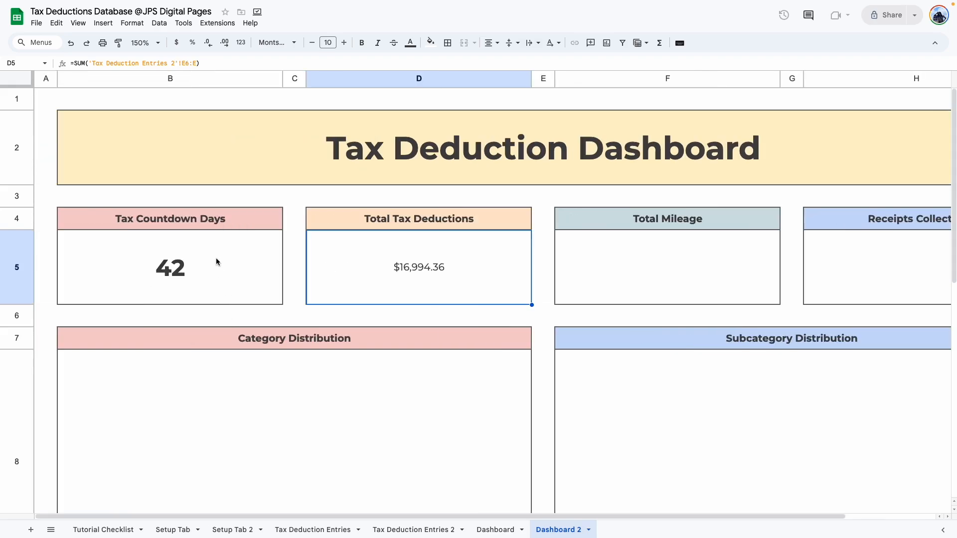
left_click(216, 262)
left_click(118, 43)
left_click(359, 268)
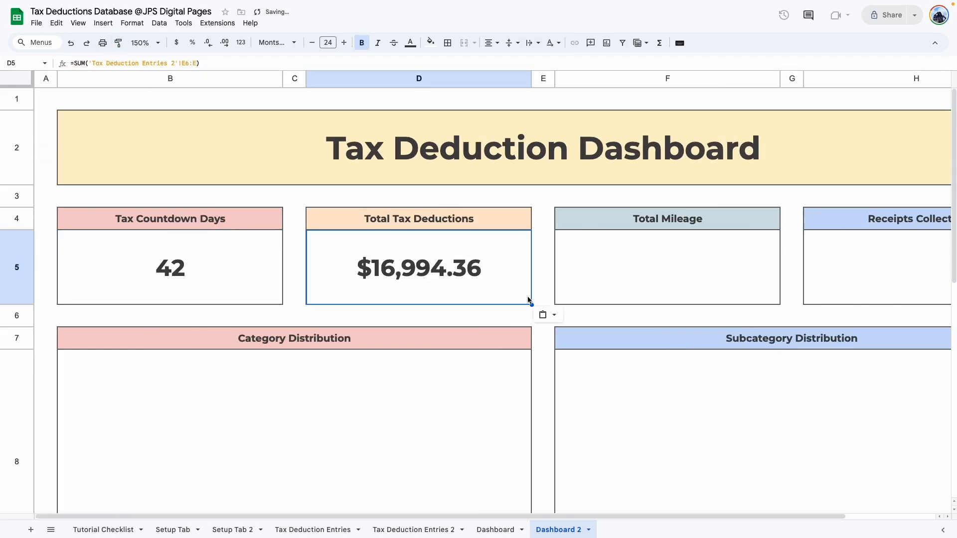
left_click(541, 333)
Enter =SUM('Tax Deduction Entries 2'!H6:H) in the Total Mileage card to sum the Mileage column
scroll(591, 276, "right", 2)
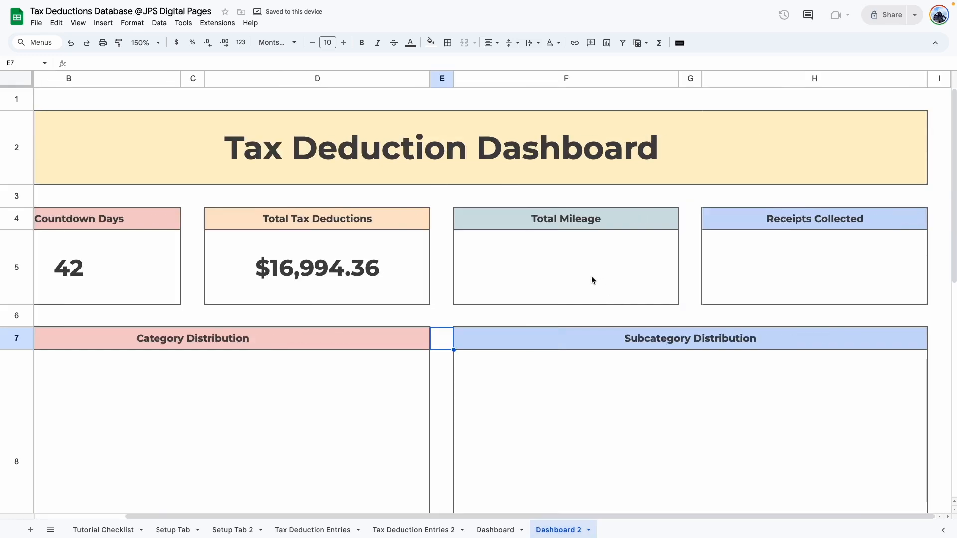
left_click(590, 276)
type("=SUM(")
left_click(410, 530)
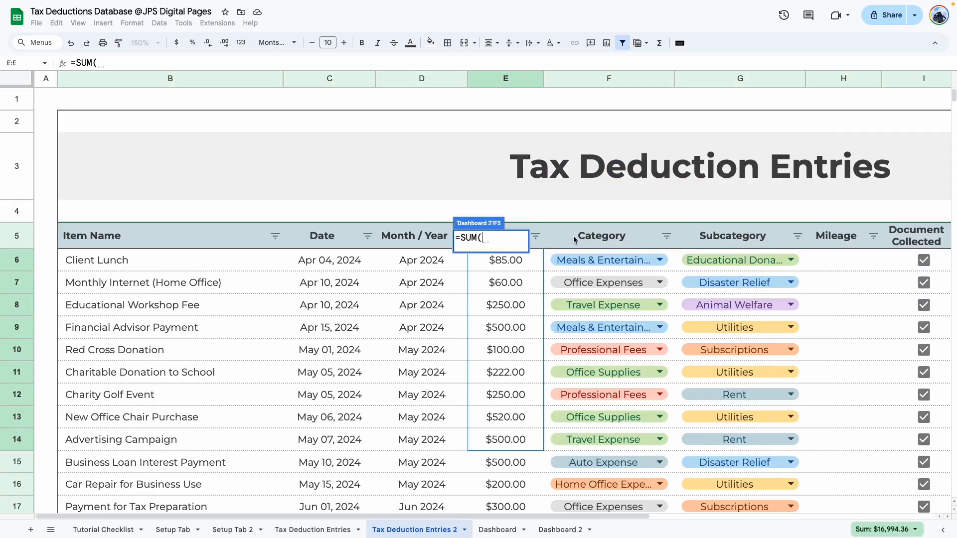
scroll(427, 243, "right", 5)
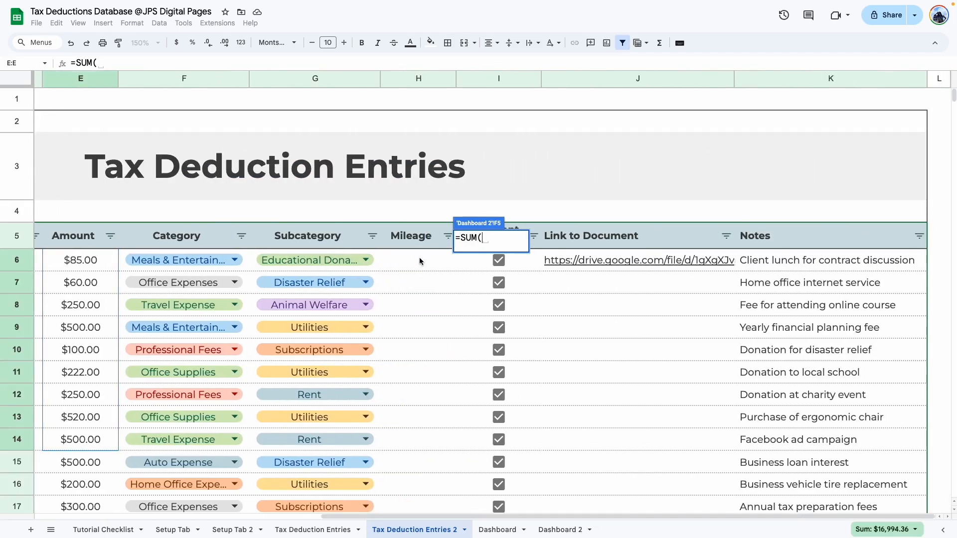
left_click_drag(419, 259, 417, 438)
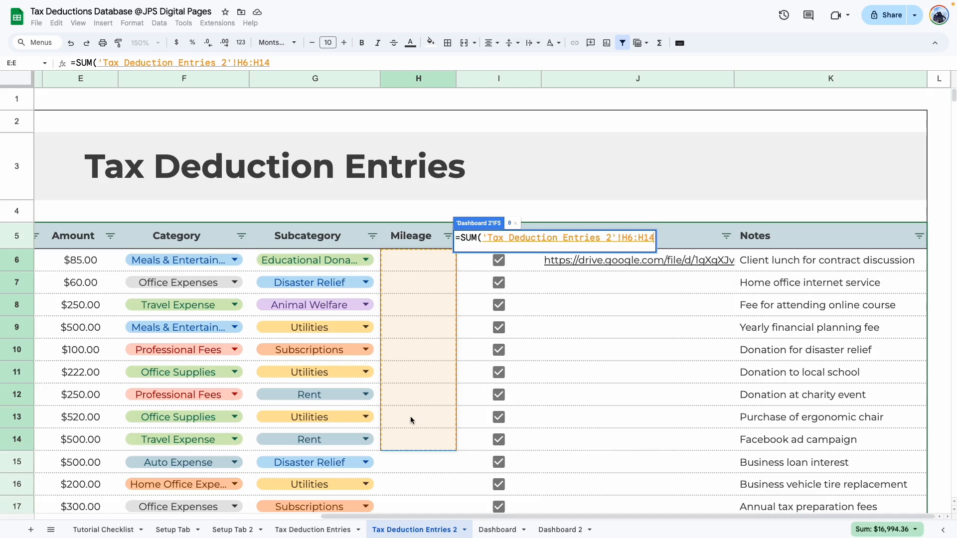
key("BackSpace")
key("BackSpace")
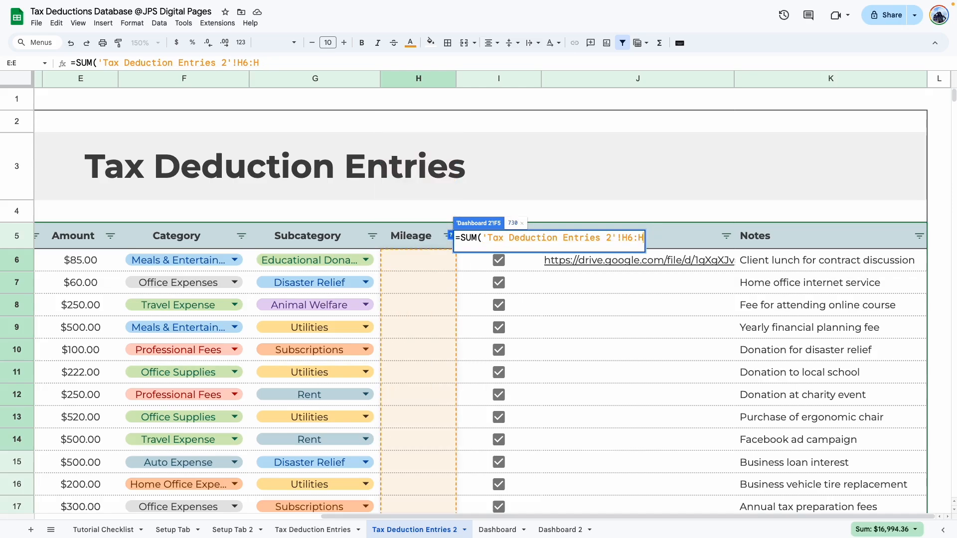
key("Return")
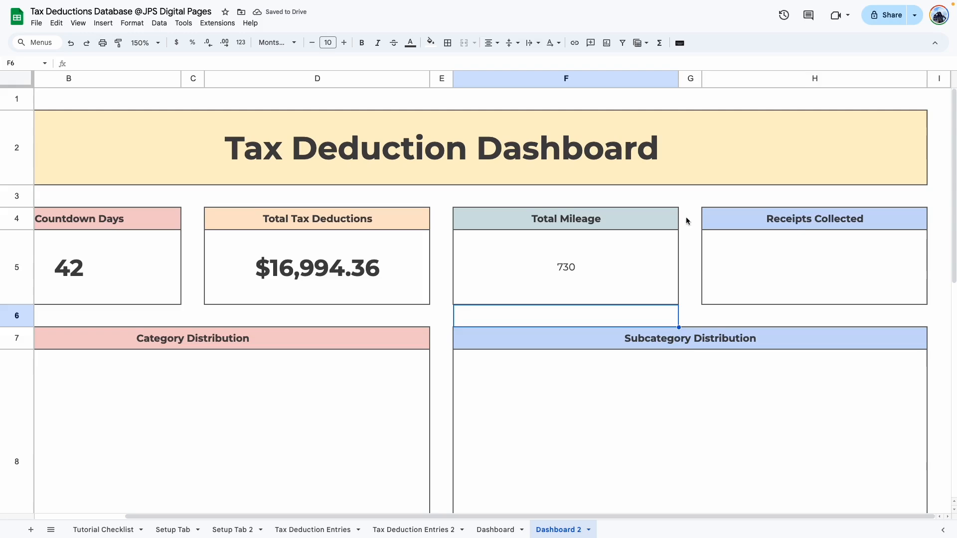
Format the Total Mileage value as bold with font size 24
left_click(690, 289)
key("Left")
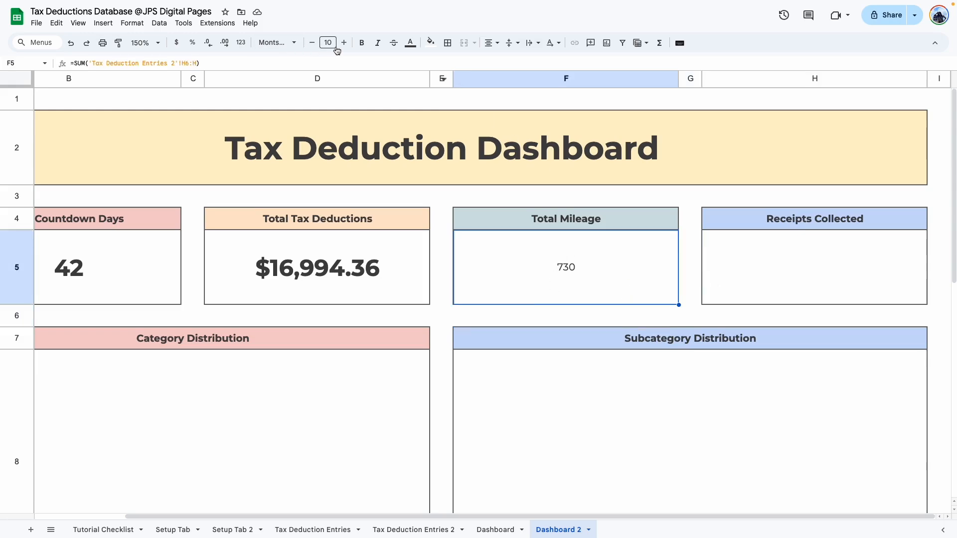
left_click_drag(334, 46, 314, 41)
type("24")
key("Return")
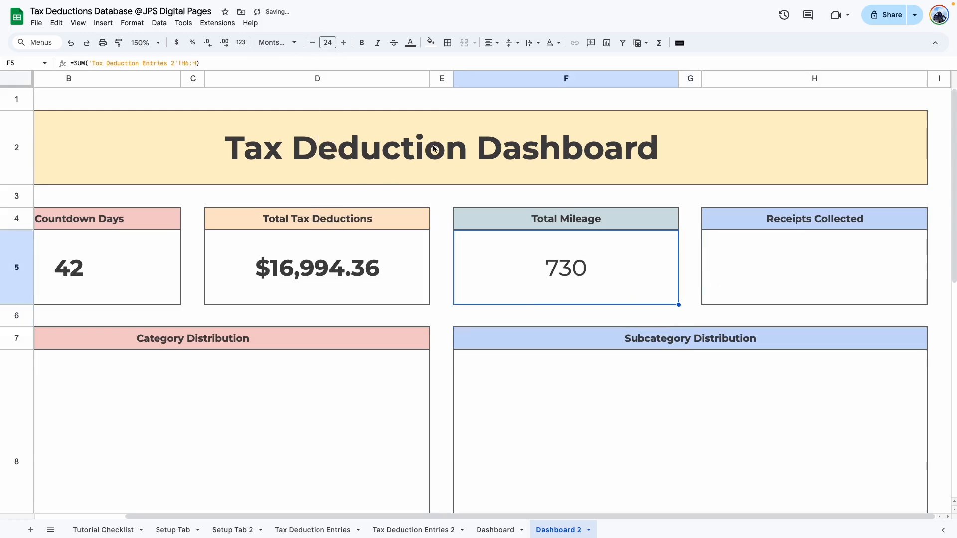
left_click(362, 42)
left_click(711, 234)
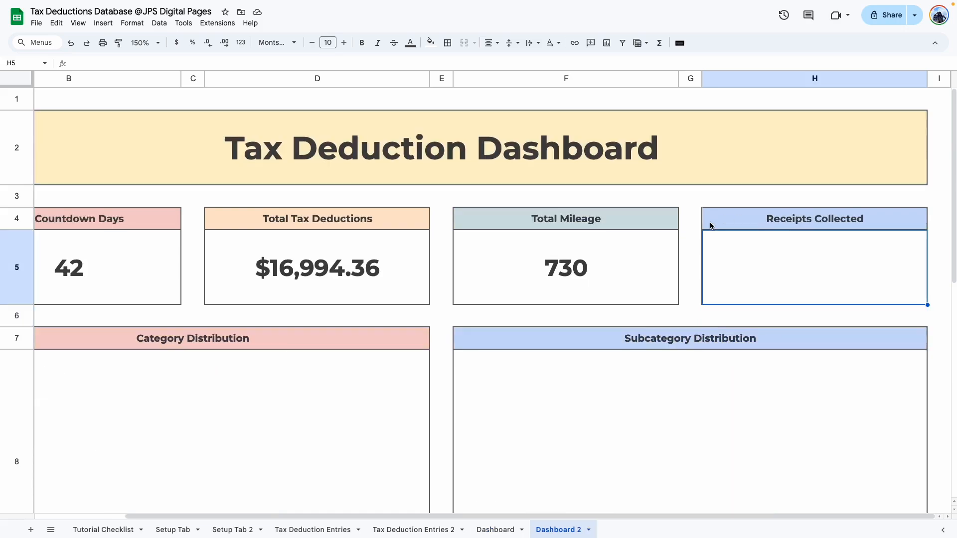
Rename the Receipts Collected card's header on Dashboard 2 to "% Receipts Collected"
double_click(767, 217)
type("%")
left_click(684, 315)
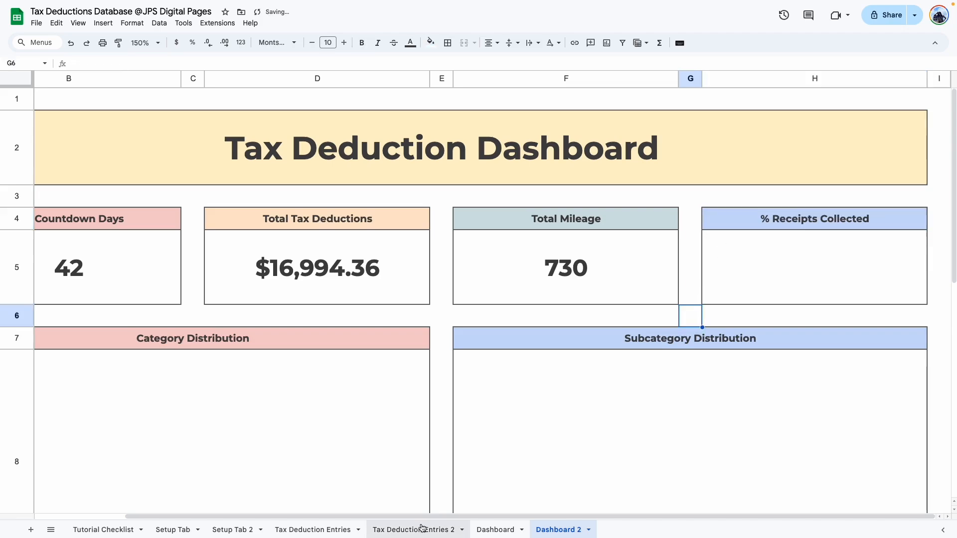
Copy the full Receipts Collected formula text from cell H5 of the Dashboard sheet and return to Dashboard 2
left_click(498, 530)
double_click(809, 270)
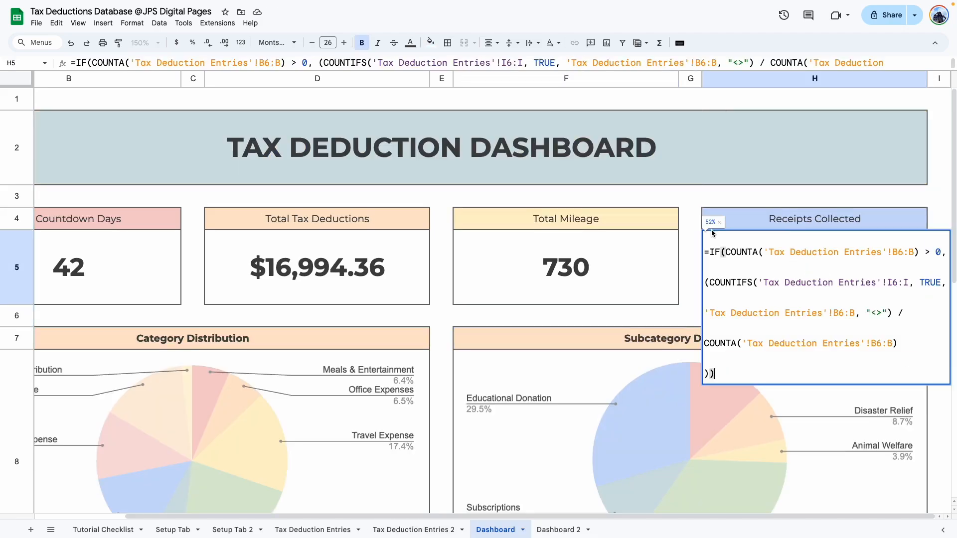
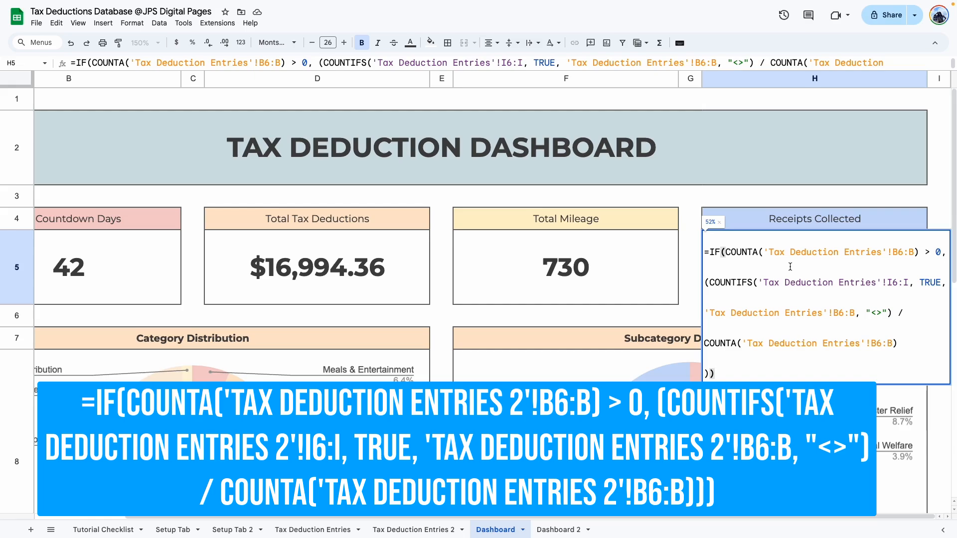
left_click_drag(715, 373, 673, 231)
key("ctrl+c")
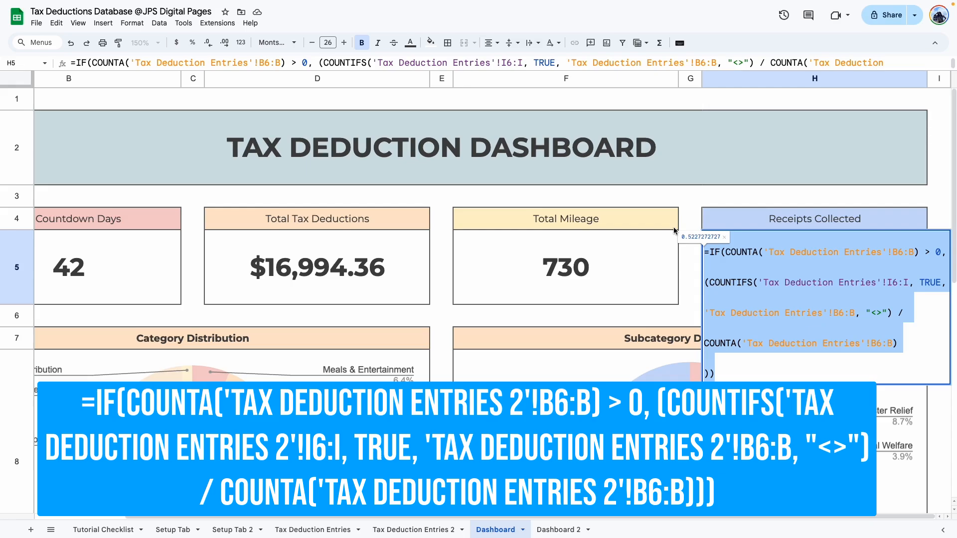
left_click(690, 316)
left_click(557, 530)
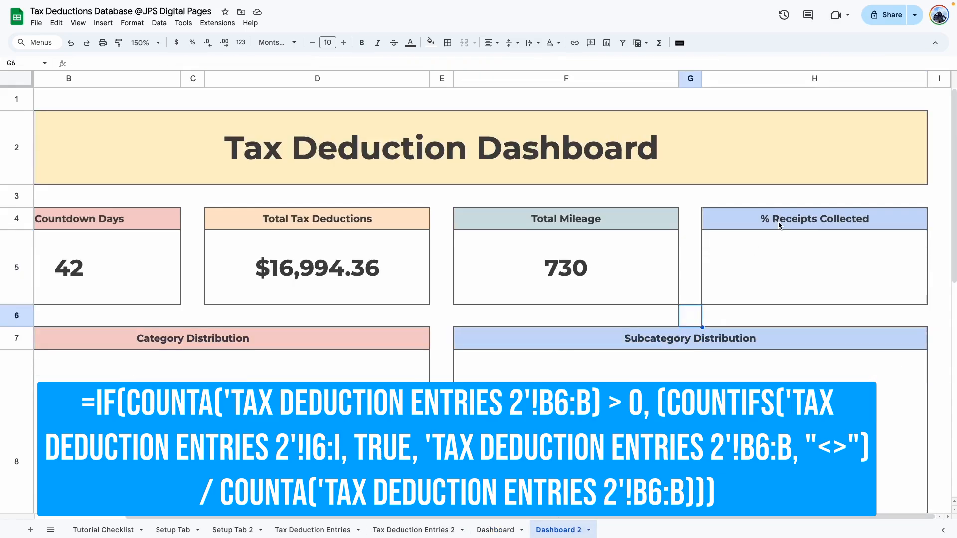
Paste the formula into the % Receipts Collected card and point all its references to 'Tax Deduction Entries 2', keeping columns B6:B and I6:I
double_click(770, 249)
key("ctrl+v")
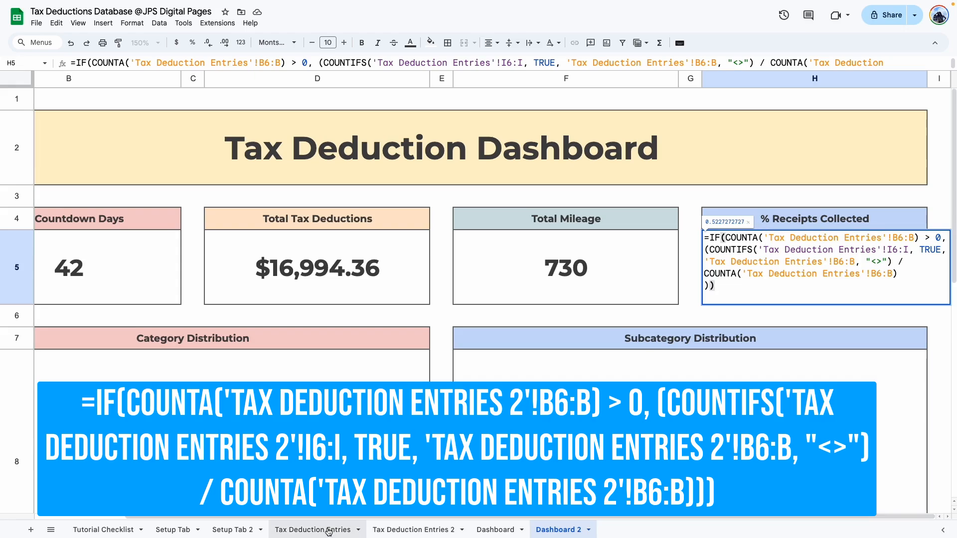
left_click(881, 237)
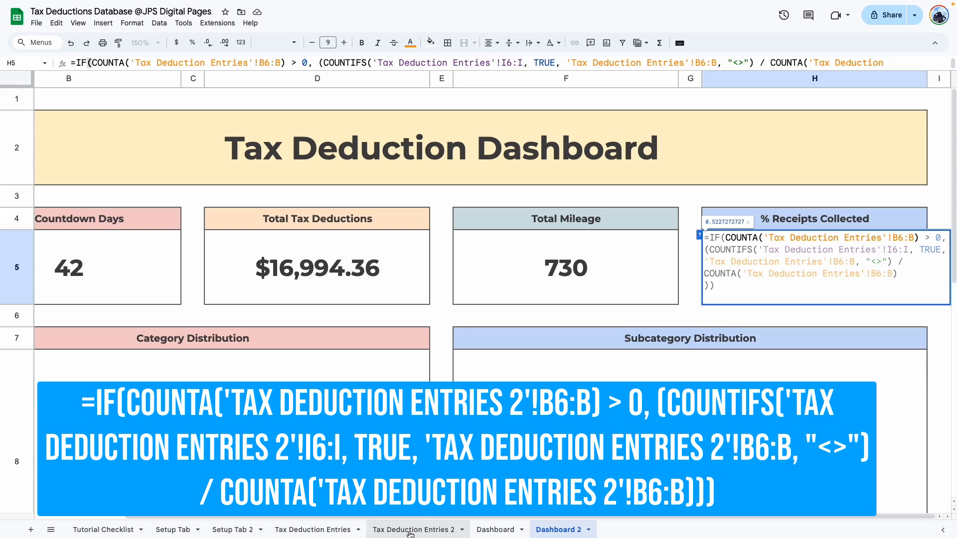
type("2")
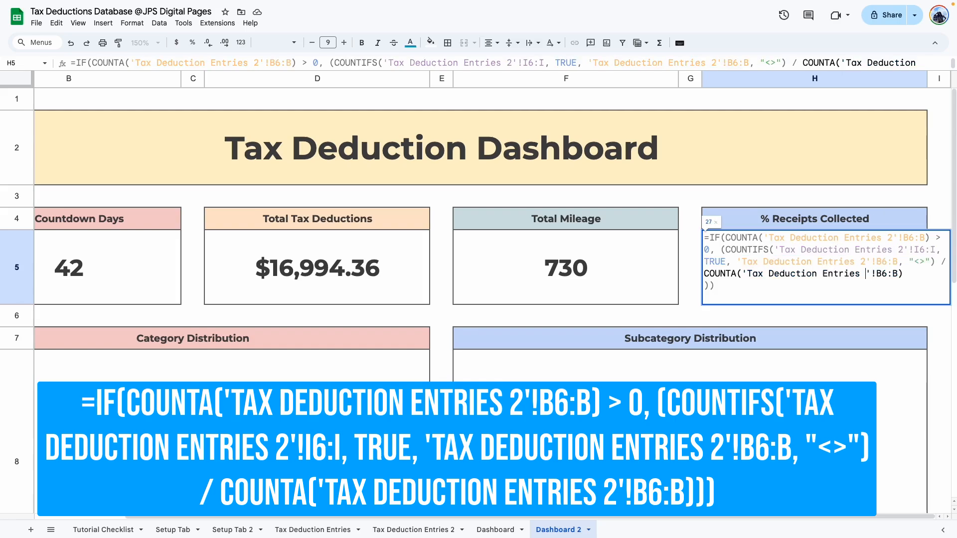
type("2")
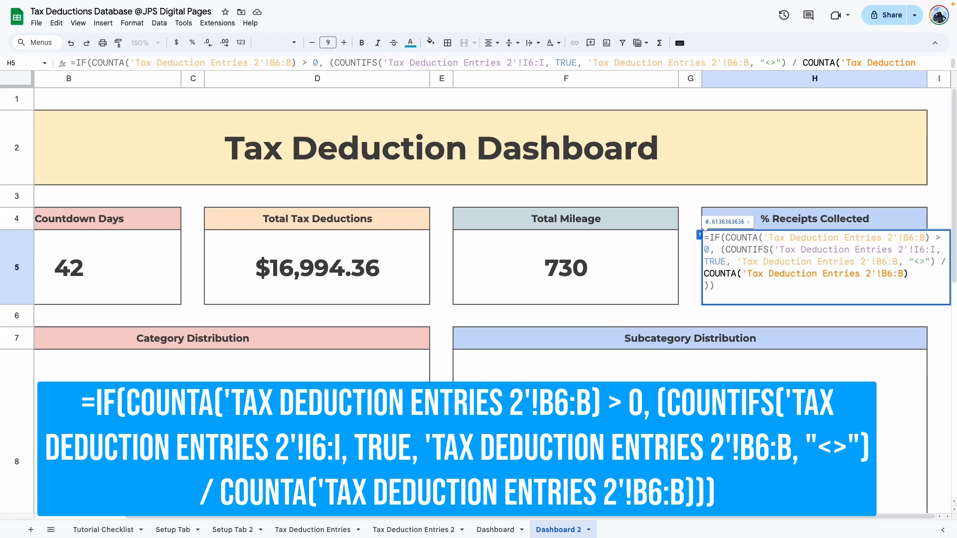
key("Return")
Format the % Receipts Collected value as bold, font size 24, and a percentage with one decimal place
left_click(860, 266)
left_click(328, 43)
left_click(329, 196)
left_click(362, 42)
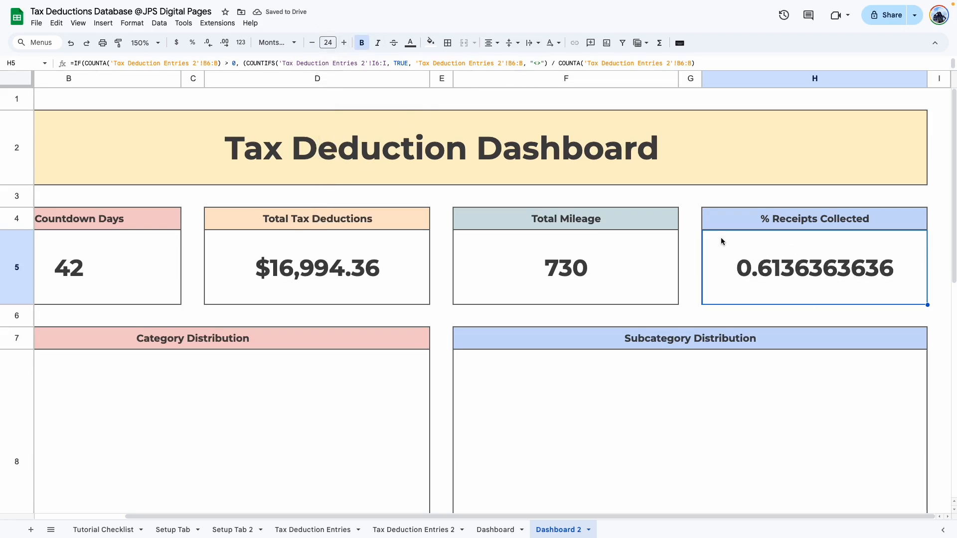
left_click(192, 43)
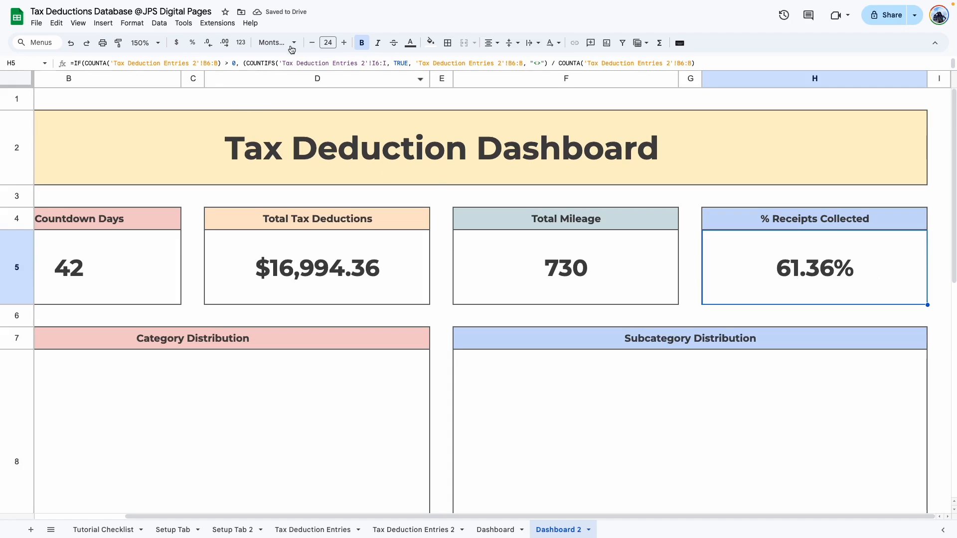
left_click(208, 44)
left_click(208, 45)
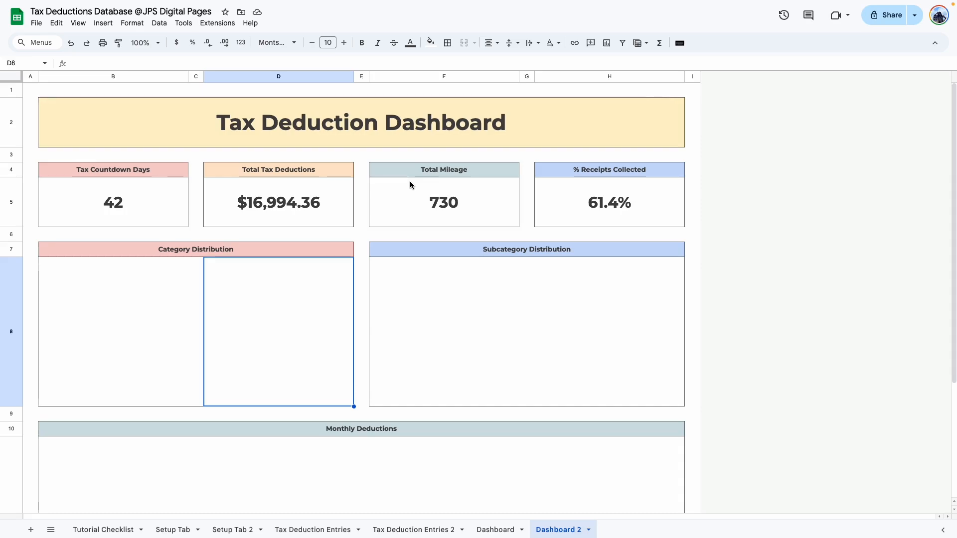
Test the Tax Countdown Days card by changing the last digit of the date on Setup Tab 2 to 6
left_click(113, 202)
left_click(237, 530)
double_click(249, 134)
key("BackSpace")
type("6")
key("Return")
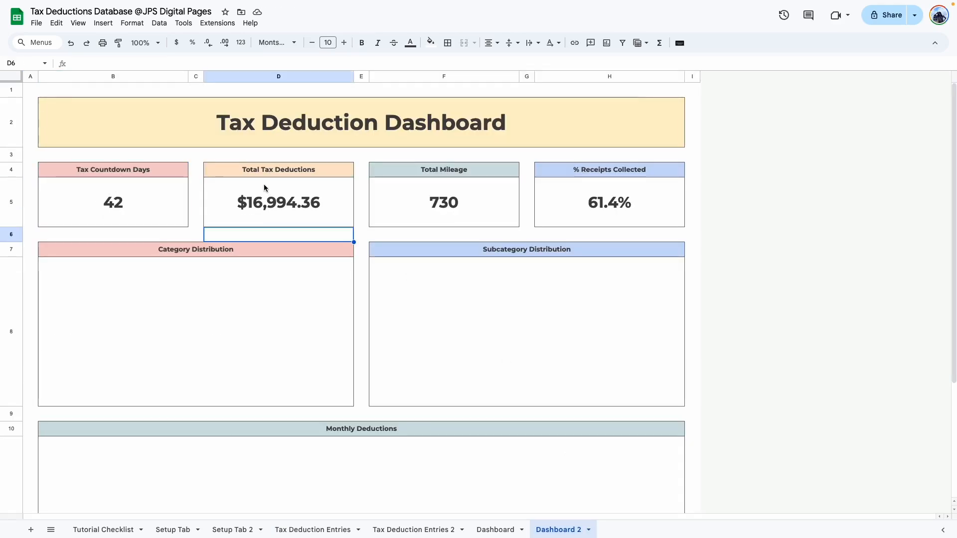
Test the Total Tax Deductions card by changing the Client Lunch entry's Amount in Tax Deduction Entries 2
left_click(351, 197)
left_click(414, 530)
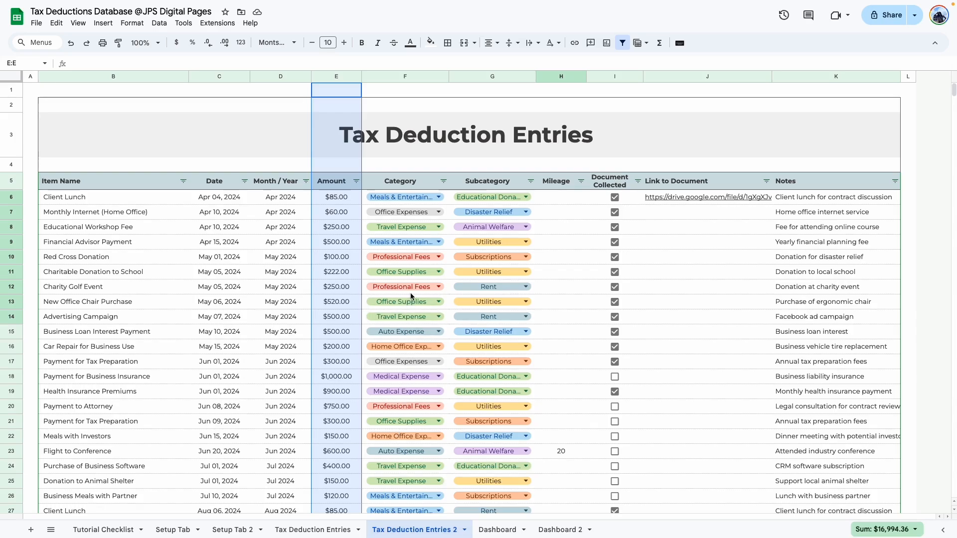
left_click_drag(337, 198, 336, 516)
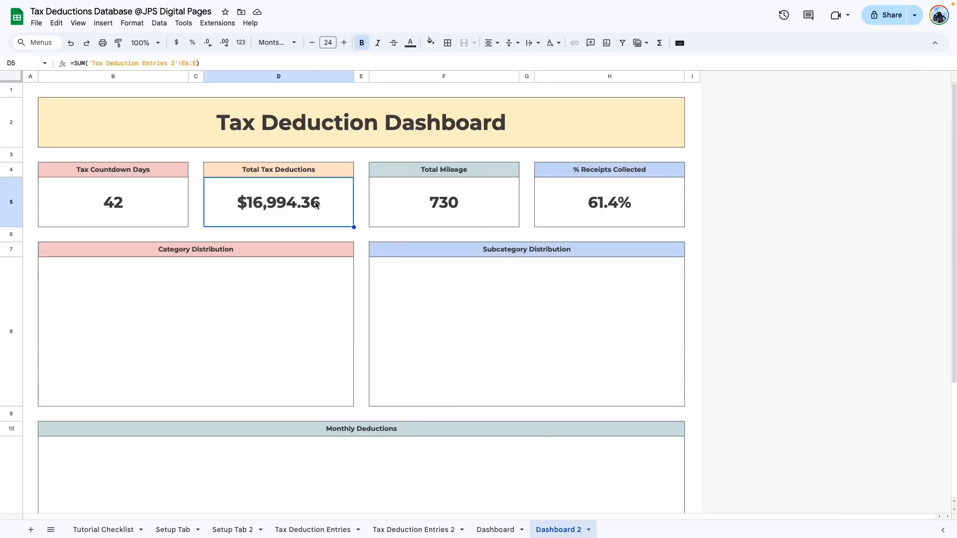
left_click(417, 529)
type("700")
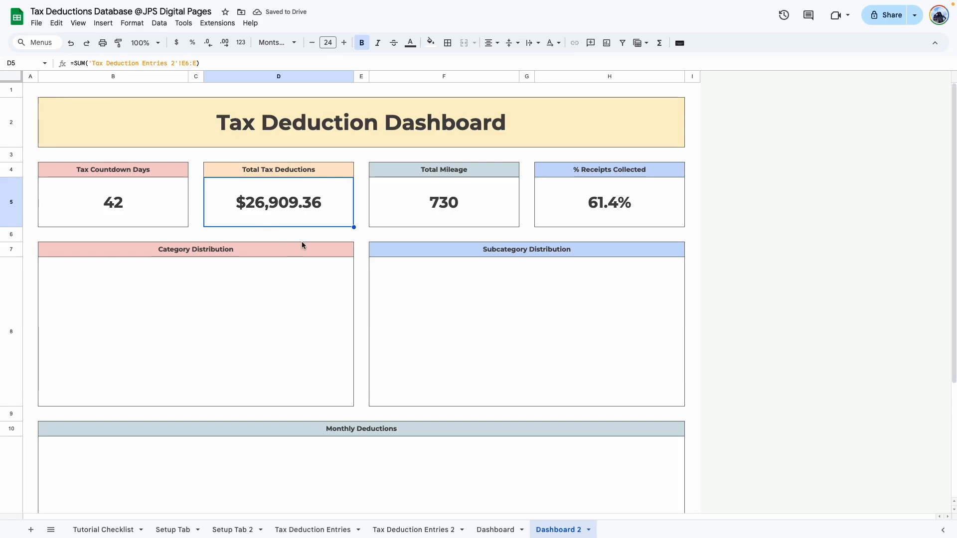
Test the Total Mileage card by entering 1000 miles for Client Lunch and 500 for Charitable Donation to School in Tax Deduction Entries 2
left_click(455, 212)
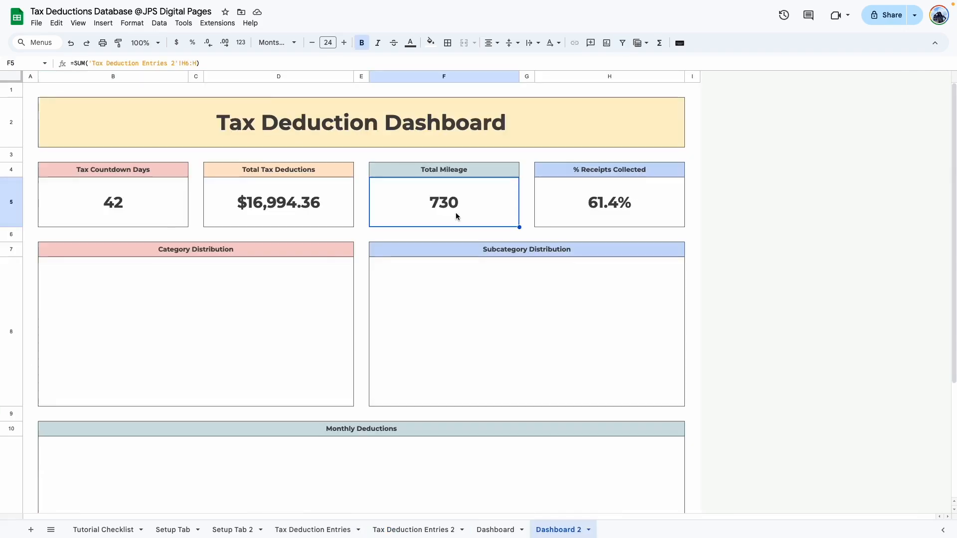
left_click(423, 529)
type("10")
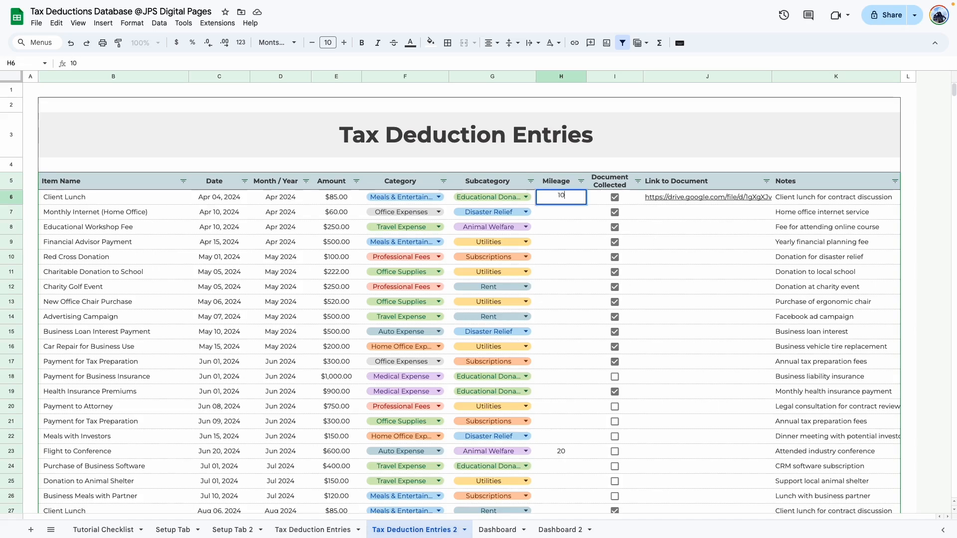
type("00")
left_click(570, 273)
type("1210")
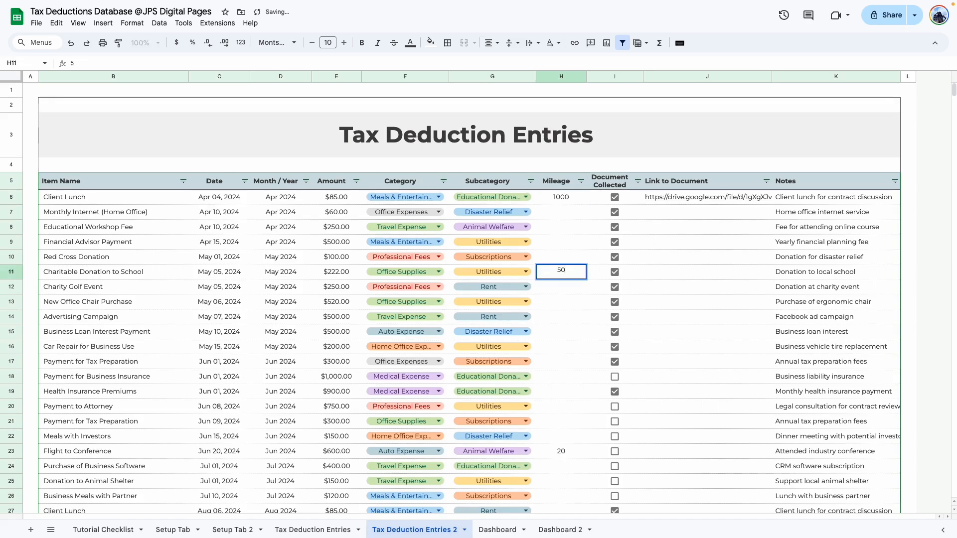
key("Return")
left_click(558, 529)
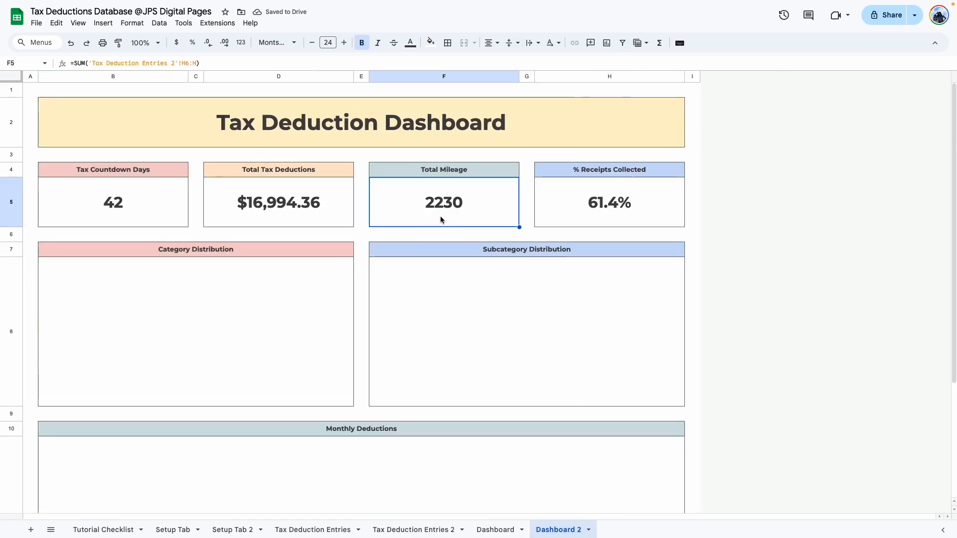
Test the % Receipts Collected card by clearing the Document Collected checkboxes in I6:I49 of Tax Deduction Entries 2
left_click(414, 529)
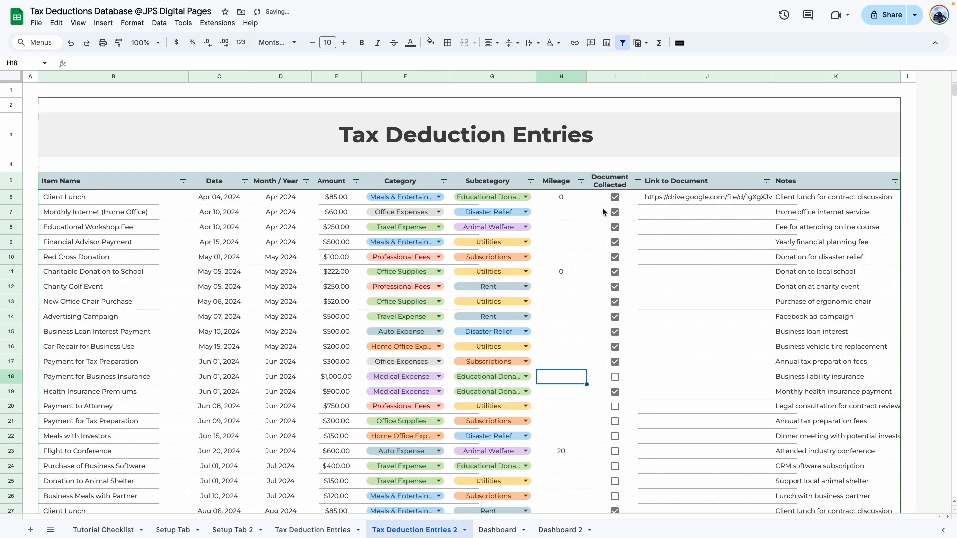
left_click_drag(603, 197, 615, 332)
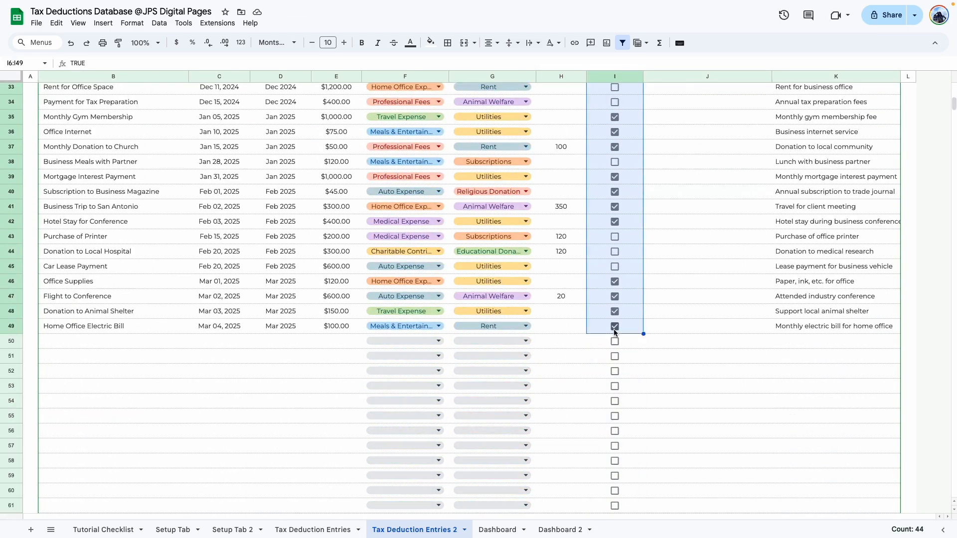
key("Delete")
scroll(658, 288, "up", 10)
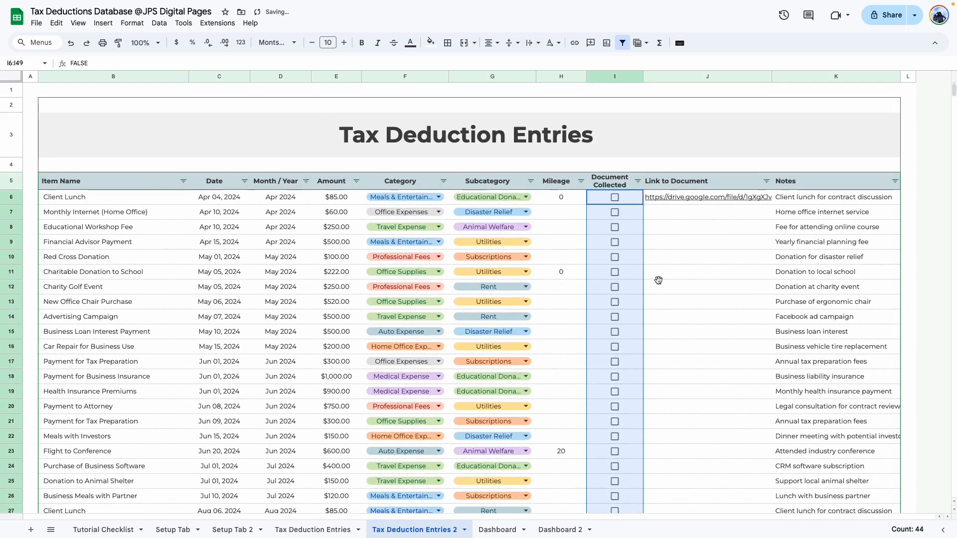
left_click(653, 286)
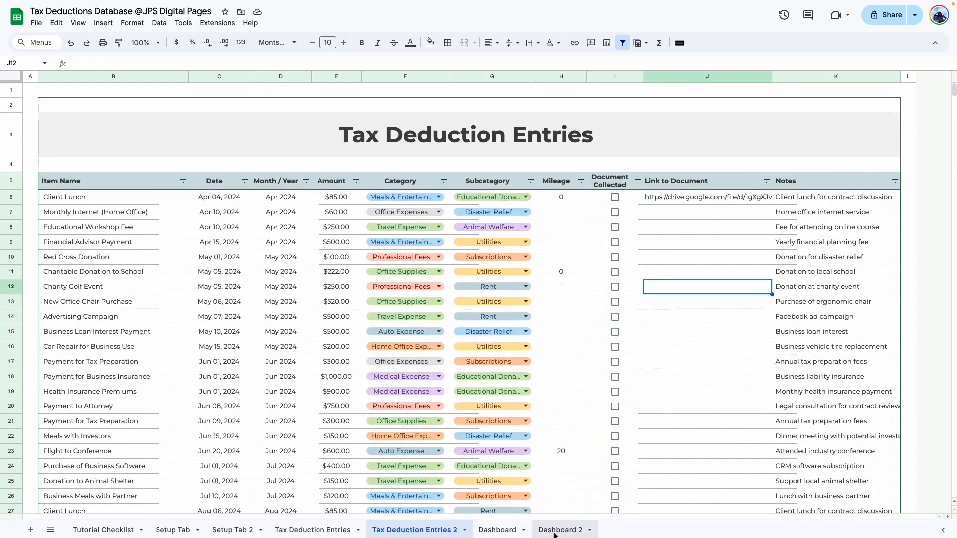
left_click(558, 529)
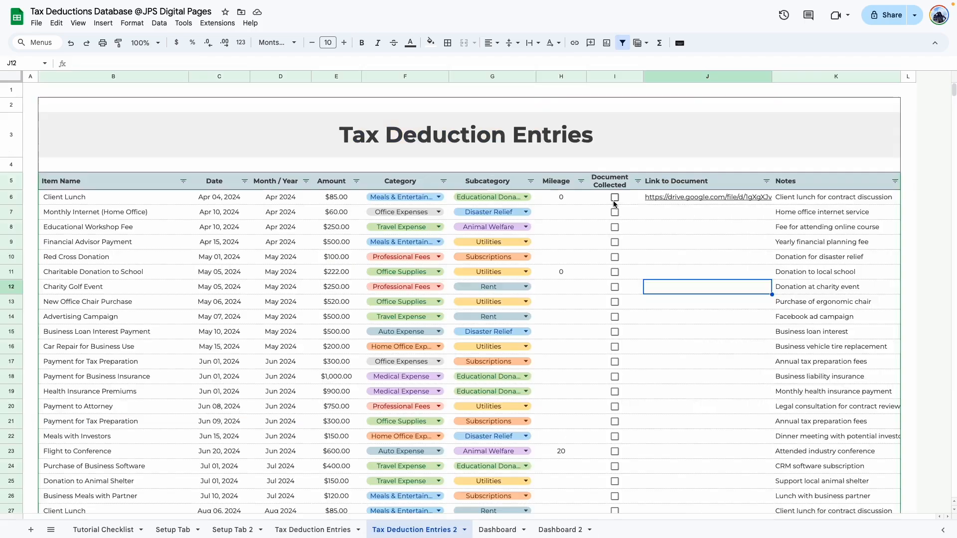
Tick the Document Collected checkboxes for all entries in I6:I49 of Tax Deduction Entries 2 and review the card on Dashboard 2
left_click(615, 199)
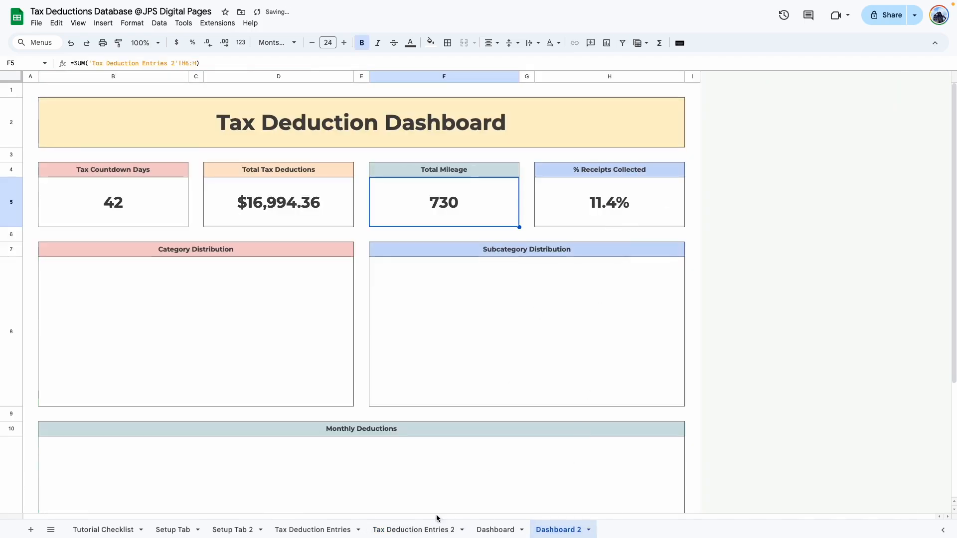
left_click(413, 529)
left_click_drag(561, 199, 614, 449)
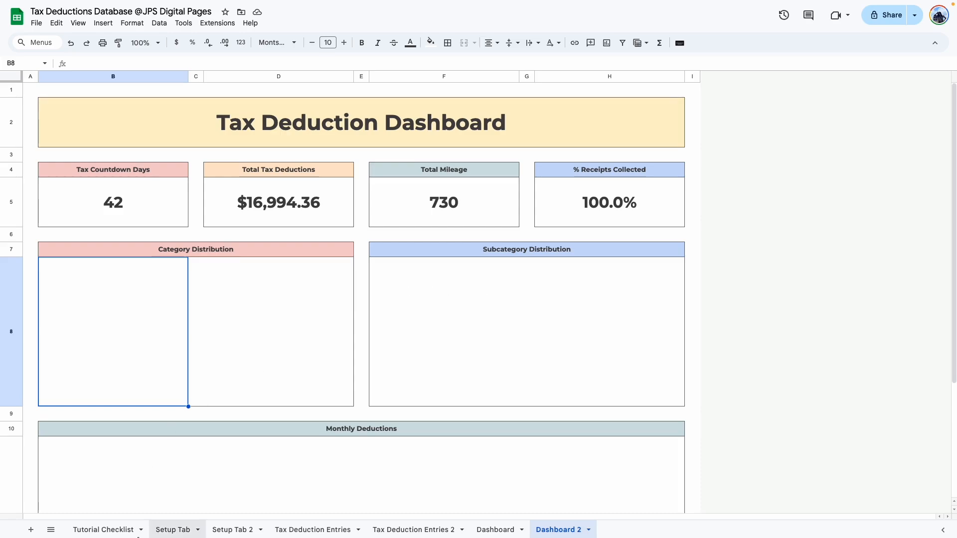
Mark "Add formulas for the sections" as done on the Tutorial Checklist sheet
left_click(105, 529)
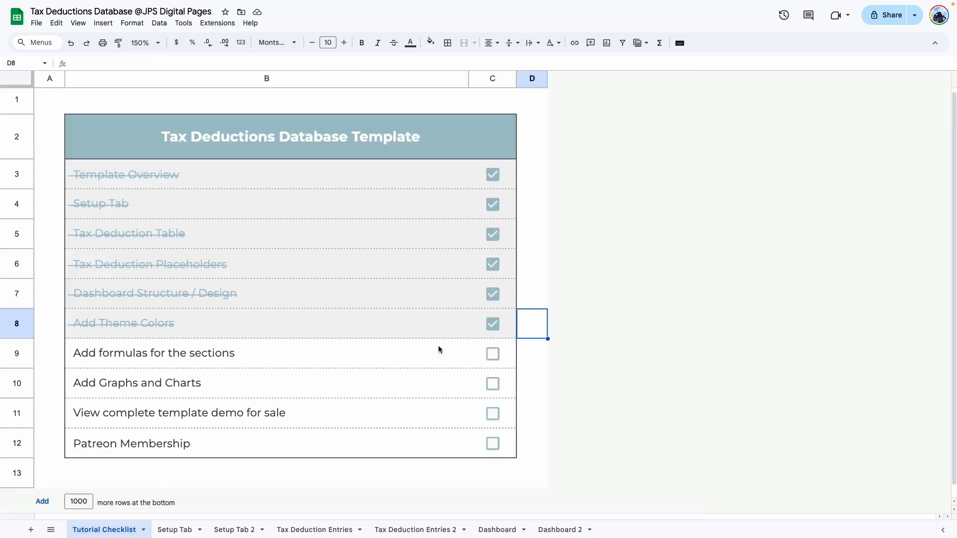
left_click(495, 354)
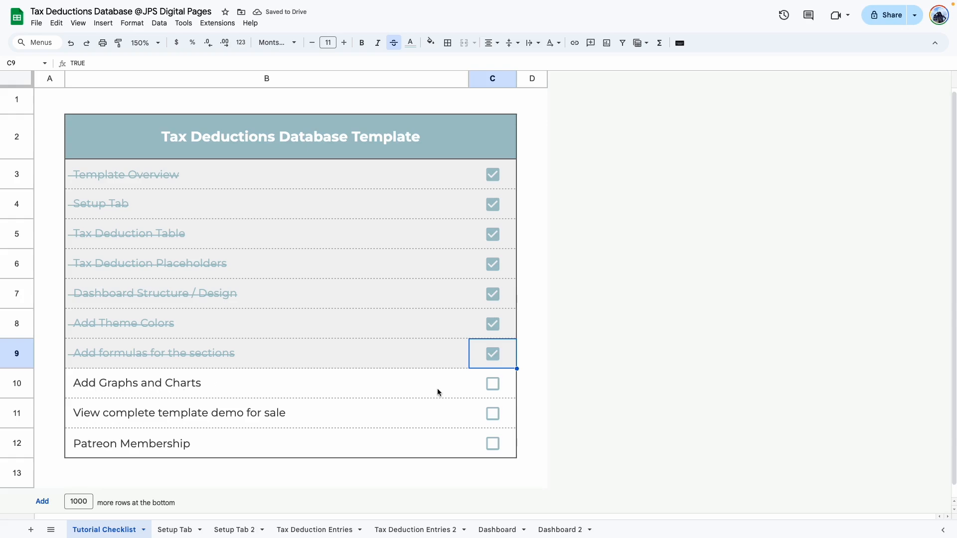
Insert a chart on Dashboard 2 for Category Distribution with data range 'Tax Deduction Entries 2'!F6:F1000
left_click(558, 530)
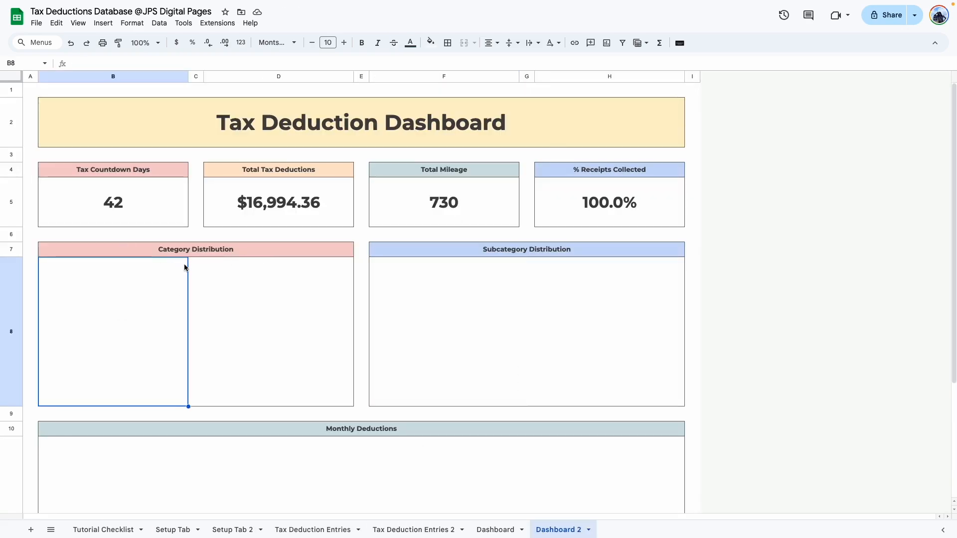
left_click(607, 43)
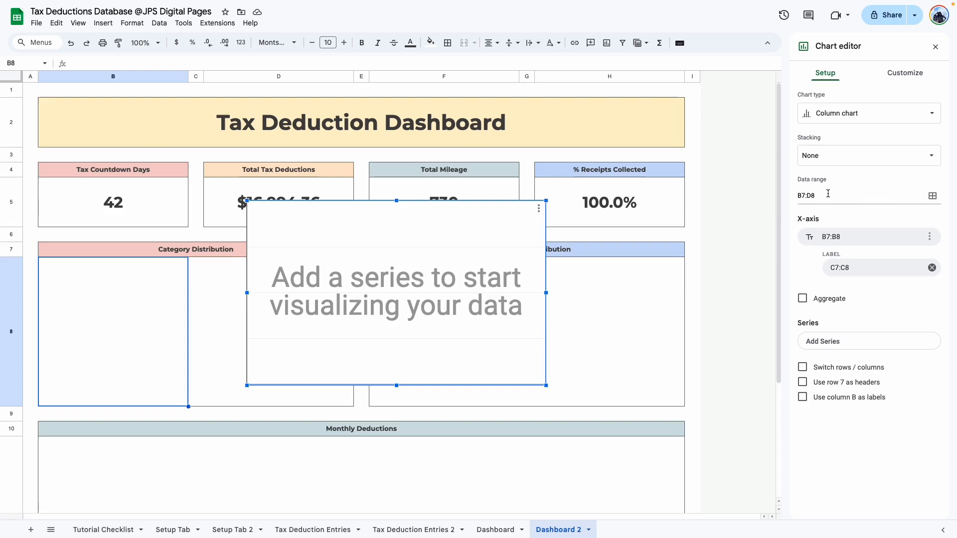
left_click(931, 197)
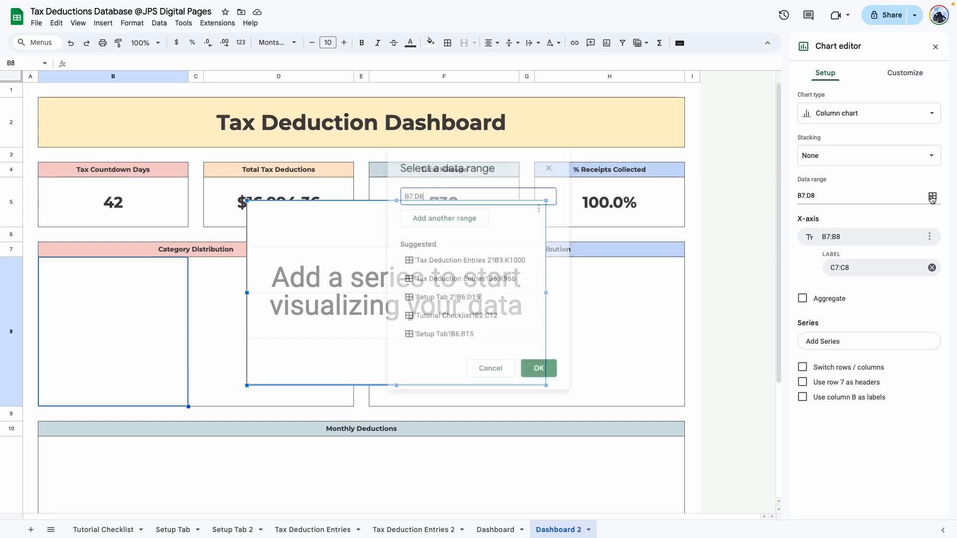
left_click(410, 530)
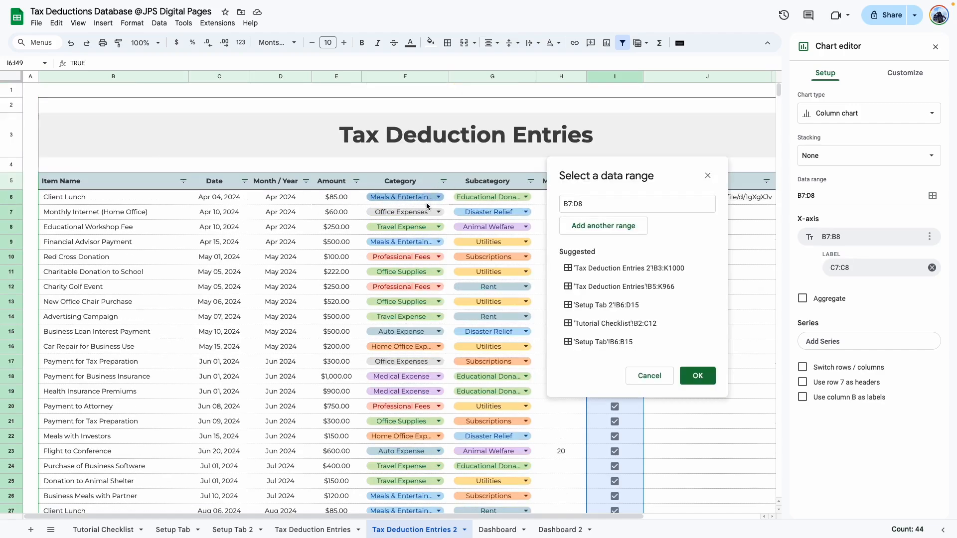
left_click_drag(442, 198, 442, 363)
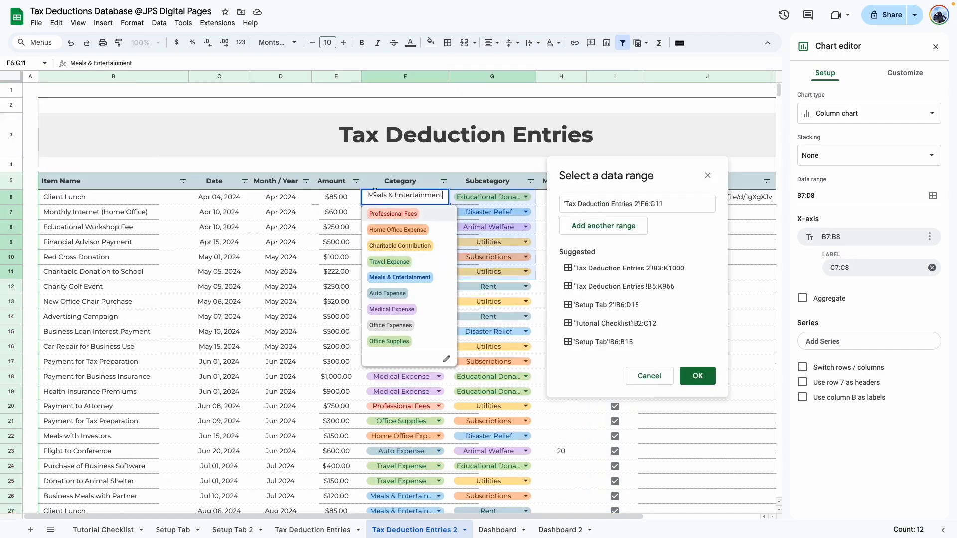
key("BackSpace")
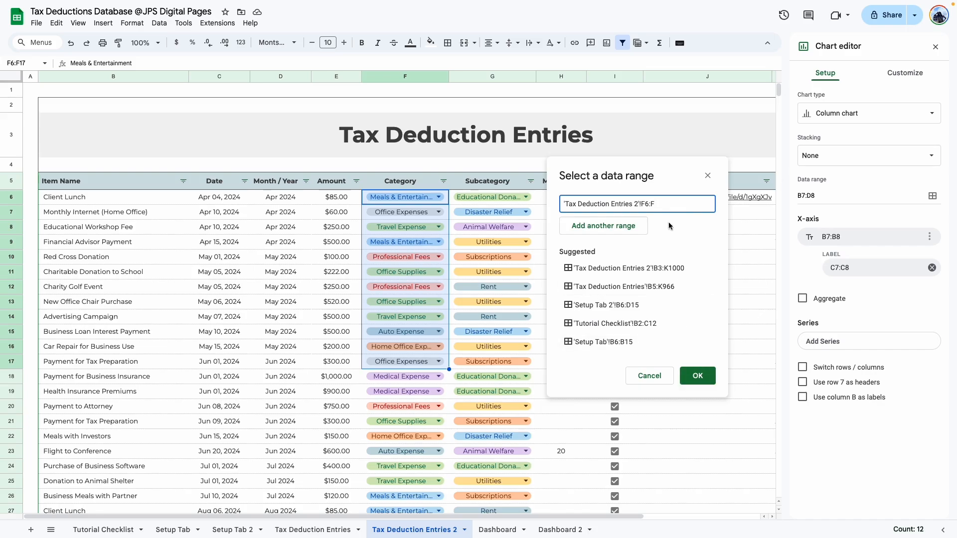
left_click(697, 375)
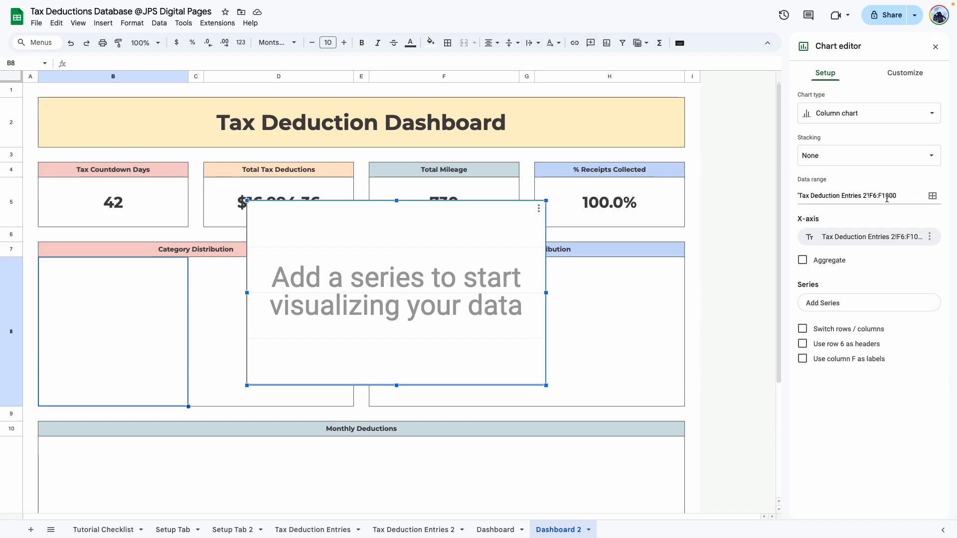
Aggregate the category chart's data and change it to a pie chart
left_click(802, 260)
left_click(820, 119)
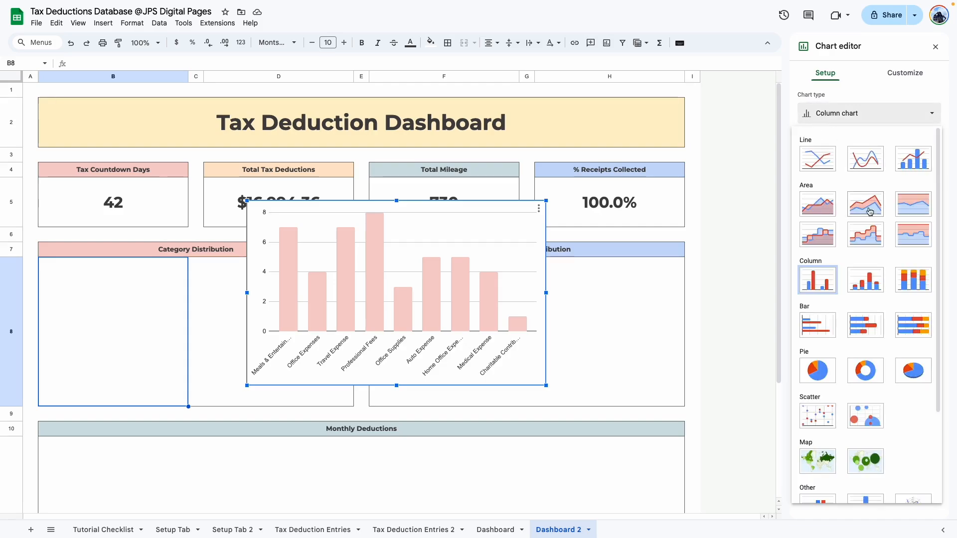
left_click(821, 370)
Move the category pie chart into the empty box under the Category Distribution header and resize it to fit
left_click_drag(487, 299, 281, 359)
left_click_drag(191, 445, 188, 404)
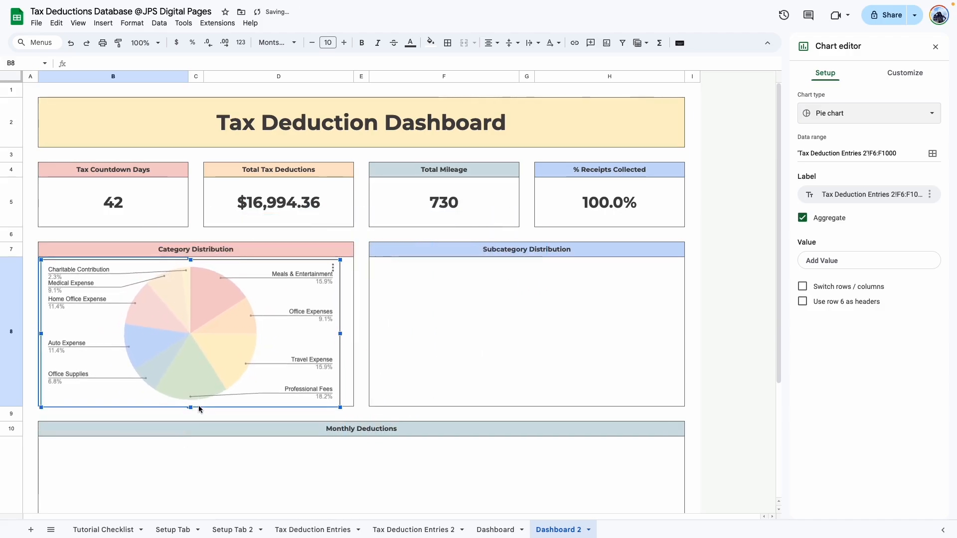
left_click_drag(341, 331, 351, 332)
left_click(196, 414)
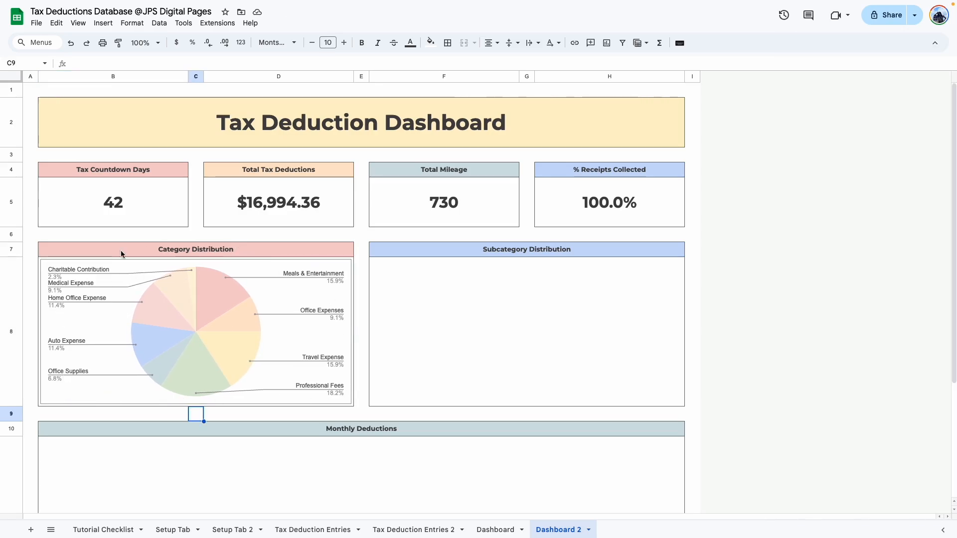
Set the Category Distribution pie chart's background color and border color to None
right_click(349, 273)
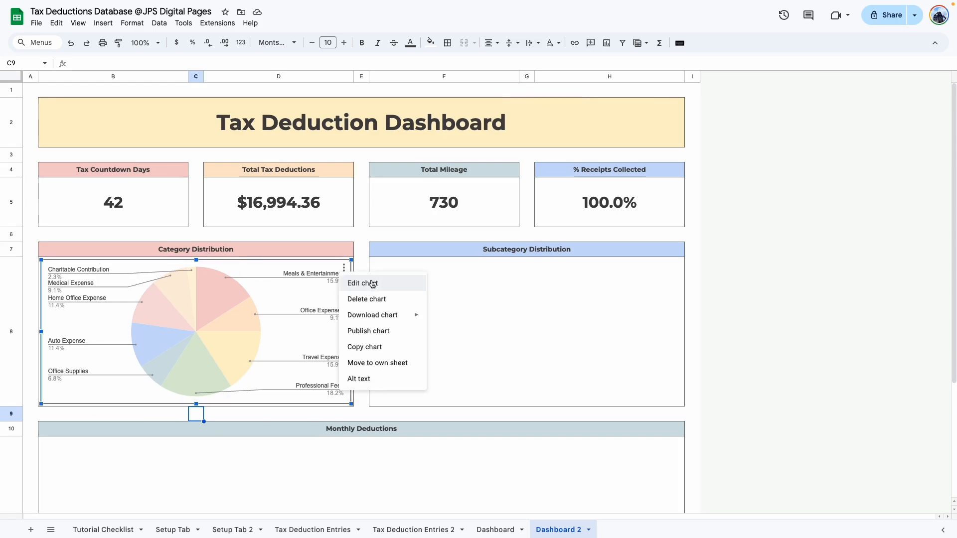
left_click(389, 281)
left_click(904, 72)
left_click(827, 98)
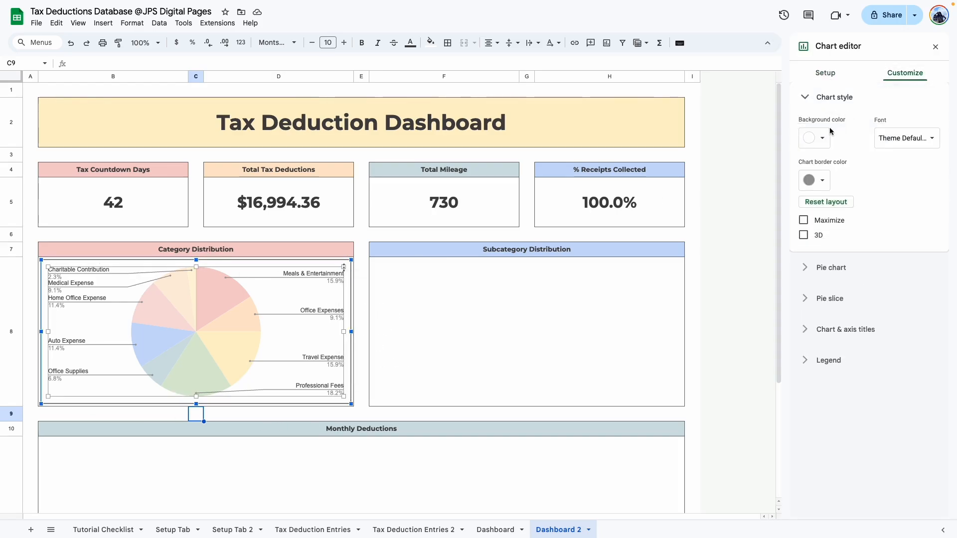
left_click(813, 138)
left_click(831, 162)
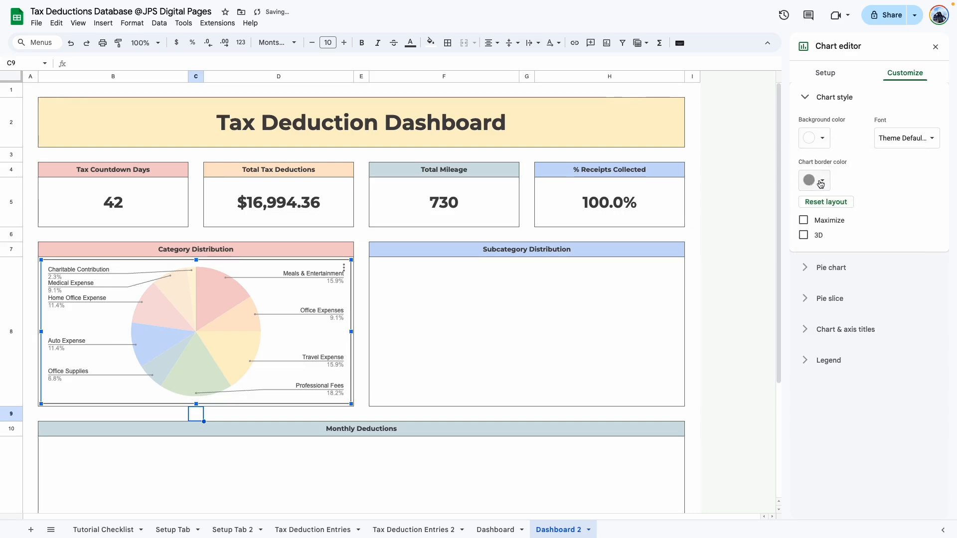
left_click(814, 180)
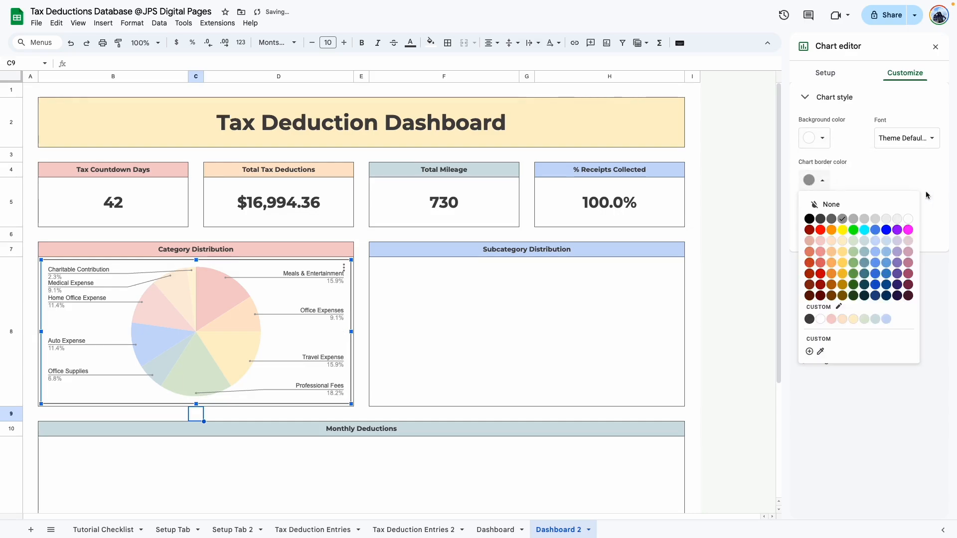
left_click(831, 205)
left_click(694, 289)
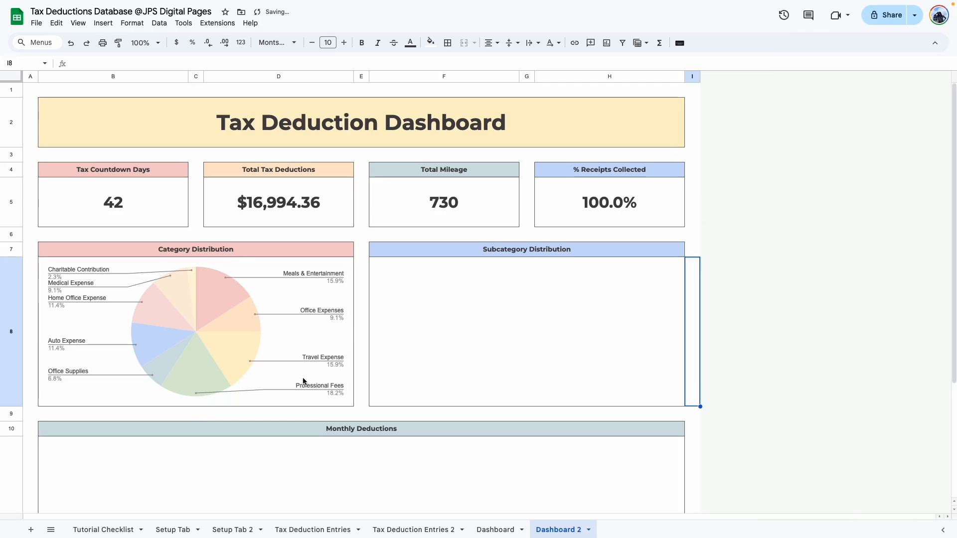
Insert a chart for Subcategory Distribution with data range 'Tax Deduction Entries 2'!G6:G1000
left_click(494, 249)
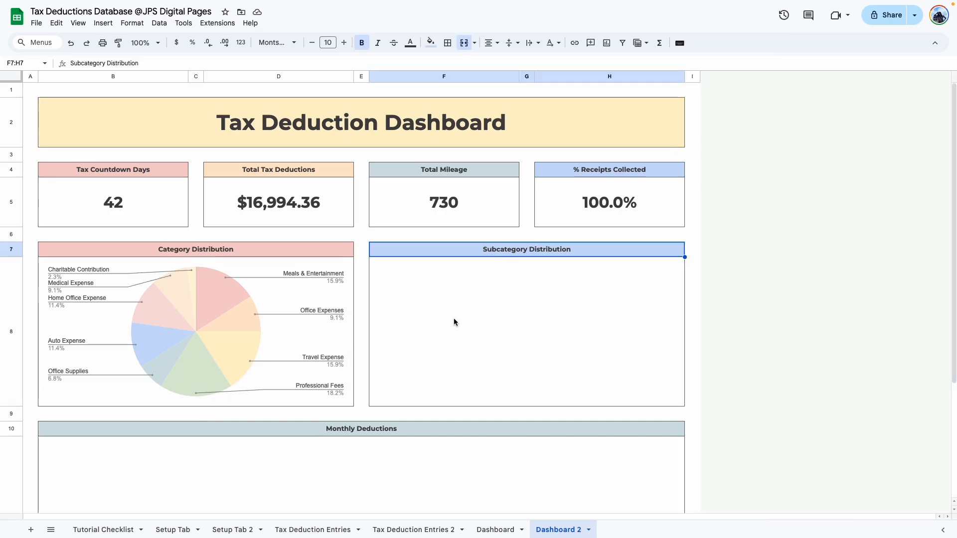
left_click(607, 42)
left_click(932, 195)
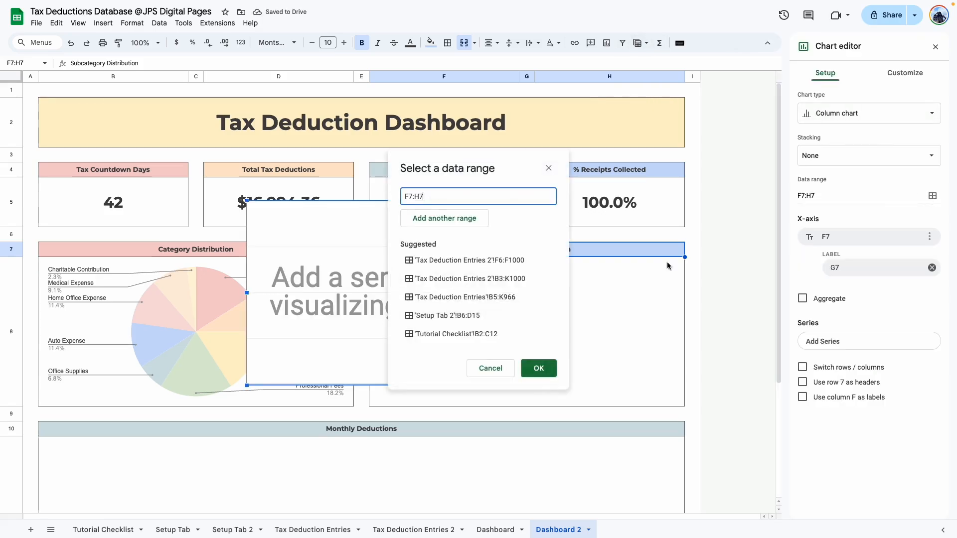
left_click(399, 529)
left_click(160, 366)
Aggregate the subcategory chart's data and change it to a pie chart
left_click(801, 263)
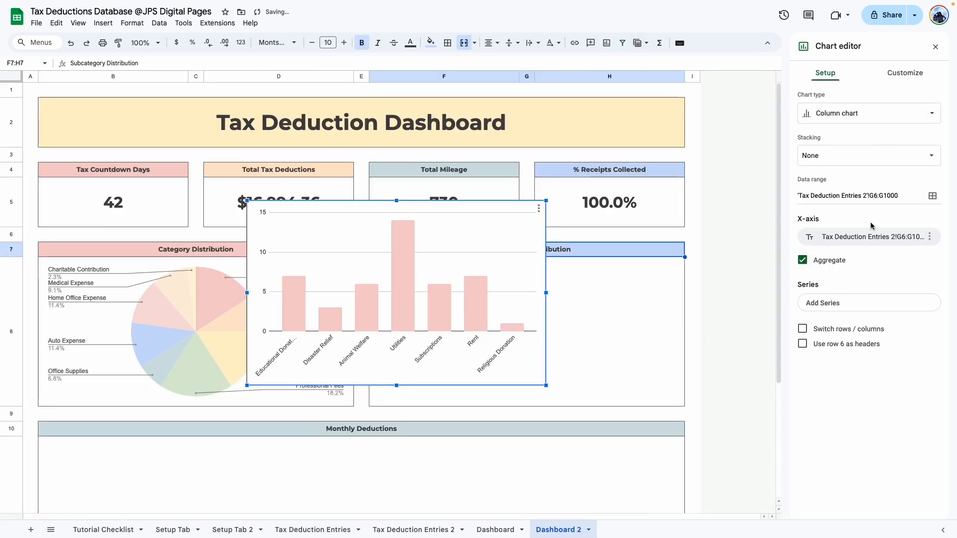
left_click(842, 116)
left_click(817, 371)
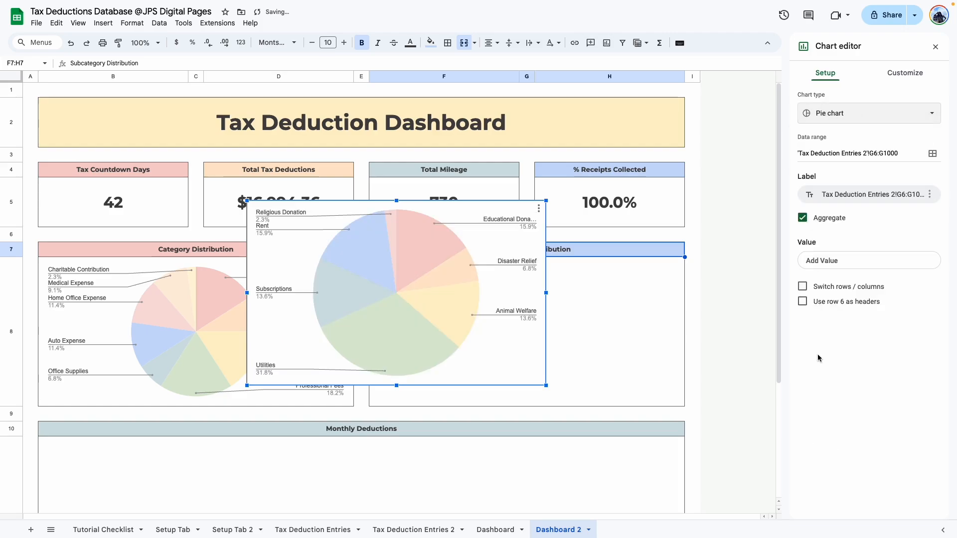
Set the subcategory pie chart's background color and border color to None and close the chart editor
left_click(905, 73)
left_click(834, 97)
left_click(818, 138)
left_click(841, 162)
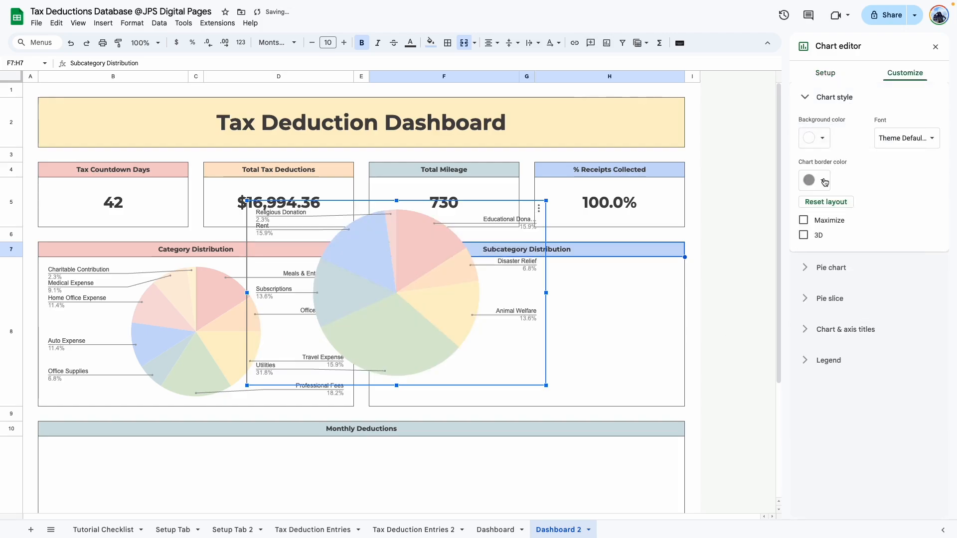
left_click(824, 180)
left_click(870, 204)
left_click(936, 47)
Move the subcategory pie chart into the box under the Subcategory Distribution header and resize it to fit
left_click(692, 319)
left_click_drag(383, 280, 507, 336)
left_click_drag(523, 440, 528, 402)
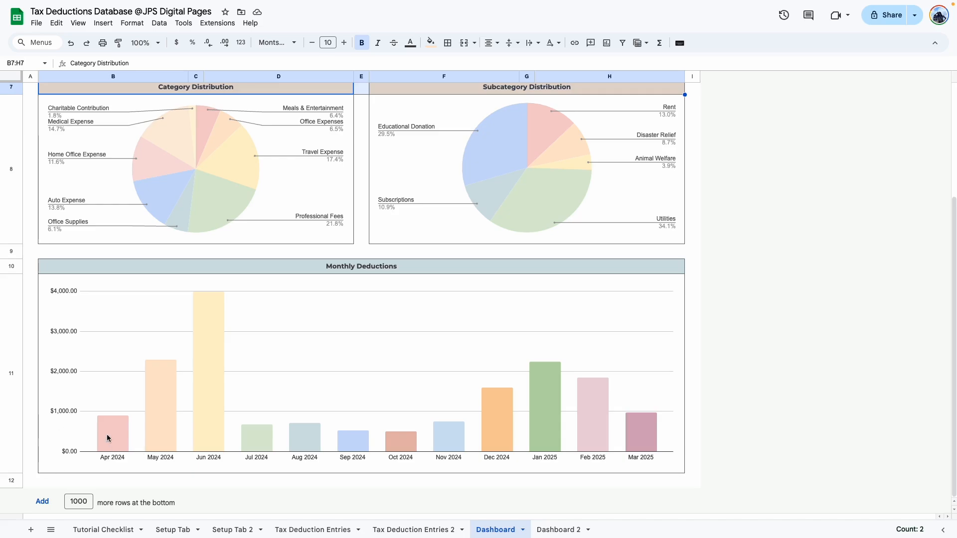
Insert a column chart on Dashboard 2 for Monthly Deductions with data range 'Tax Deduction Entries 2'!D6:E1000
left_click(547, 530)
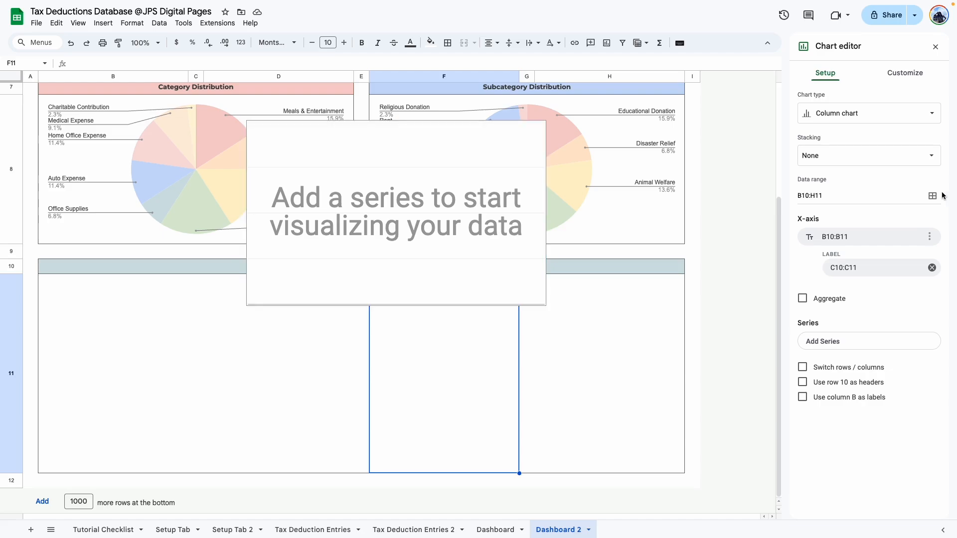
left_click(932, 195)
left_click(420, 530)
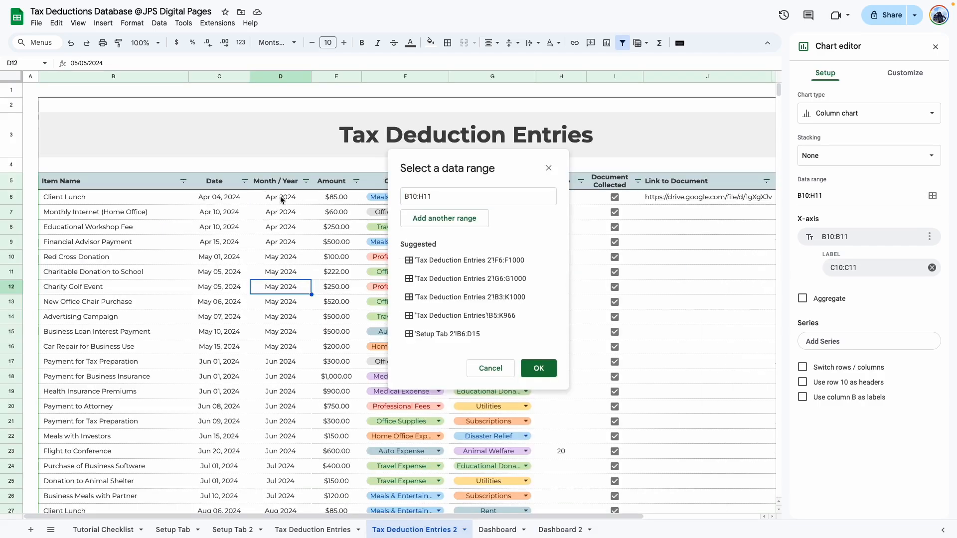
left_click(299, 200)
left_click_drag(322, 298, 327, 362)
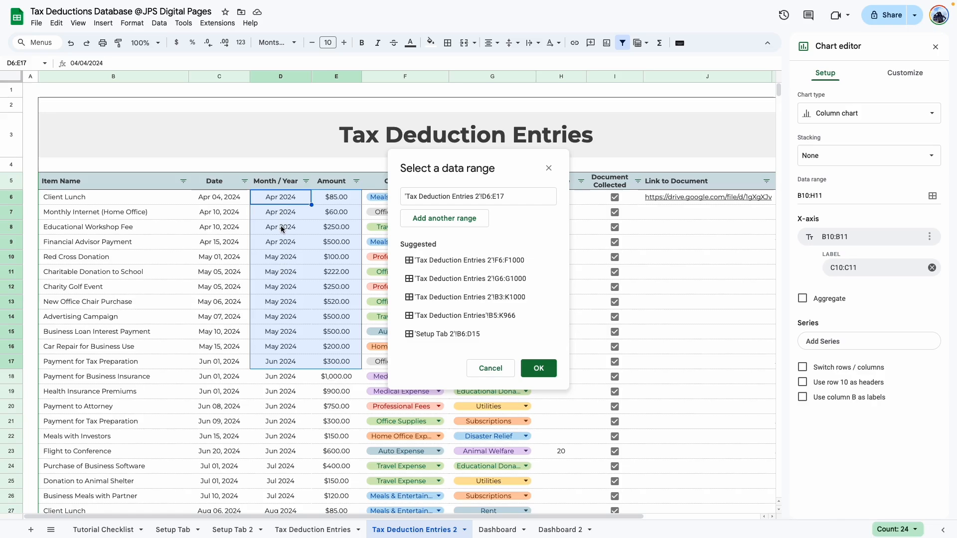
left_click(511, 195)
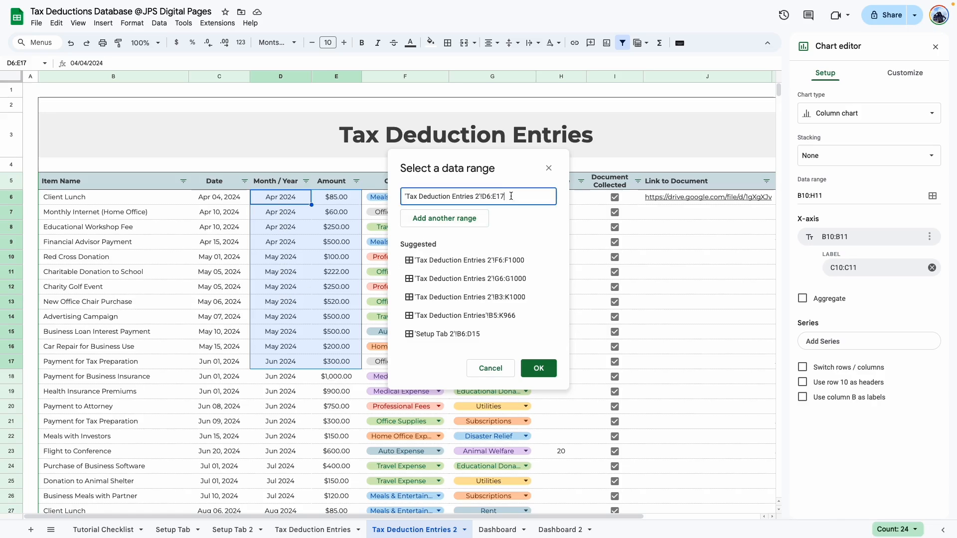
key("BackSpace")
key("BackSpace")
left_click(539, 368)
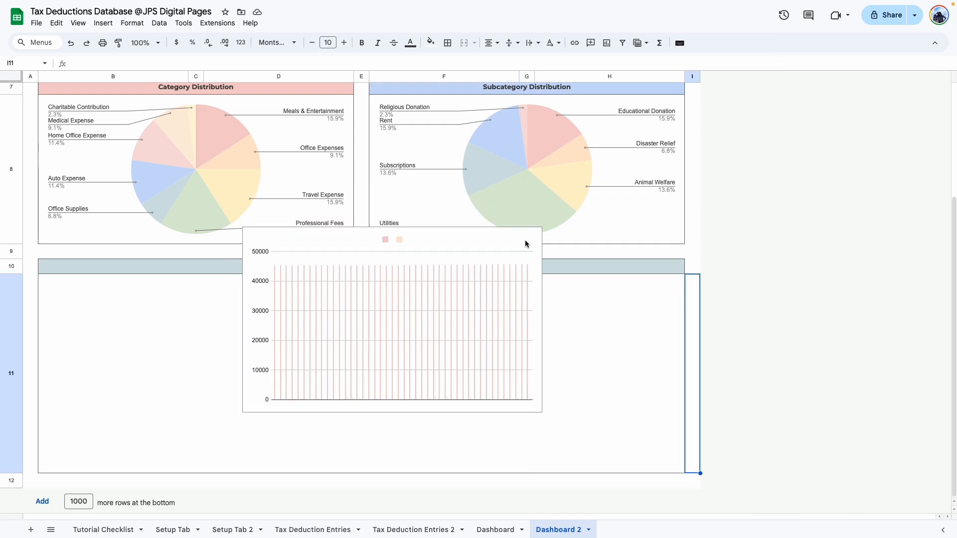
Reopen the Monthly Deductions chart for editing and remove all of its series
double_click(525, 241)
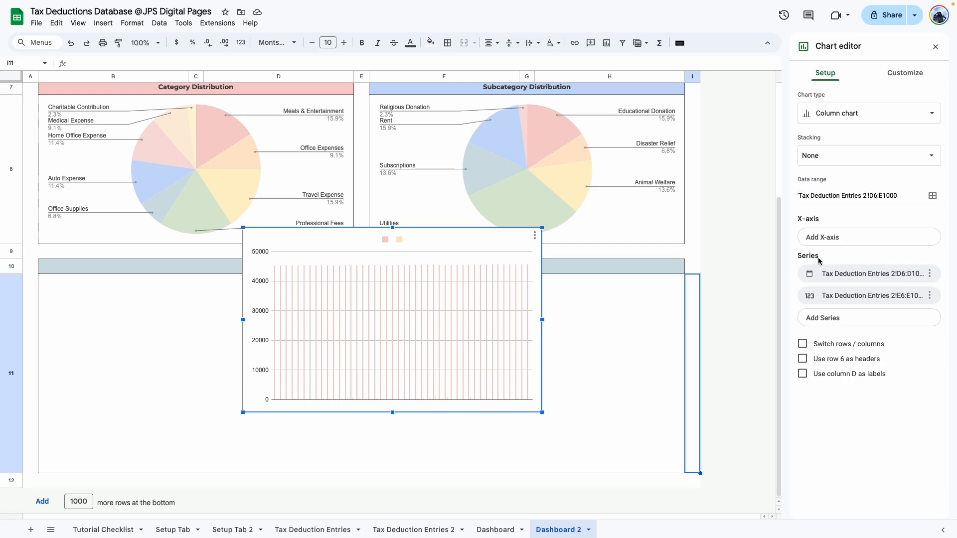
left_click(929, 273)
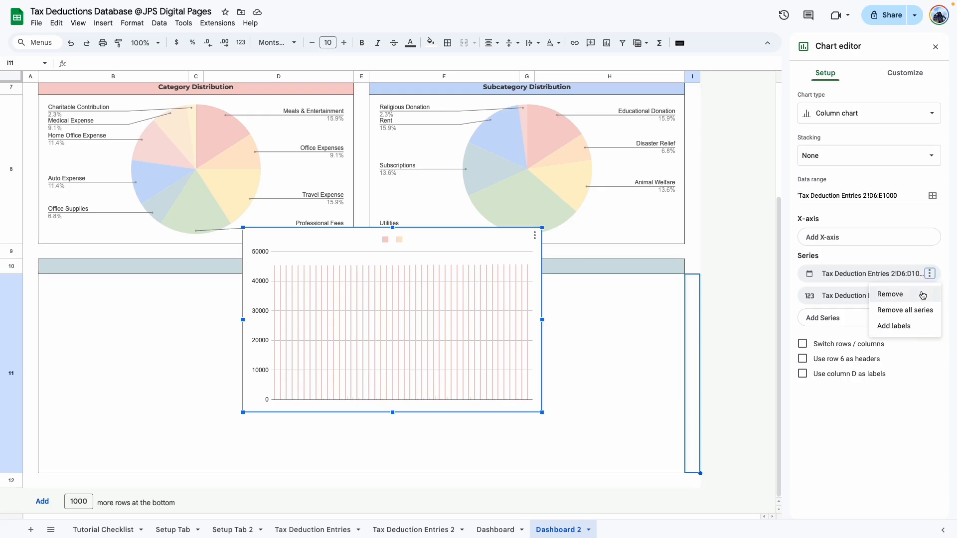
left_click(917, 312)
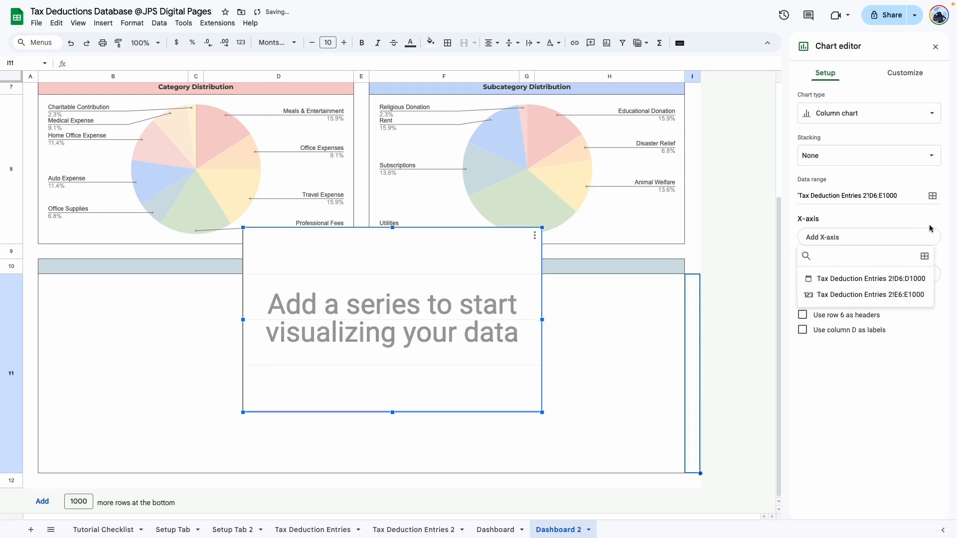
Set the column chart's X-axis to 'Tax Deduction Entries 2'!D6:D1000 and add E6:E1000 as its series
left_click(826, 239)
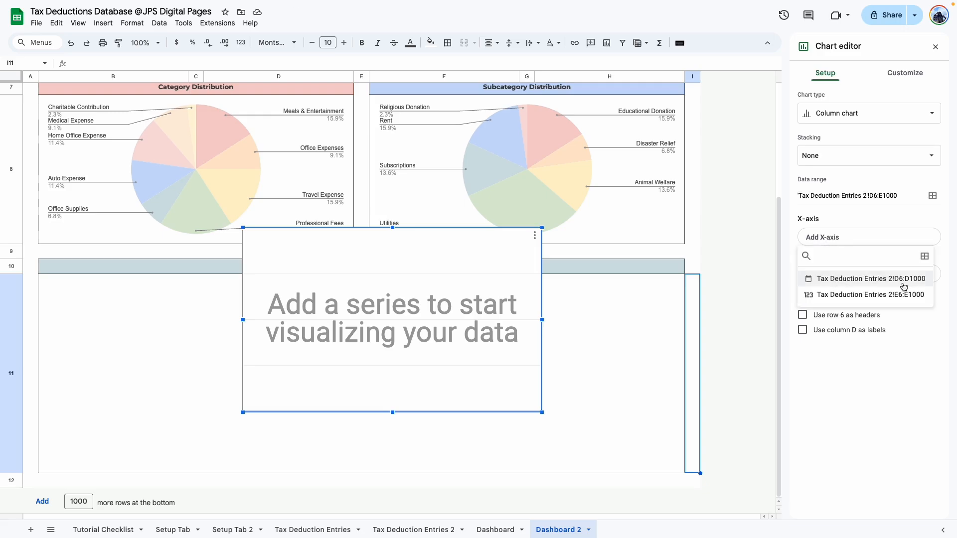
left_click(820, 282)
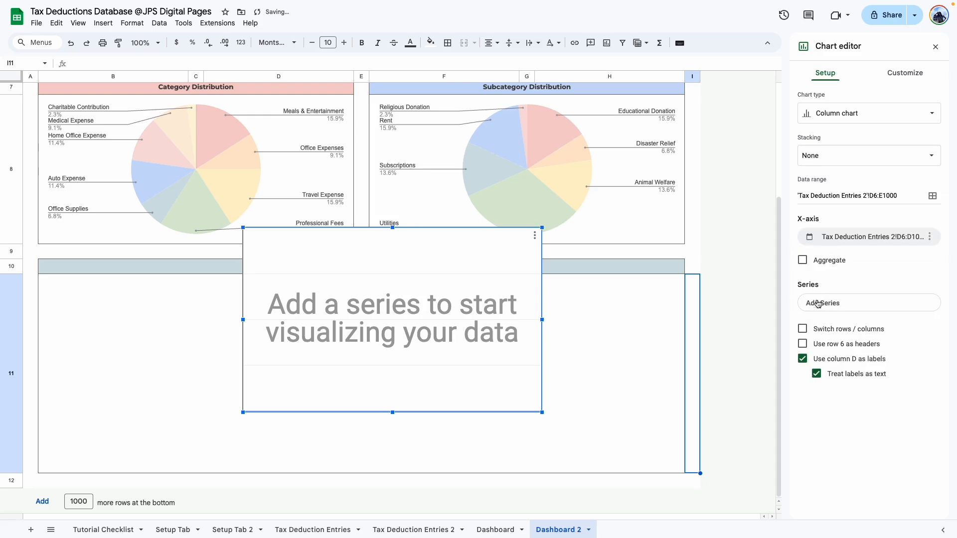
left_click(824, 305)
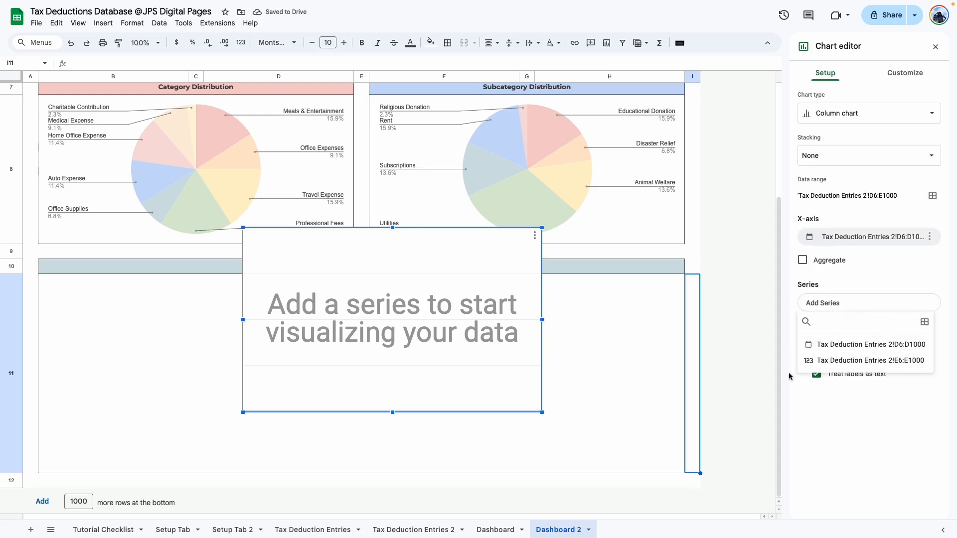
left_click(883, 361)
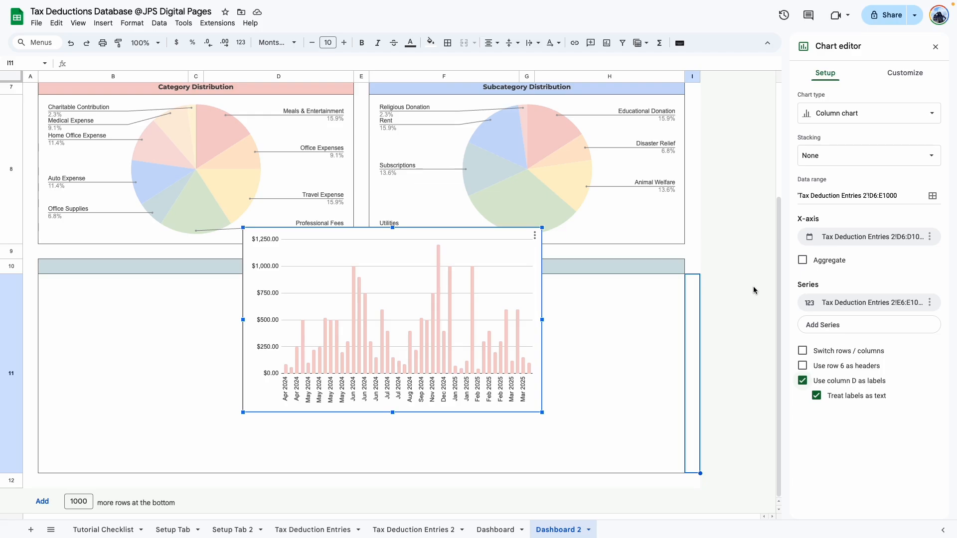
Aggregate the column chart's amounts by month and open its customization options
left_click(802, 260)
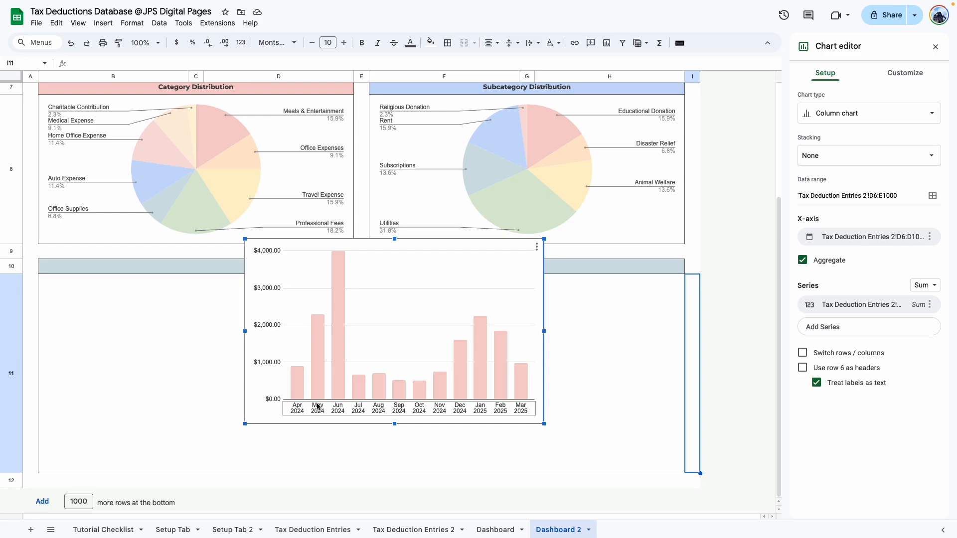
left_click(903, 73)
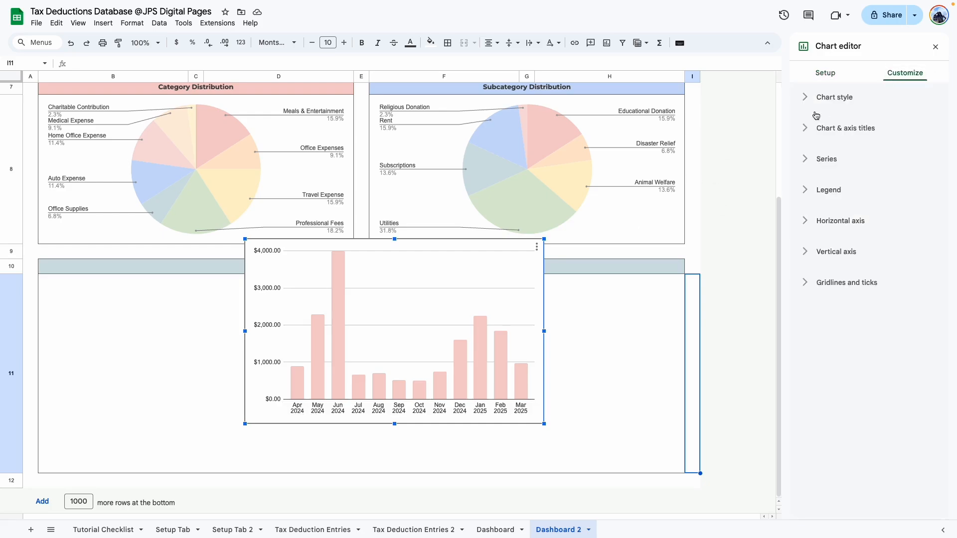
Adjust the column chart's background and border styling, and fit the chart into the box below the Monthly Deductions header
left_click(830, 97)
left_click(820, 140)
left_click(830, 162)
left_click(825, 181)
left_click(838, 207)
left_click_drag(486, 319, 273, 351)
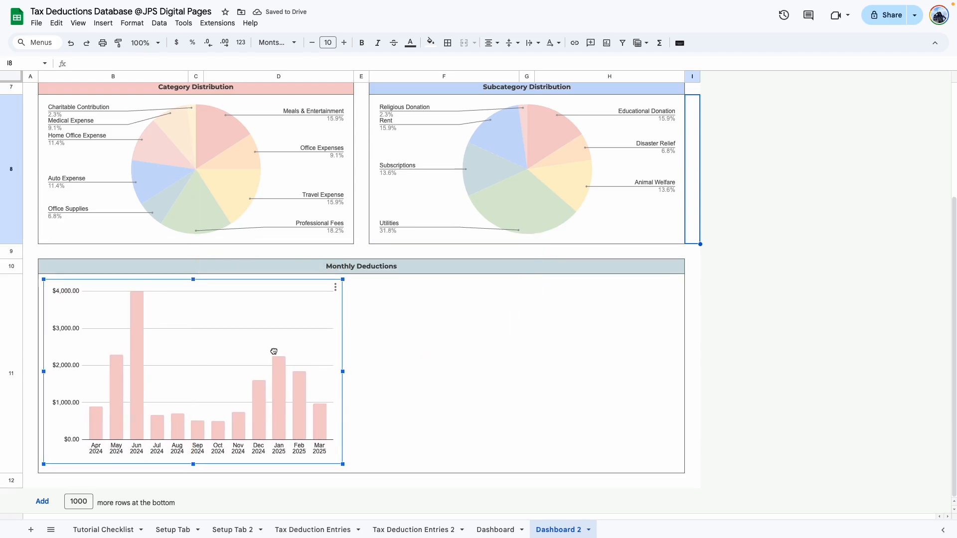
left_click_drag(196, 464, 194, 468)
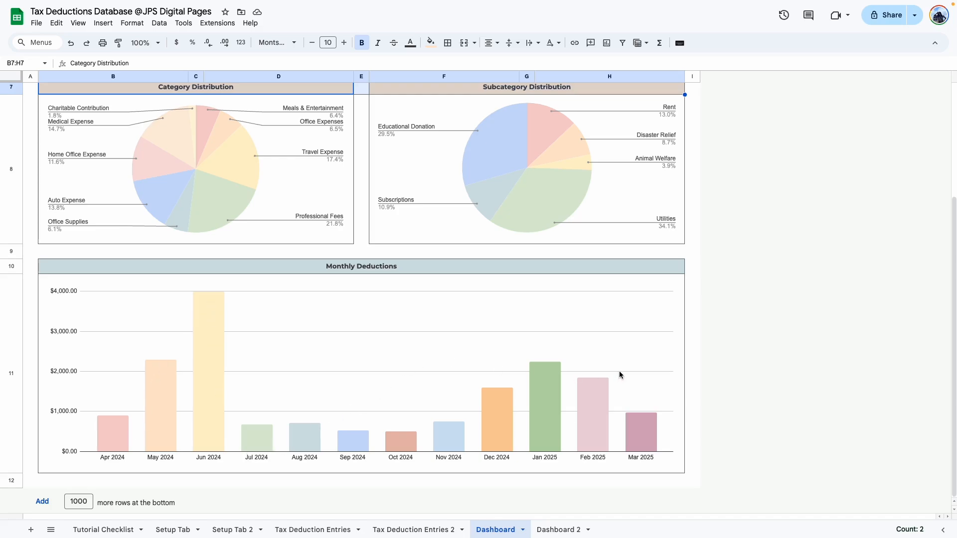
Fill the Apr 2024 bar of the Monthly Deductions chart on Dashboard 2 with the light blue theme color
left_click(550, 532)
left_click(105, 439)
double_click(105, 439)
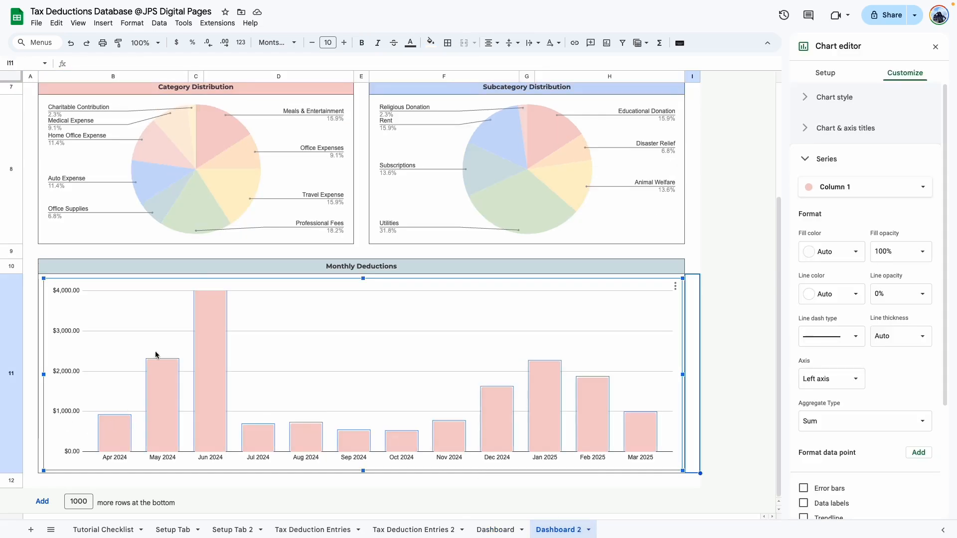
left_click(115, 439)
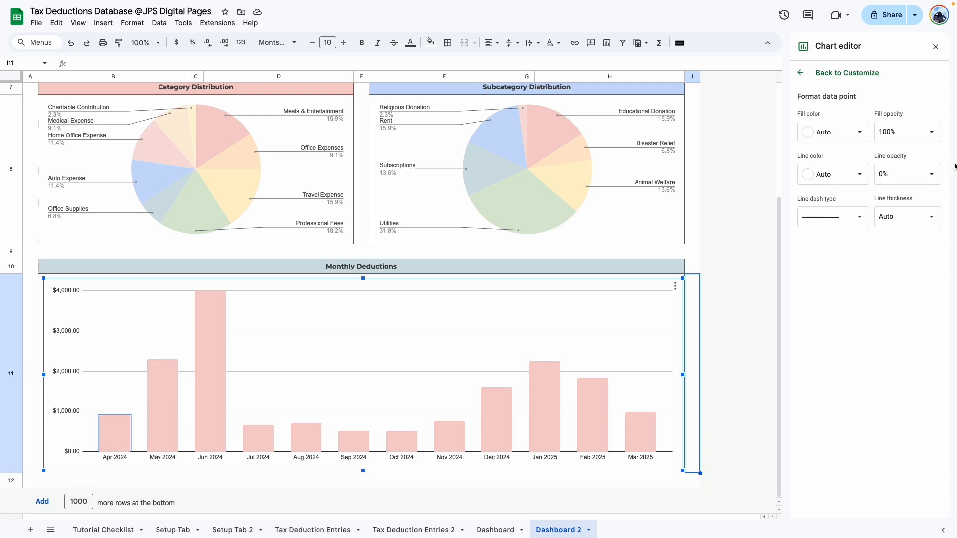
left_click(834, 131)
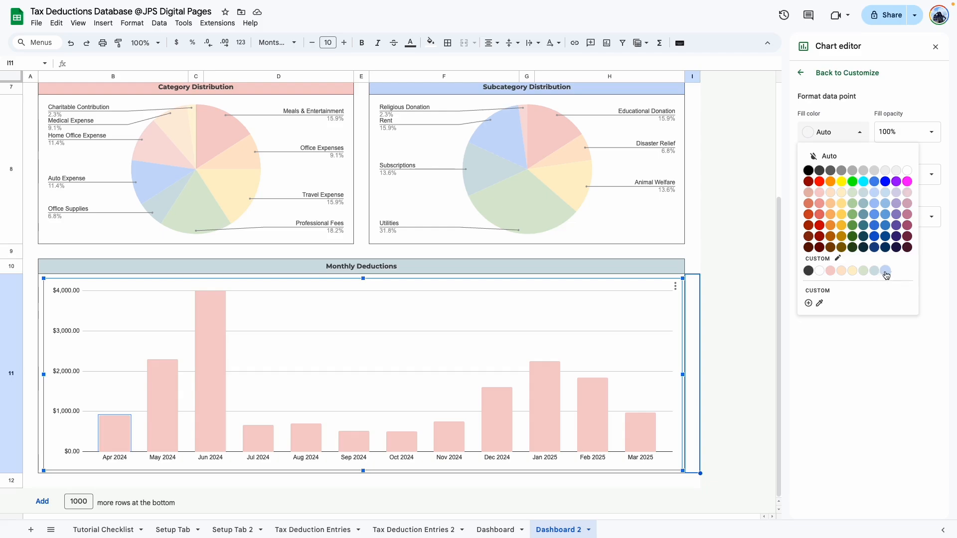
left_click(884, 271)
Give the remaining monthly bars their own pastel fills, including blue-gray for May 2024, light green for June and light yellow for July
left_click(155, 392)
left_click(213, 389)
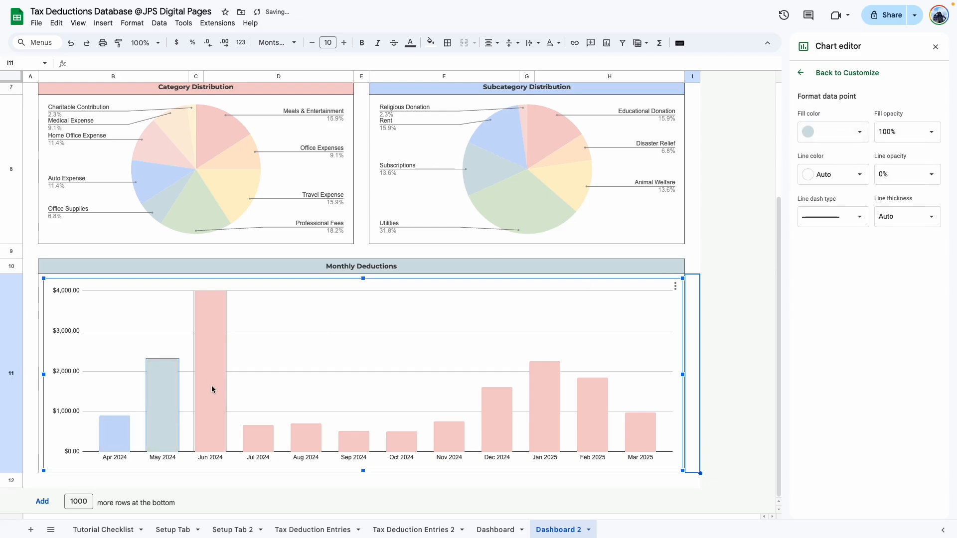
left_click(832, 140)
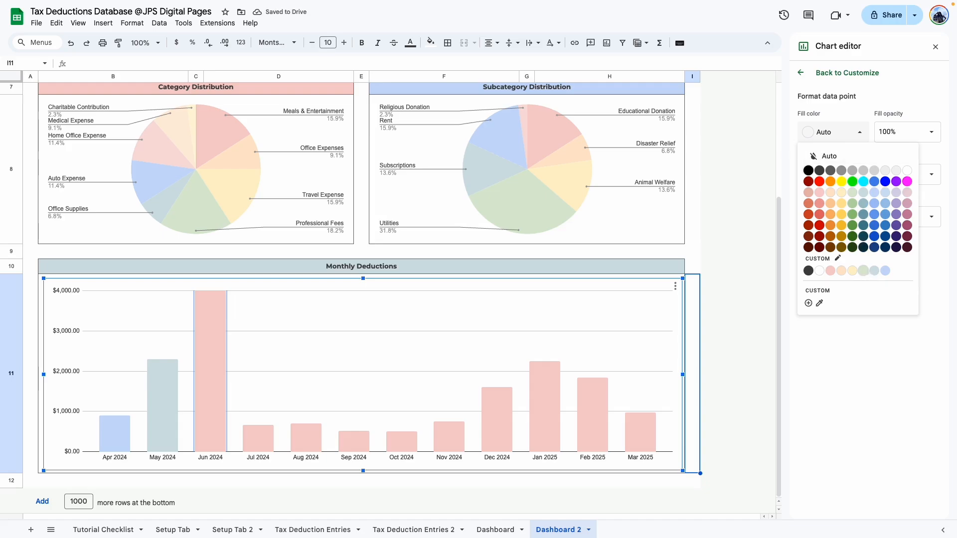
left_click(863, 271)
left_click(258, 437)
left_click(832, 132)
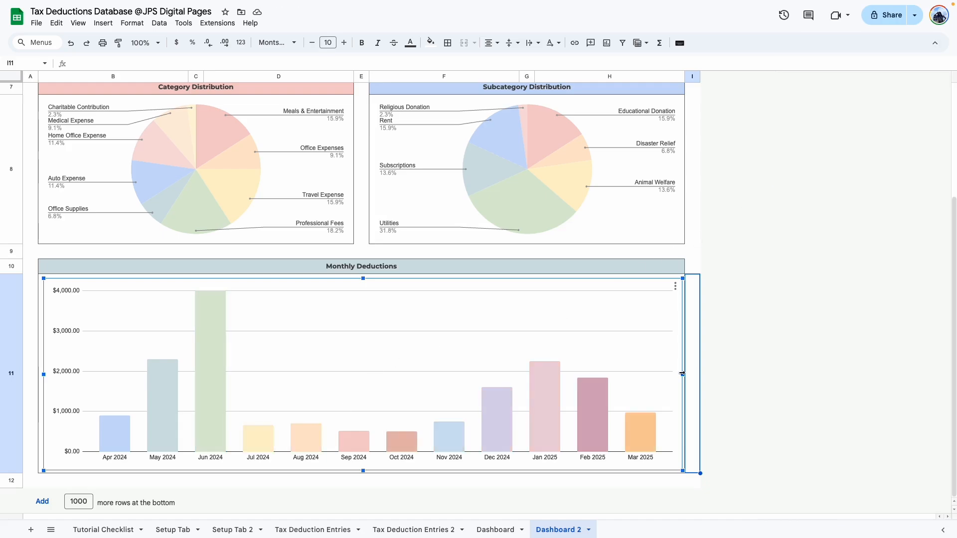
Mark 'Add Graphs and Charts' as done on the Tutorial Checklist
scroll(561, 322, "up", 3)
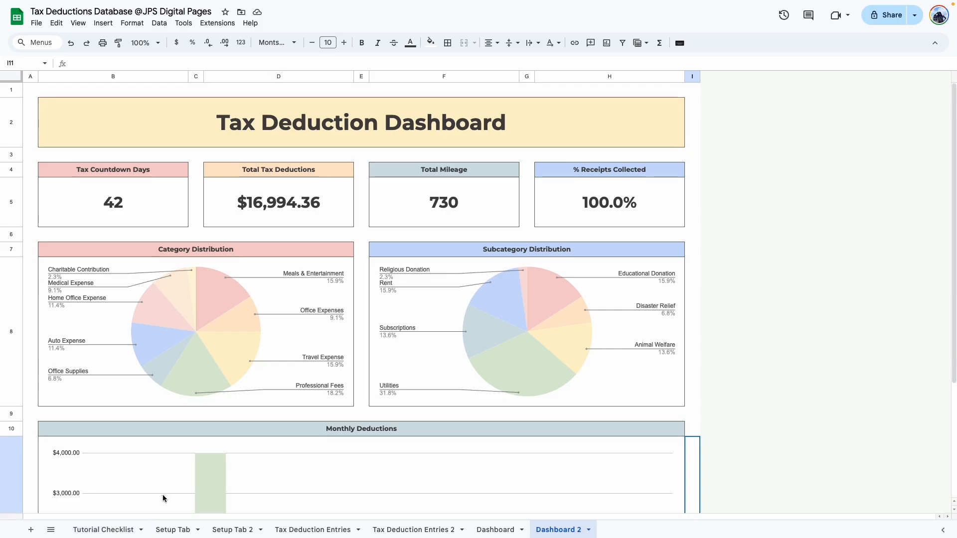
left_click(104, 529)
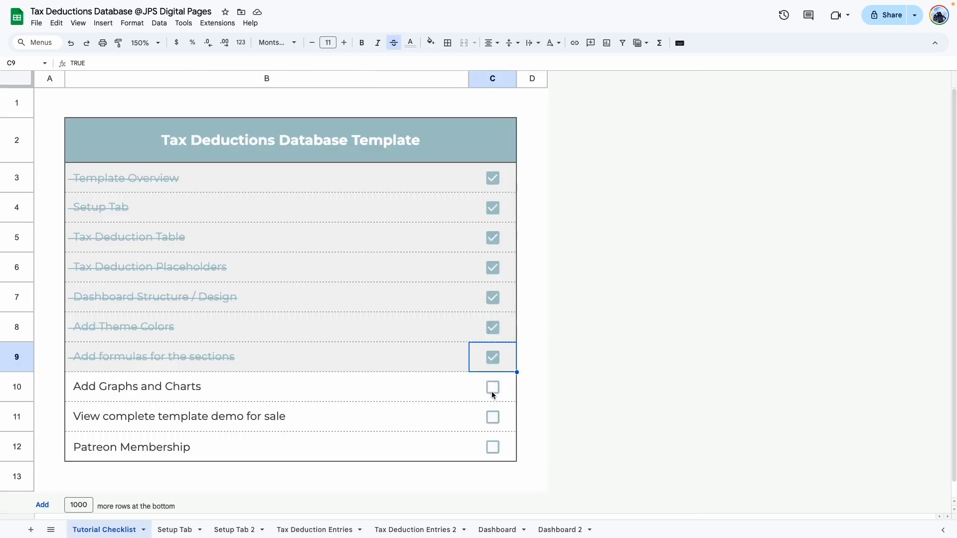
left_click(492, 388)
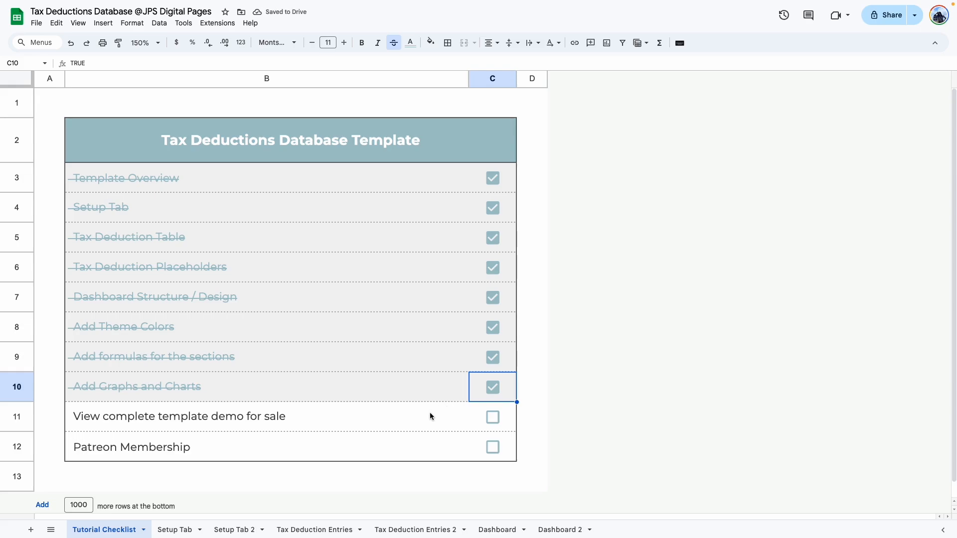
left_click(363, 442)
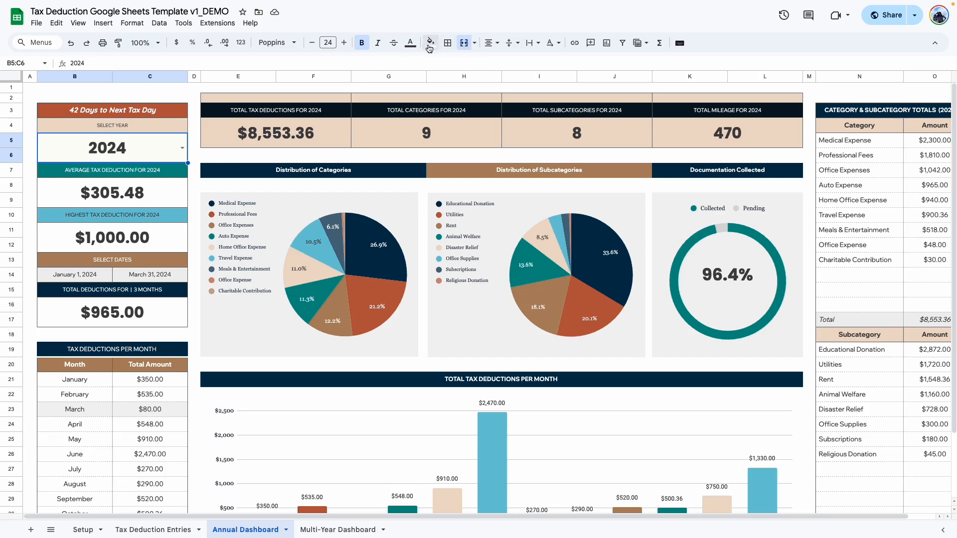
Look through the Setup and Tax Deduction Entries sheets of Tax Deduction Google Sheets Template v1_DEMO
left_click(82, 529)
left_click(152, 531)
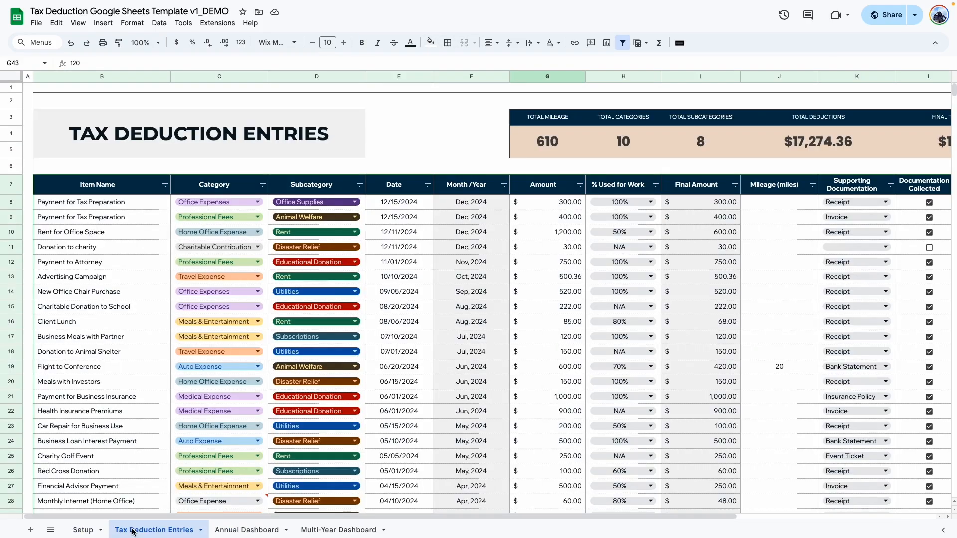
left_click_drag(307, 518, 246, 525)
Set the Annual Dashboard's selected year to 2025 and review its charts and category totals
left_click(247, 529)
left_click(172, 155)
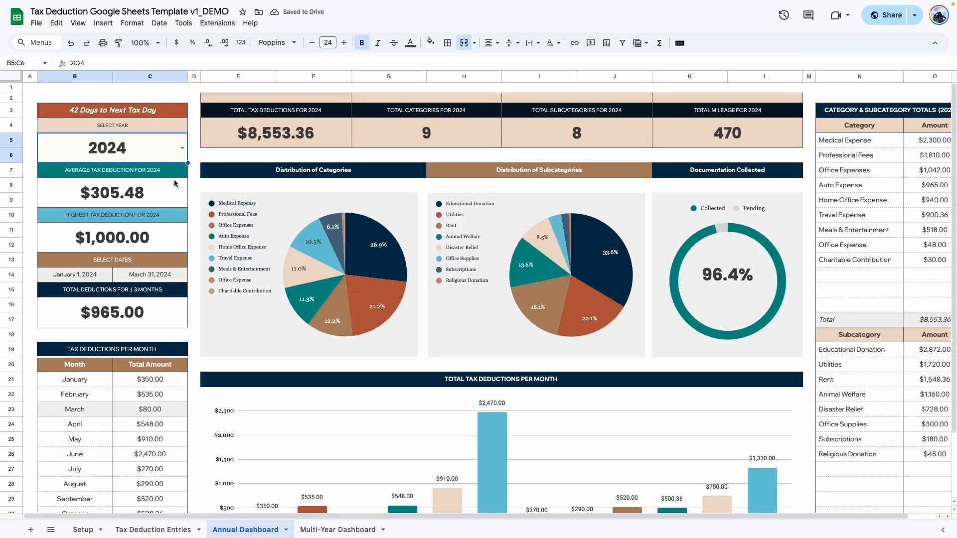
left_click(182, 148)
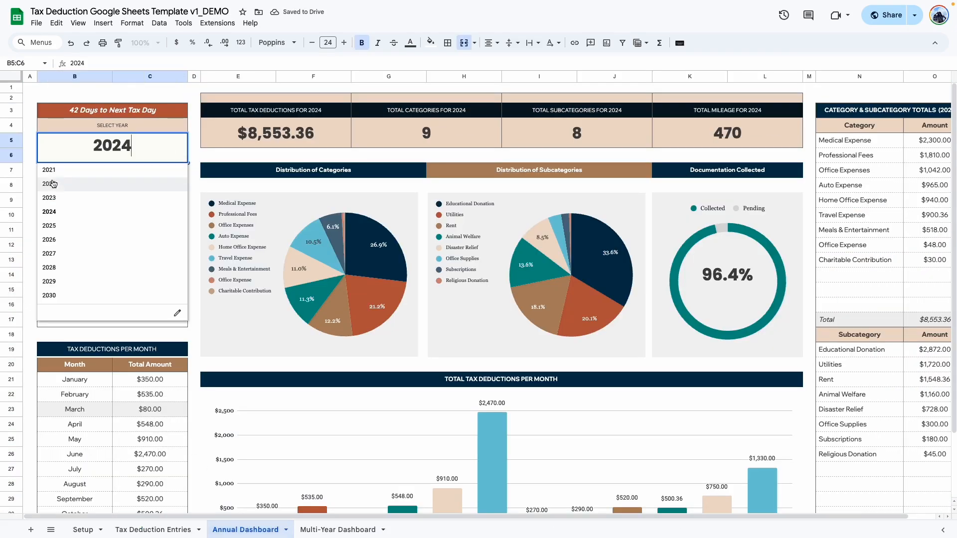
left_click(61, 227)
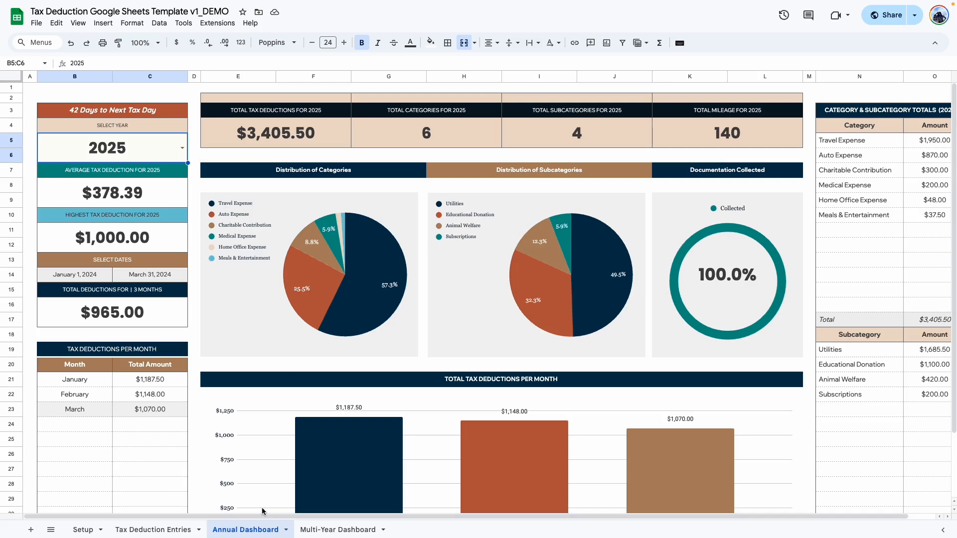
scroll(261, 508, "down", 3)
left_click_drag(248, 518, 477, 518)
scroll(540, 373, "up", 2)
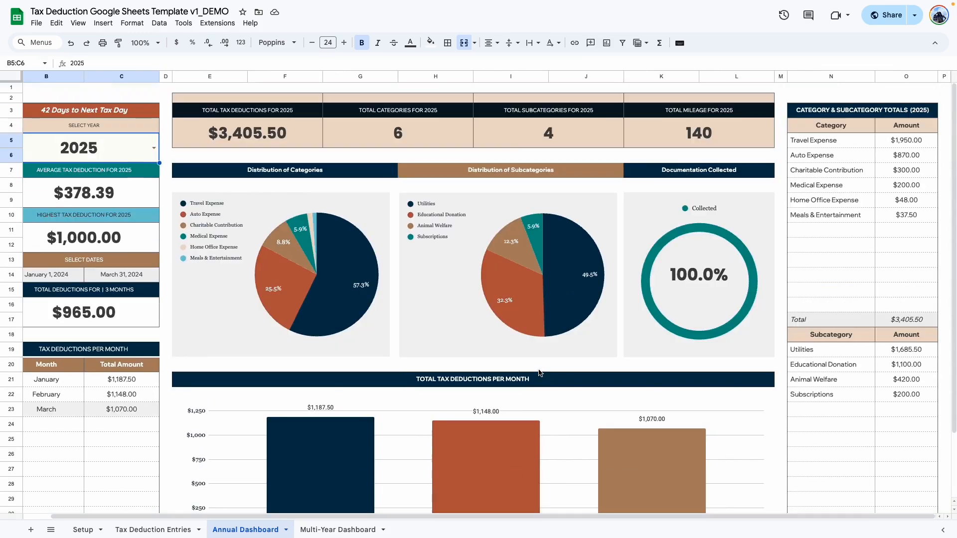
View the Multi-Year Dashboard and display the fill color palette with the template's theme colors
left_click(337, 528)
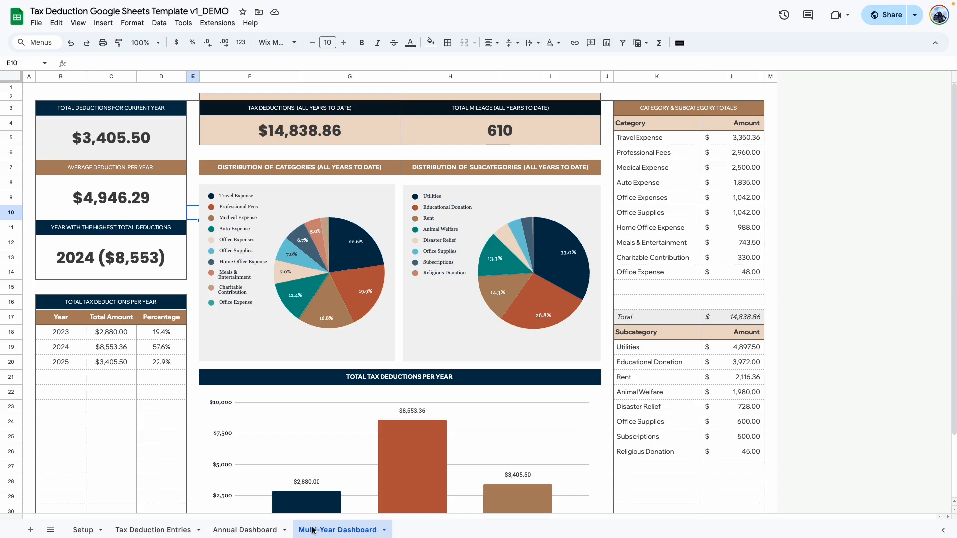
left_click(427, 44)
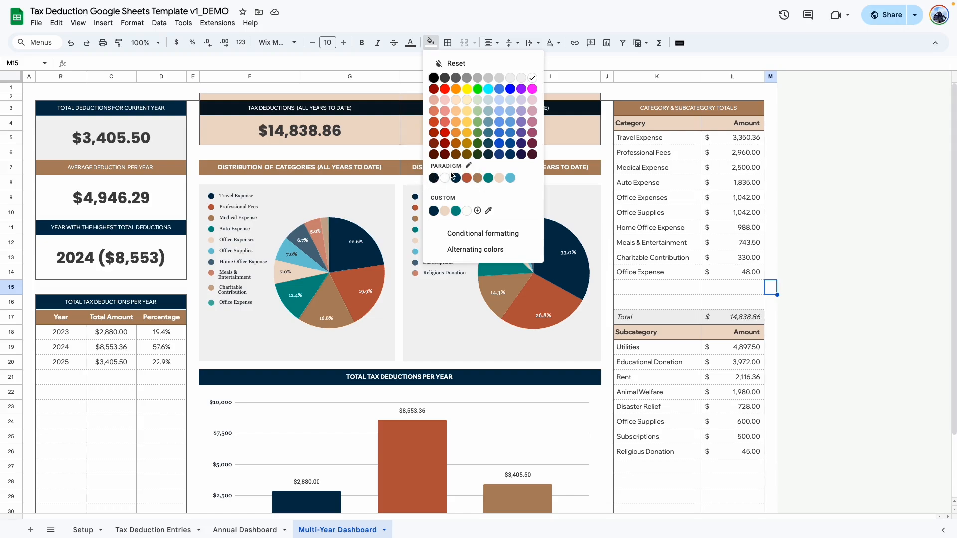